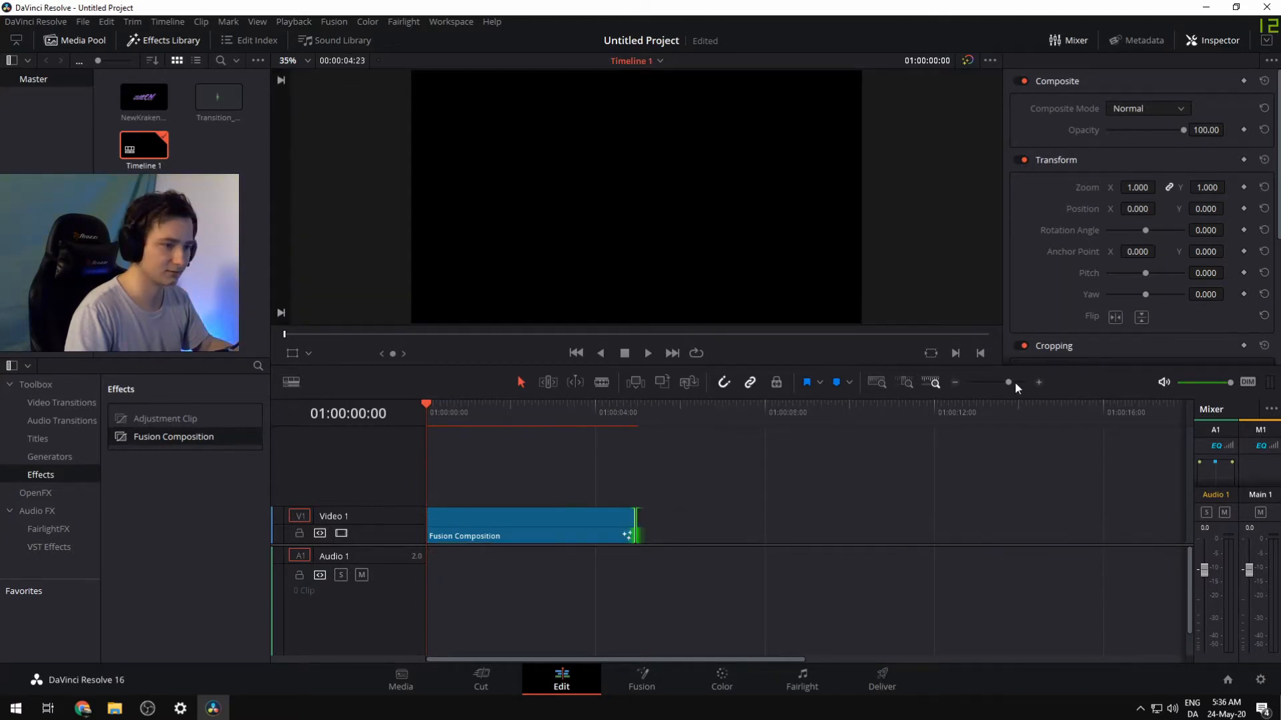
# Extend the end of the Fusion Composition clip on Video 1 so it lasts exactly 5 seconds
pyautogui.click(1039, 379)
pyautogui.click(1039, 378)
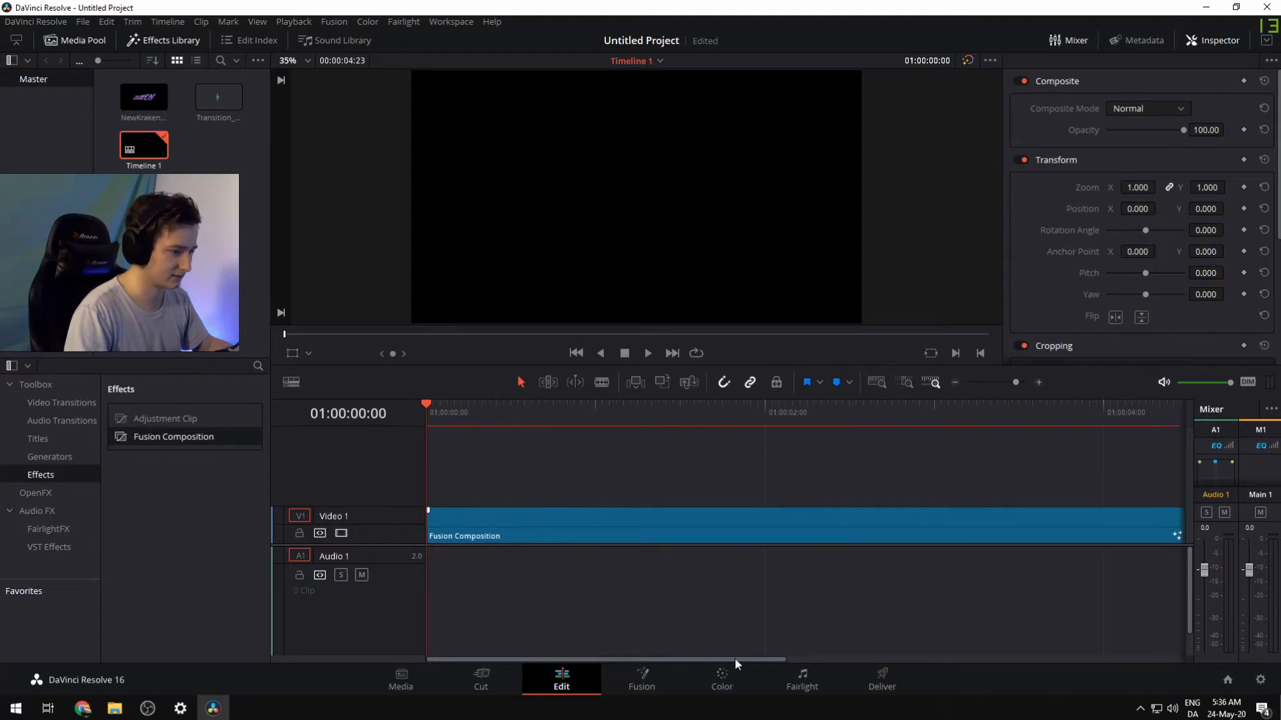
pyautogui.moveTo(734, 657); pyautogui.dragTo(871, 636)
pyautogui.click(976, 522)
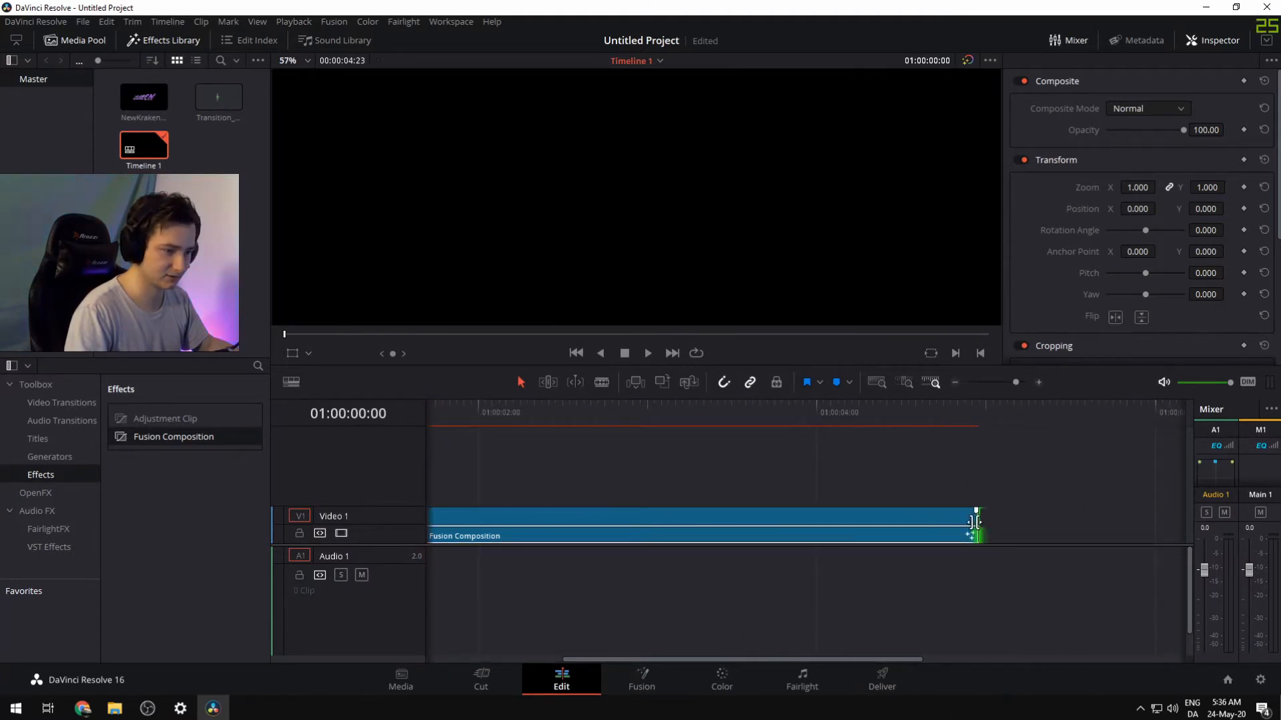
pyautogui.moveTo(970, 522); pyautogui.dragTo(986, 522)
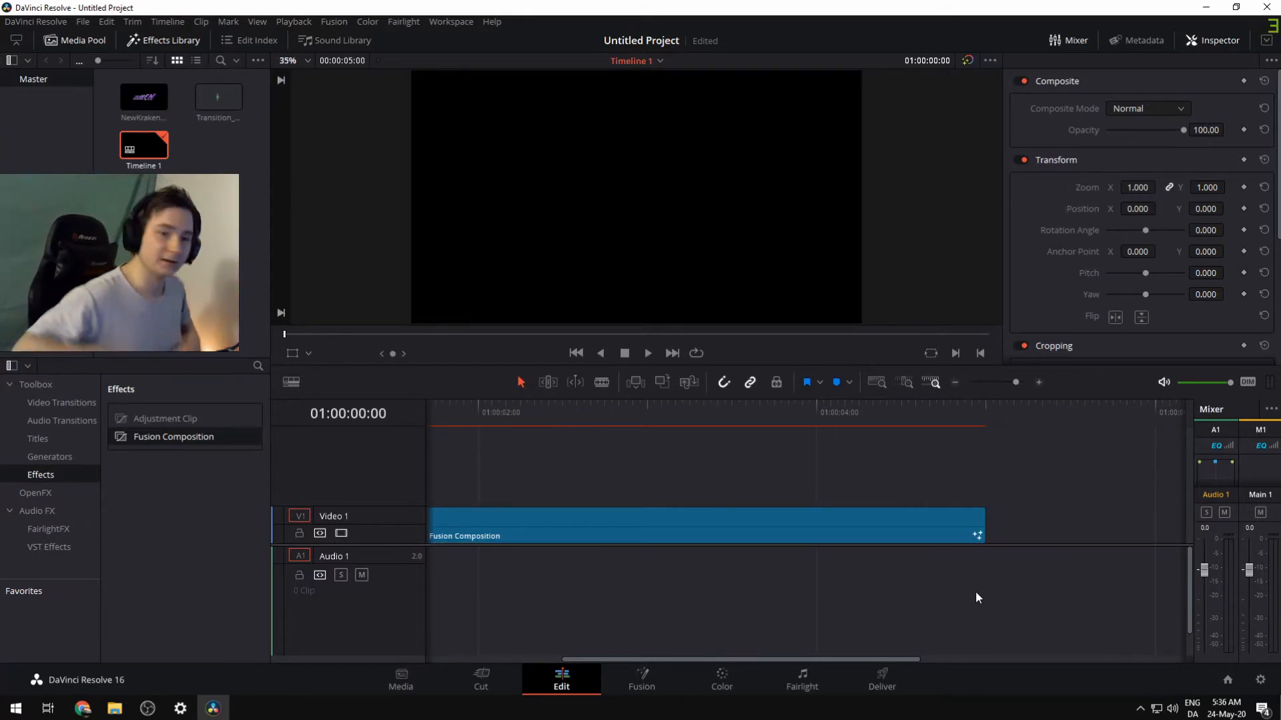
# Open the composition in the Fusion page and move the MediaOut1 node further right to make room before it
pyautogui.click(627, 683)
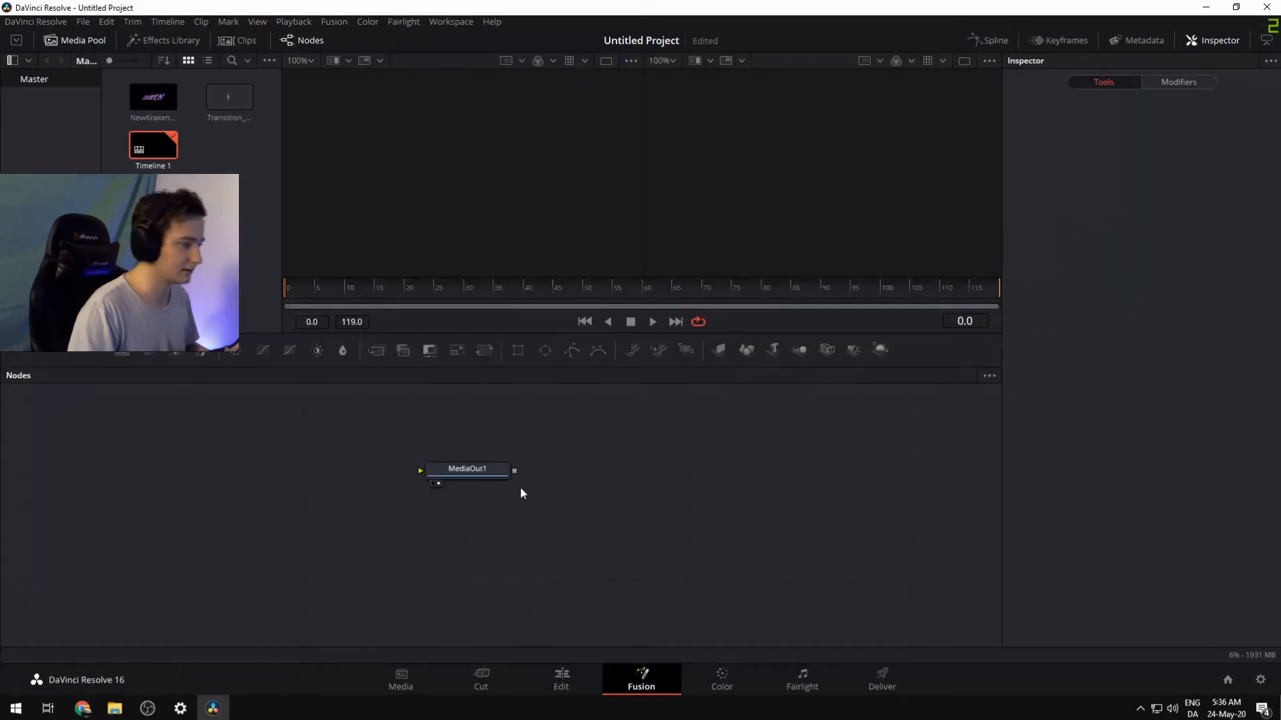
pyautogui.moveTo(460, 471); pyautogui.dragTo(670, 474)
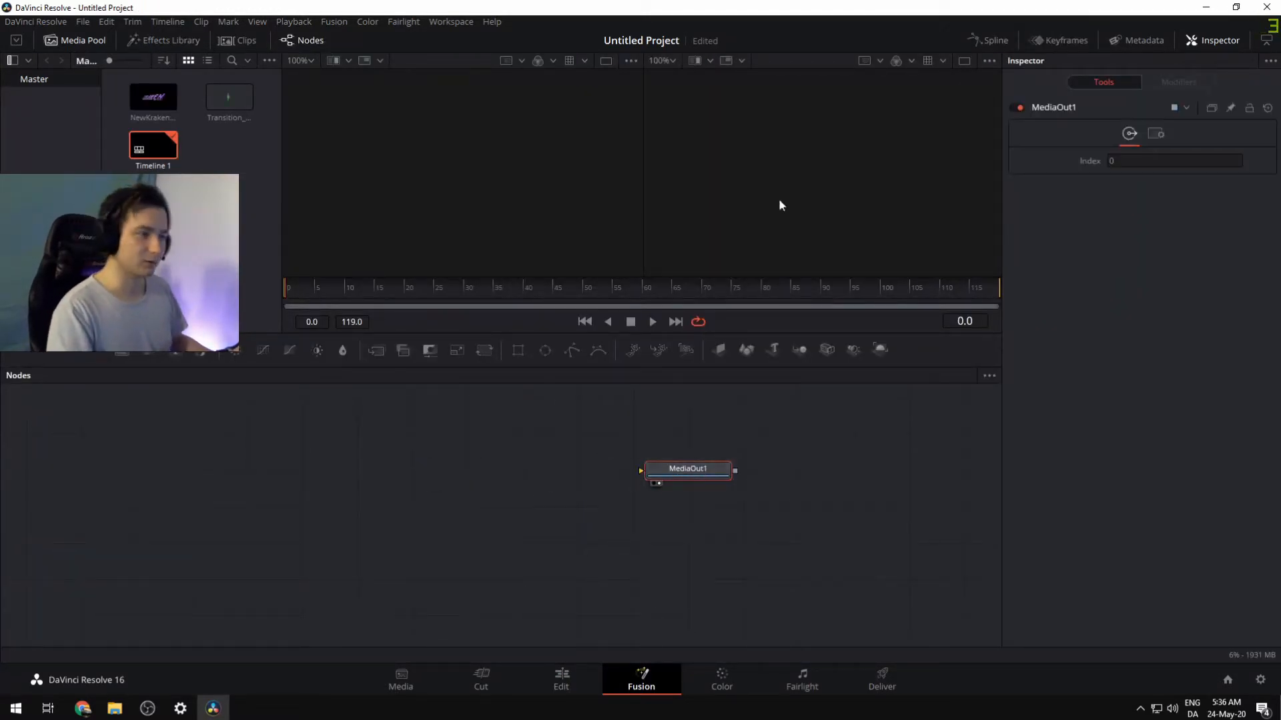
pyautogui.click(157, 101)
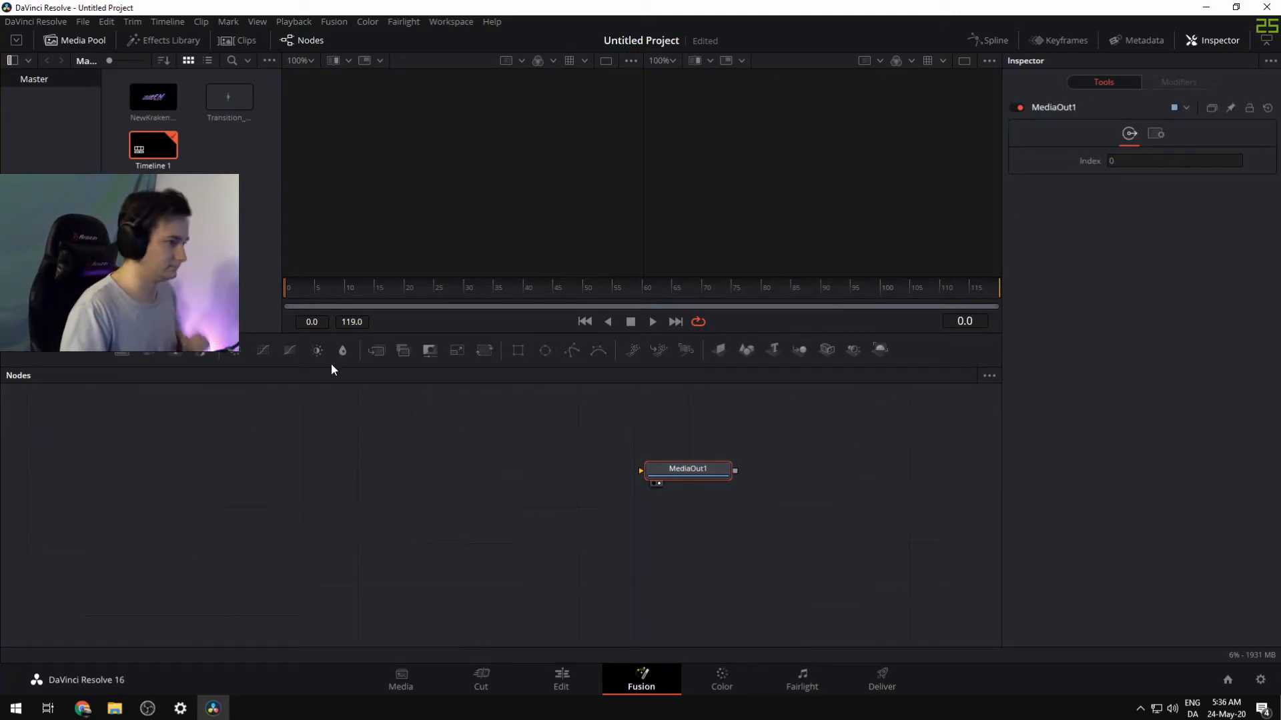
# Add a Background node and a Merge node, then connect Background1 through Merge1 to MediaOut1
pyautogui.moveTo(122, 351); pyautogui.dragTo(143, 467)
pyautogui.moveTo(376, 349); pyautogui.dragTo(298, 475)
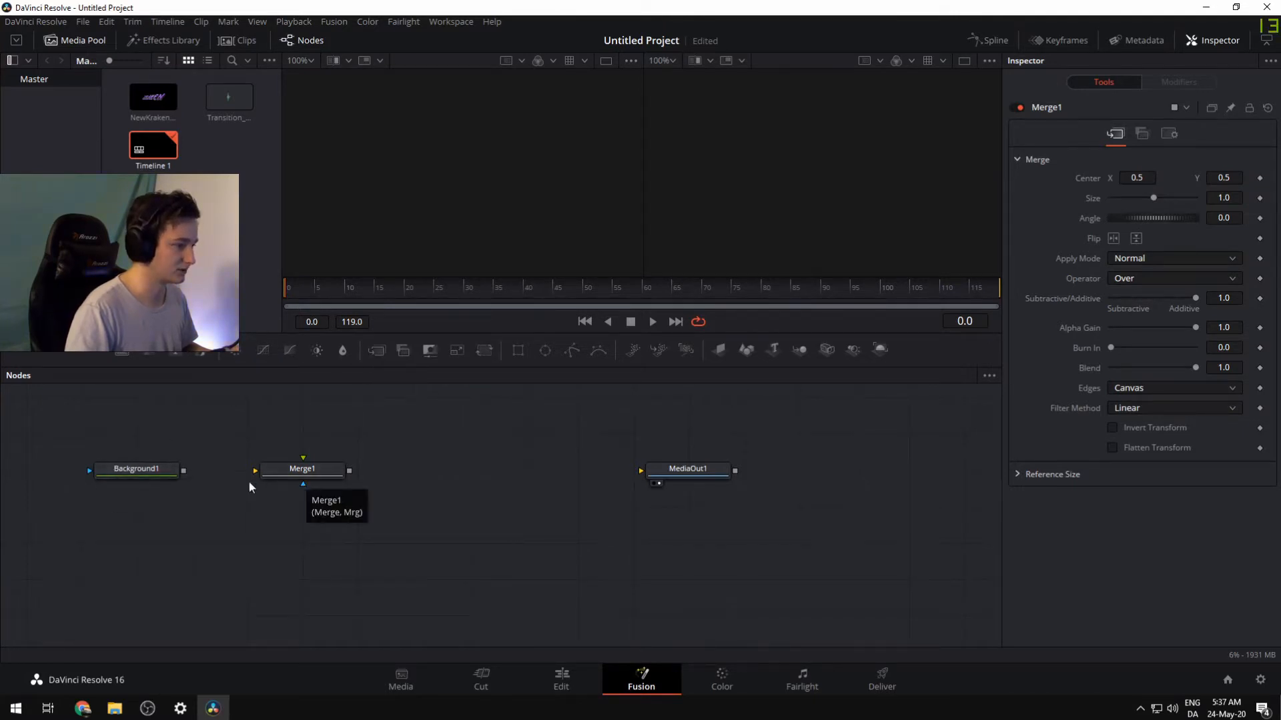
pyautogui.moveTo(183, 473); pyautogui.dragTo(260, 471)
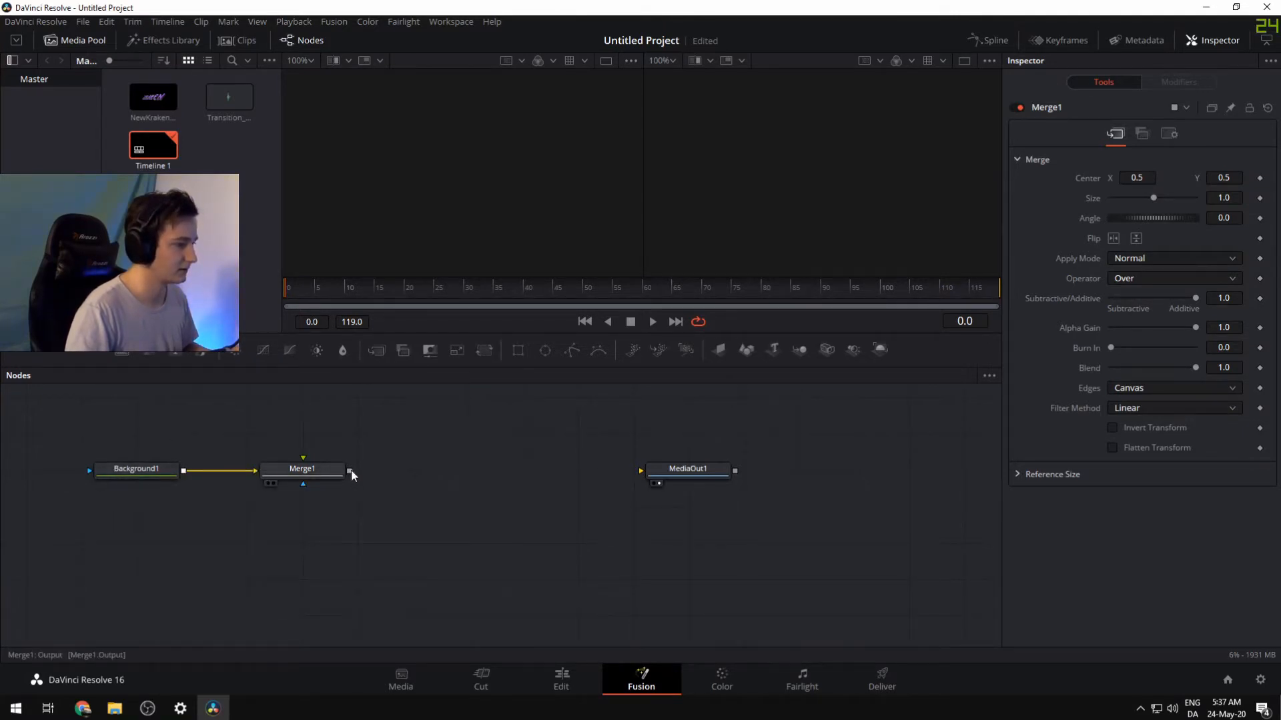
pyautogui.moveTo(349, 471); pyautogui.dragTo(658, 474)
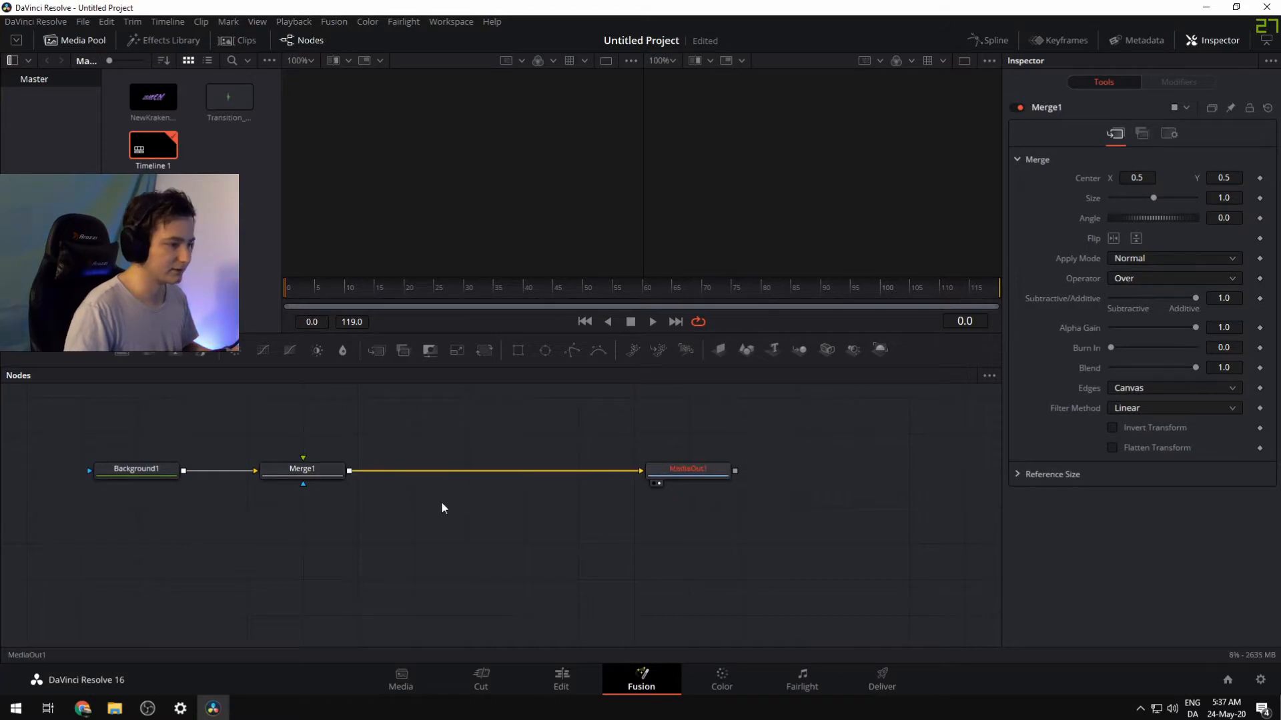
# Move the Background1, Merge1 and MediaOut1 nodes together to a lower row of the node graph
pyautogui.moveTo(46, 425); pyautogui.dragTo(446, 546)
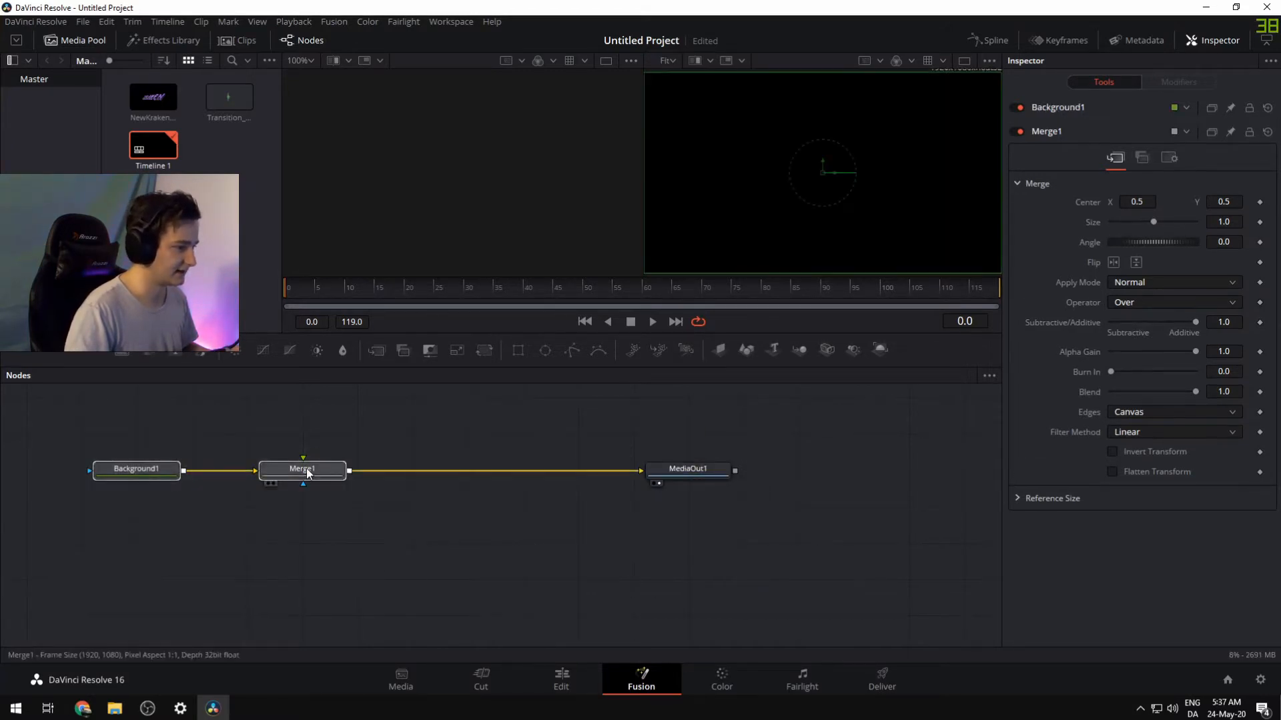
pyautogui.moveTo(855, 421); pyautogui.dragTo(94, 526)
pyautogui.moveTo(138, 474); pyautogui.dragTo(138, 583)
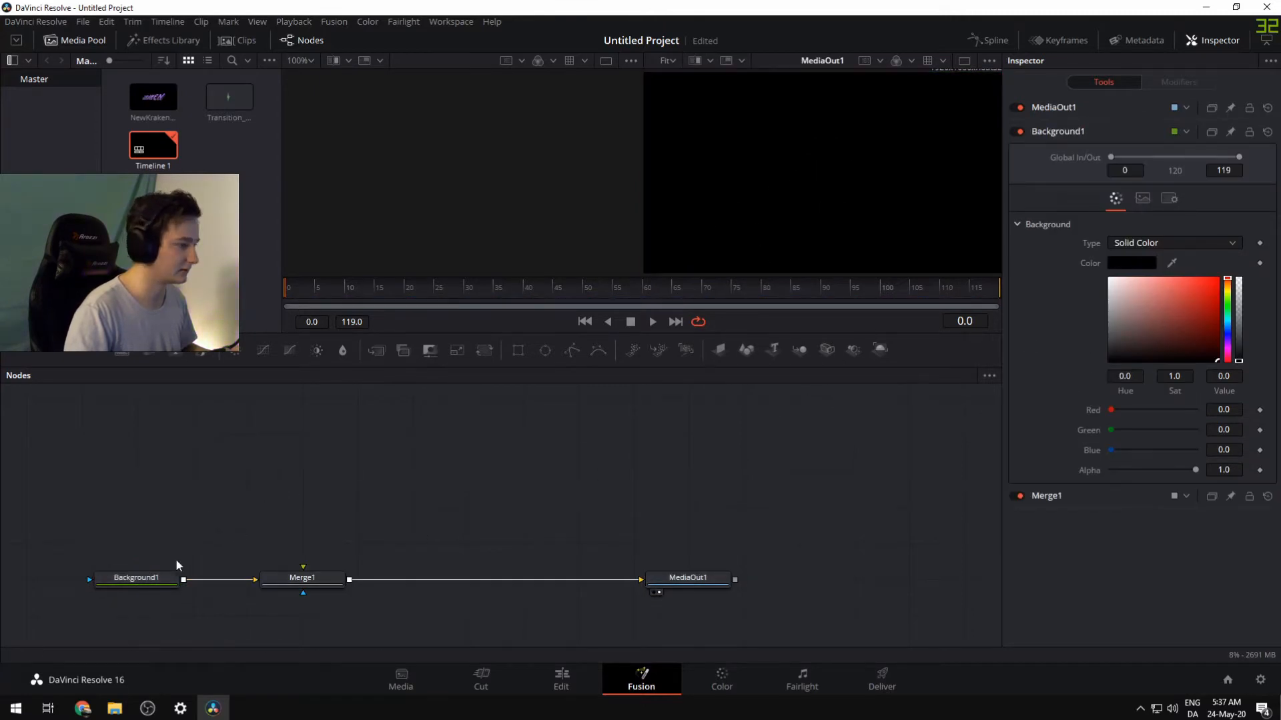
# Set Background1's alpha to 0.0 and rename the node Background_Transparent
pyautogui.click(172, 577)
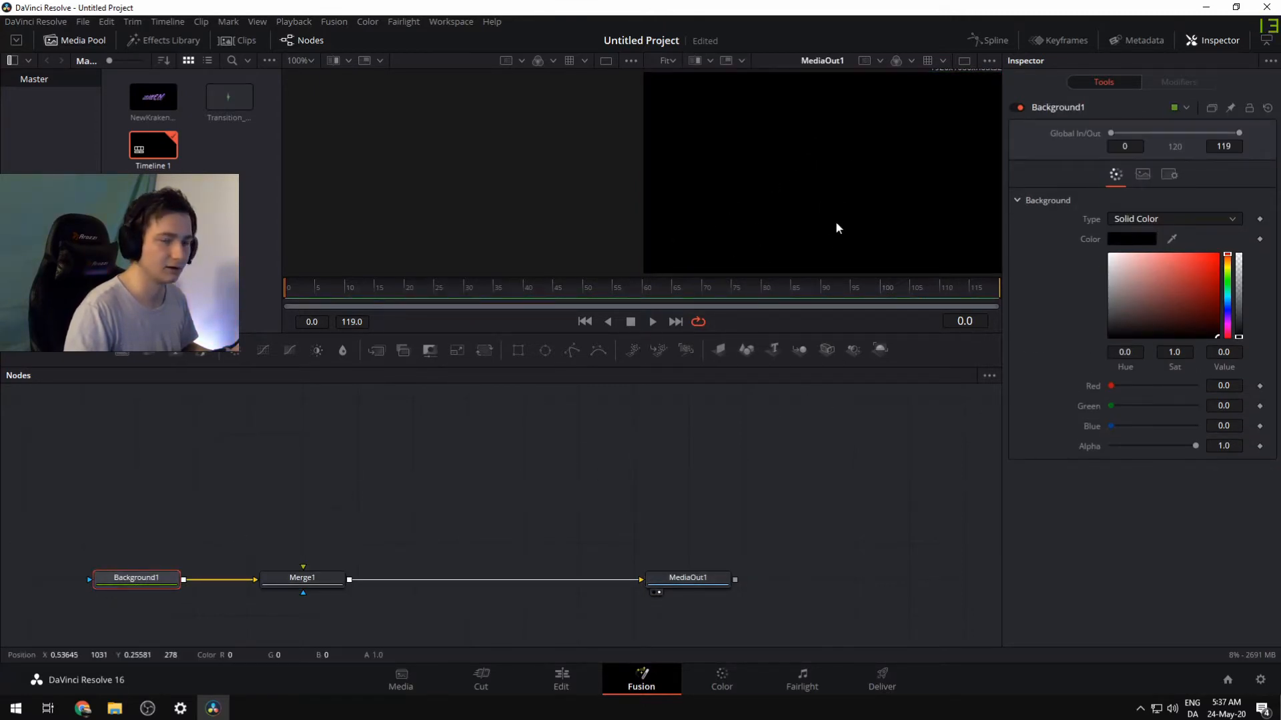
pyautogui.click(1238, 256)
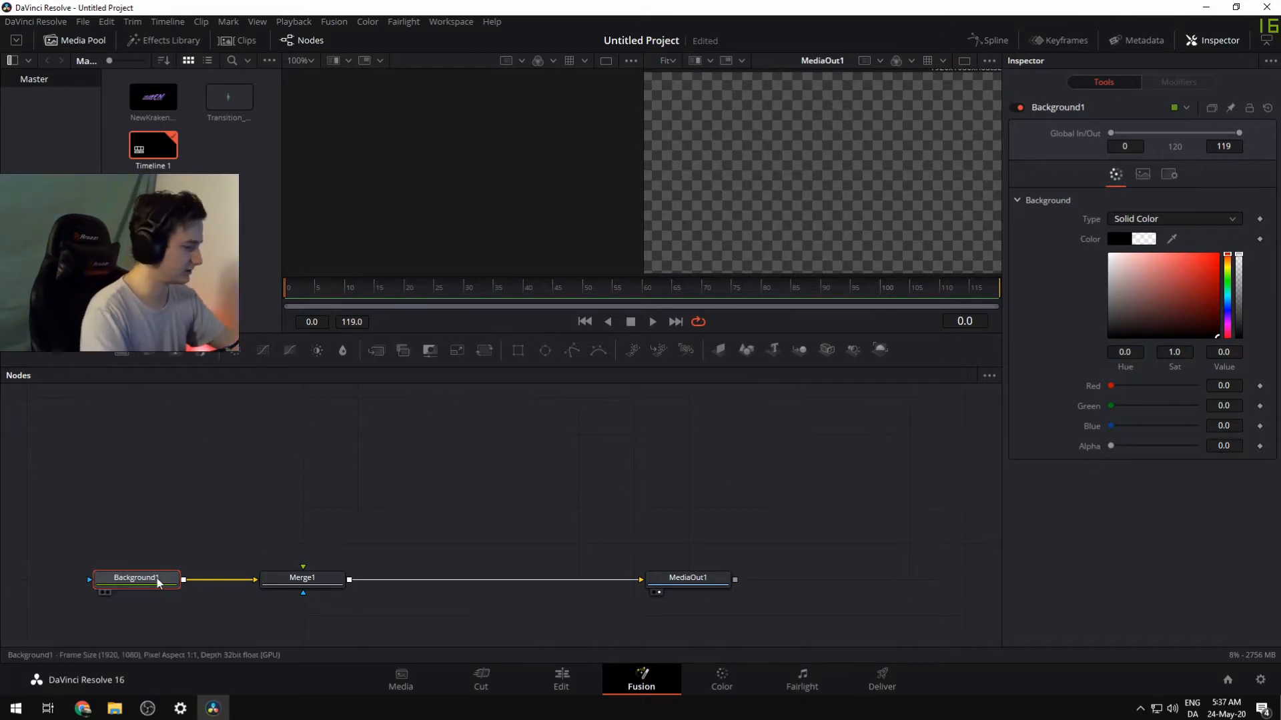
pyautogui.press('F2')
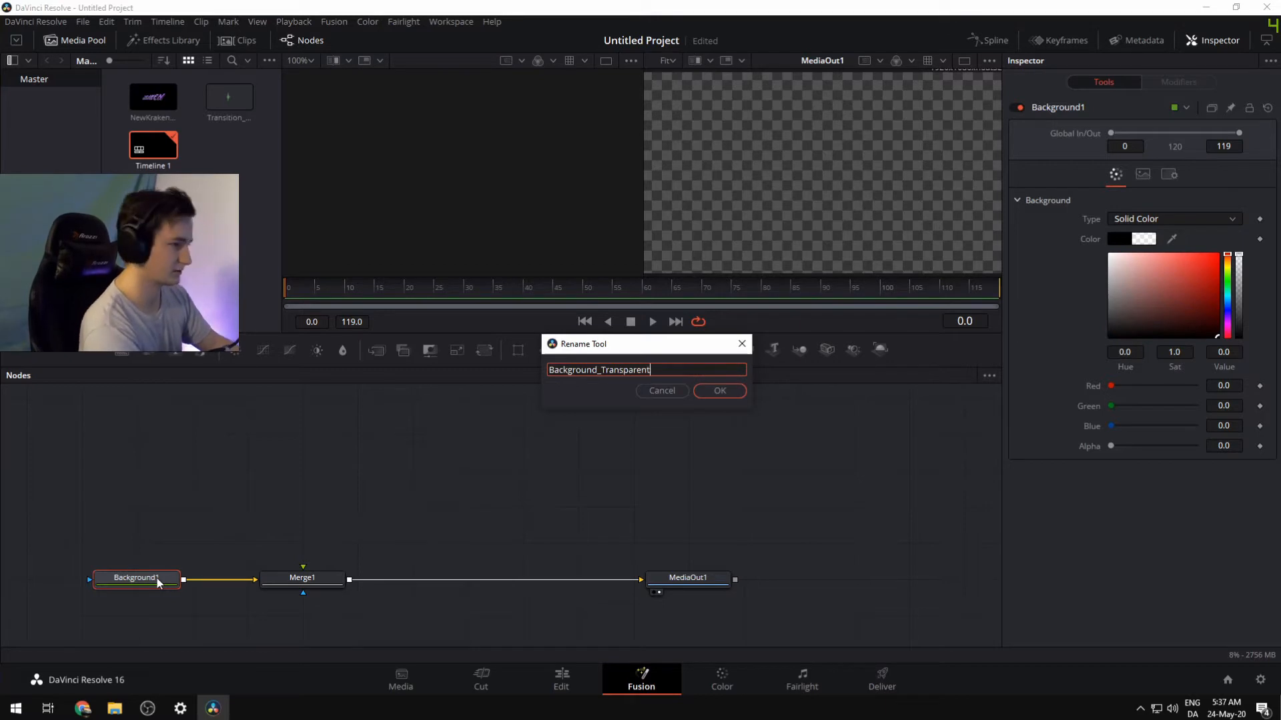
pyautogui.press('Return')
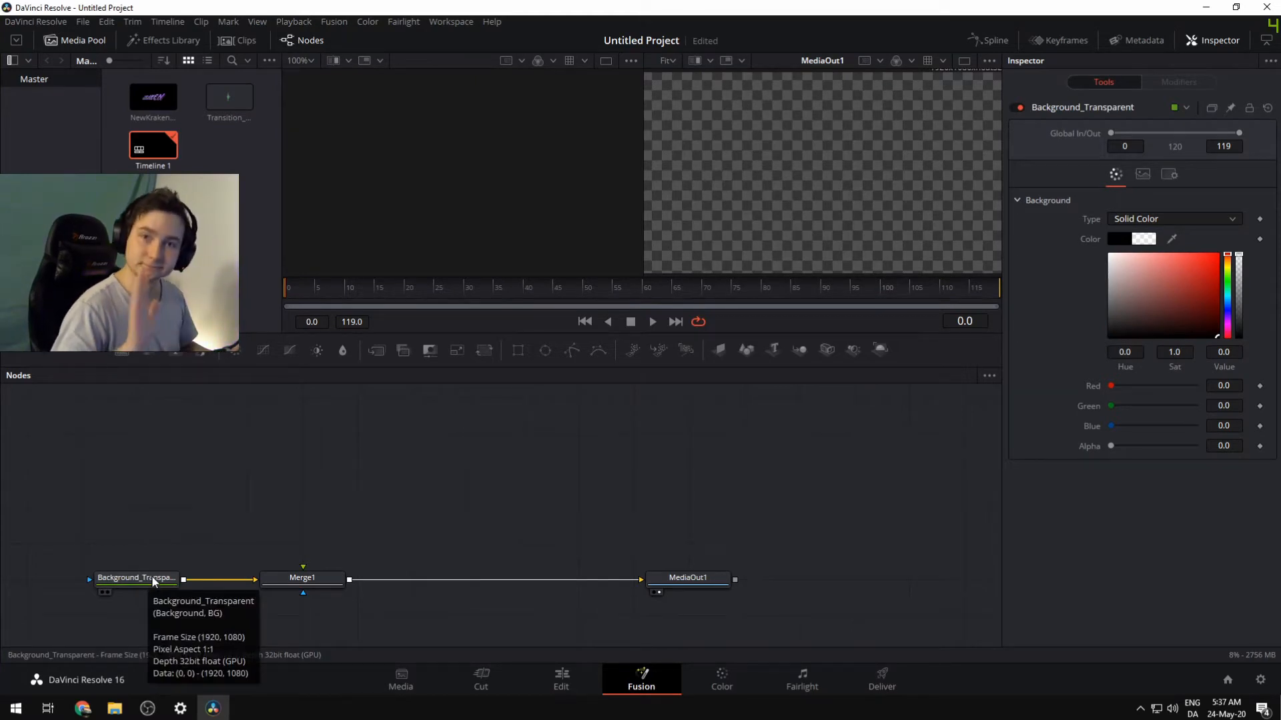
# Move Merge1 close to the Background_Transparent node and rename it Left
pyautogui.click(284, 581)
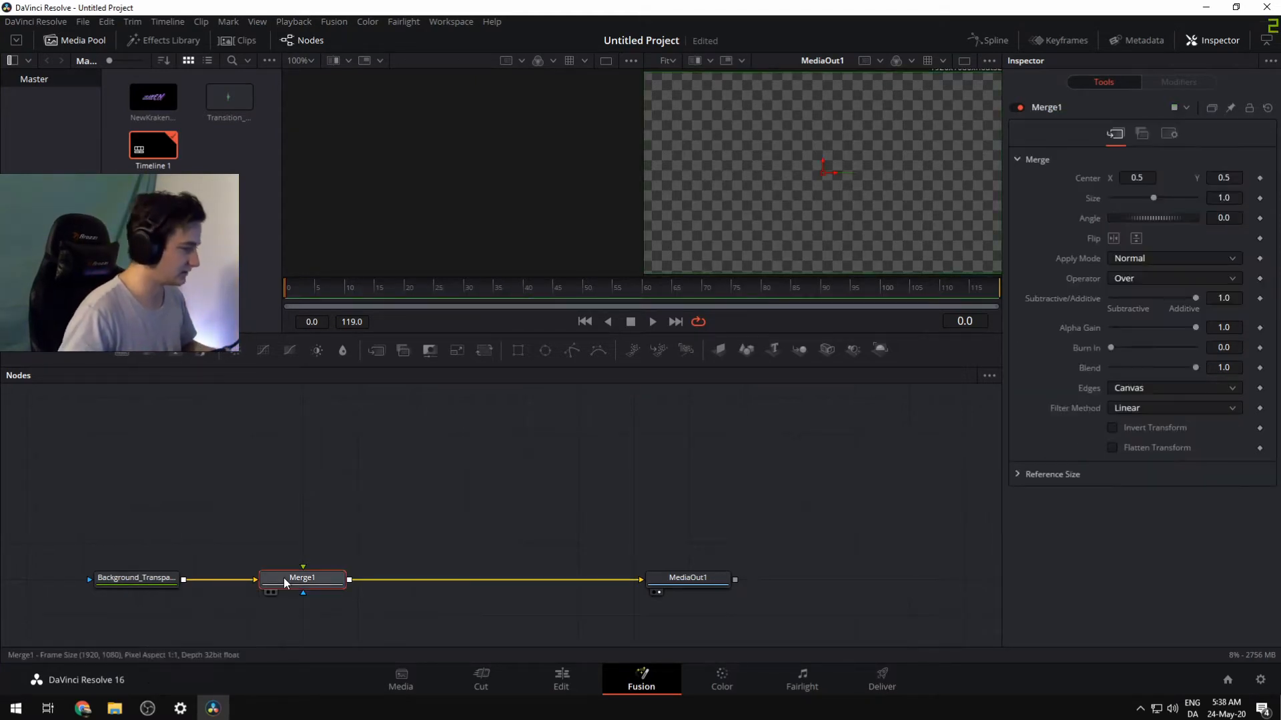
pyautogui.moveTo(284, 579); pyautogui.dragTo(250, 581)
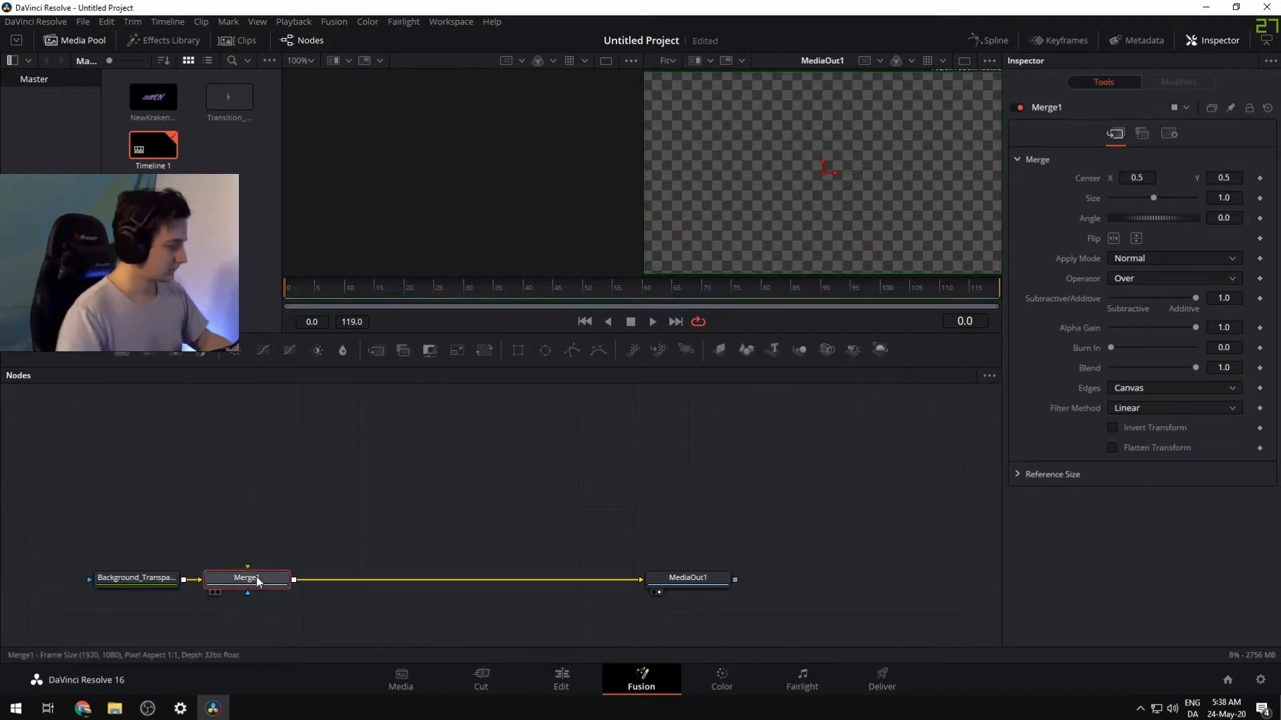
pyautogui.press('F2')
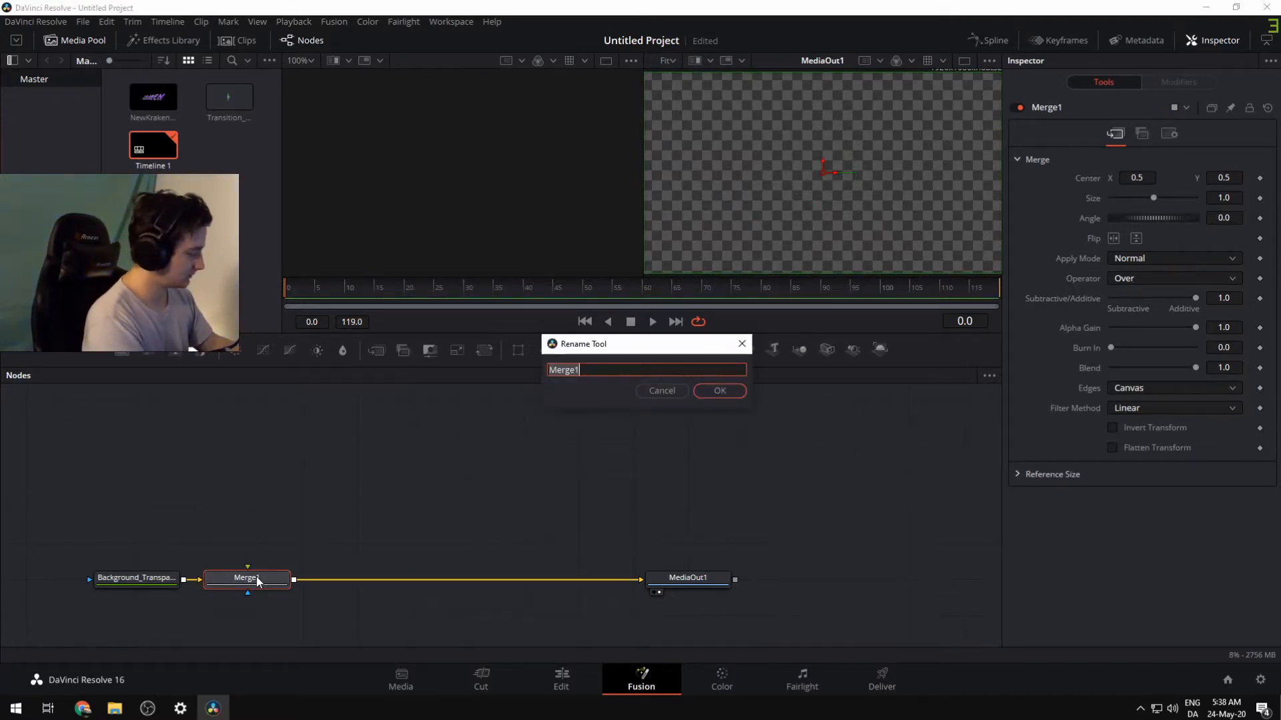
pyautogui.write('Left')
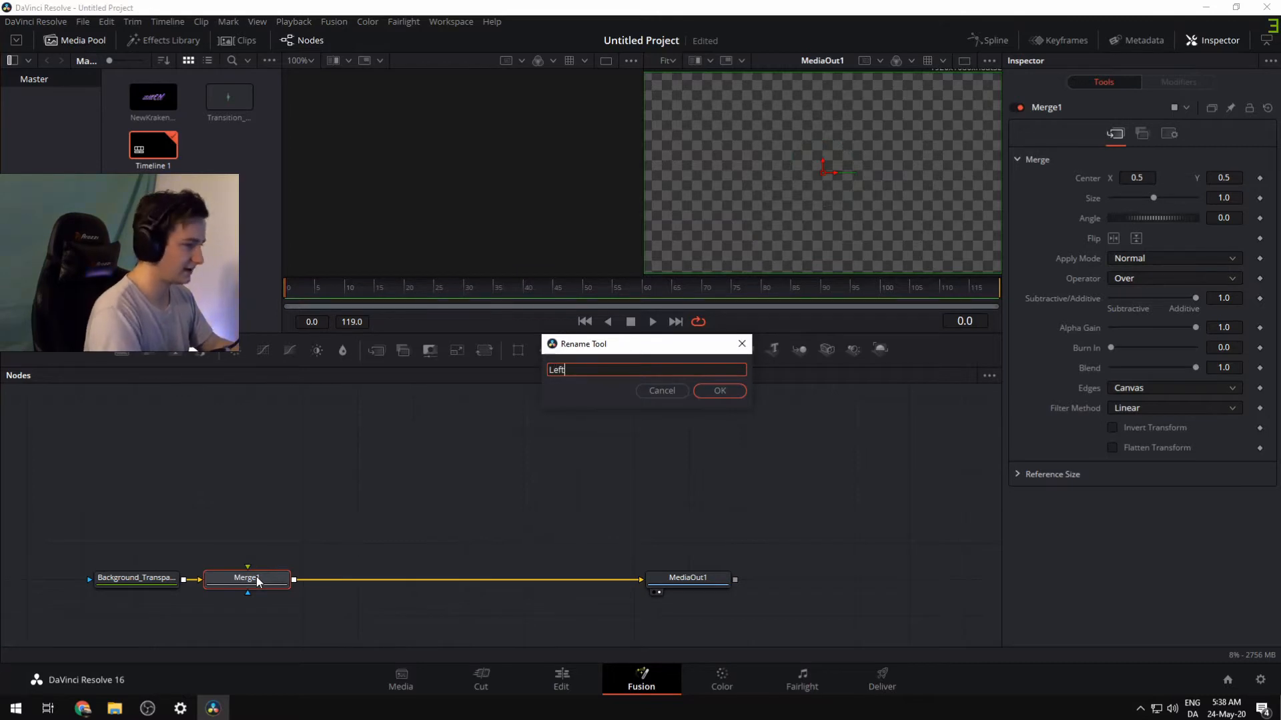
pyautogui.press('Return')
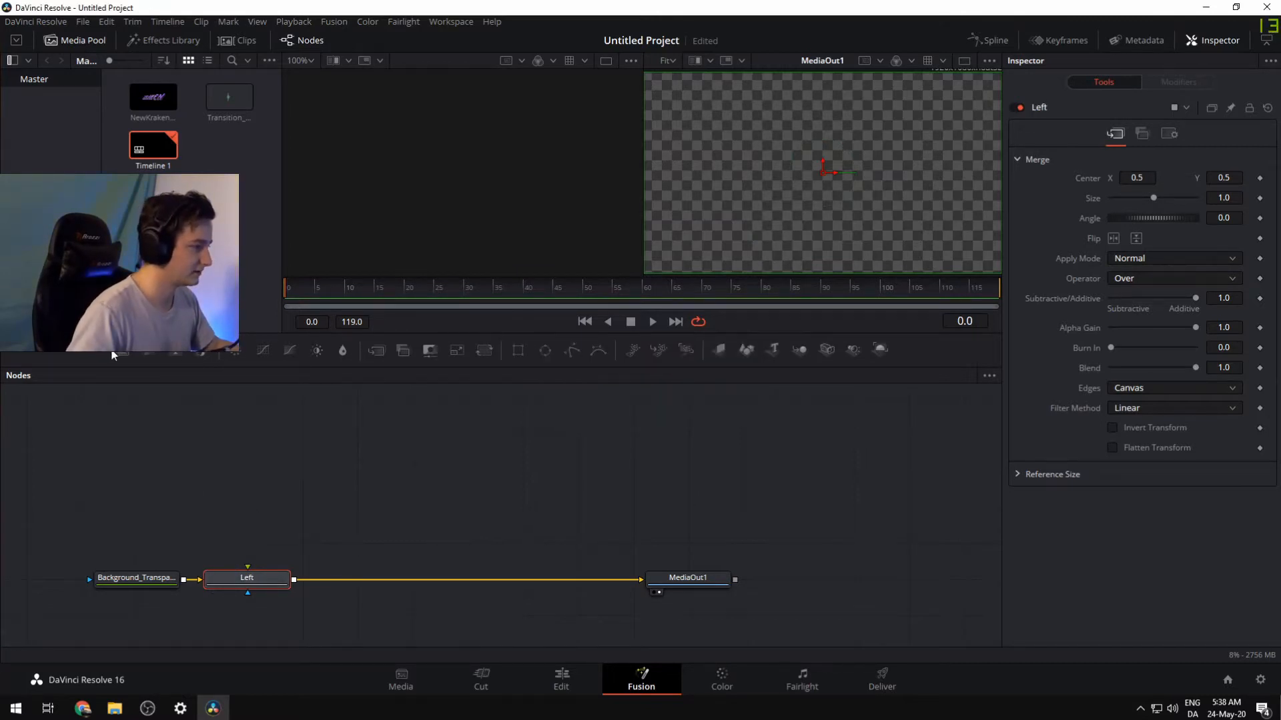
# Insert a second Merge node on the connection just before MediaOut1 and rename it Right
pyautogui.moveTo(380, 347); pyautogui.dragTo(587, 579)
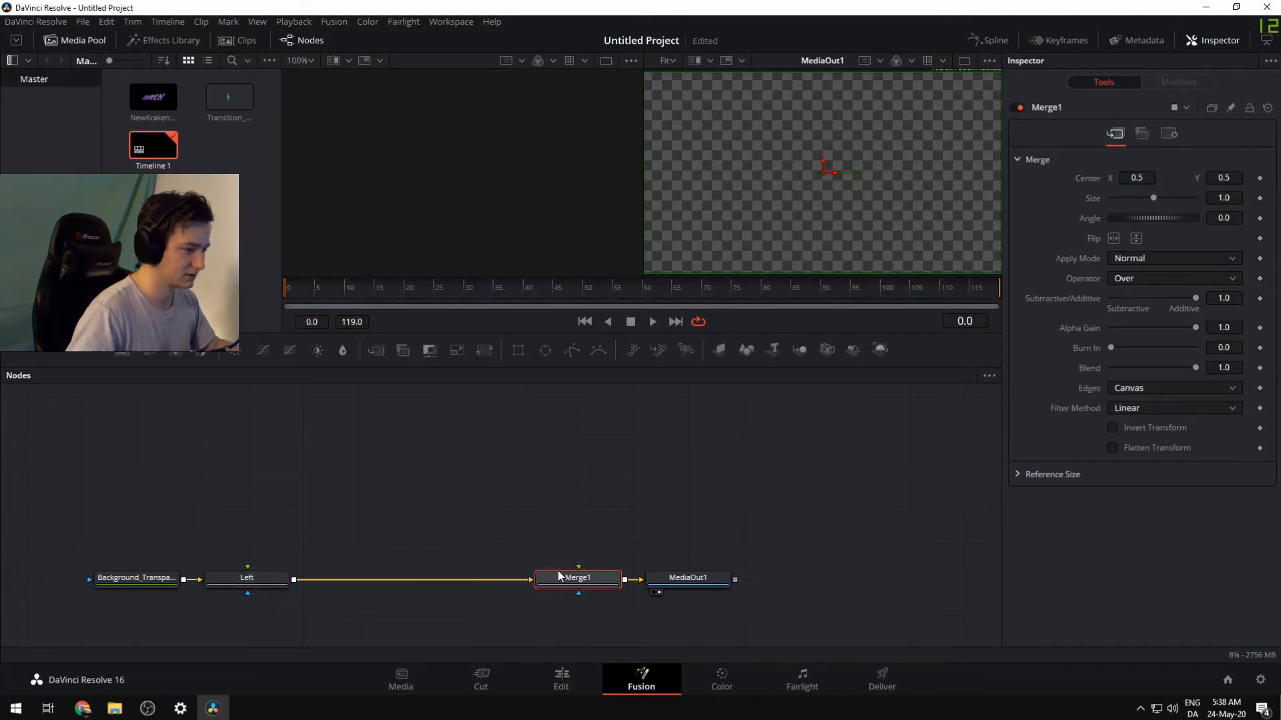
pyautogui.press('F2')
pyautogui.write('Rig')
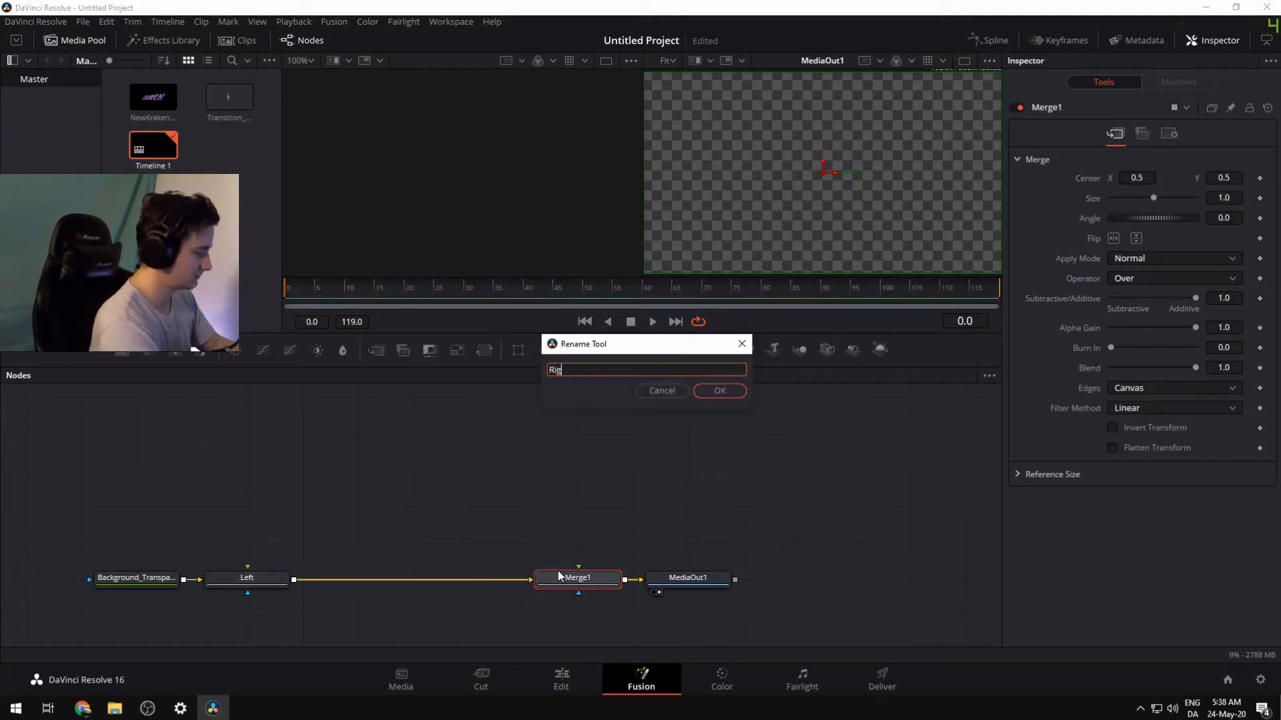
pyautogui.write('ht')
pyautogui.press('Return')
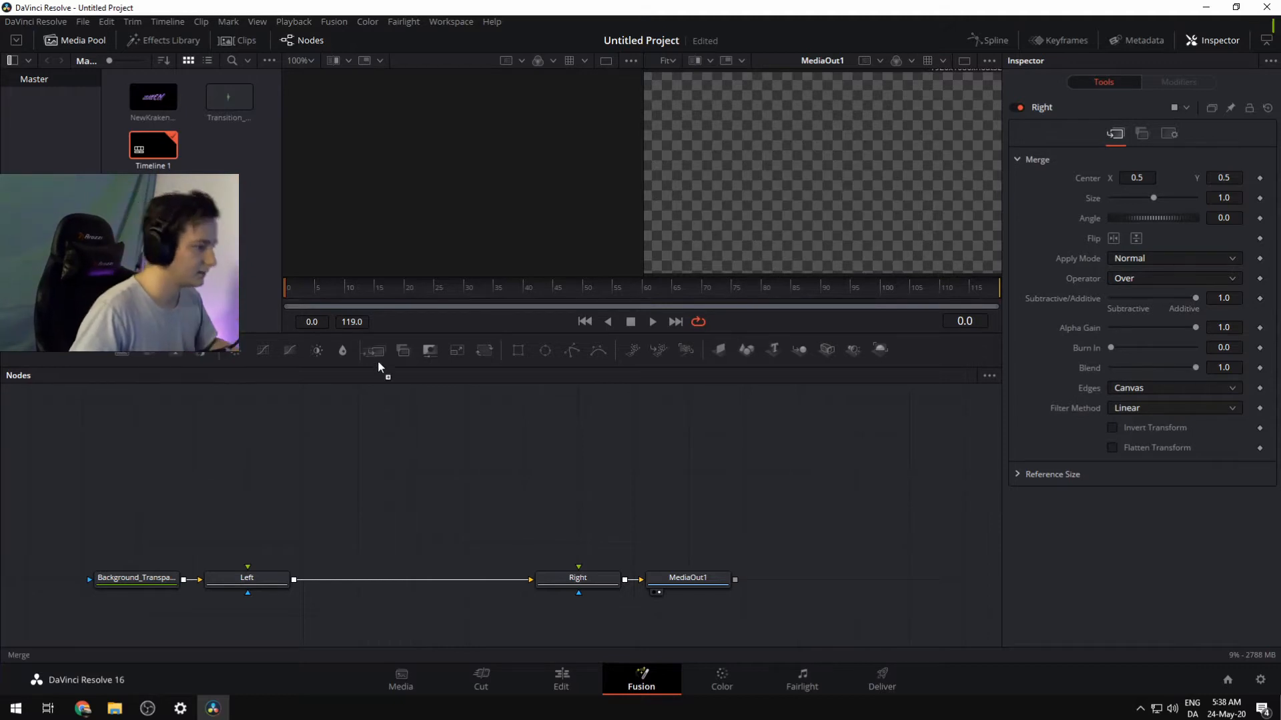
# Add an unconnected Merge node named Door and place it directly above Background_Transparent
pyautogui.moveTo(378, 362); pyautogui.dragTo(234, 512)
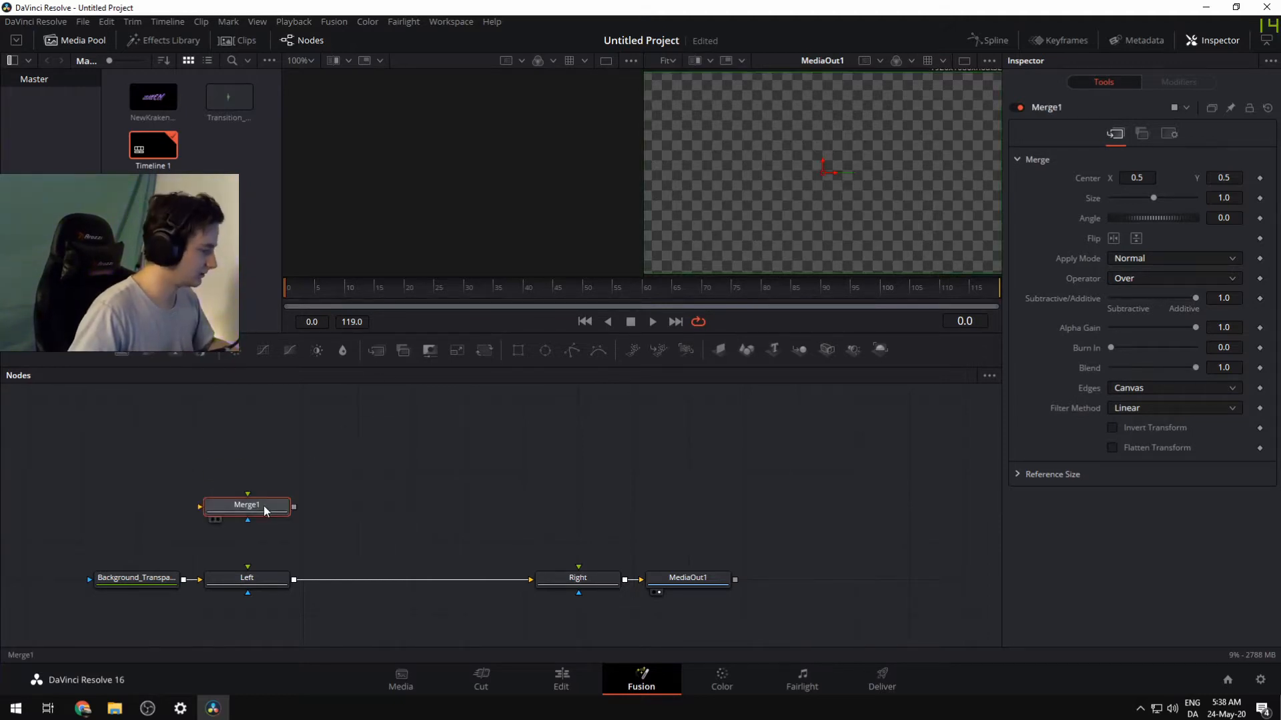
pyautogui.press('F2')
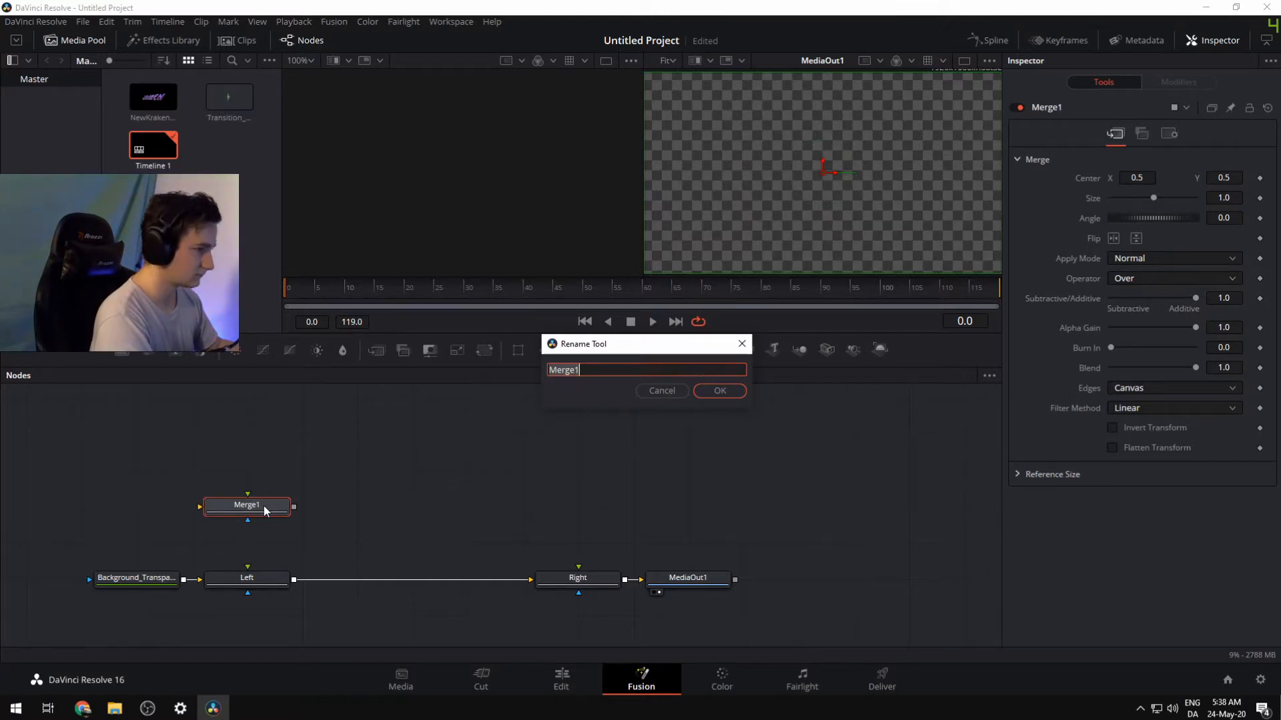
pyautogui.write('Door')
pyautogui.press('Return')
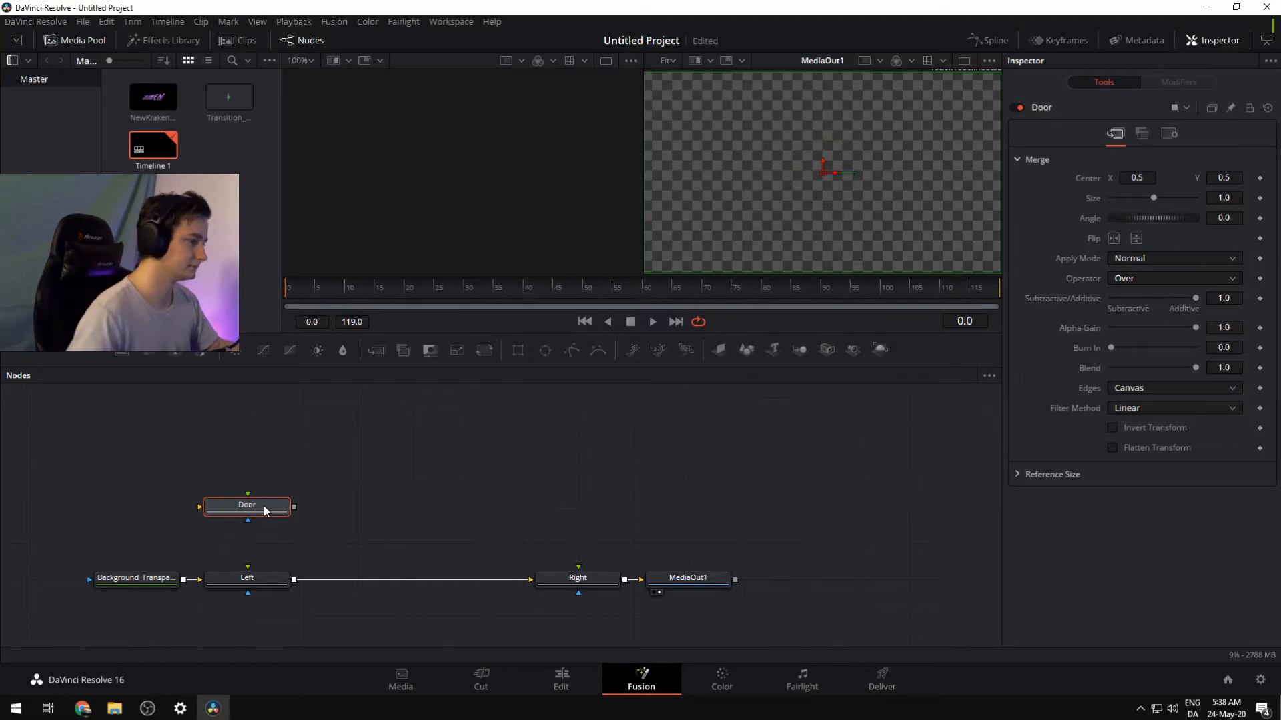
pyautogui.moveTo(263, 506); pyautogui.dragTo(173, 493)
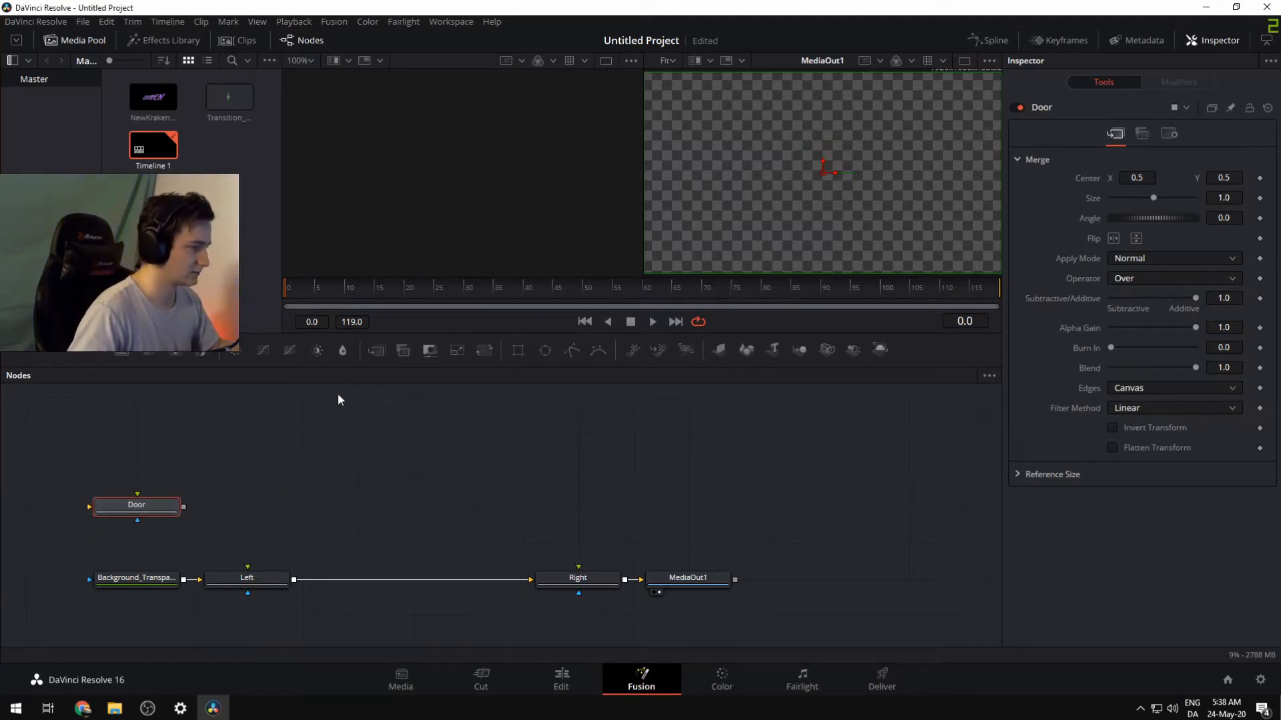
# Add a Background node just before the Door merge and rename it Door_Back
pyautogui.moveTo(150, 443); pyautogui.dragTo(392, 445)
pyautogui.moveTo(128, 353); pyautogui.dragTo(291, 509)
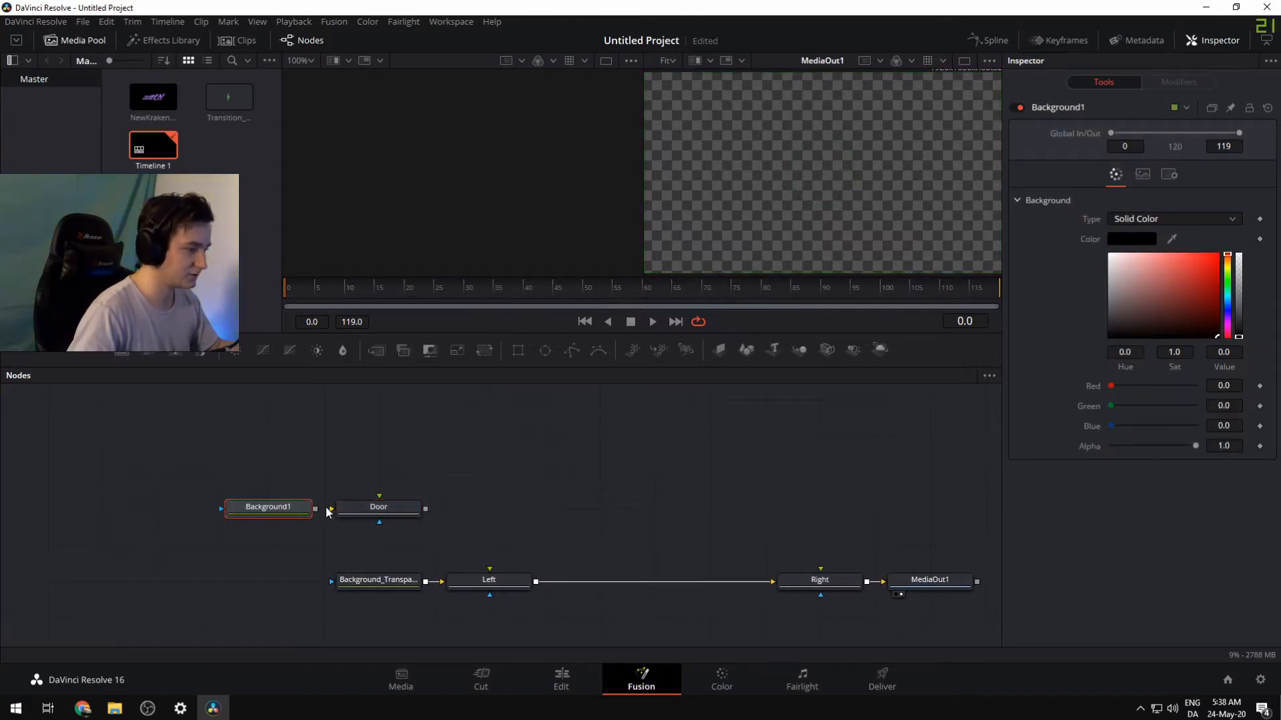
pyautogui.press('F2')
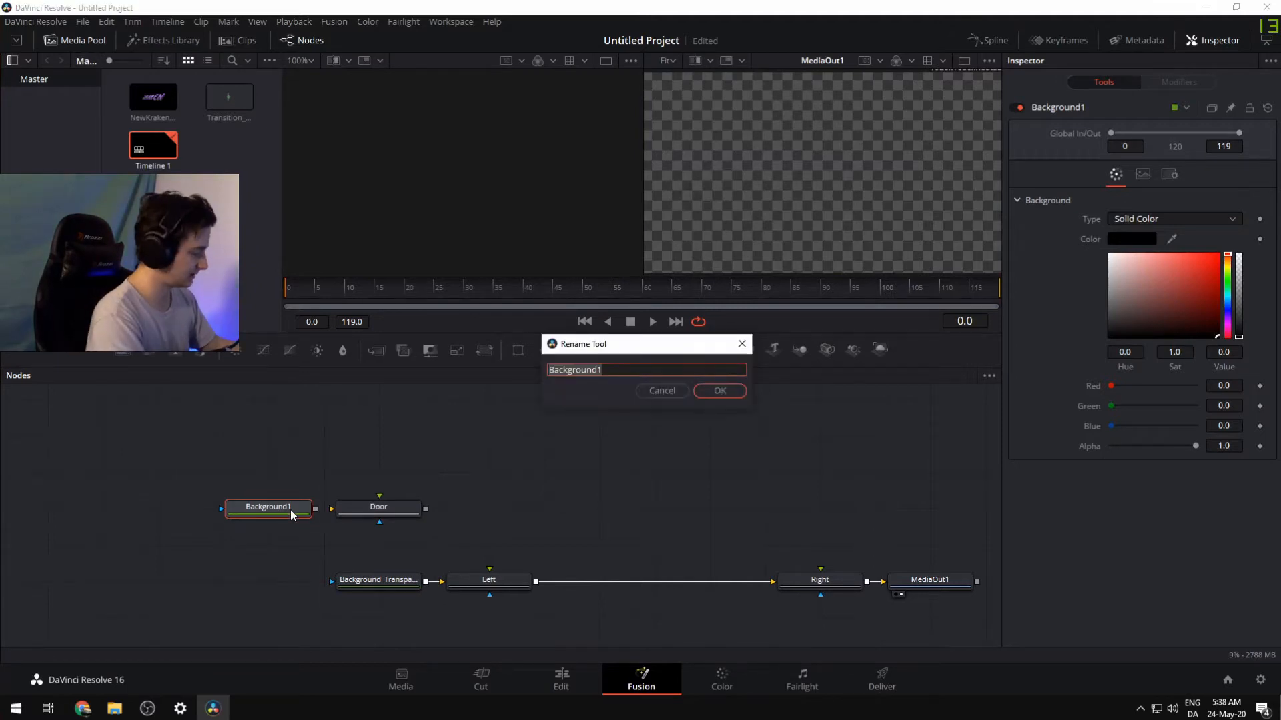
pyautogui.write('Door')
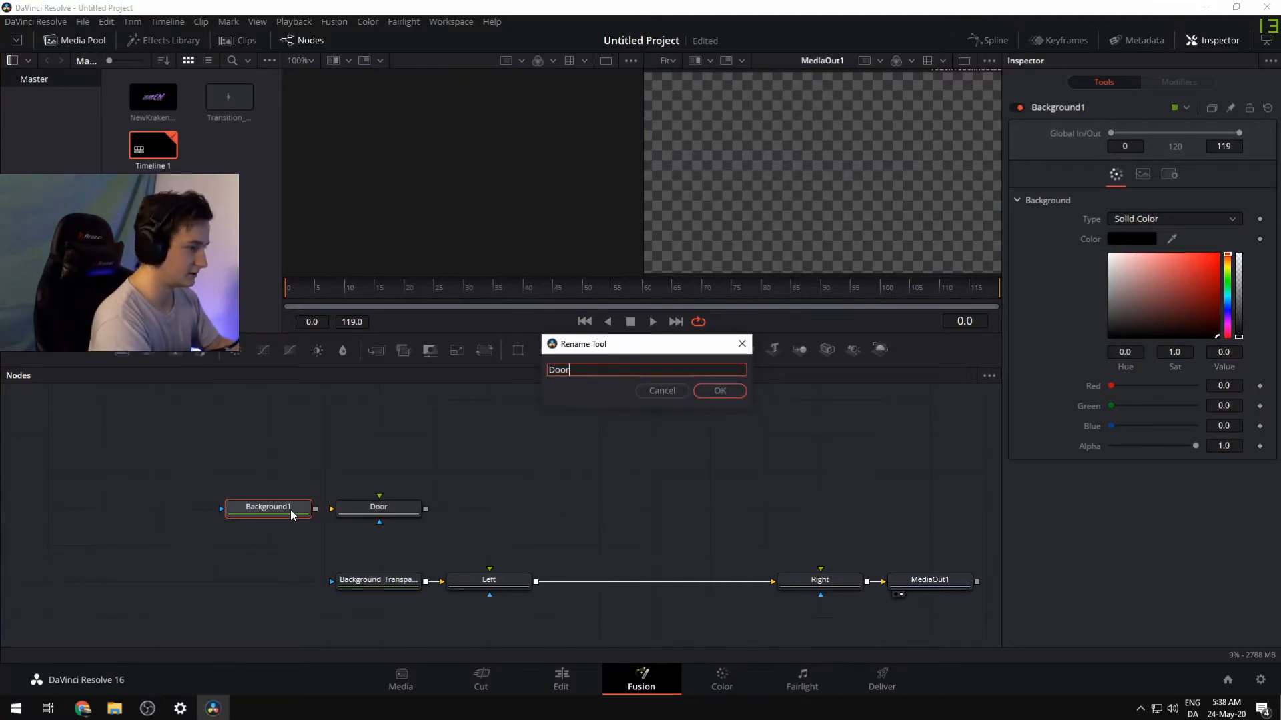
pyautogui.write('_Ba')
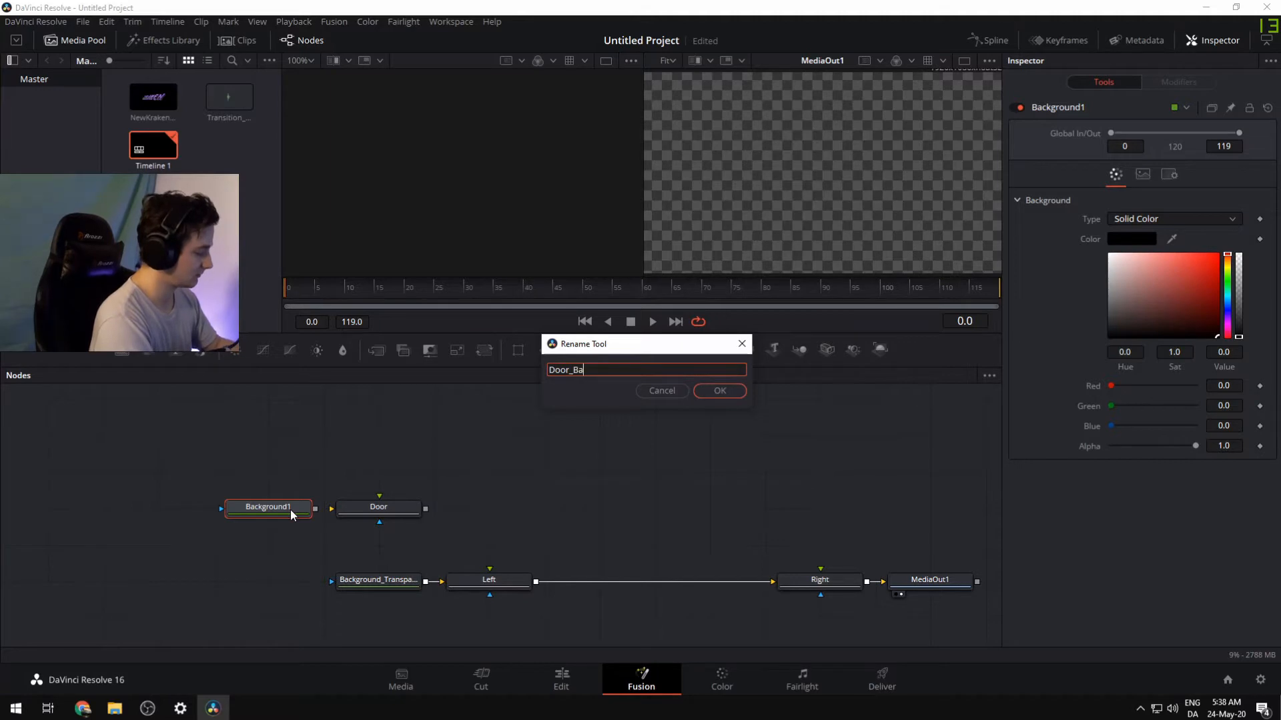
pyautogui.write('ck')
pyautogui.press('Return')
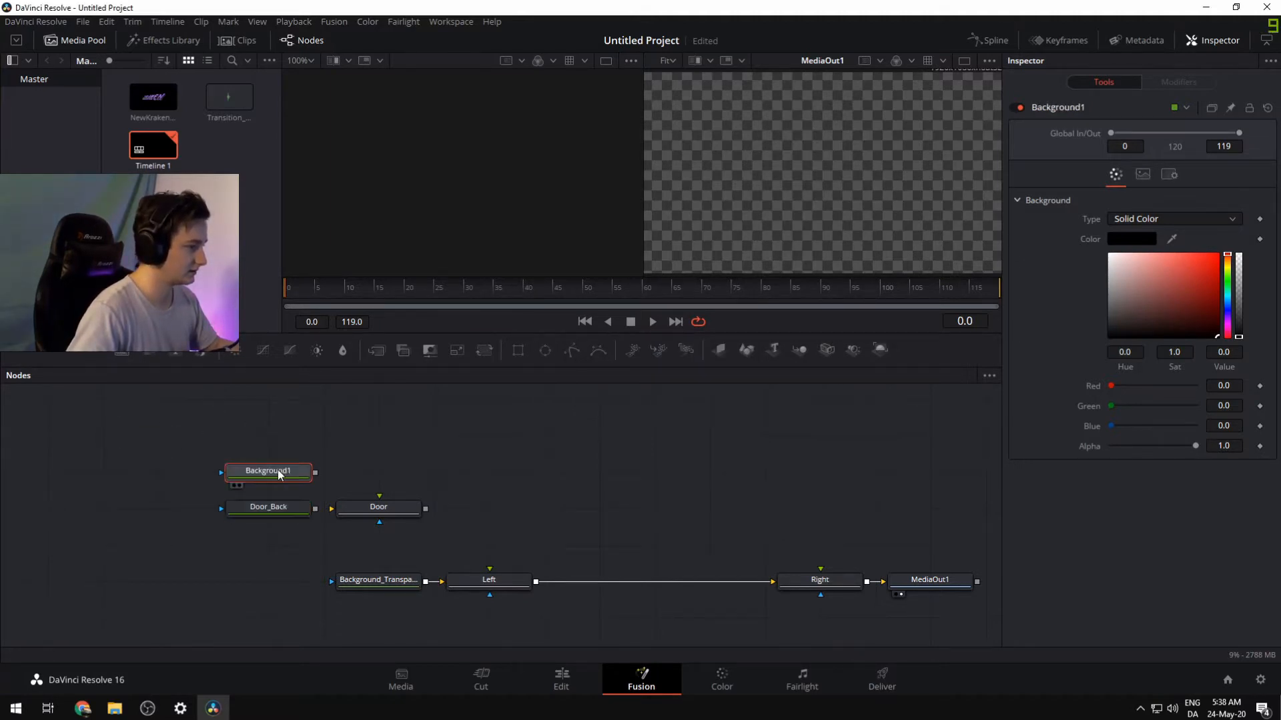
# Rename the unconnected Background1 node as Door_Front
pyautogui.press('F2')
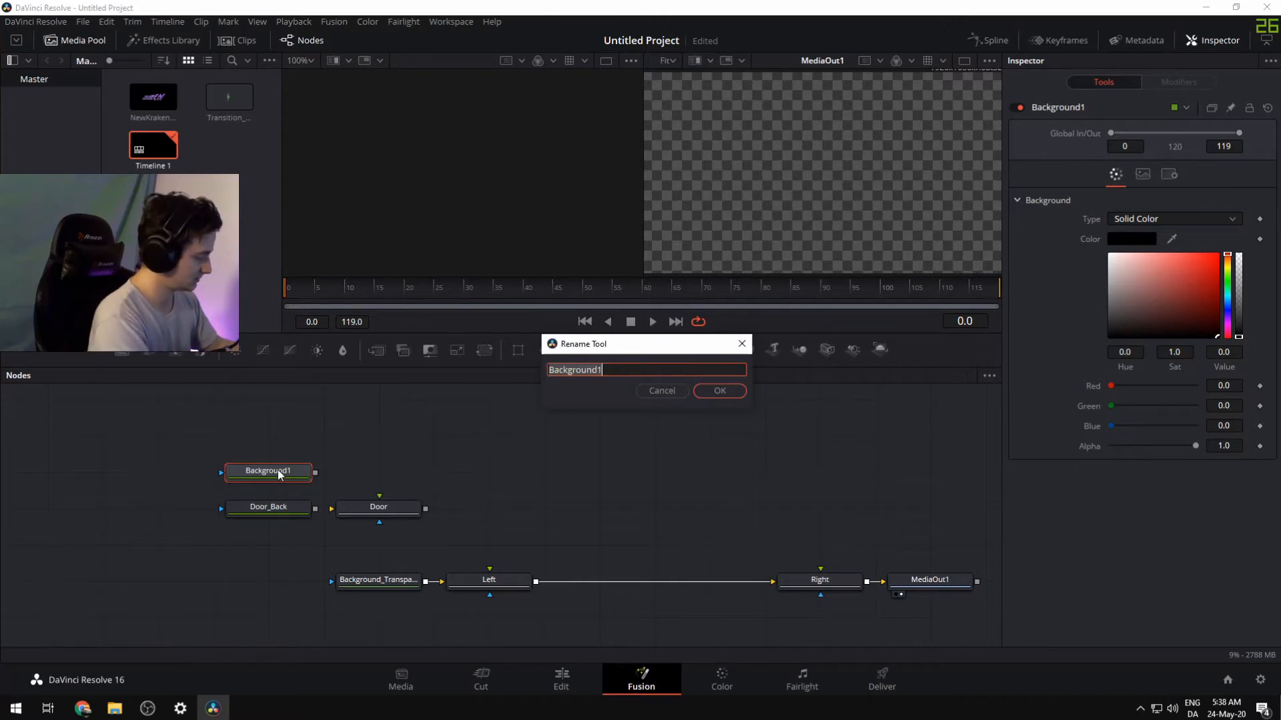
pyautogui.write('Door_')
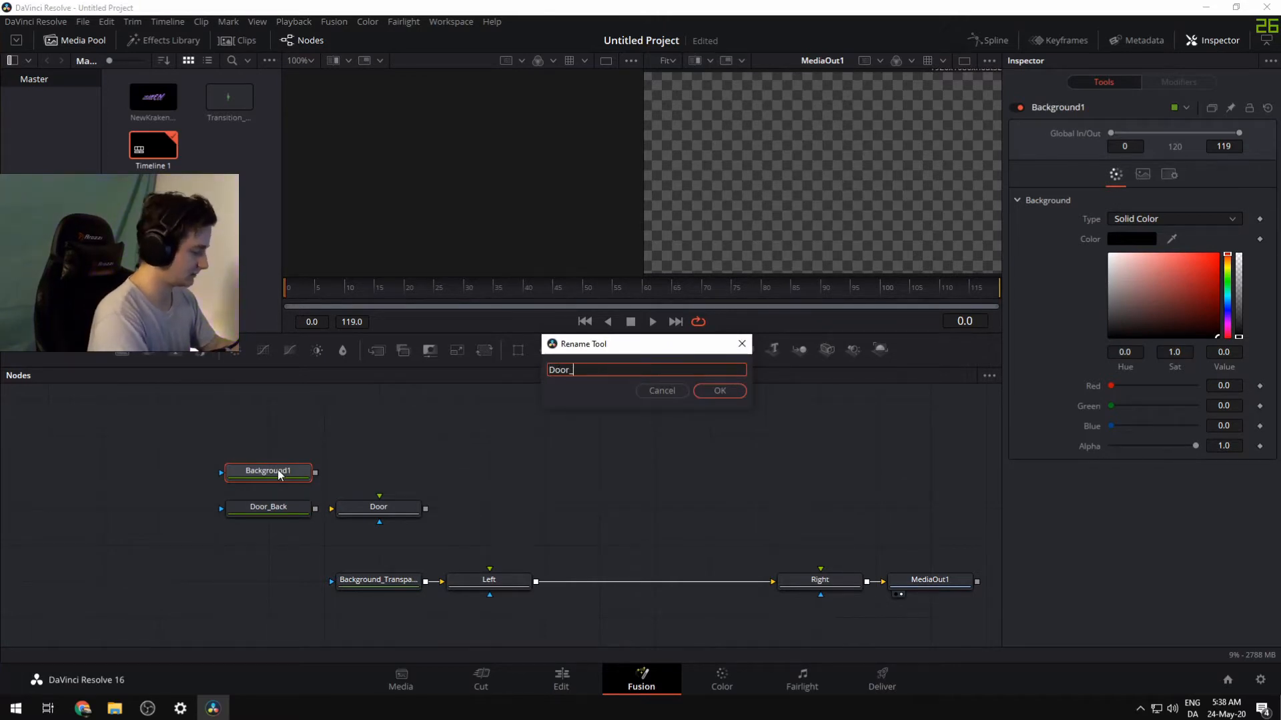
pyautogui.write('Front')
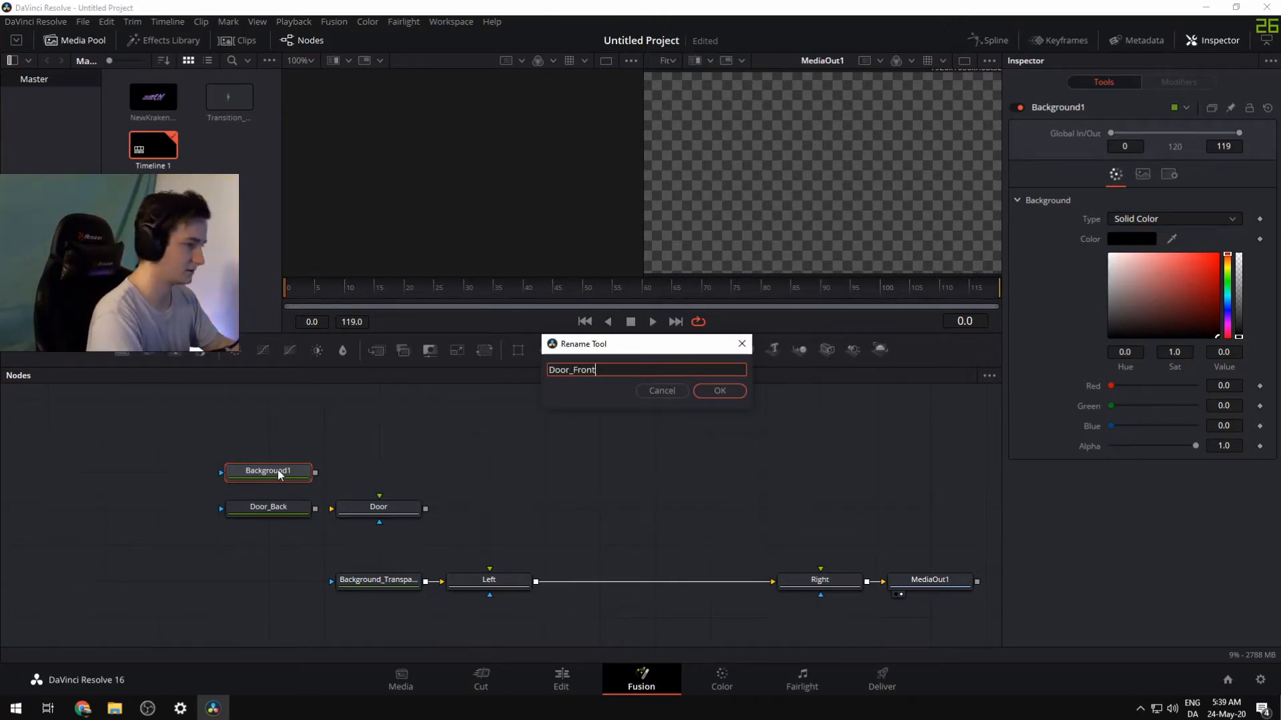
pyautogui.press('Return')
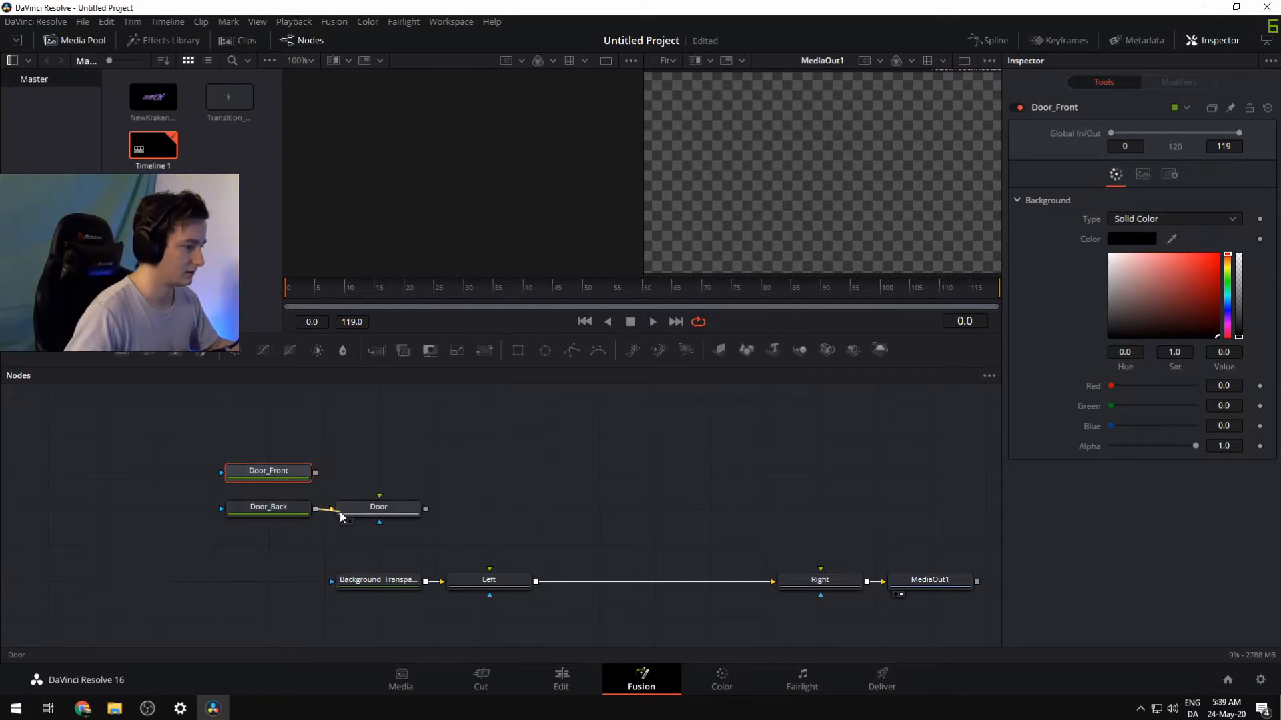
# Connect Door_Back as background and Door_Front as foreground of the Door merge, and move the three nodes down just above Background_Transparent
pyautogui.moveTo(339, 511); pyautogui.dragTo(377, 531)
pyautogui.moveTo(309, 423); pyautogui.dragTo(255, 537)
pyautogui.moveTo(275, 476); pyautogui.dragTo(281, 525)
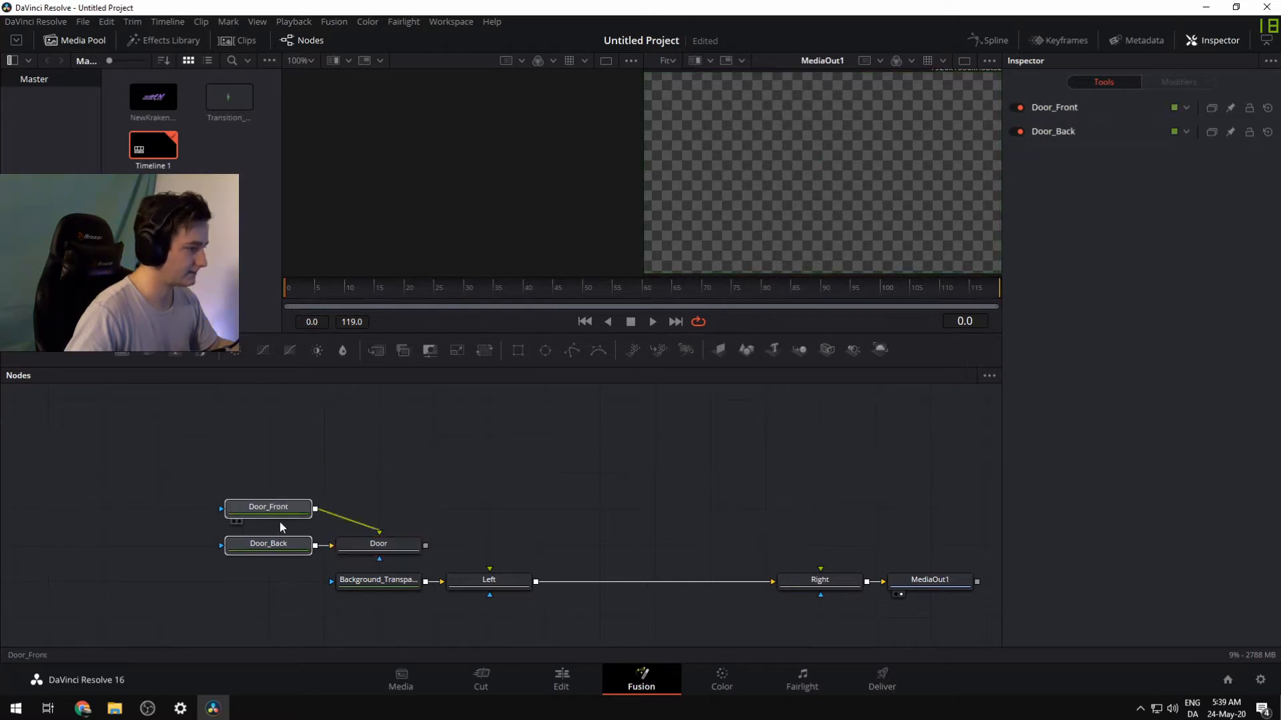
pyautogui.click(353, 477)
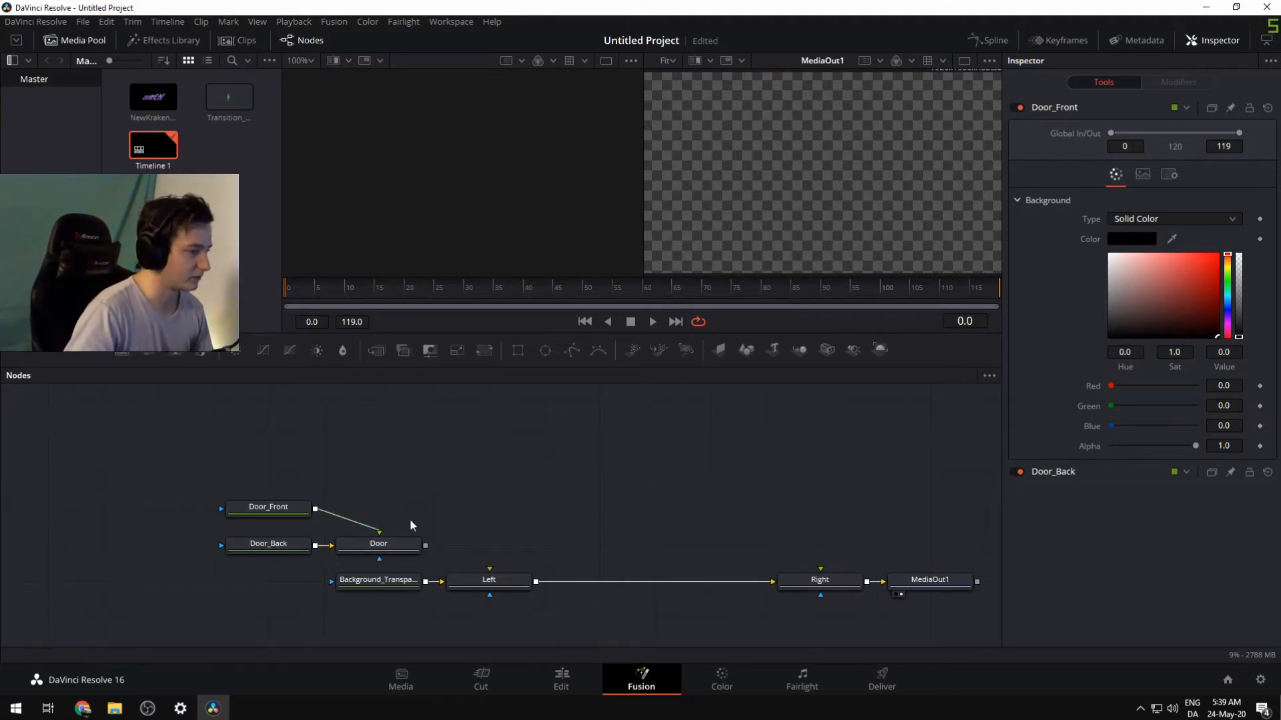
# Add a Merge node directly above Left, with Door feeding its background and its output feeding Left's foreground
pyautogui.moveTo(378, 351); pyautogui.dragTo(460, 567)
pyautogui.moveTo(375, 547); pyautogui.dragTo(345, 551)
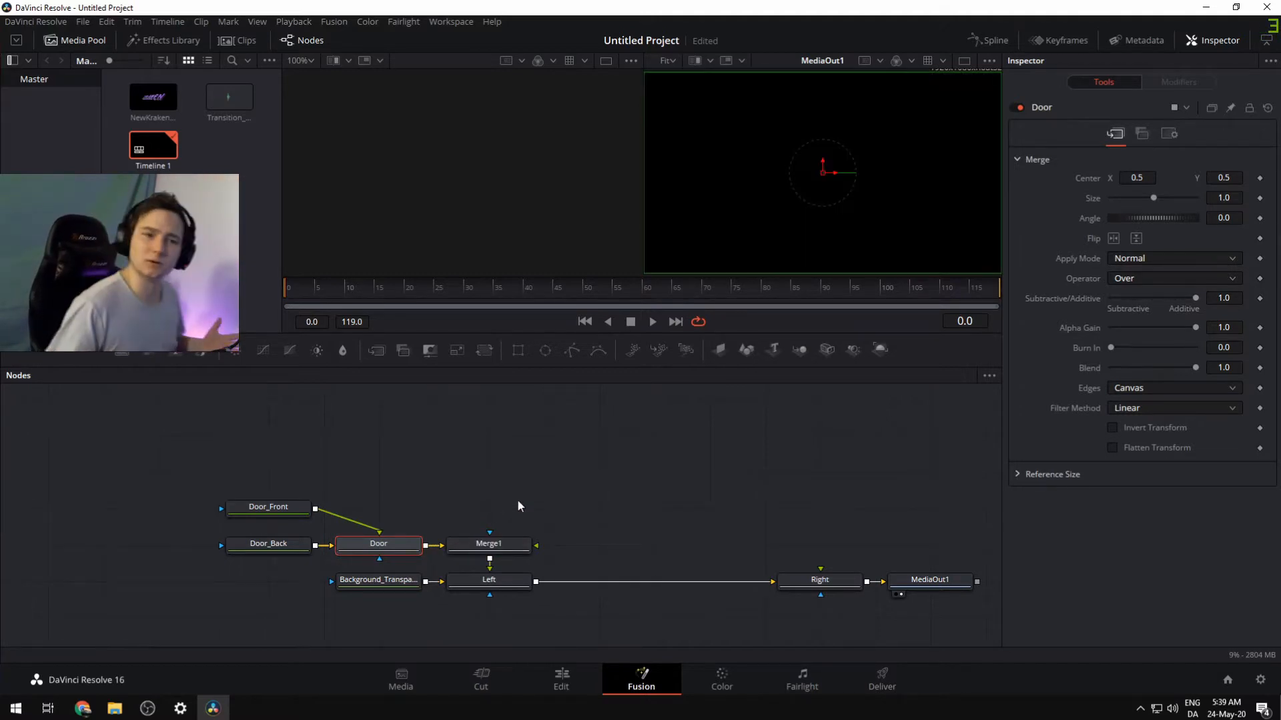
pyautogui.click(281, 551)
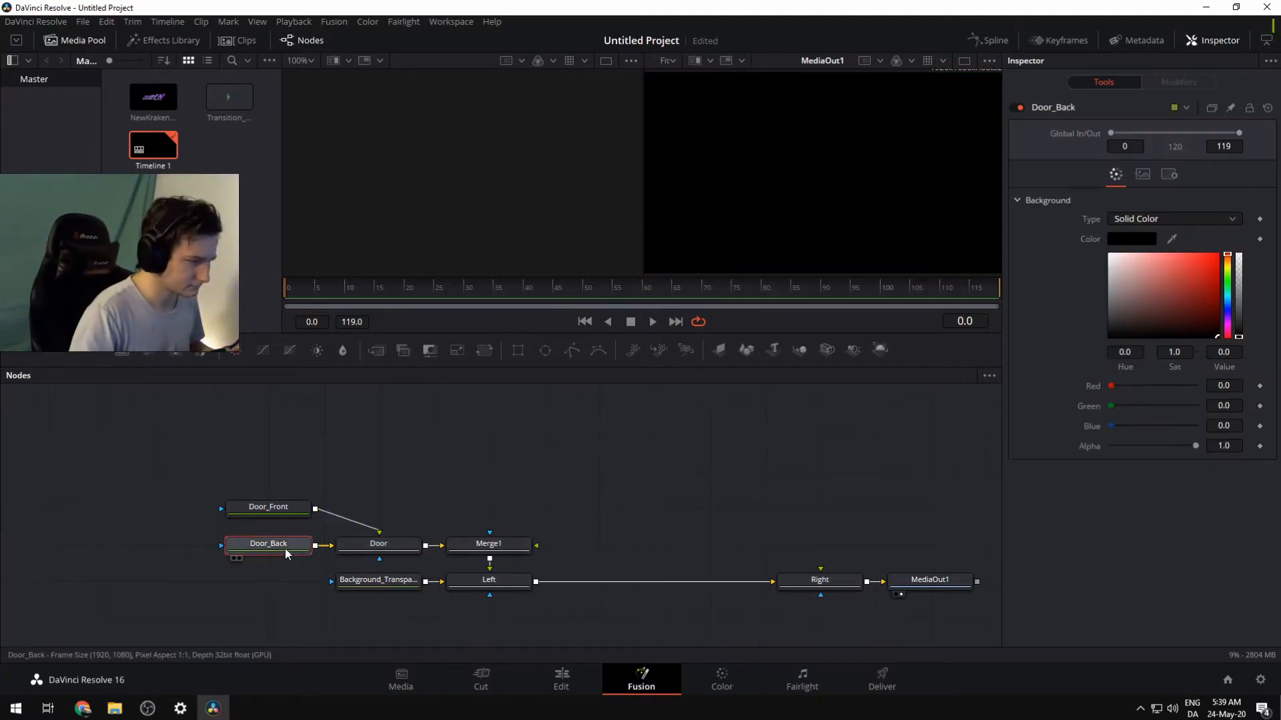
pyautogui.click(467, 582)
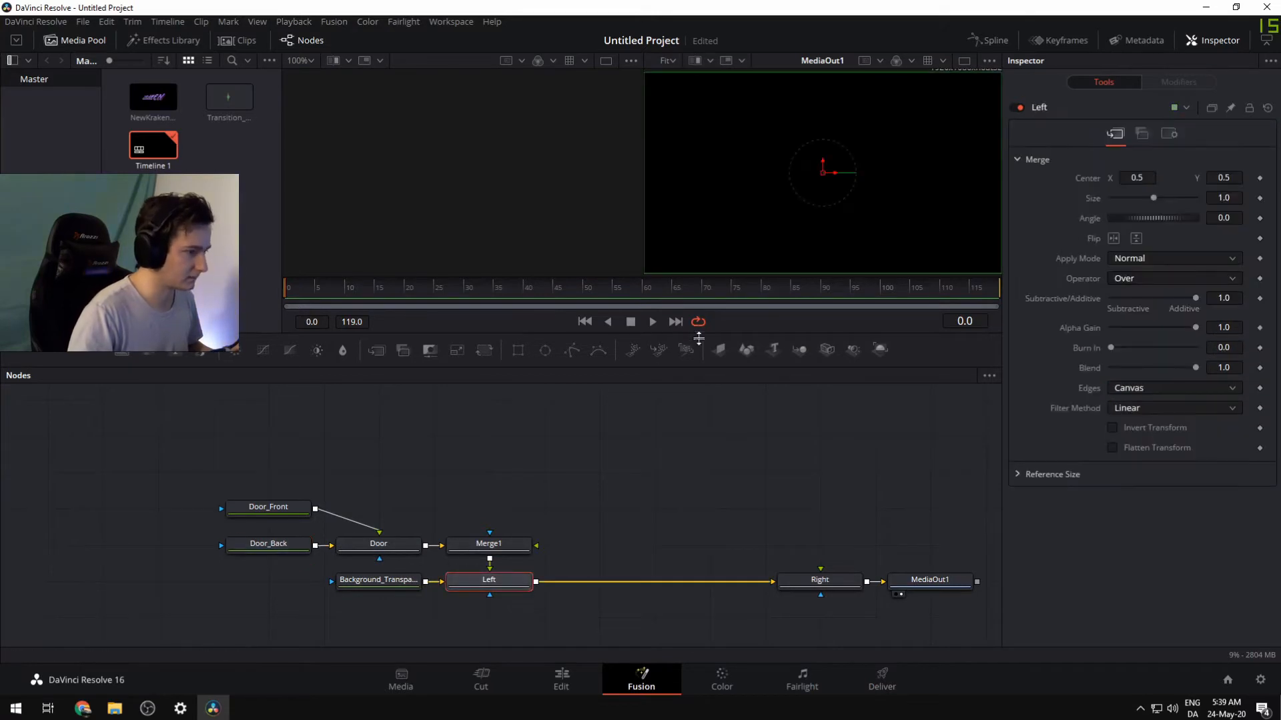
pyautogui.click(496, 551)
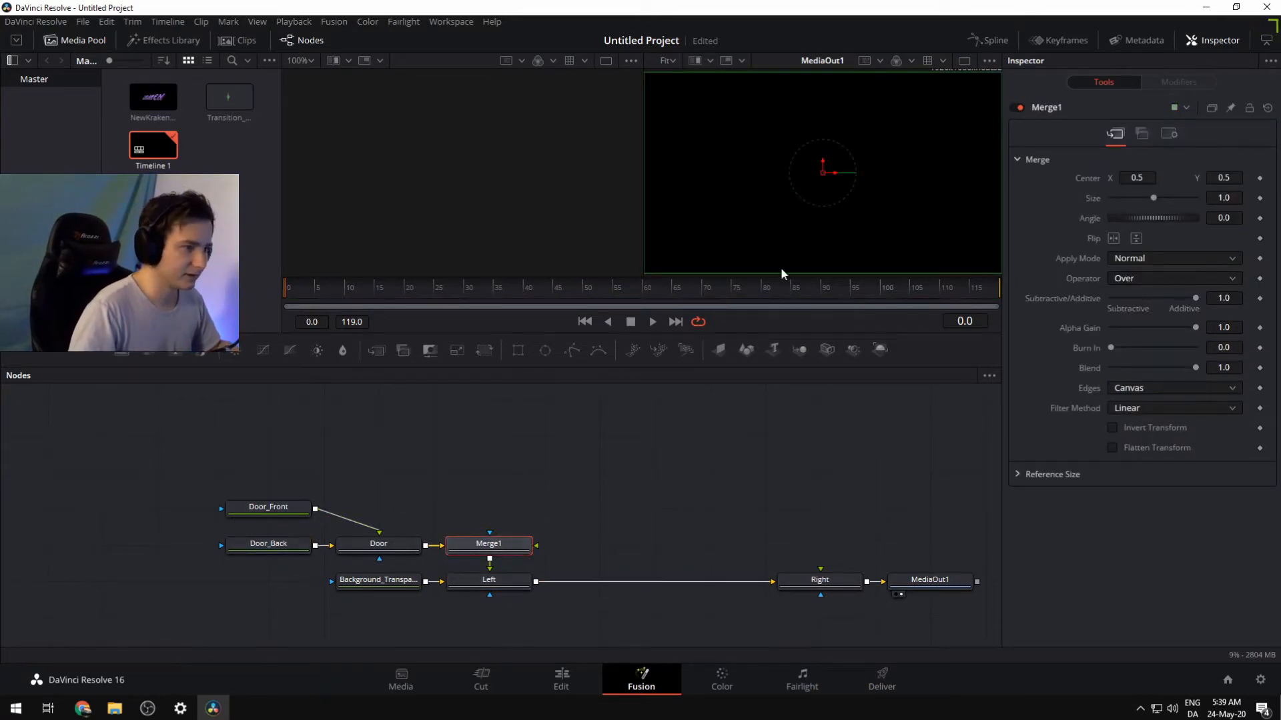
pyautogui.click(467, 584)
pyautogui.click(485, 551)
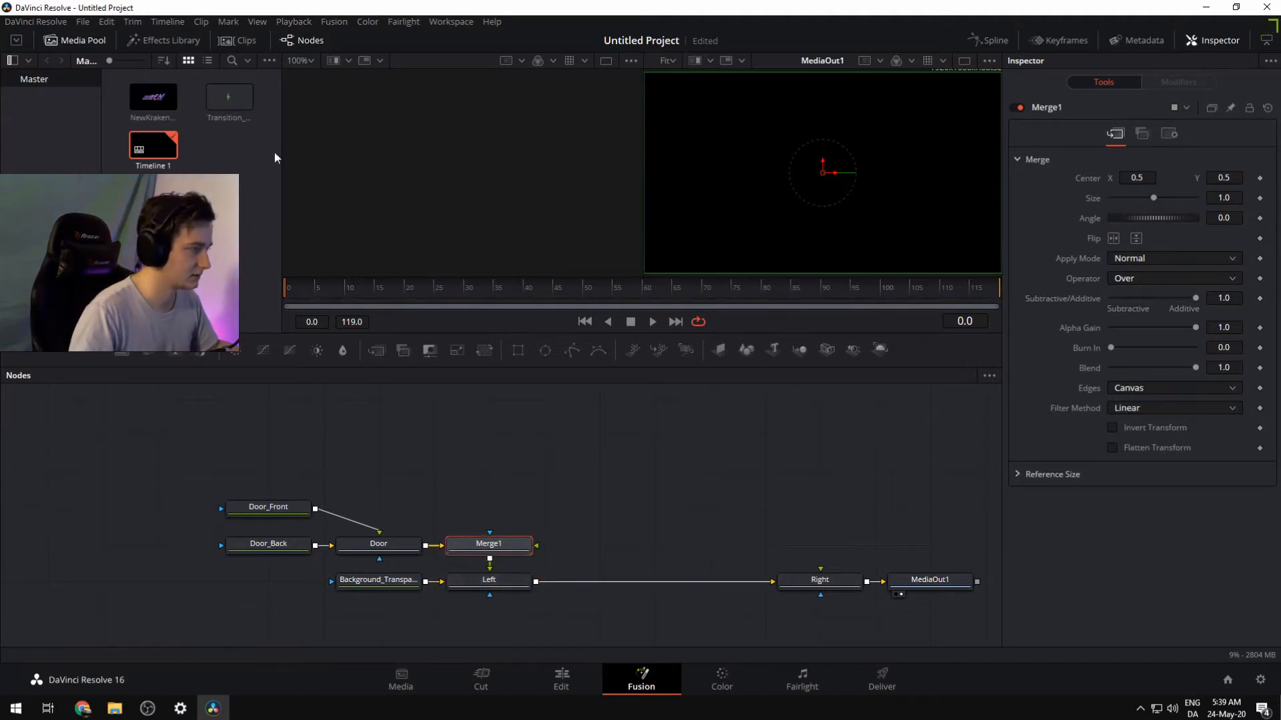
# Bring the NewKraken.png logo into the composition and connect it as the foreground of Merge1
pyautogui.moveTo(153, 97); pyautogui.dragTo(502, 460)
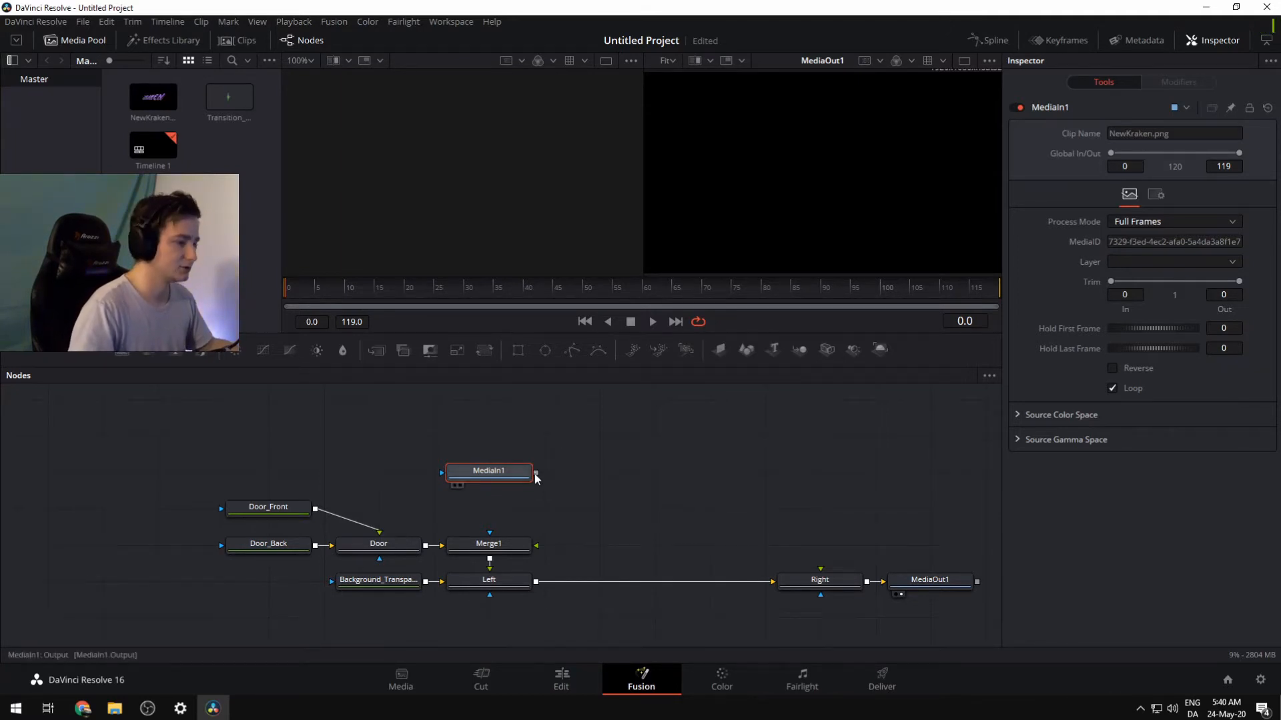
pyautogui.moveTo(486, 465); pyautogui.dragTo(536, 547)
pyautogui.moveTo(543, 479); pyautogui.dragTo(654, 485)
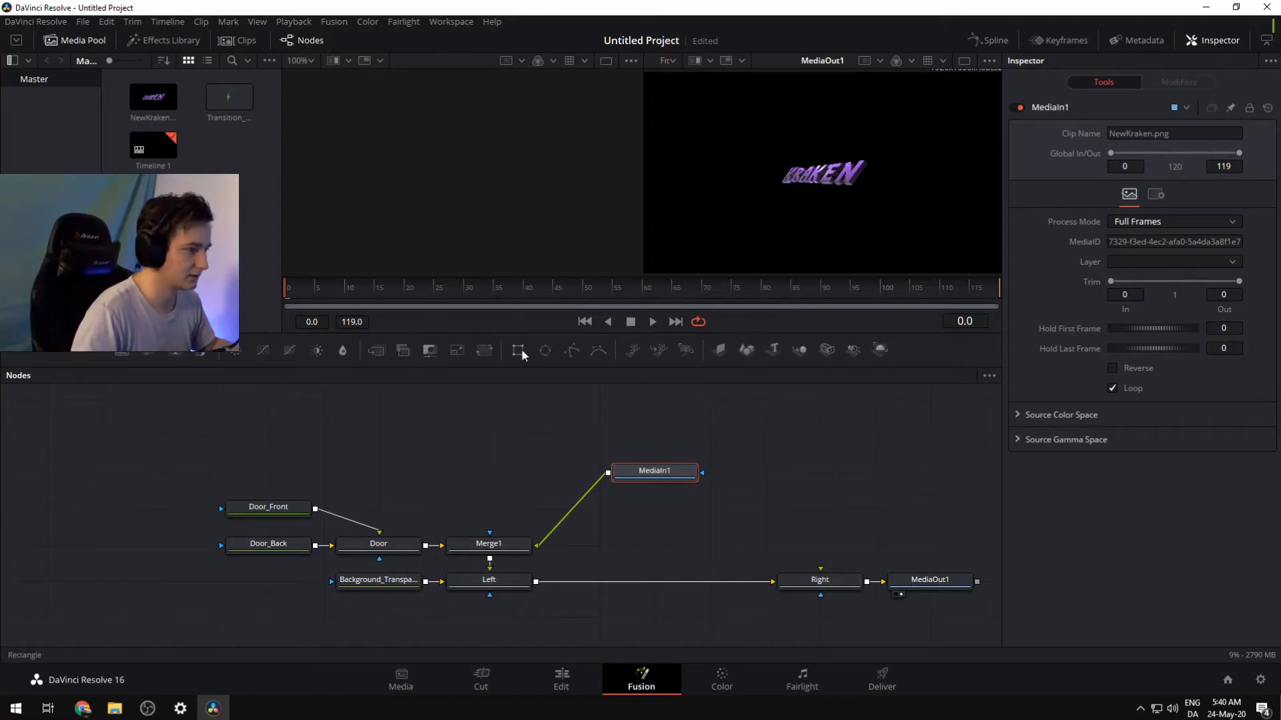
# Add a Rectangle mask feeding Merge1 and place it directly above, with MediaIn1 moved right beside Merge1
pyautogui.moveTo(521, 350); pyautogui.dragTo(490, 537)
pyautogui.moveTo(490, 439); pyautogui.dragTo(490, 510)
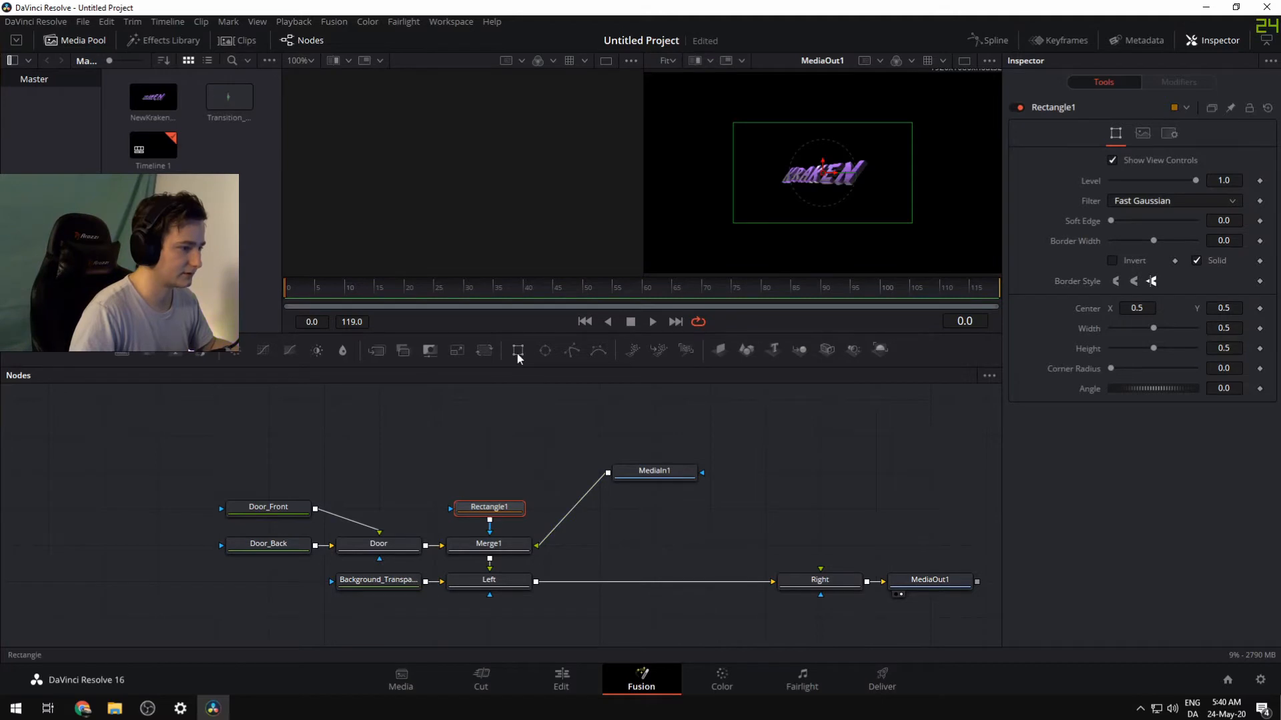
pyautogui.moveTo(649, 468); pyautogui.dragTo(594, 540)
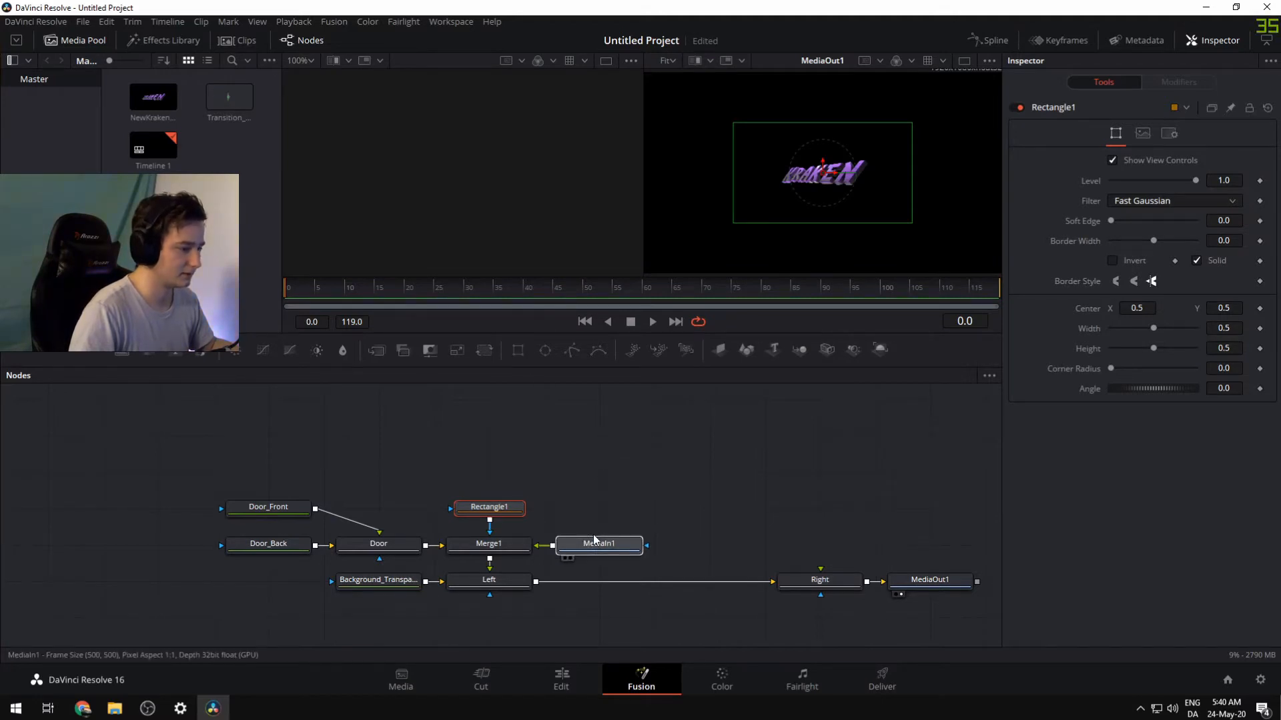
# Try out a shifted centre and a changed width on the Rectangle1 mask, and reset both to default
pyautogui.click(488, 507)
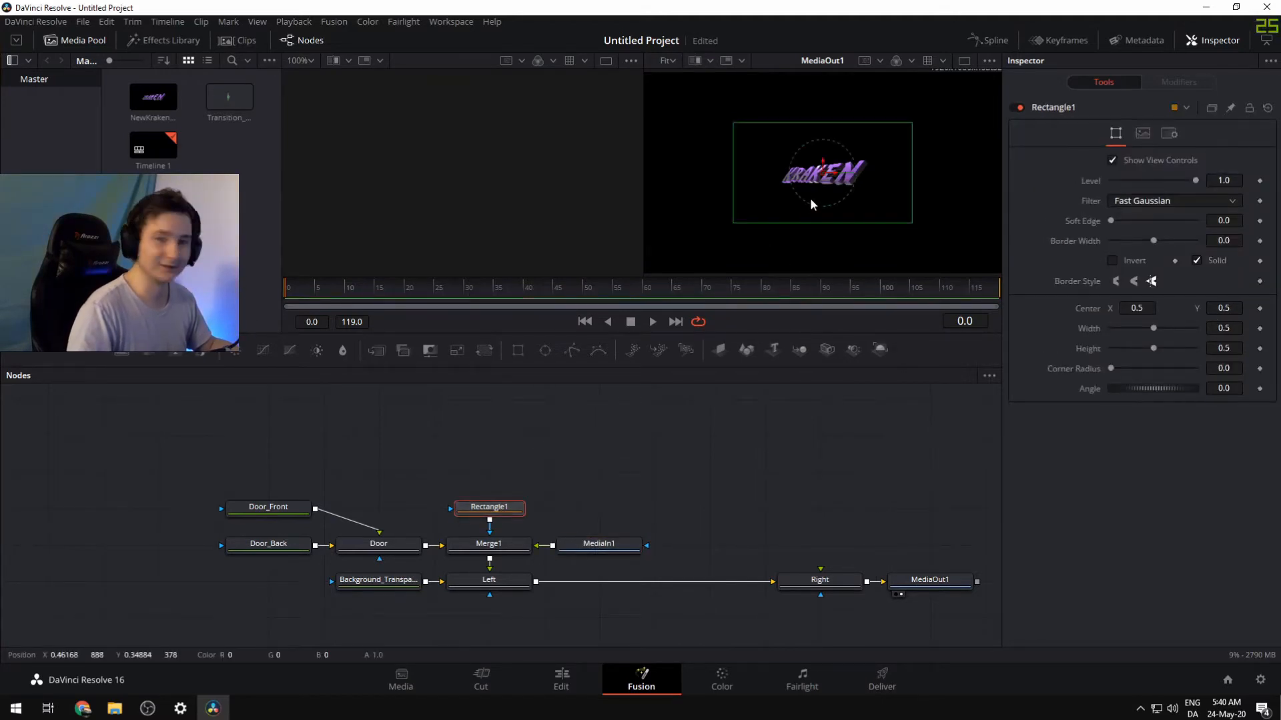
pyautogui.moveTo(835, 171)
pyautogui.mouseDown()
pyautogui.moveTo(744, 177)
pyautogui.moveTo(821, 178)
pyautogui.mouseUp()
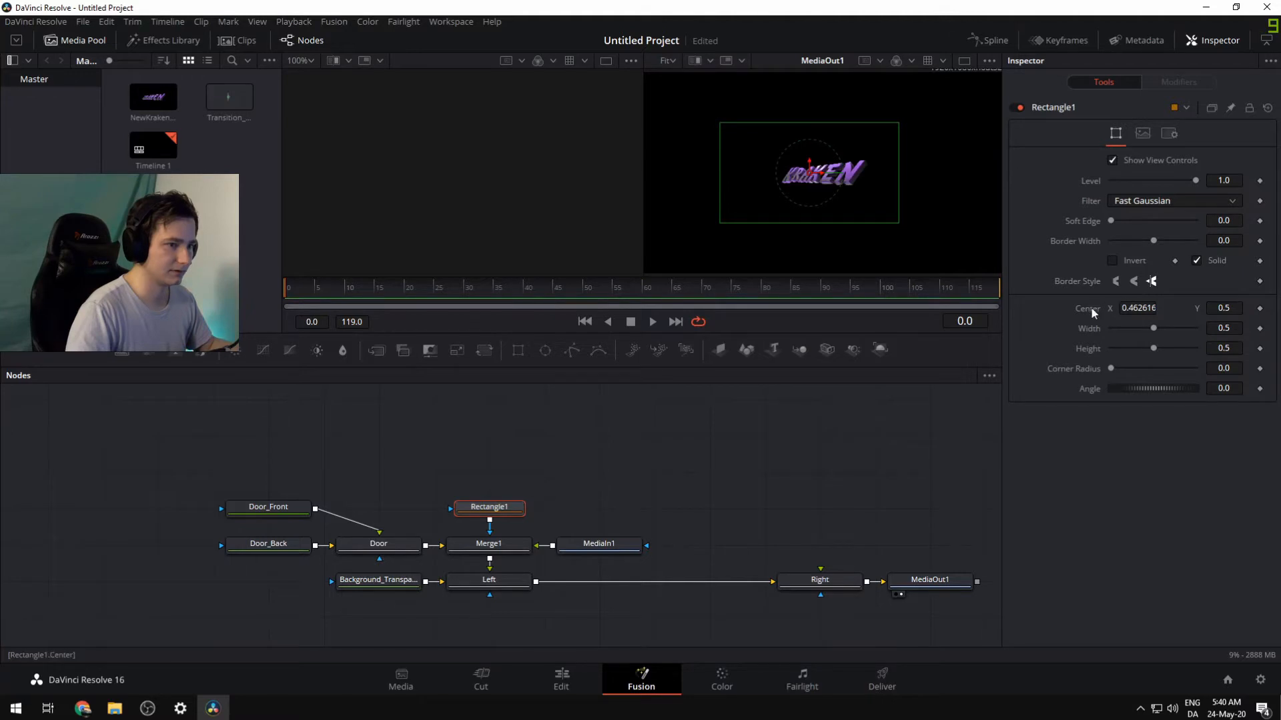
pyautogui.doubleClick(1110, 309)
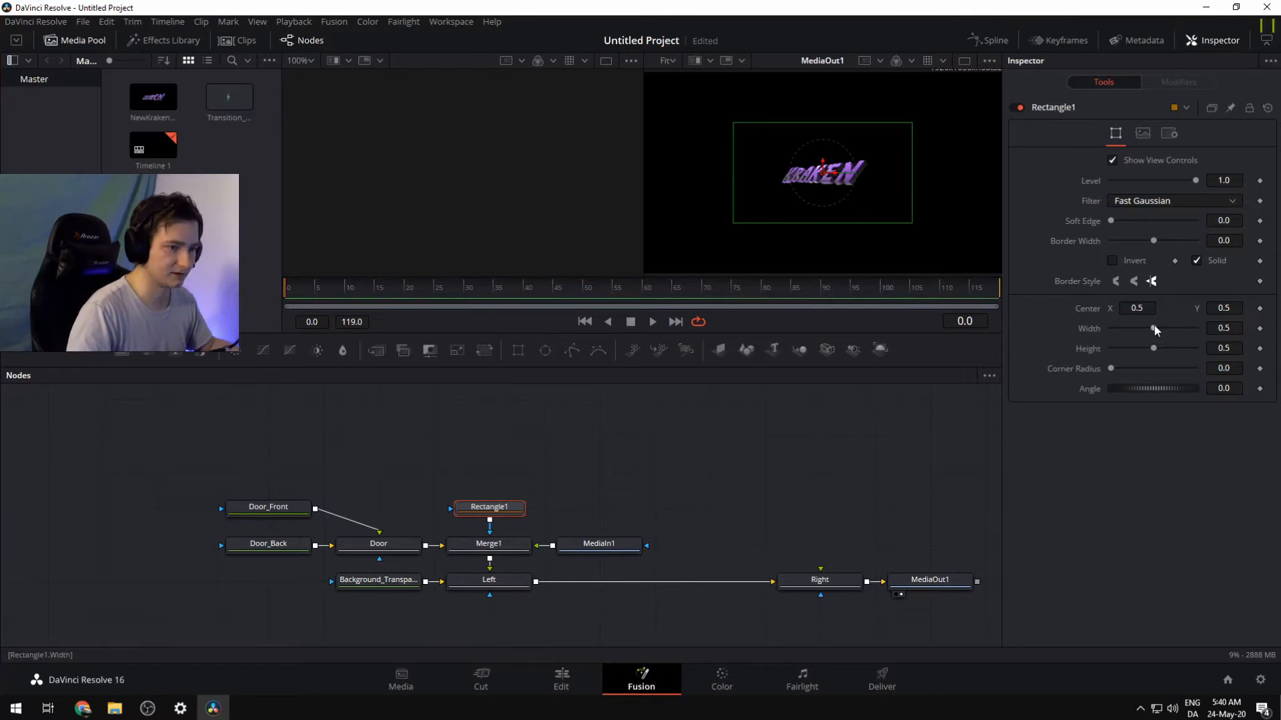
pyautogui.moveTo(1154, 329)
pyautogui.mouseDown()
pyautogui.moveTo(1174, 330)
pyautogui.moveTo(1160, 329)
pyautogui.mouseUp()
pyautogui.doubleClick(1090, 329)
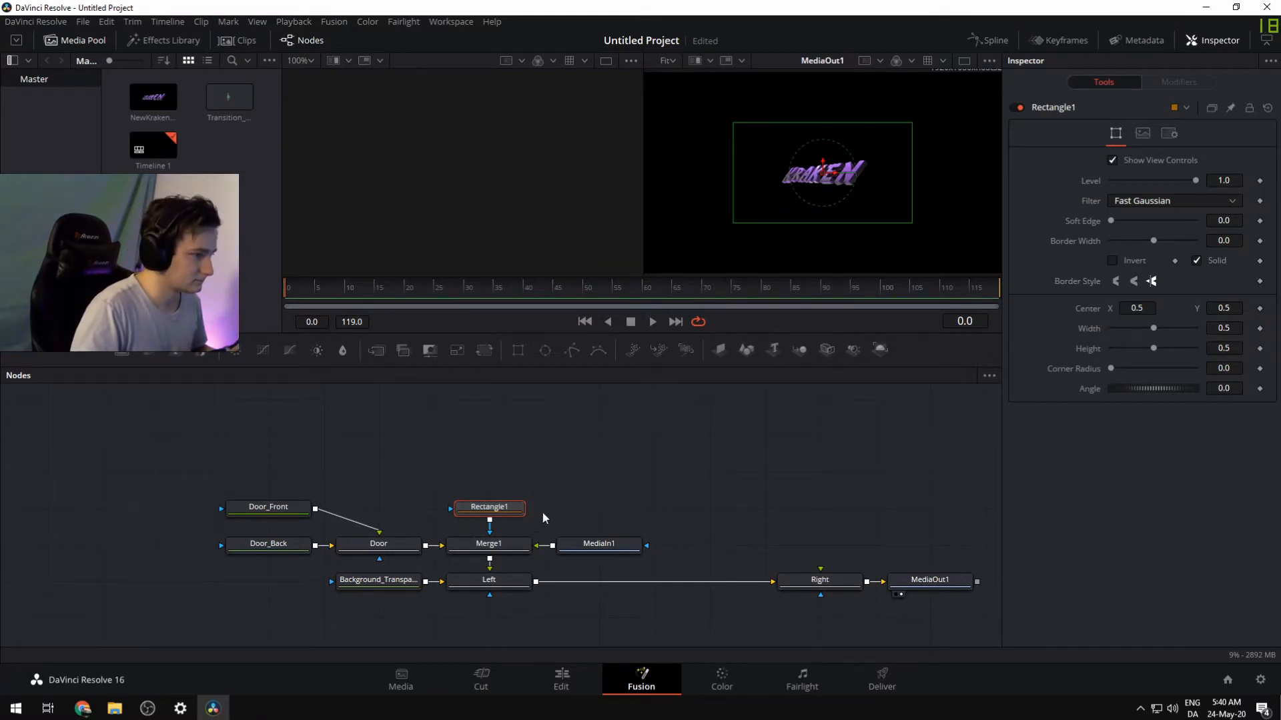
# Set the Rectangle1 mask's Center X to 1
pyautogui.click(1142, 310)
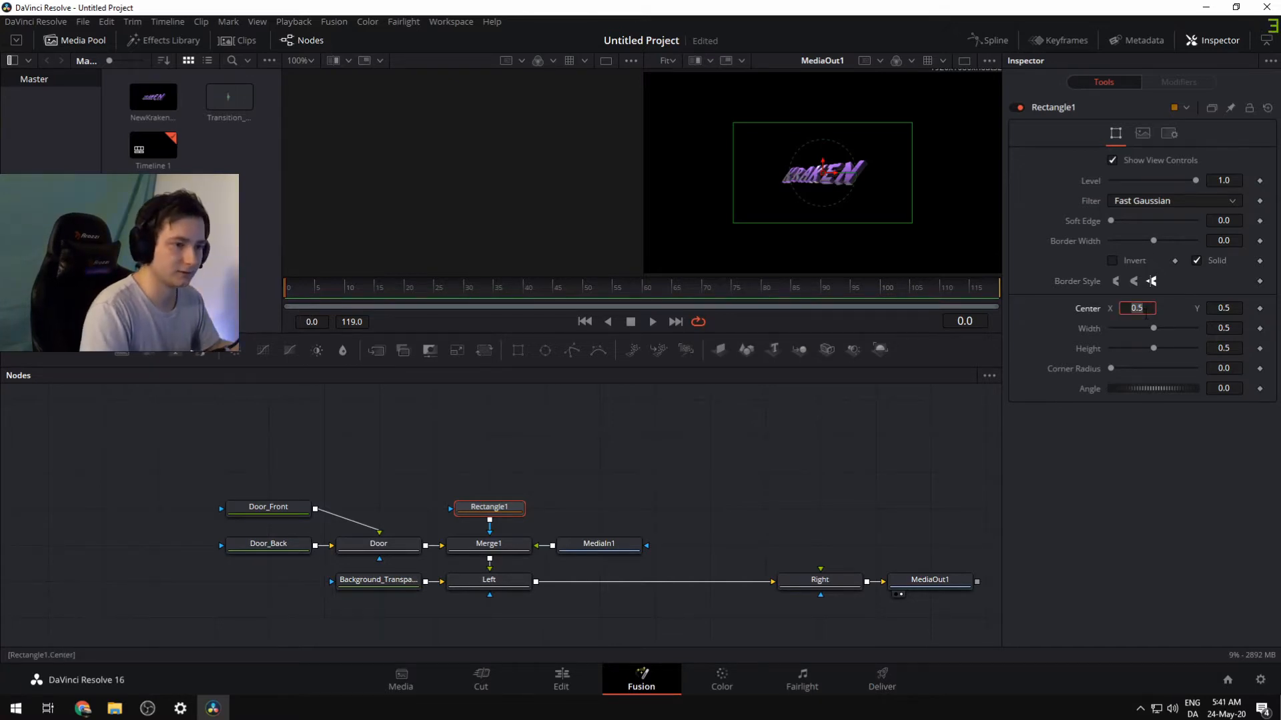
pyautogui.write('1')
pyautogui.press('Tab')
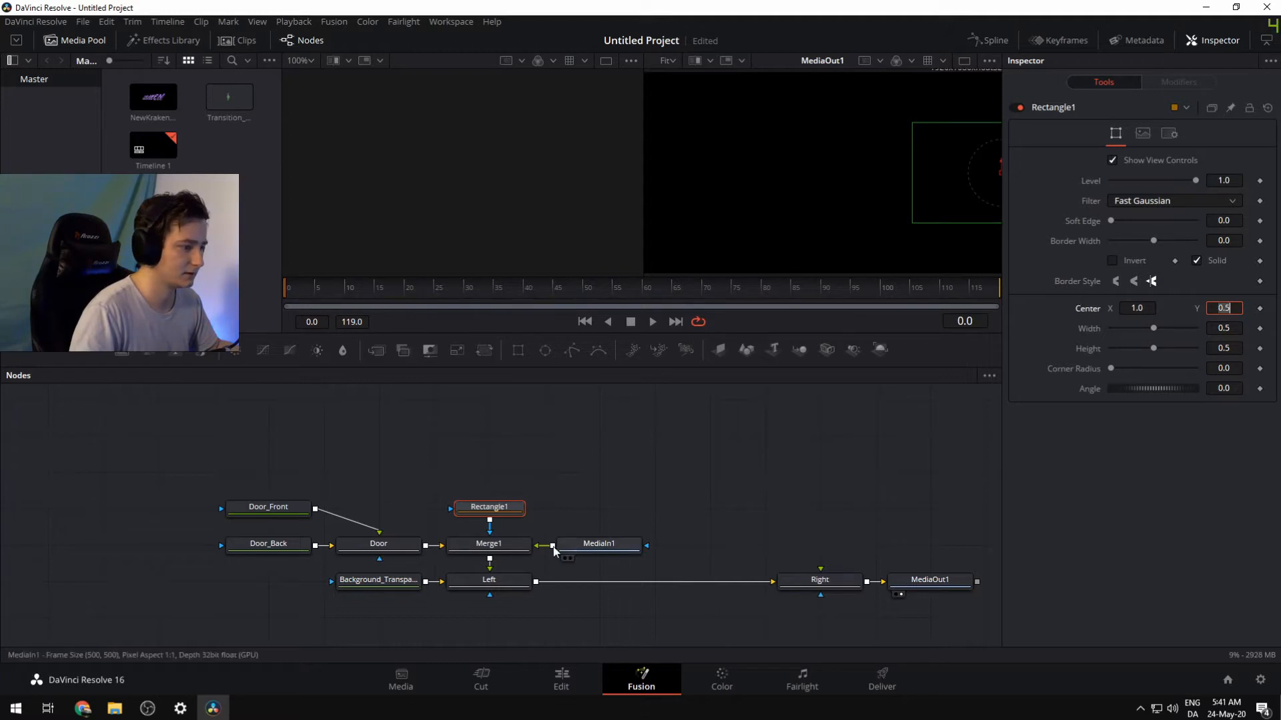
# Set Center X of Merge1 to 1 so the logo sits on the door's right edge
pyautogui.click(522, 546)
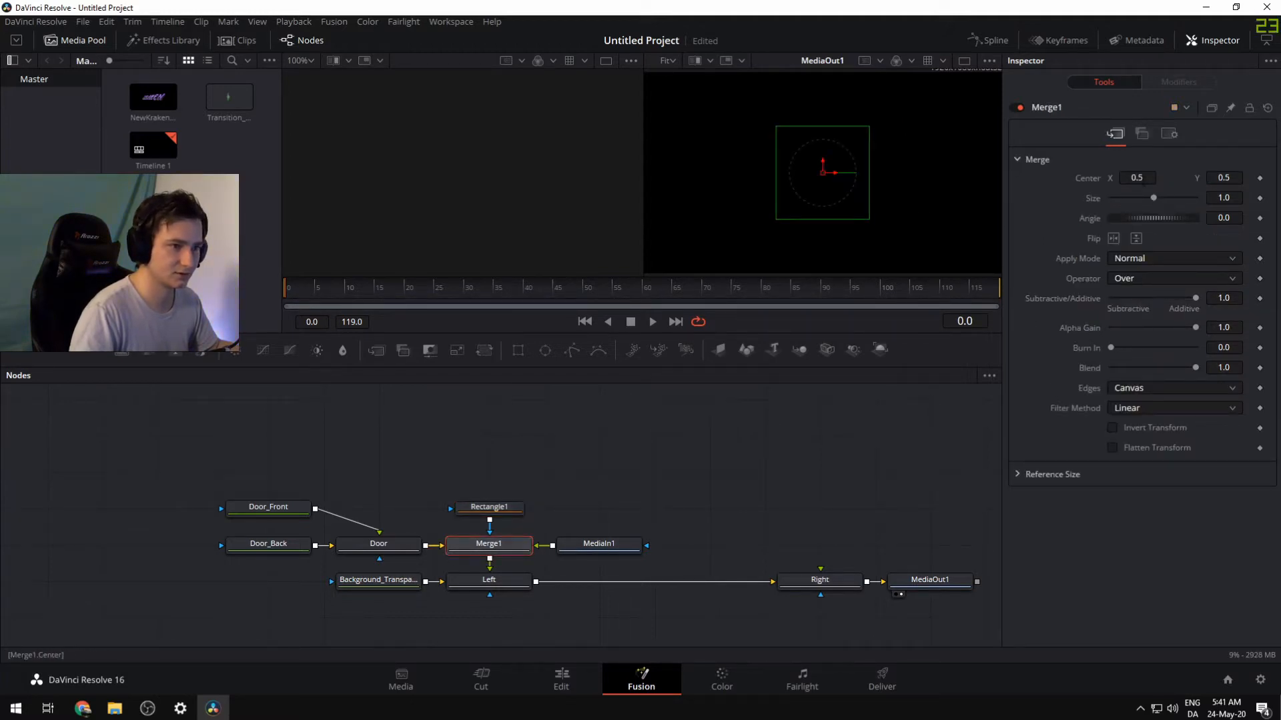
pyautogui.click(1142, 178)
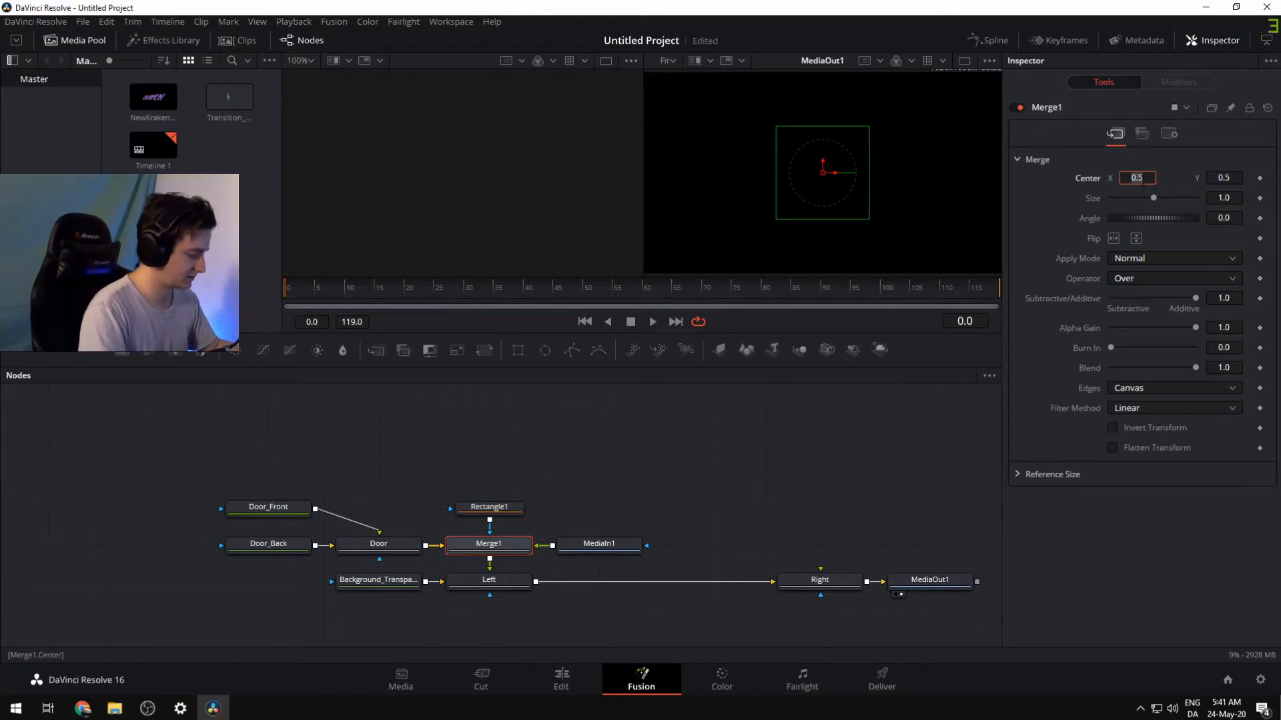
pyautogui.write('1')
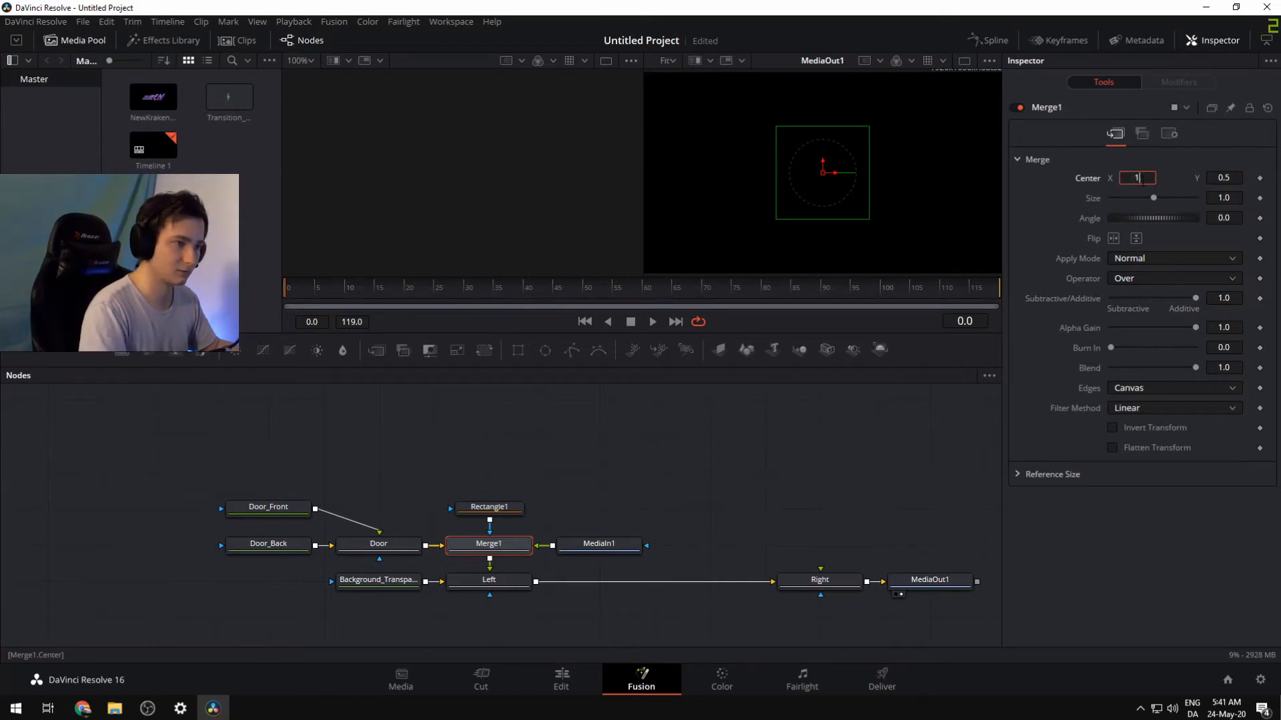
pyautogui.press('Tab')
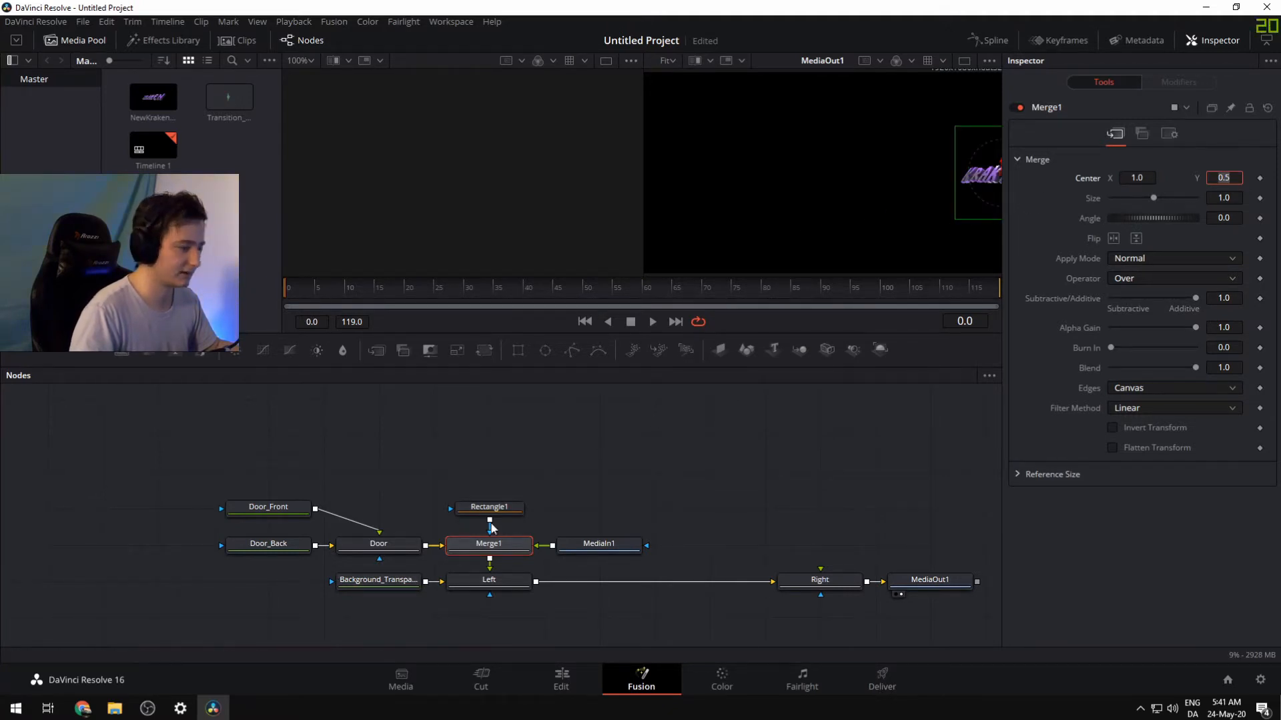
# Slide the Left merge to the left and set its Center X to 0
pyautogui.click(489, 580)
pyautogui.moveTo(830, 166); pyautogui.dragTo(657, 175)
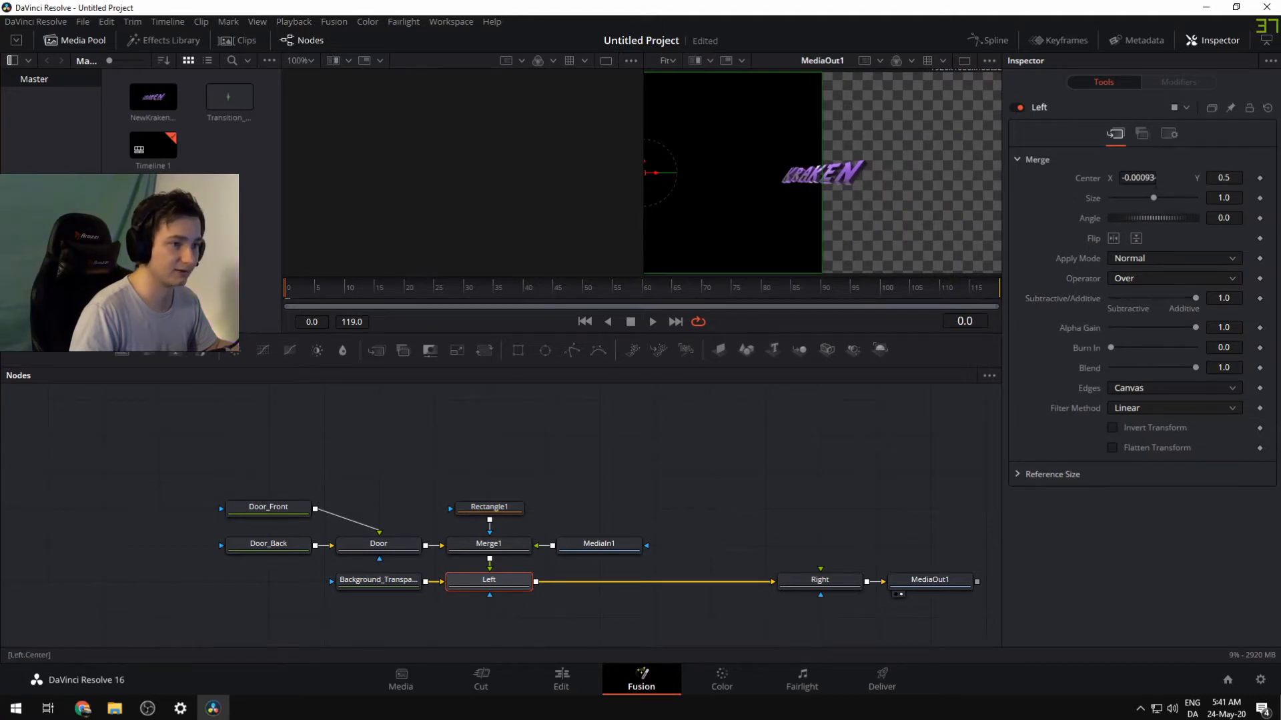
pyautogui.click(1142, 177)
pyautogui.write('0')
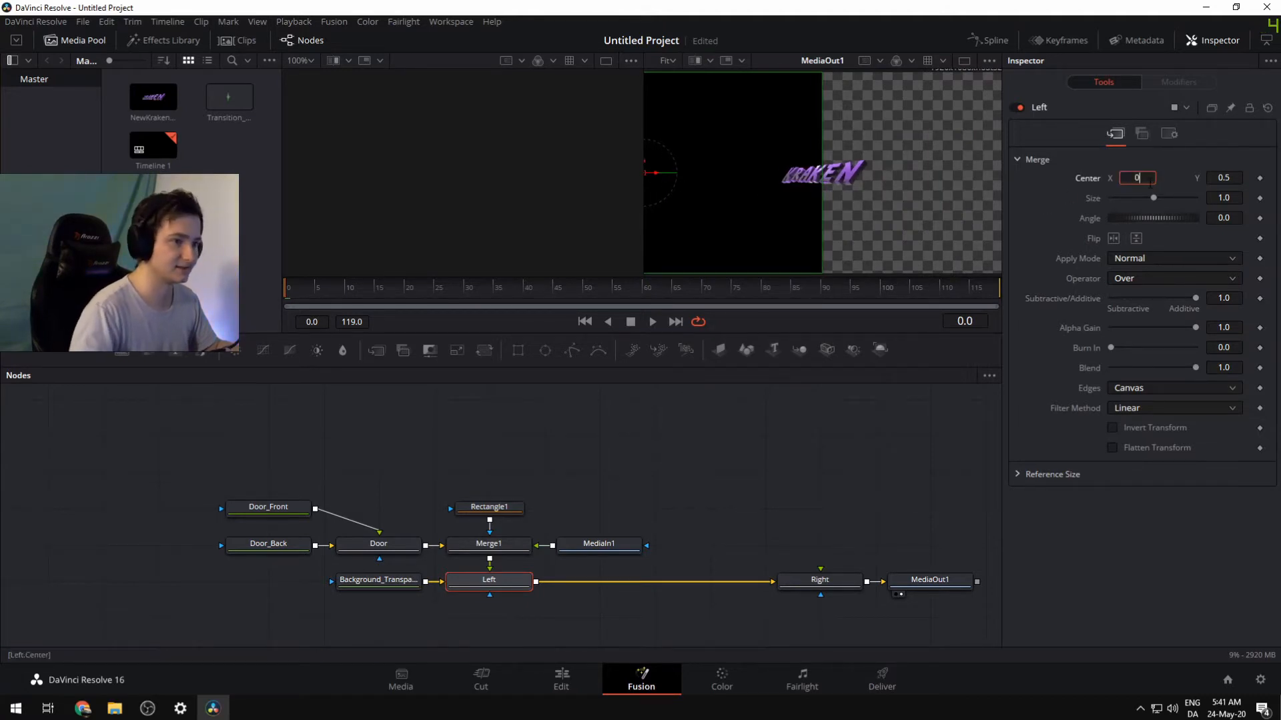
pyautogui.press('Return')
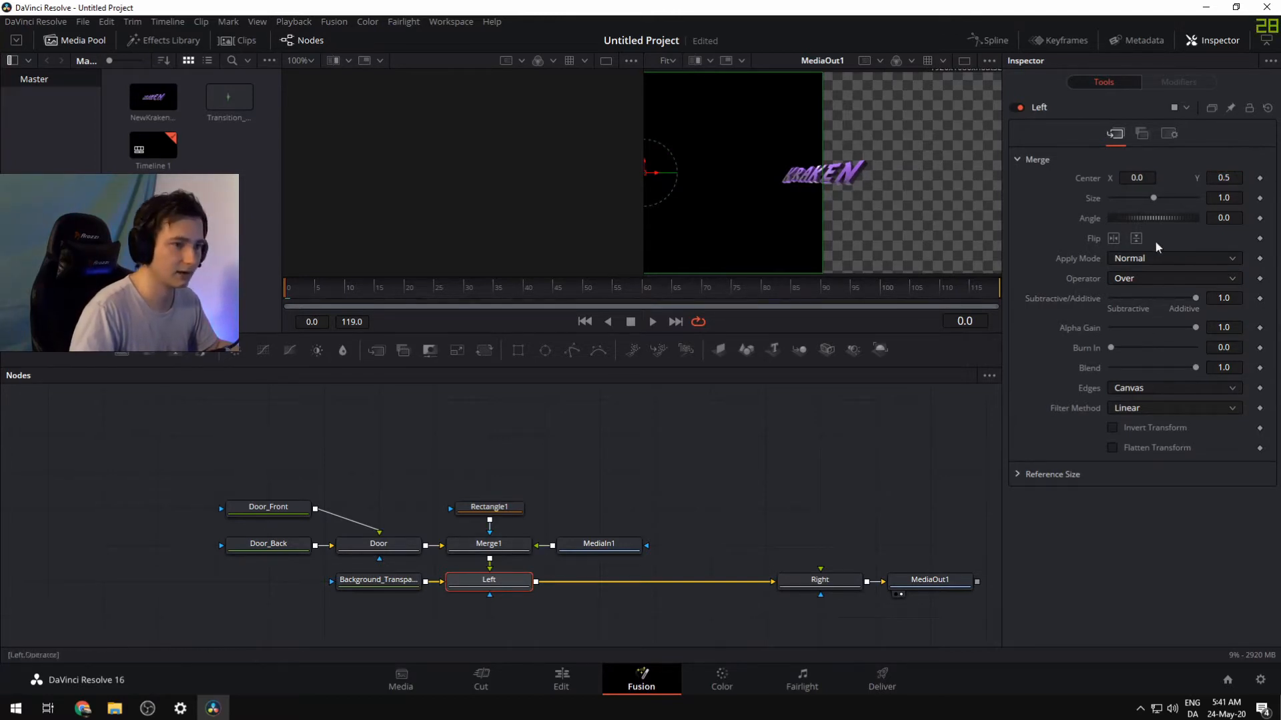
# Try rotating the Left merge, entering an Angle of -6
pyautogui.moveTo(1146, 219); pyautogui.dragTo(1147, 219)
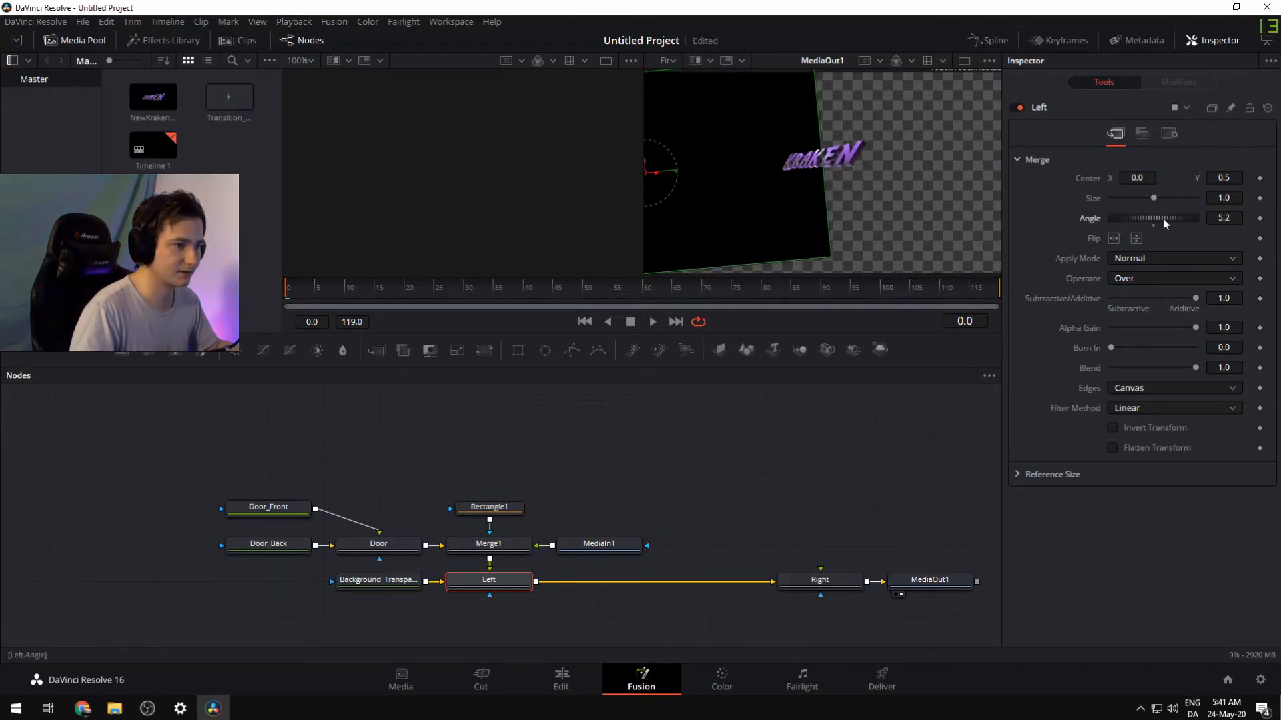
pyautogui.click(1224, 218)
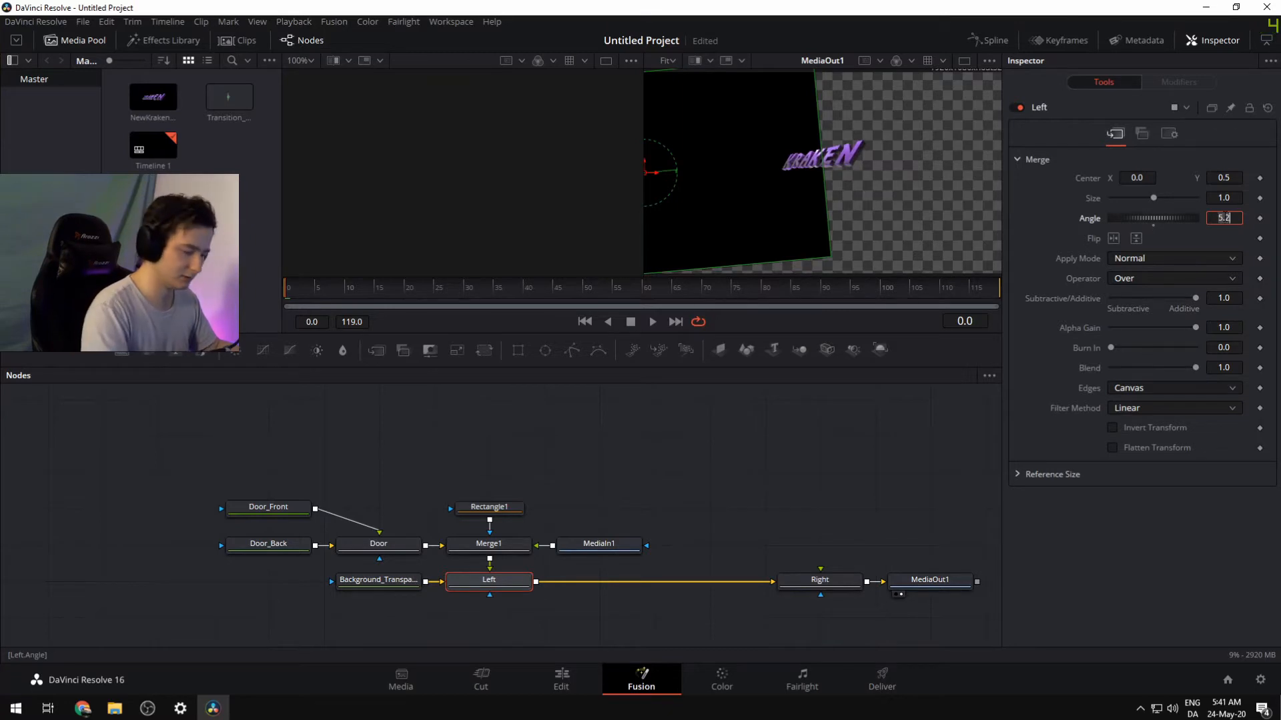
pyautogui.press('BackSpace')
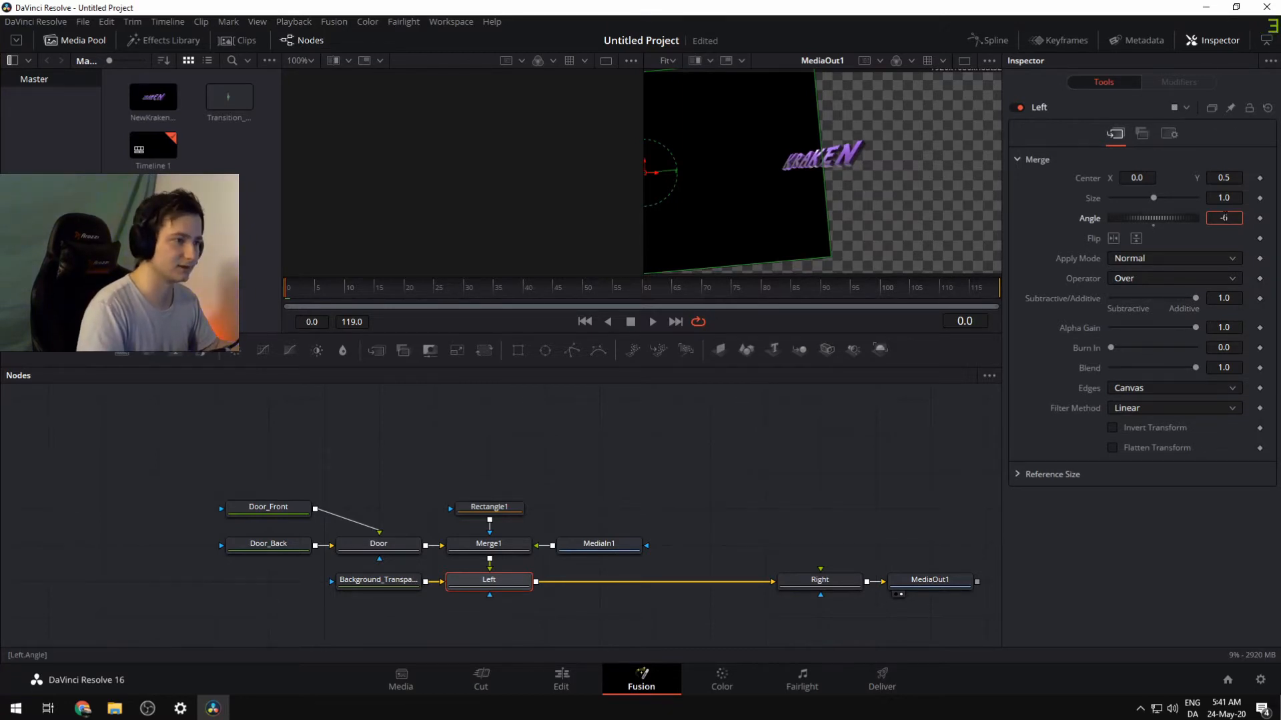
pyautogui.press('Tab')
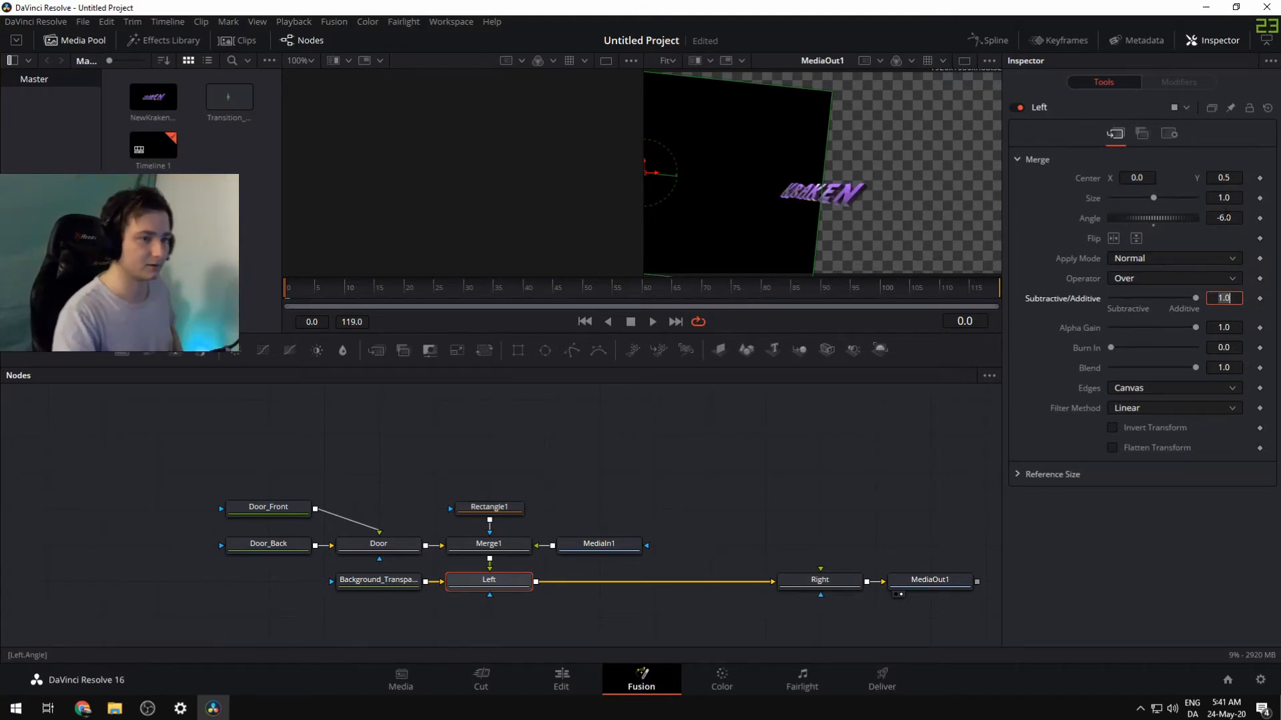
# Set the Left merge's Angle to -15
pyautogui.click(1226, 218)
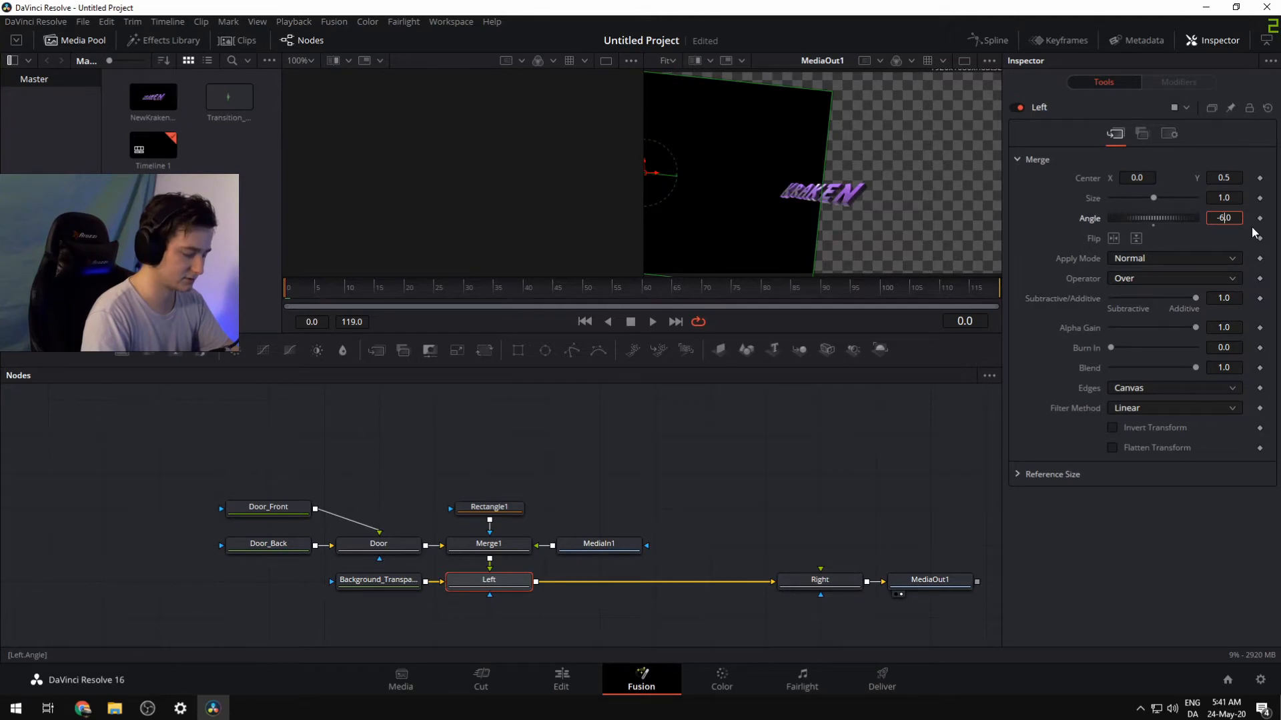
pyautogui.write('15')
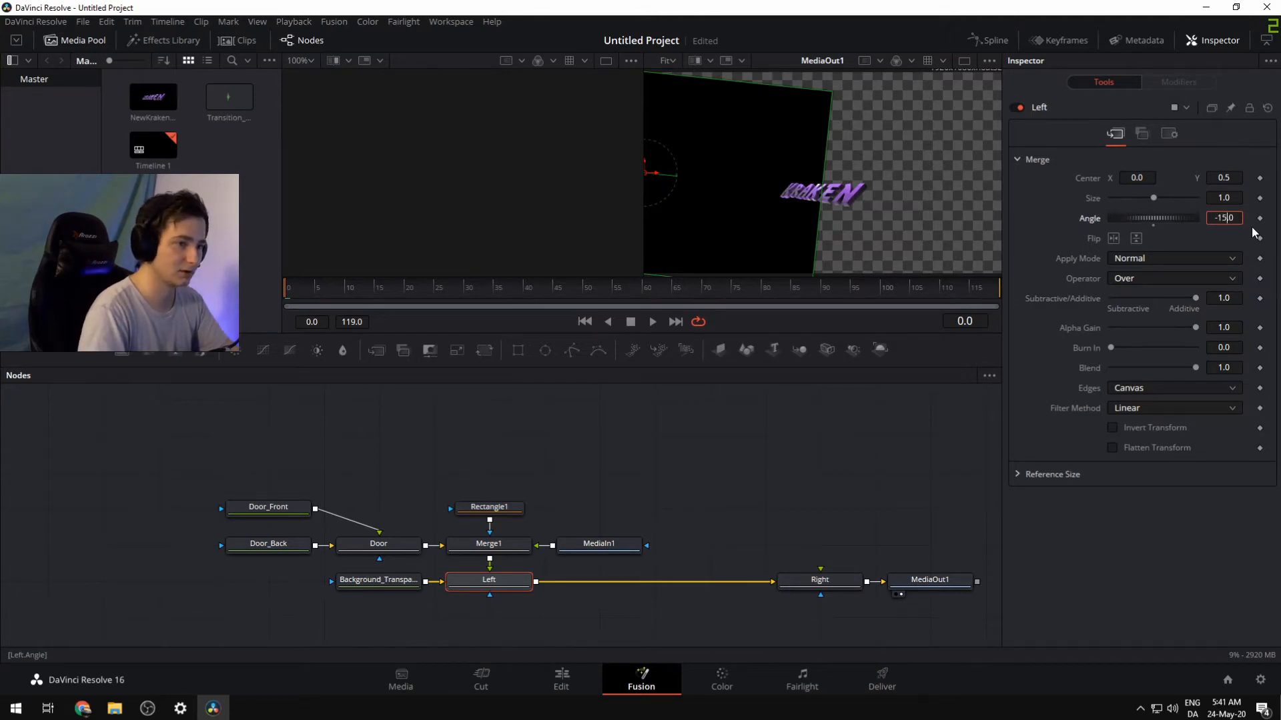
pyautogui.press('Return')
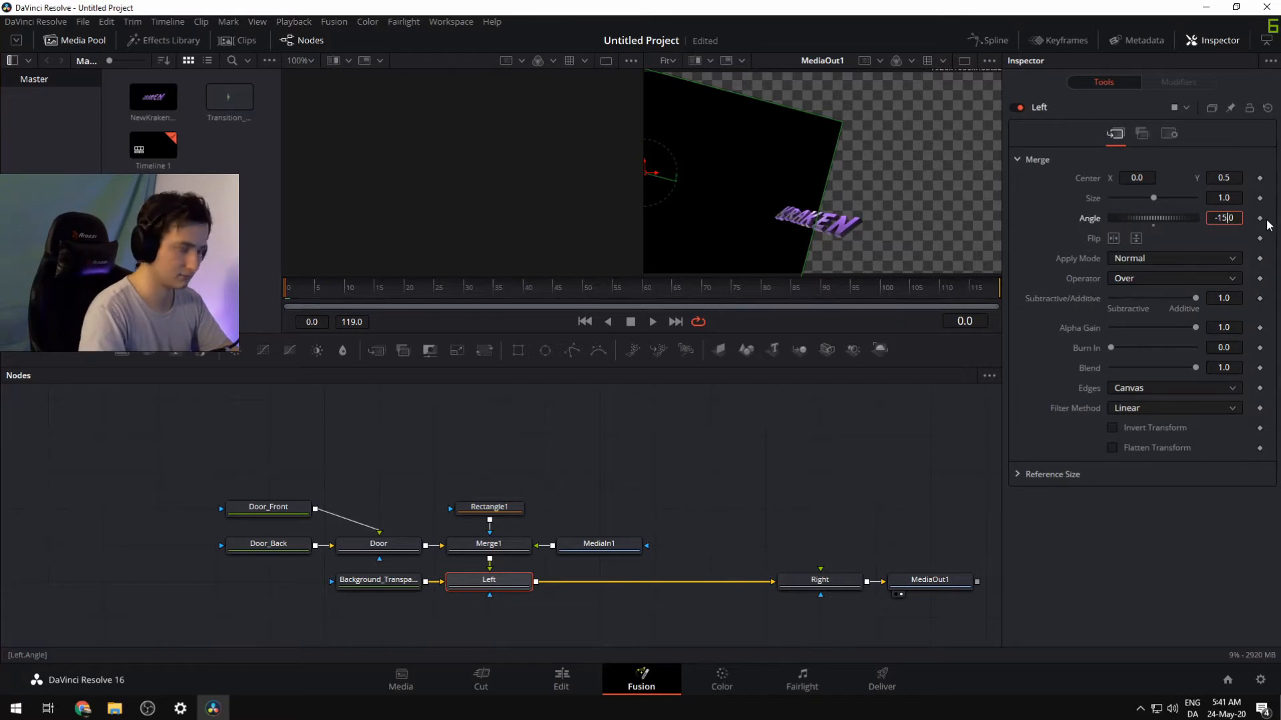
# Set the Left merge's Angle to -12
pyautogui.press('Tab')
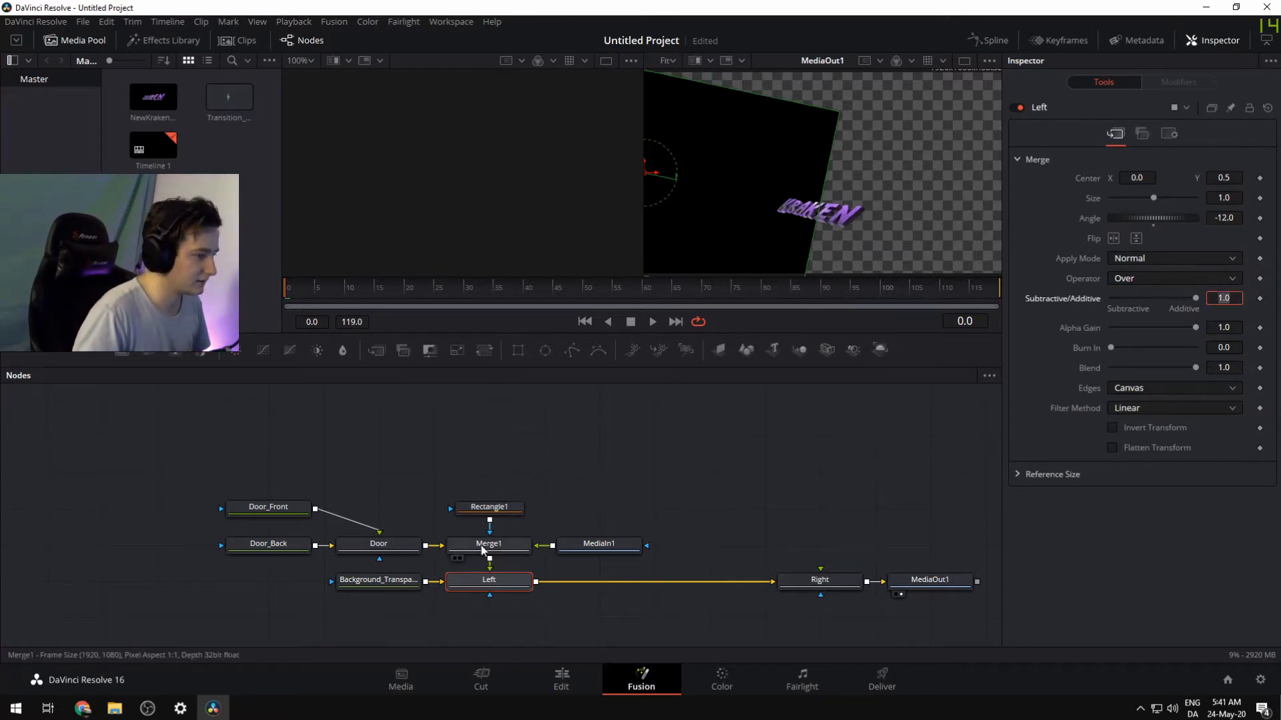
pyautogui.click(1196, 178)
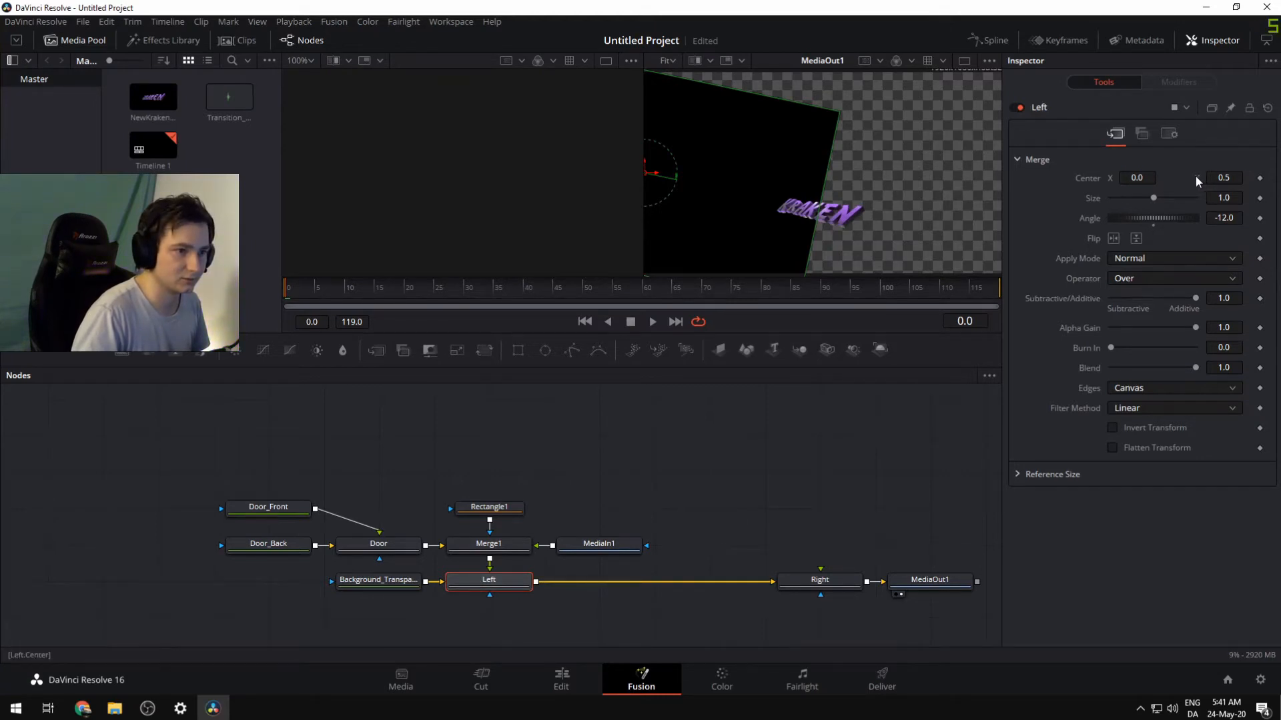
# Try raising the Left merge with a Center Y of 1, and return it to 0.5
pyautogui.moveTo(1195, 177); pyautogui.dragTo(1223, 178)
pyautogui.doubleClick(1223, 178)
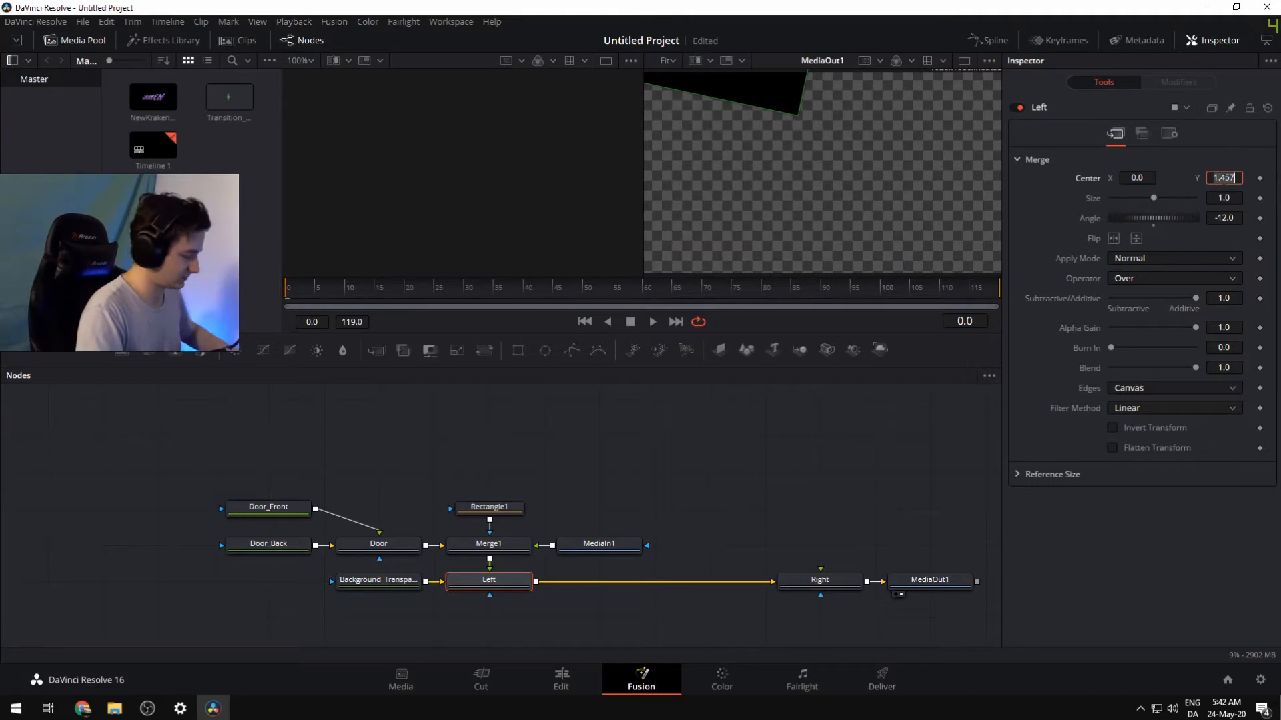
pyautogui.write('1')
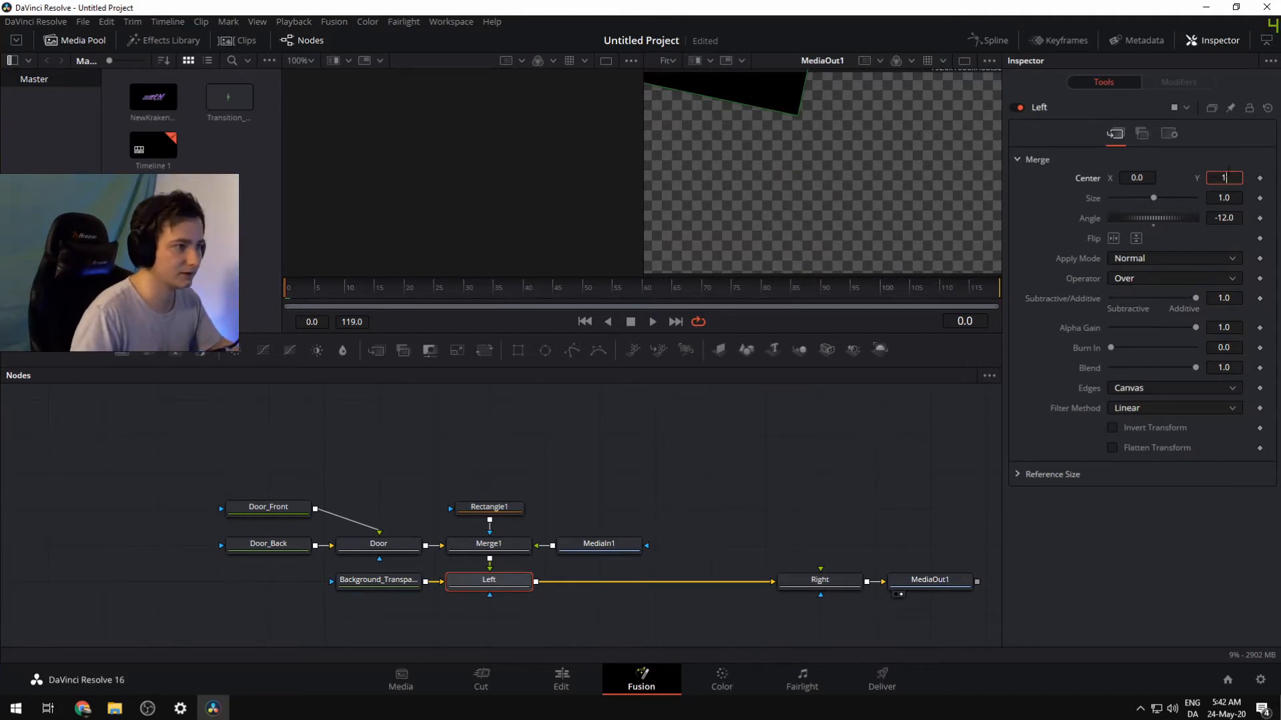
pyautogui.press('Tab')
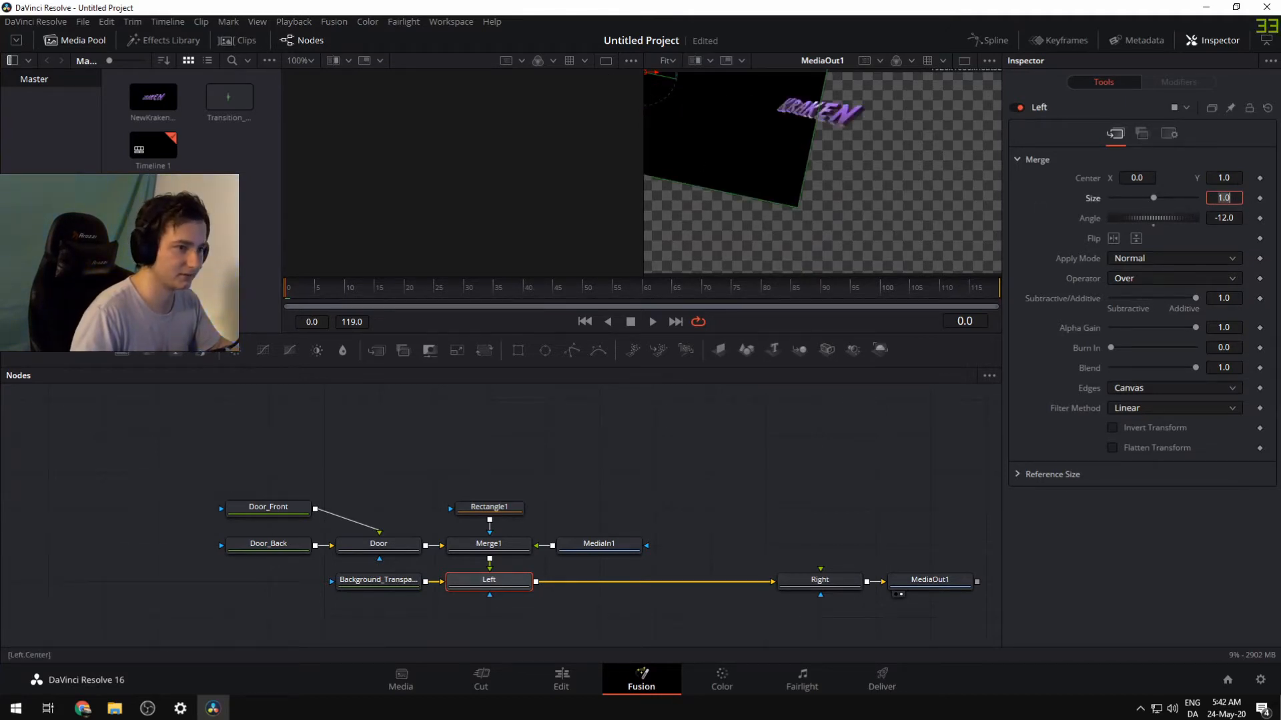
pyautogui.hotkey('shift', 'Tab')
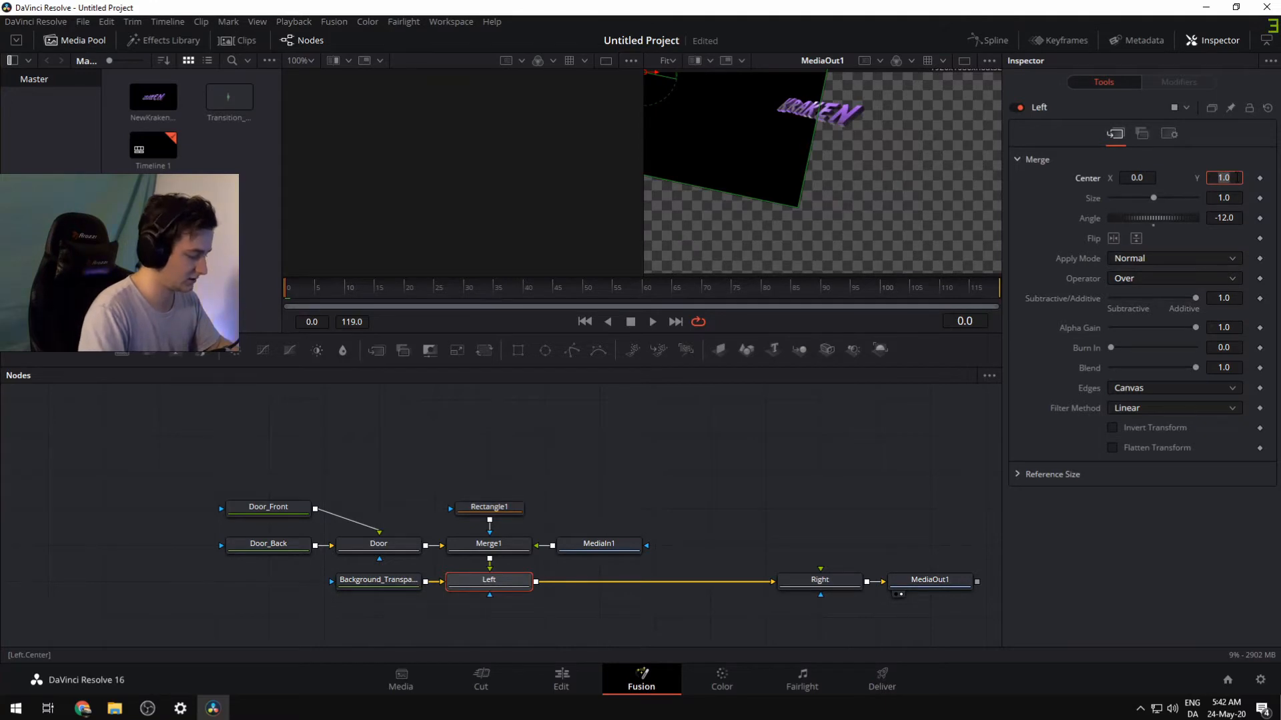
pyautogui.write('.5')
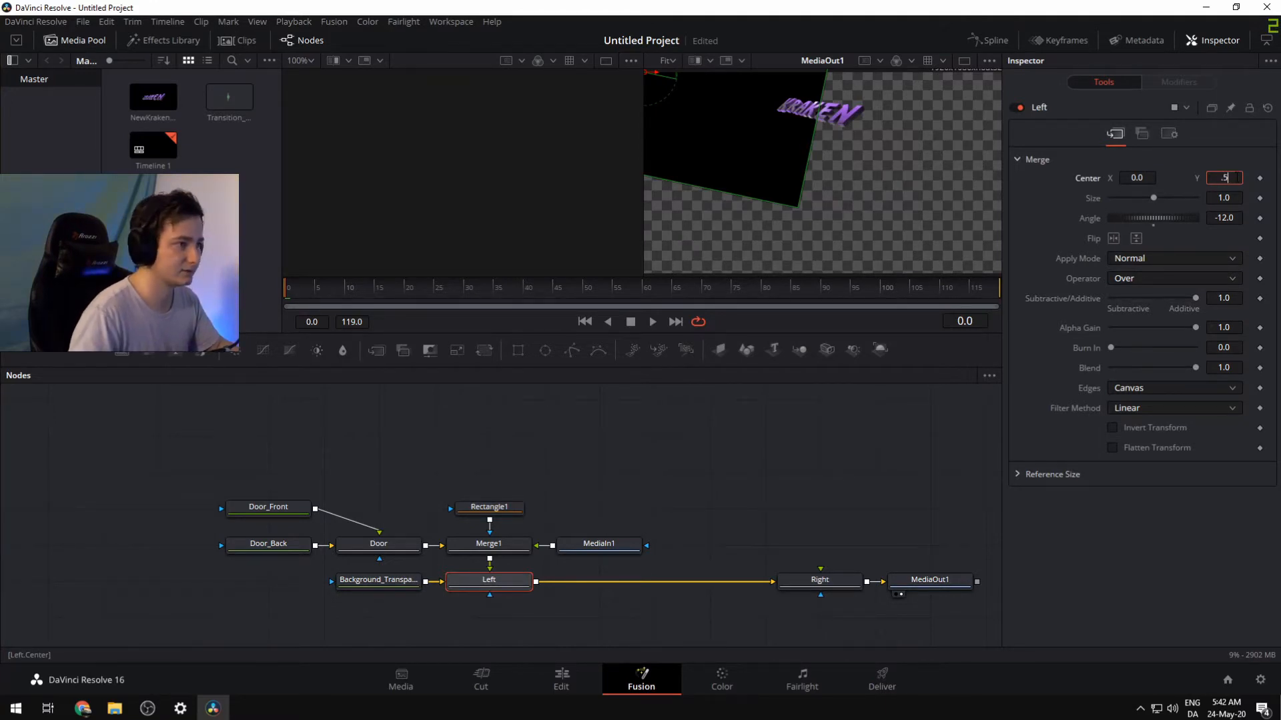
pyautogui.press('Tab')
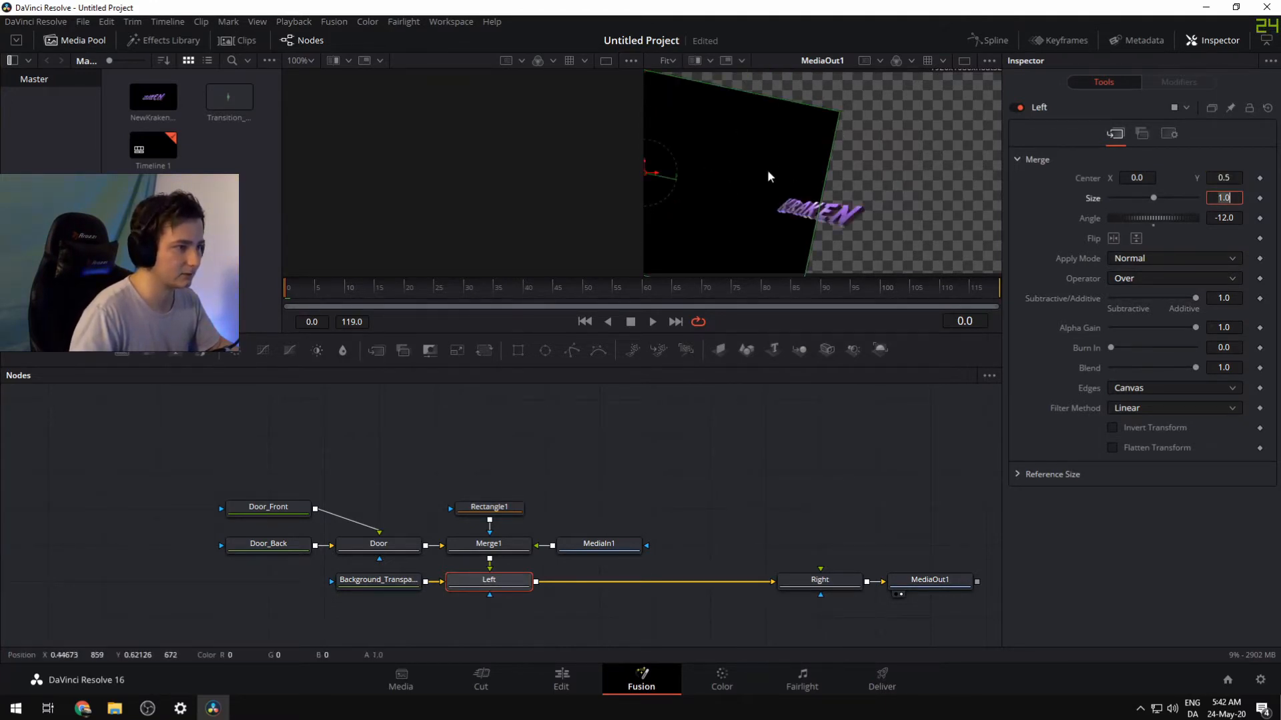
# Enlarge the Left merge to a Size of about 1.38 and move its center to about X -0.21, Y 0.62
pyautogui.moveTo(643, 157); pyautogui.dragTo(651, 137)
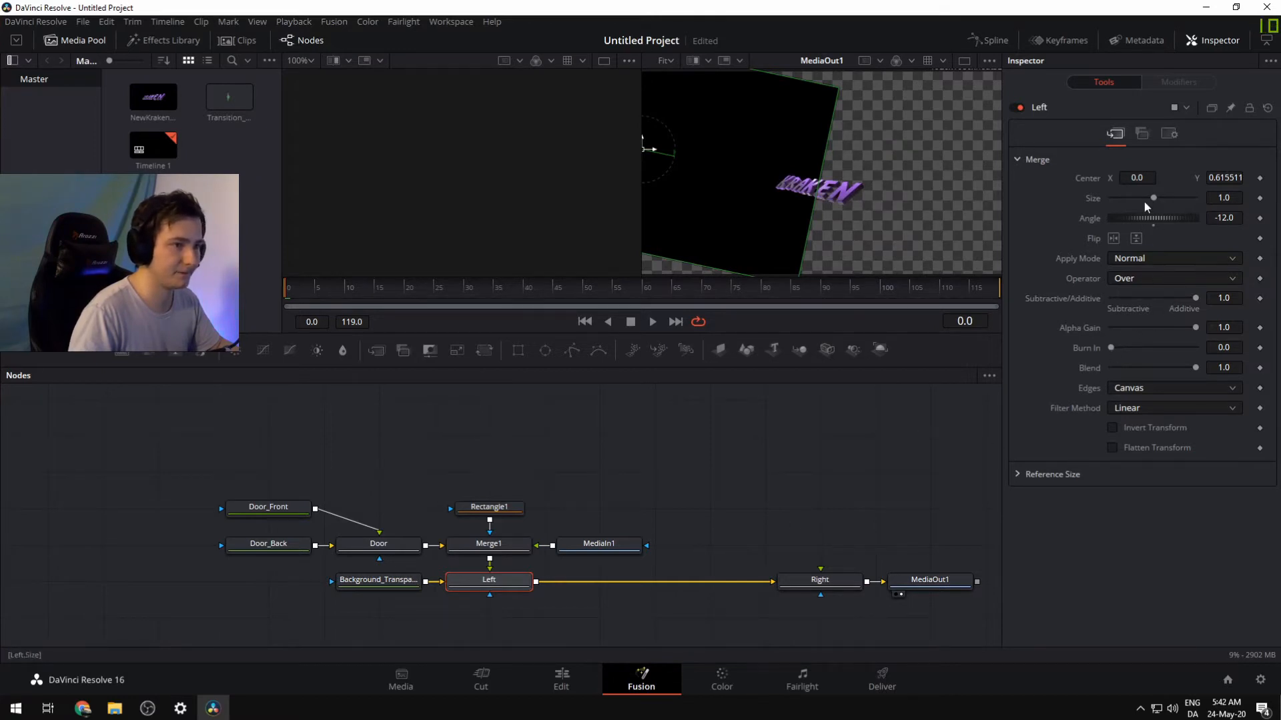
pyautogui.moveTo(1151, 197); pyautogui.dragTo(1155, 197)
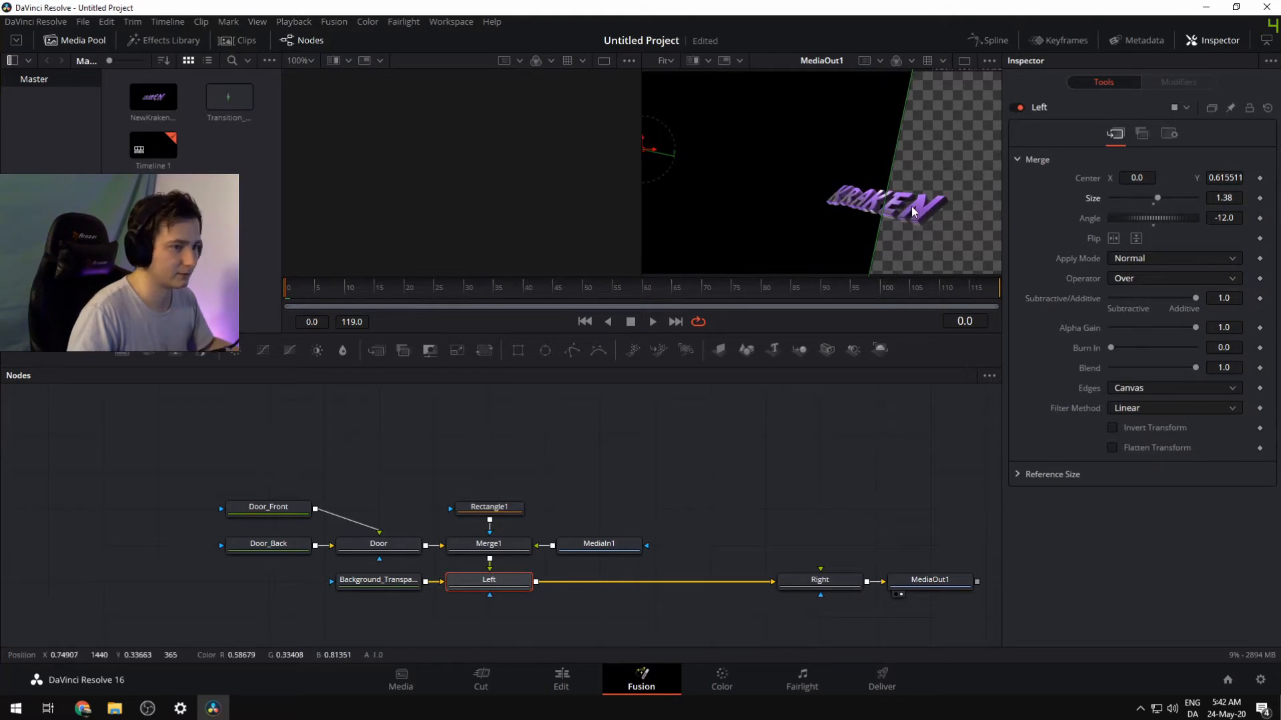
pyautogui.scroll(-4, 911, 206)
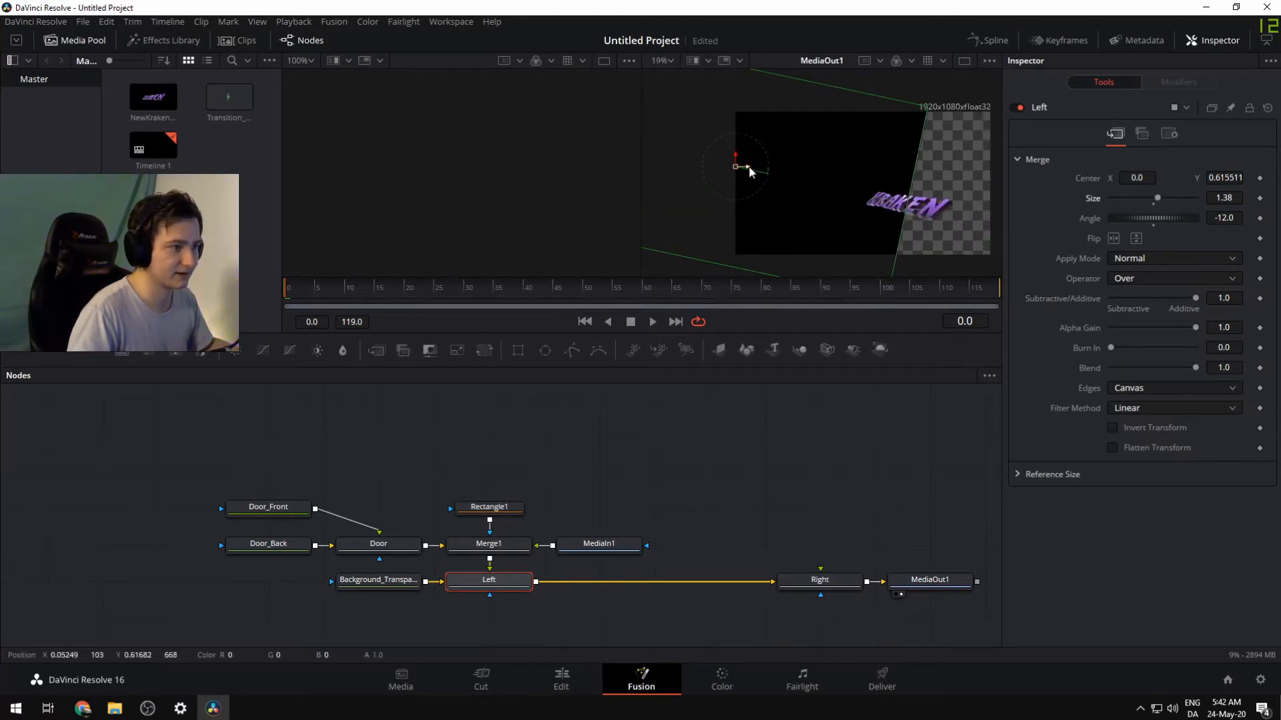
pyautogui.moveTo(748, 166); pyautogui.dragTo(697, 163)
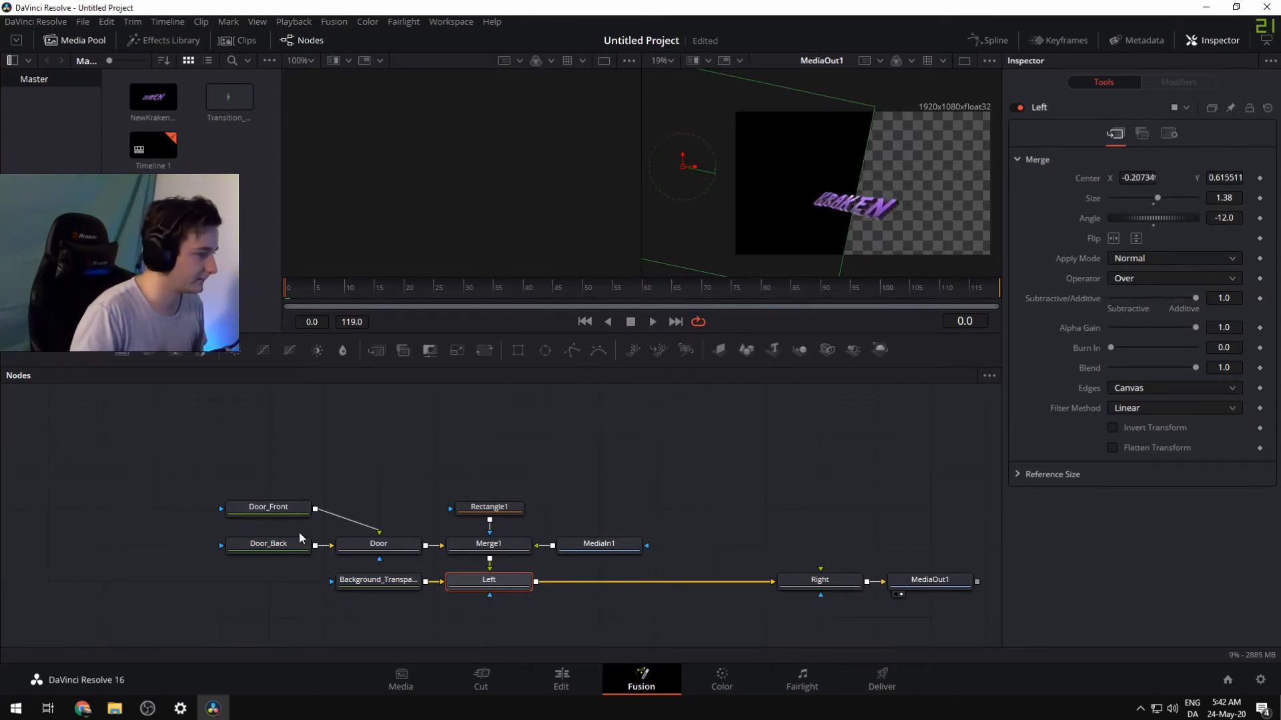
# Shift the Door merge to the left, to a Center X of about 0.435
pyautogui.click(273, 541)
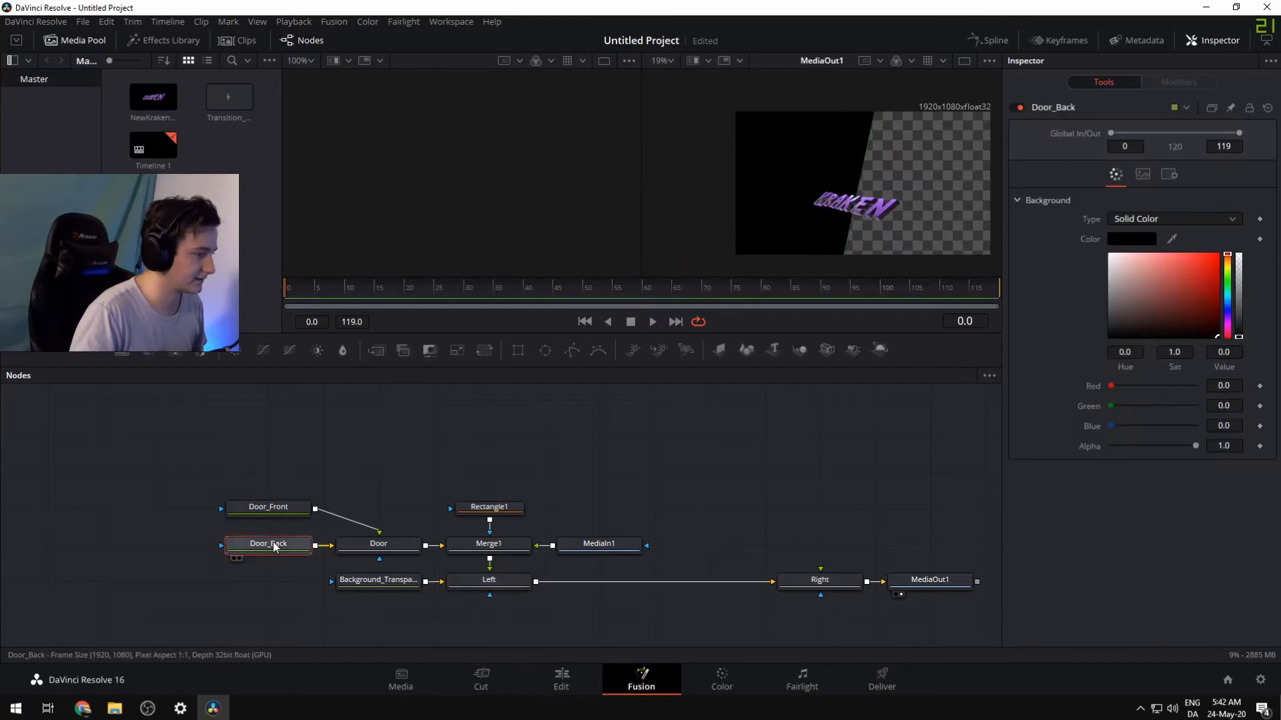
pyautogui.click(403, 546)
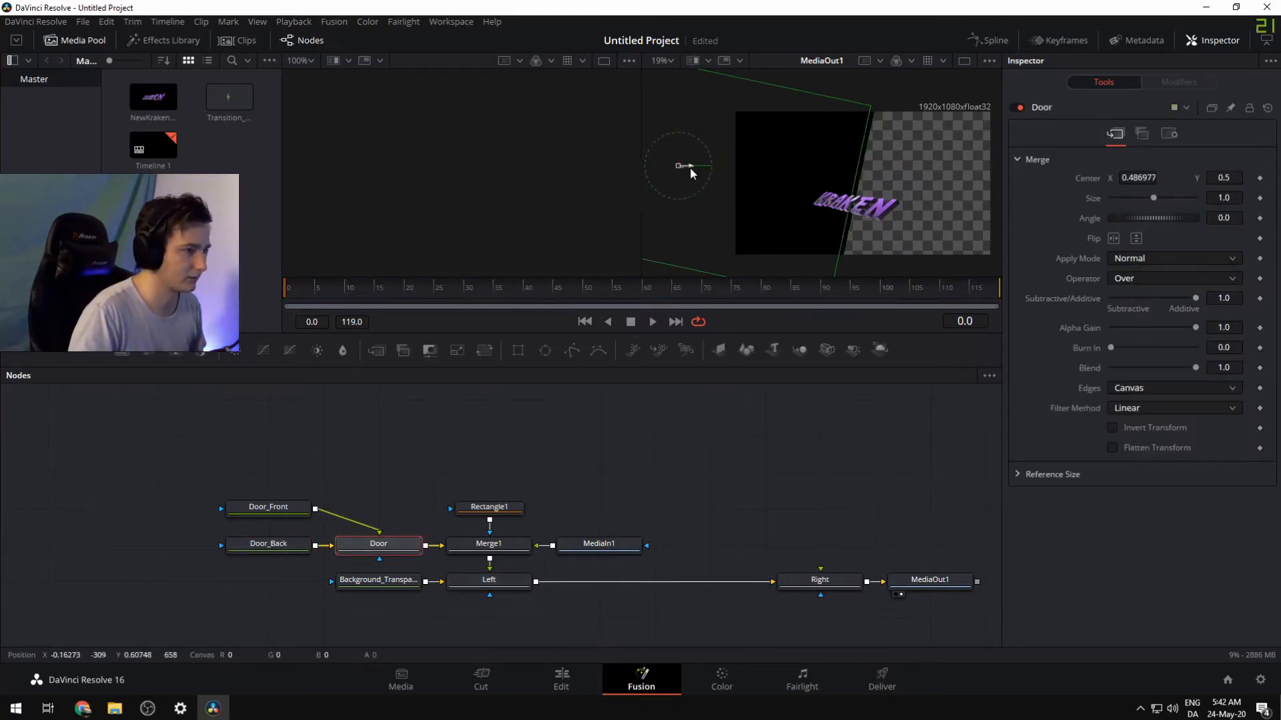
pyautogui.moveTo(689, 167); pyautogui.dragTo(670, 171)
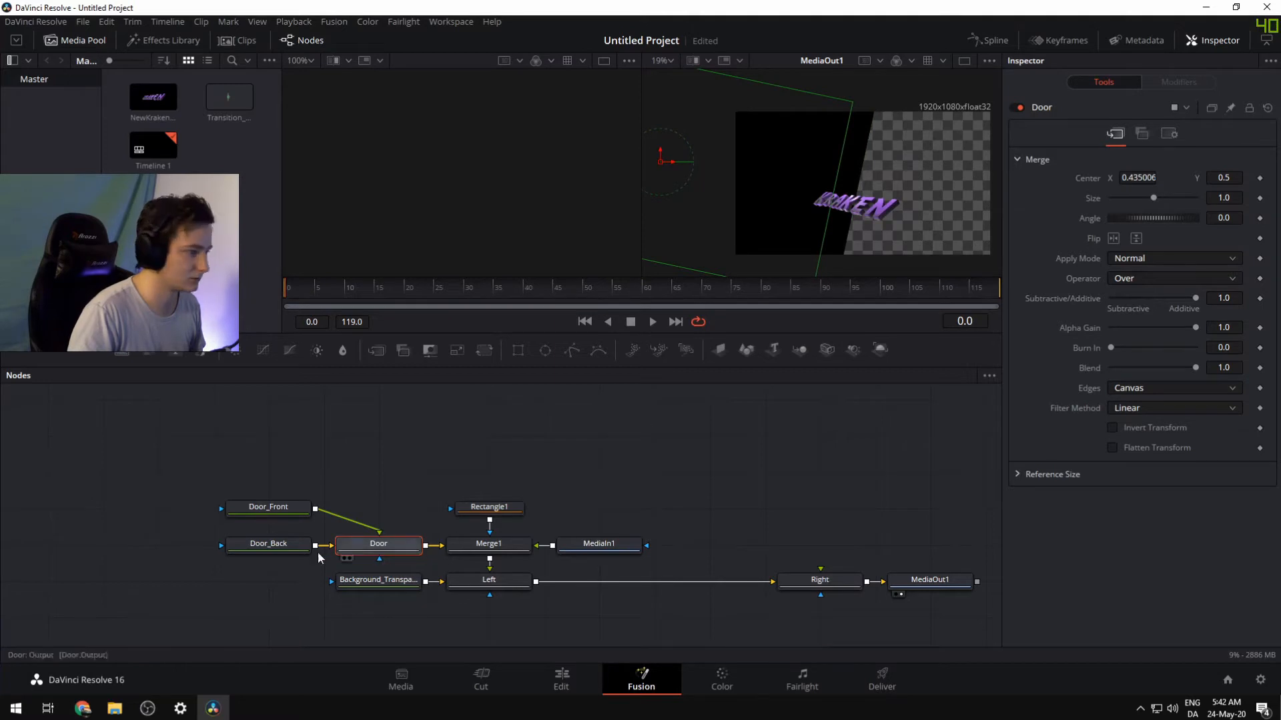
# Color the Door_Front background a saturated purple with a hue of 0.76, undoing the last shade adjustment
pyautogui.click(261, 508)
pyautogui.click(1141, 284)
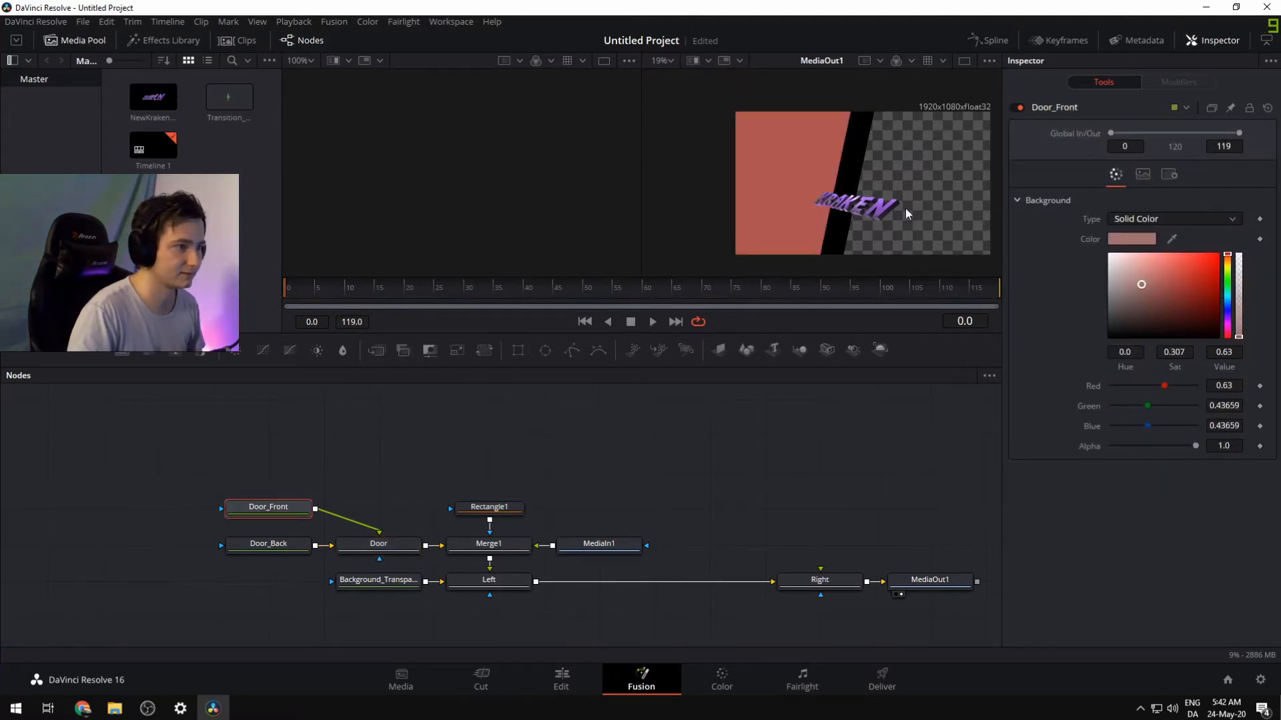
pyautogui.click(1227, 293)
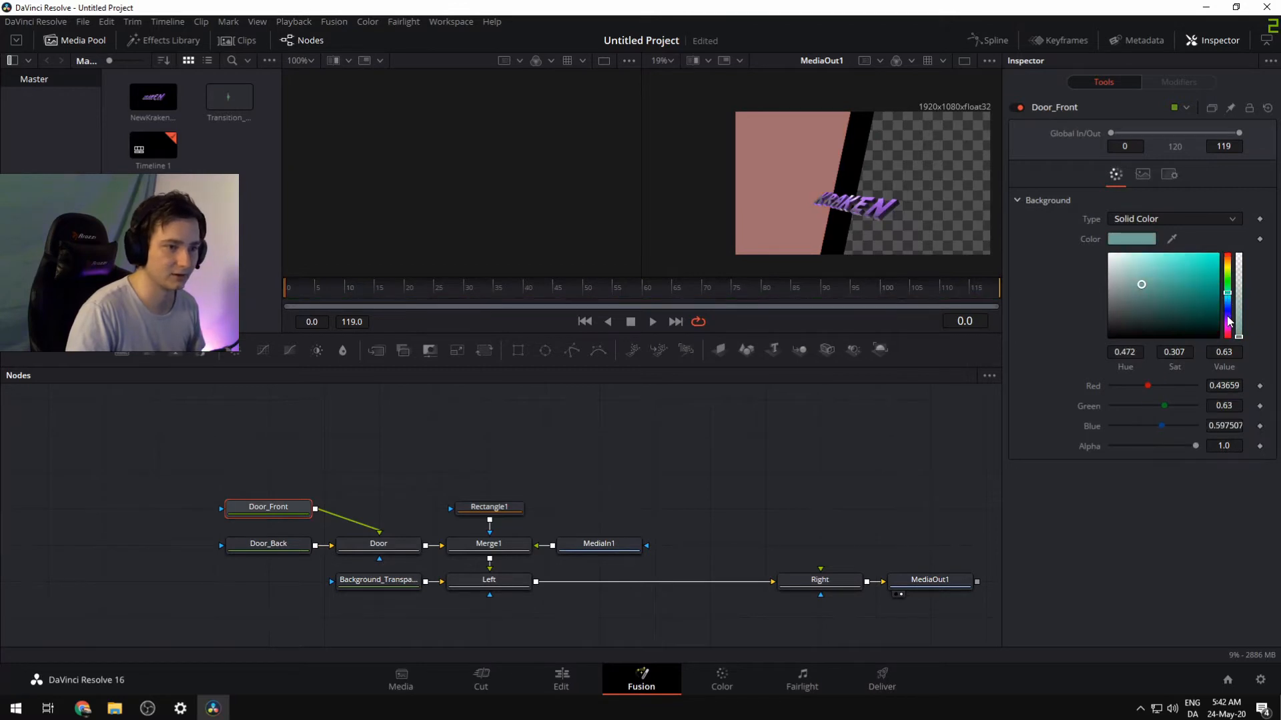
pyautogui.click(1227, 314)
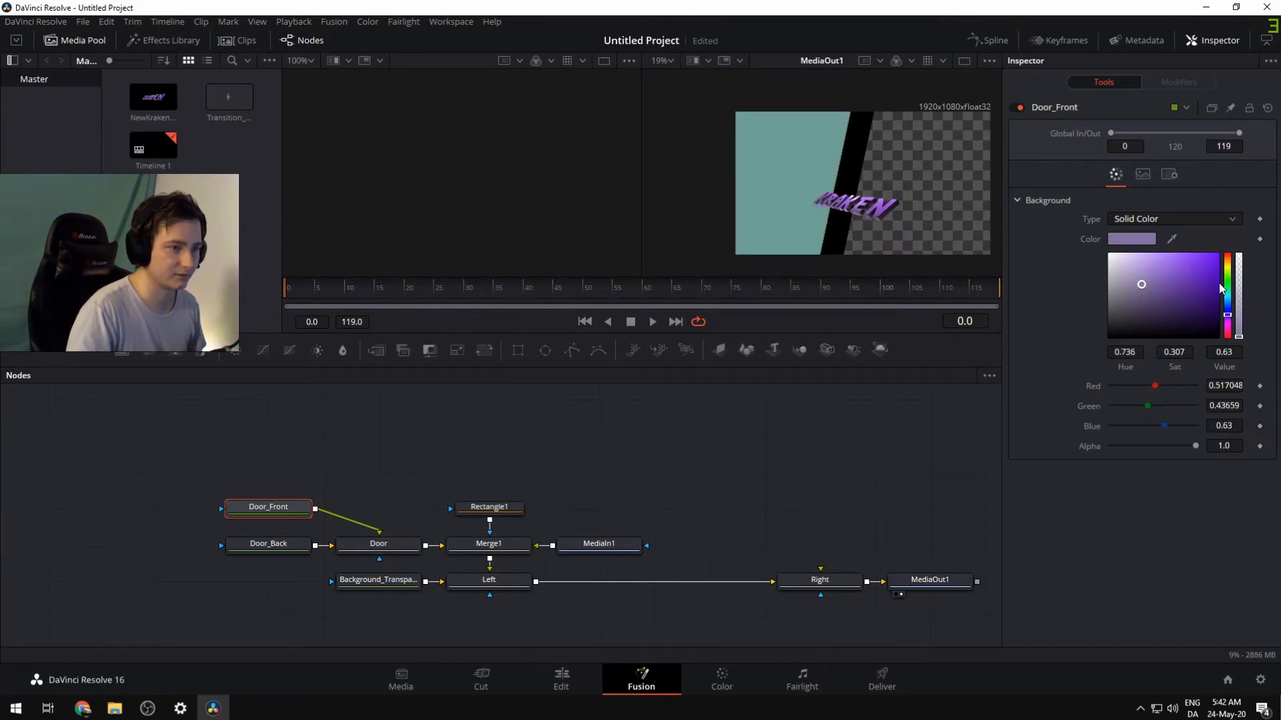
pyautogui.click(1220, 284)
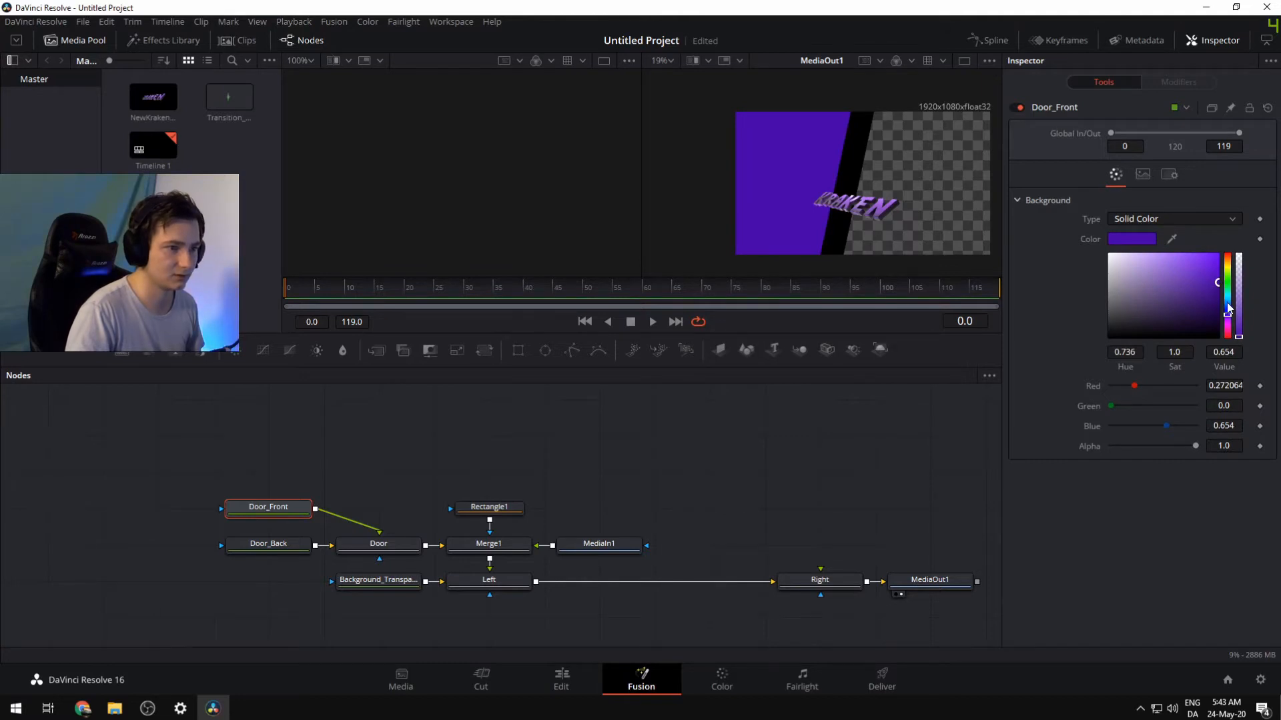
pyautogui.click(1228, 317)
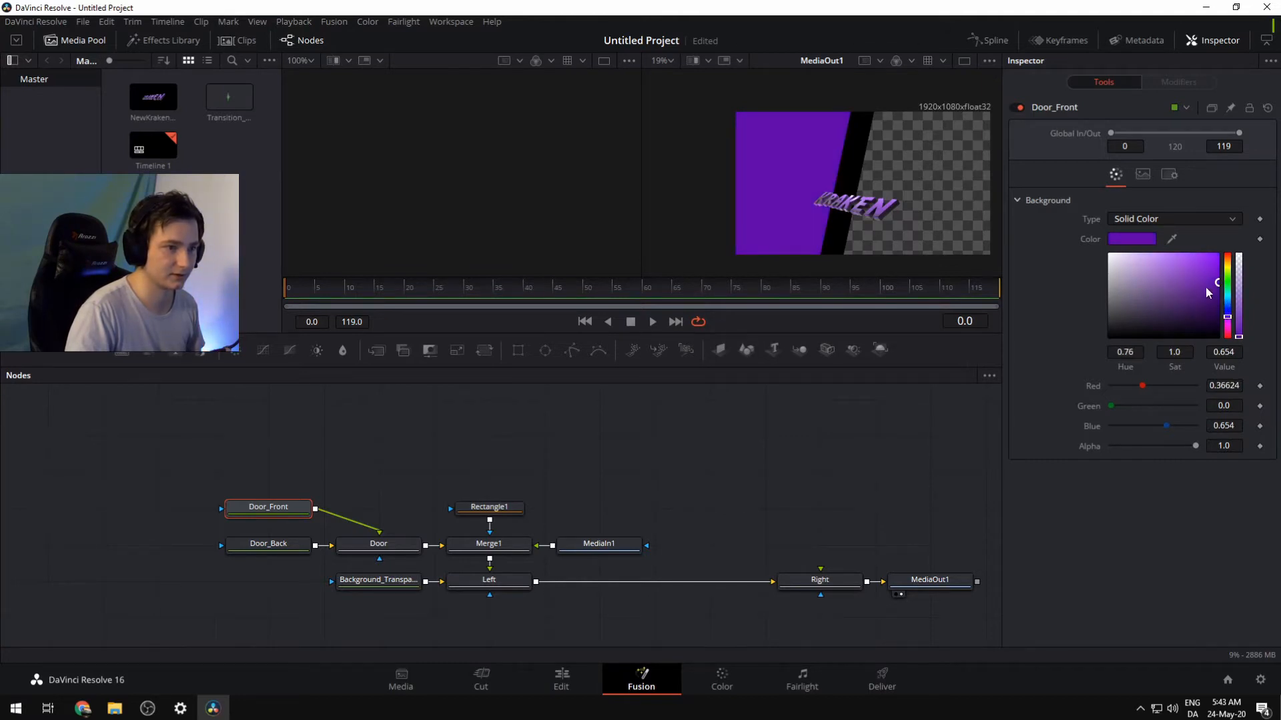
pyautogui.click(1211, 274)
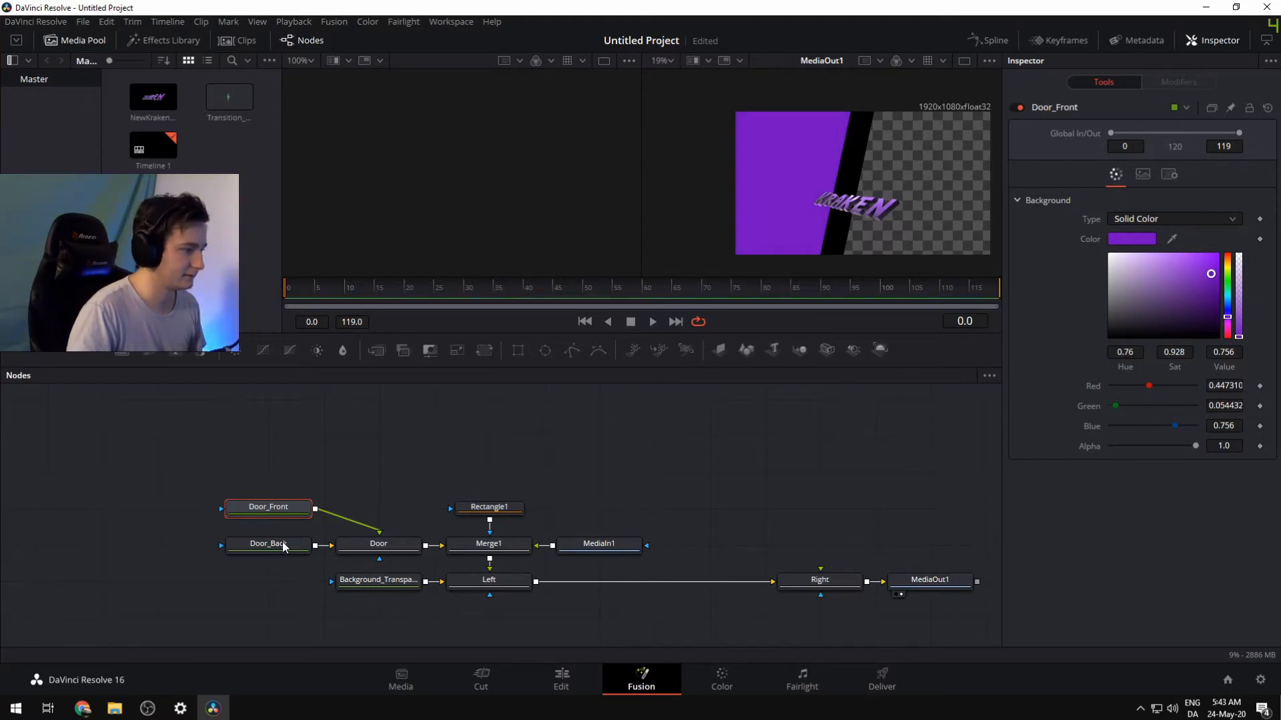
pyautogui.hotkey('ctrl', 'z')
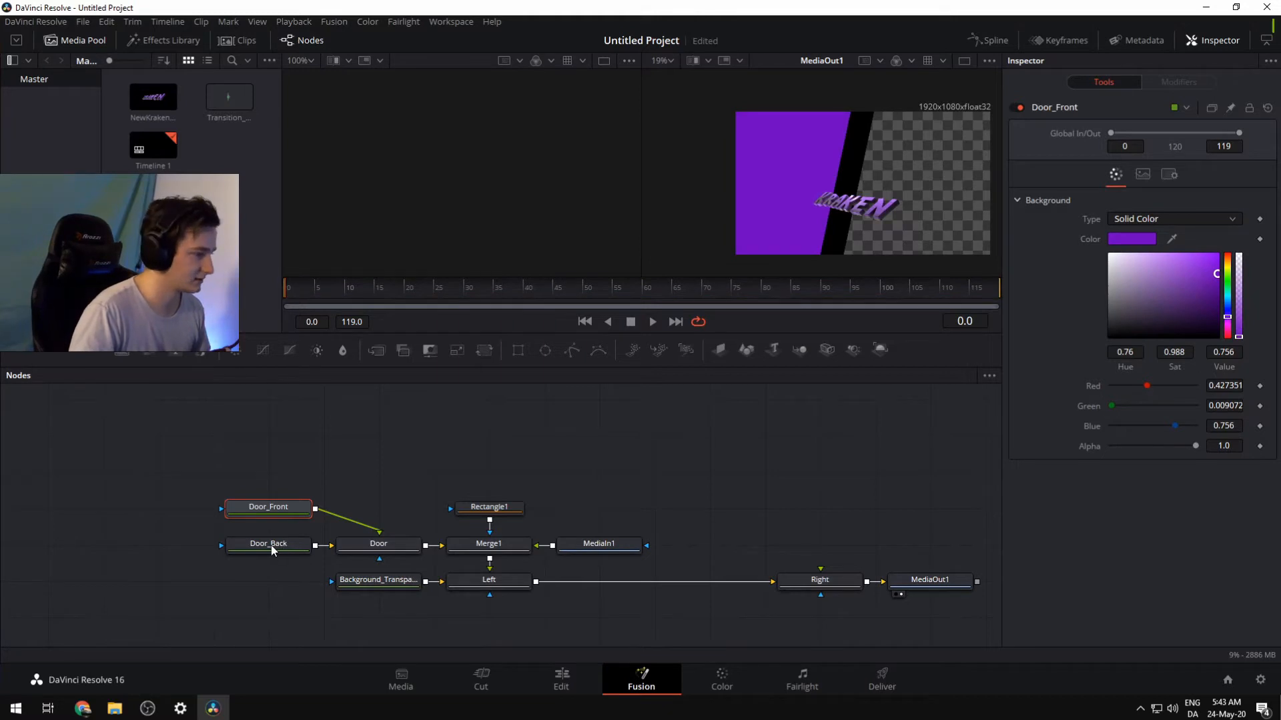
# Color the Door_Back background dark gray with a Value of about 0.213
pyautogui.click(270, 545)
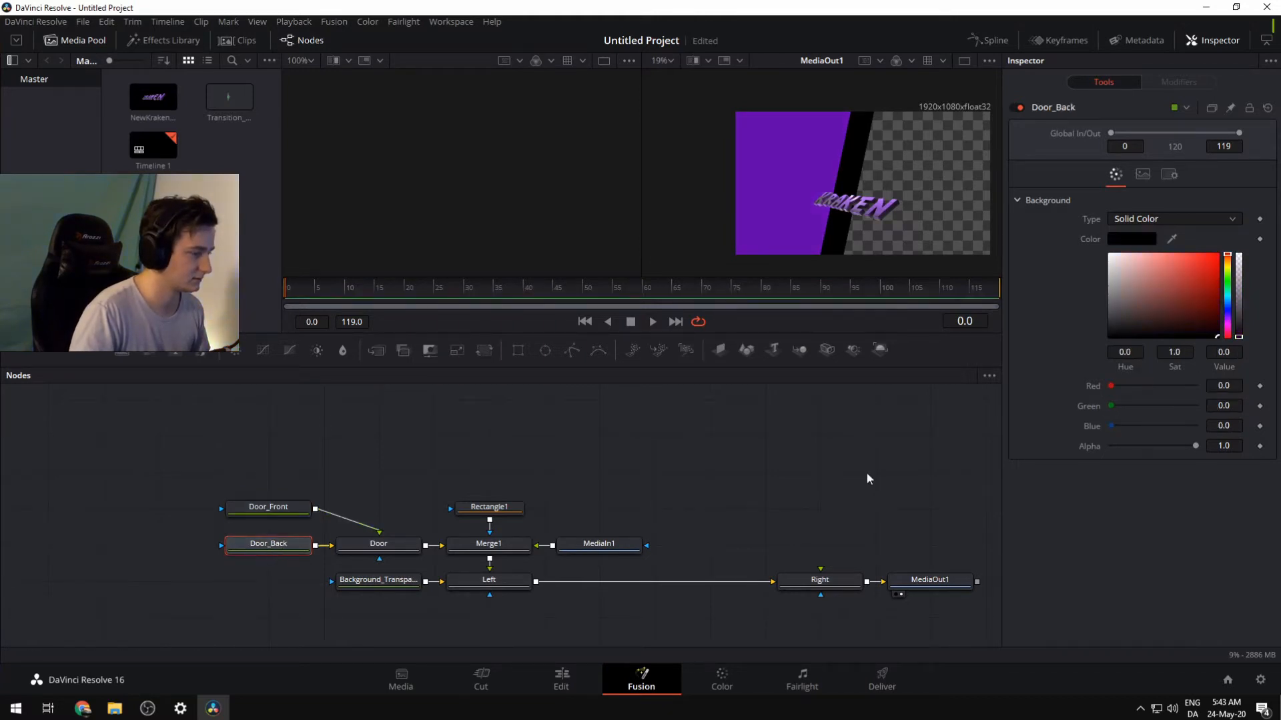
pyautogui.moveTo(1105, 304); pyautogui.dragTo(1099, 320)
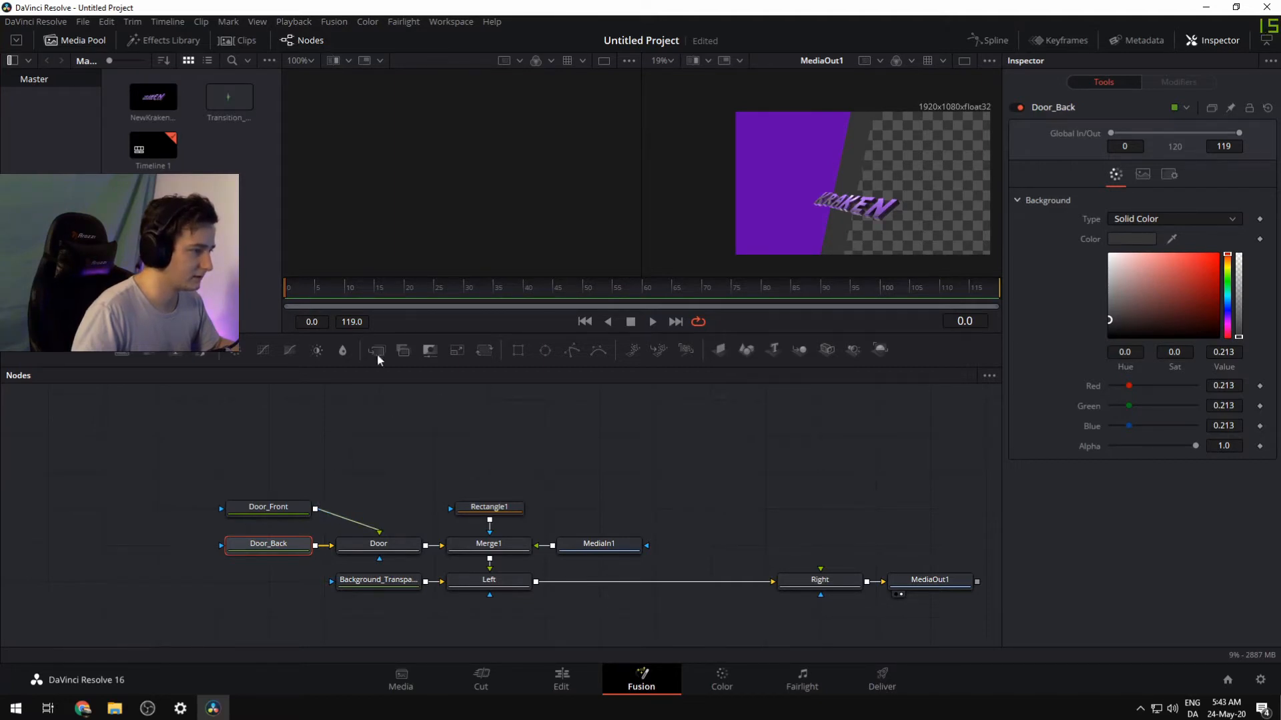
# Insert a Merge between Door_Front and Door, and place a copy of Door_Back above Door_Front
pyautogui.moveTo(389, 359); pyautogui.dragTo(352, 519)
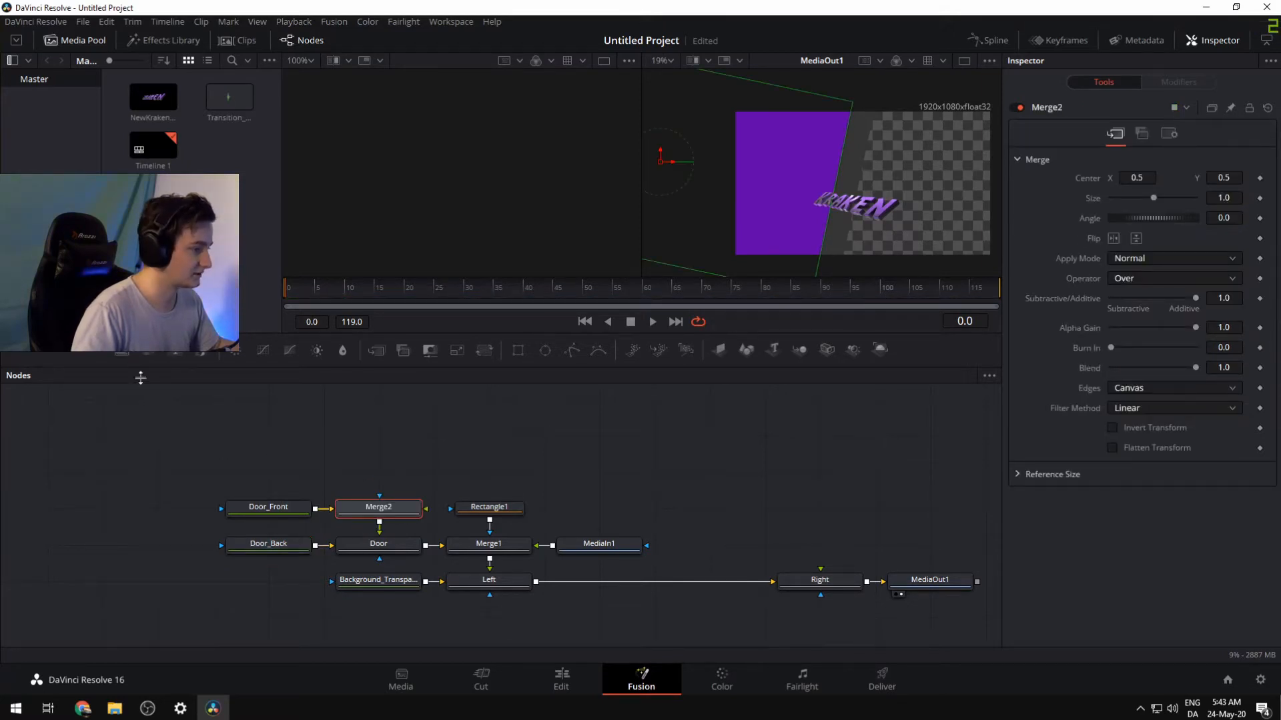
pyautogui.click(287, 542)
pyautogui.hotkey('ctrl', 'c')
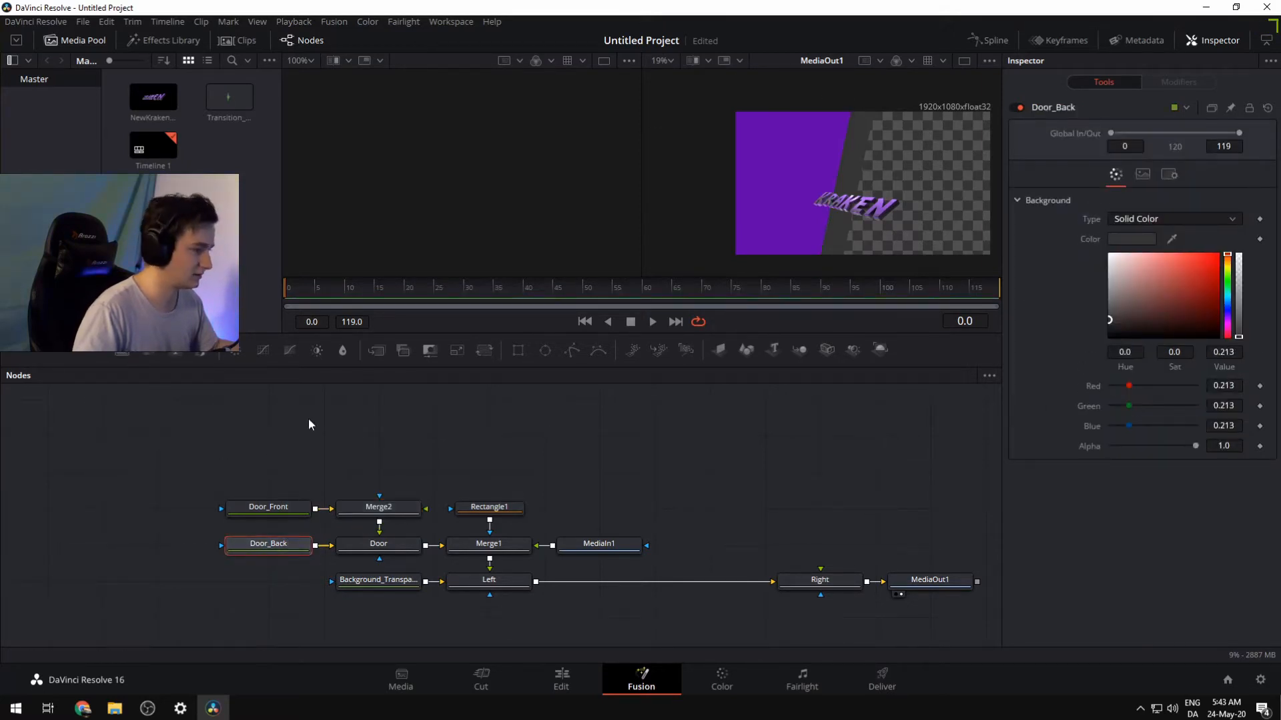
pyautogui.hotkey('ctrl', 'v')
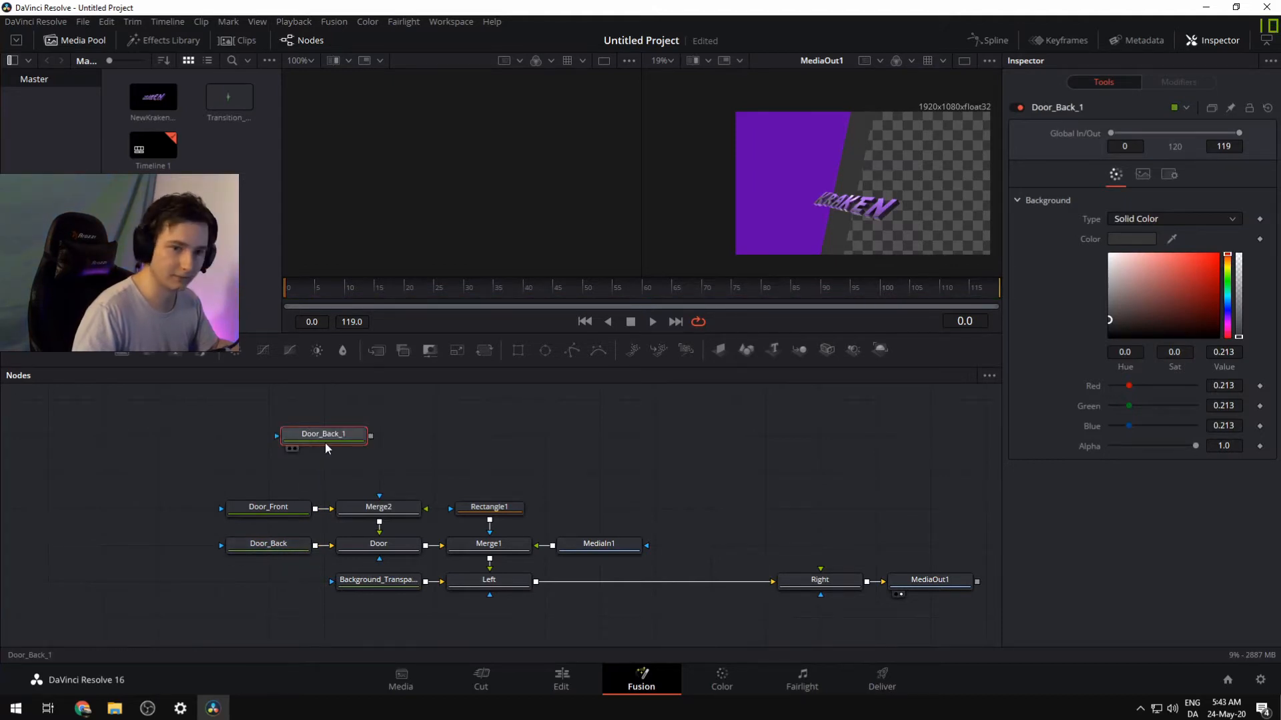
pyautogui.moveTo(330, 436); pyautogui.dragTo(292, 462)
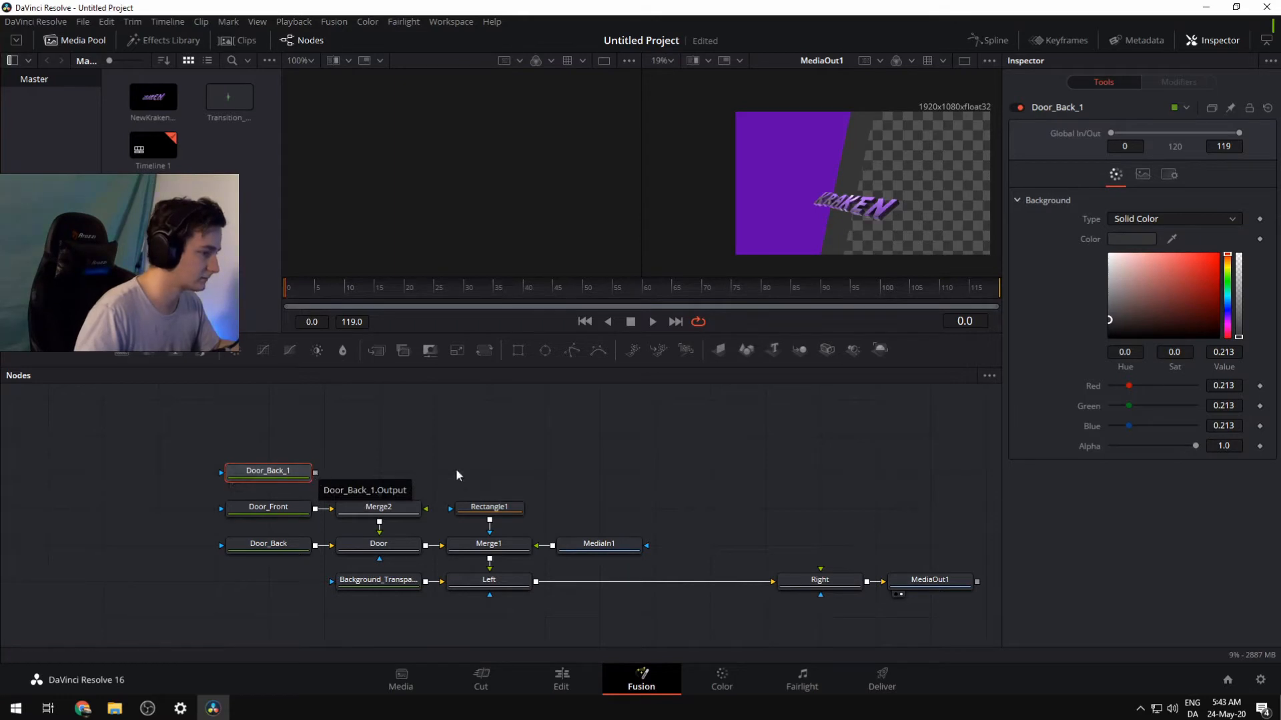
# Rename the copied background node Circle and connect its output to Merge2 as the foreground
pyautogui.press('F2')
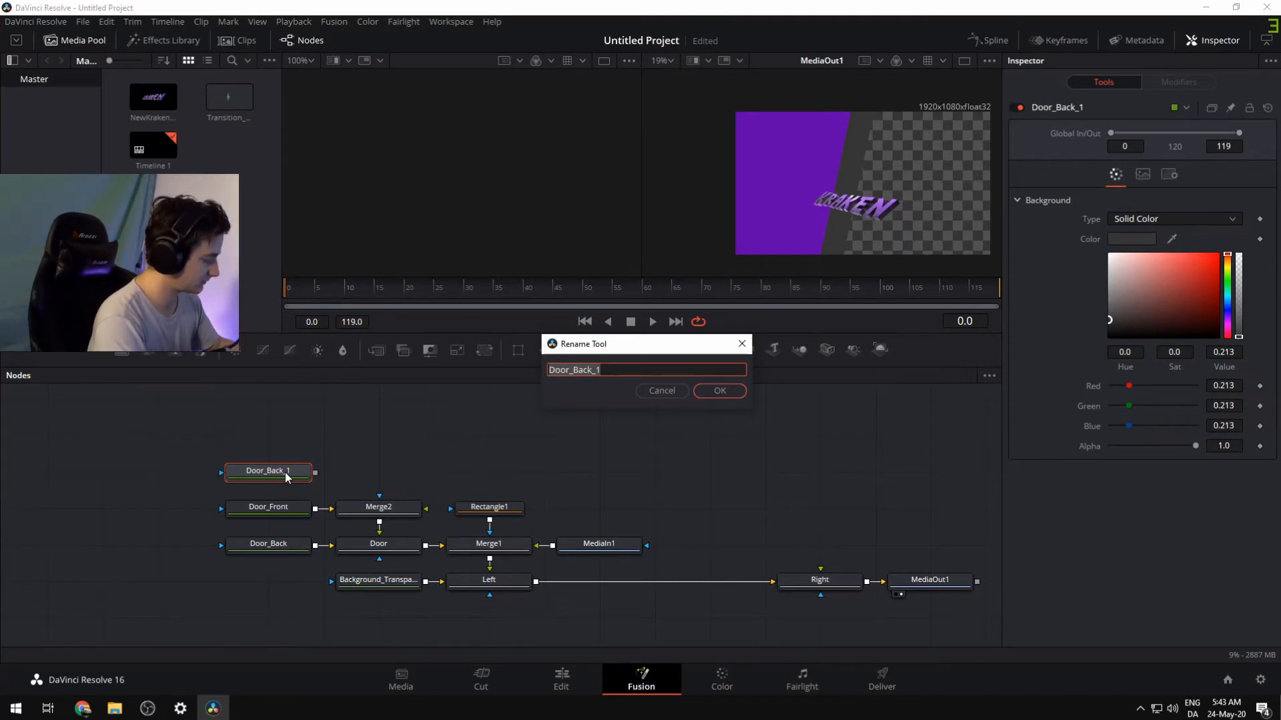
pyautogui.press('BackSpace')
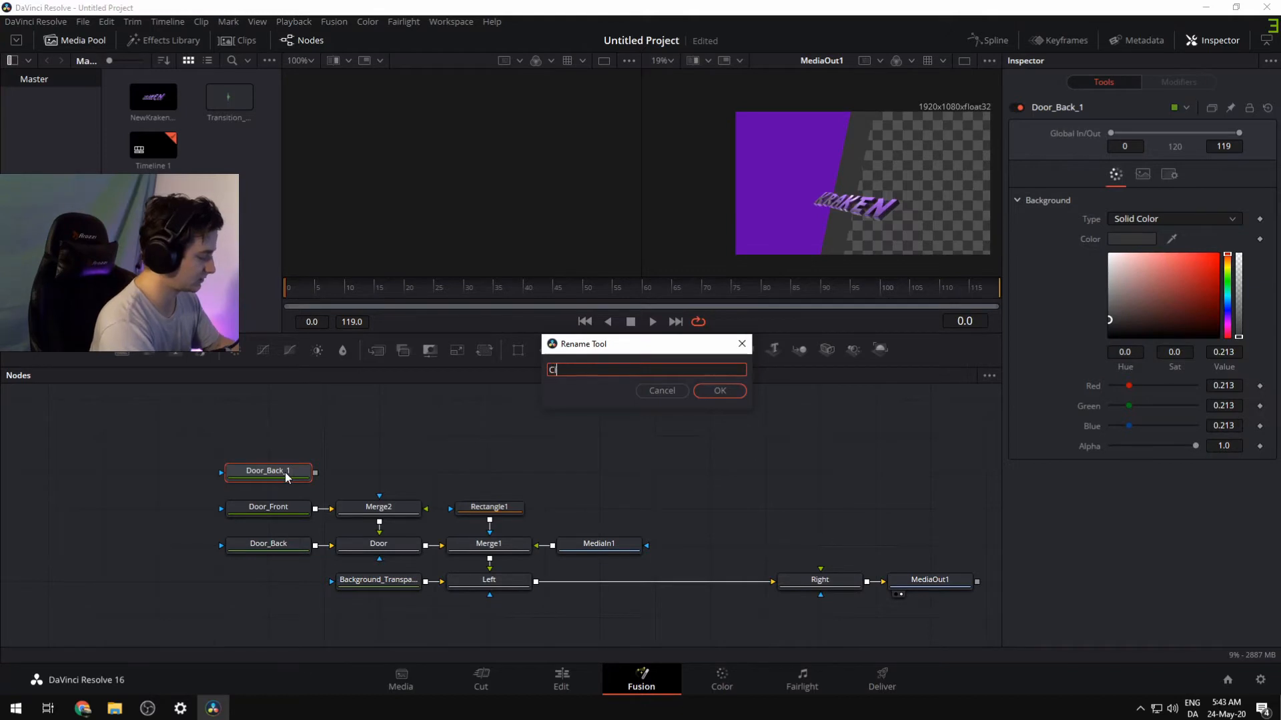
pyautogui.write('Circle')
pyautogui.press('Return')
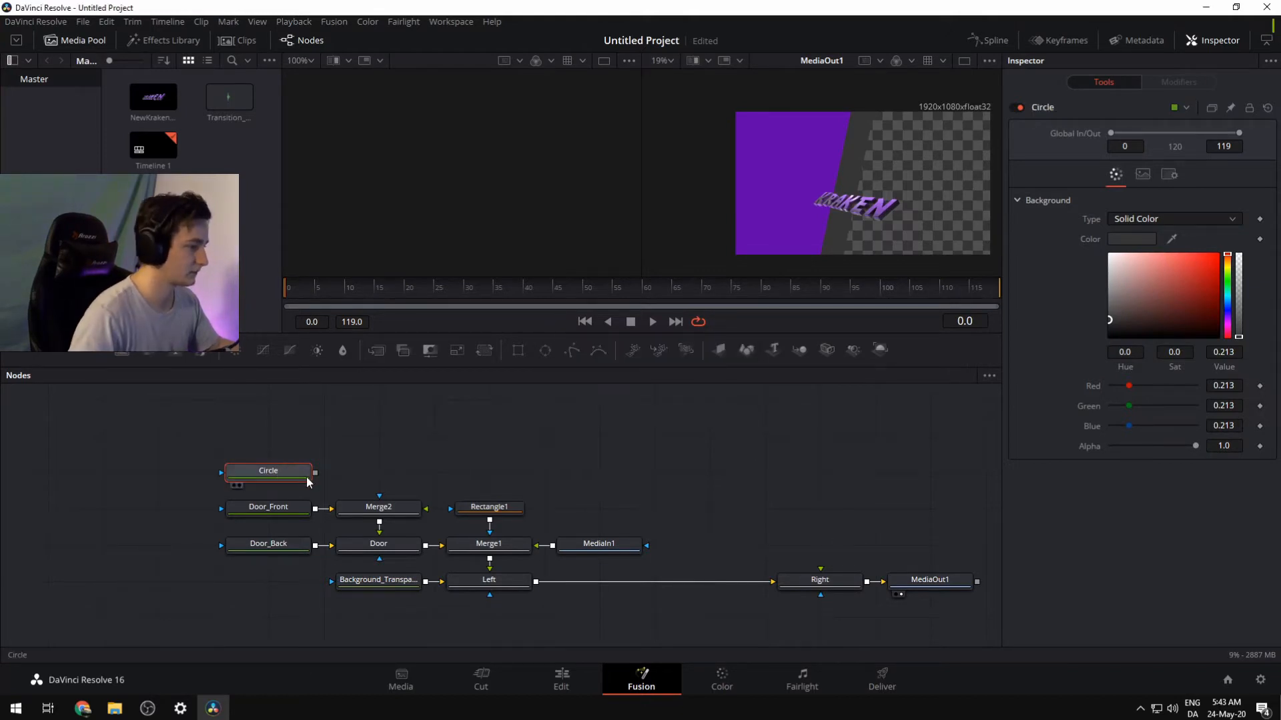
pyautogui.moveTo(315, 474); pyautogui.dragTo(420, 512)
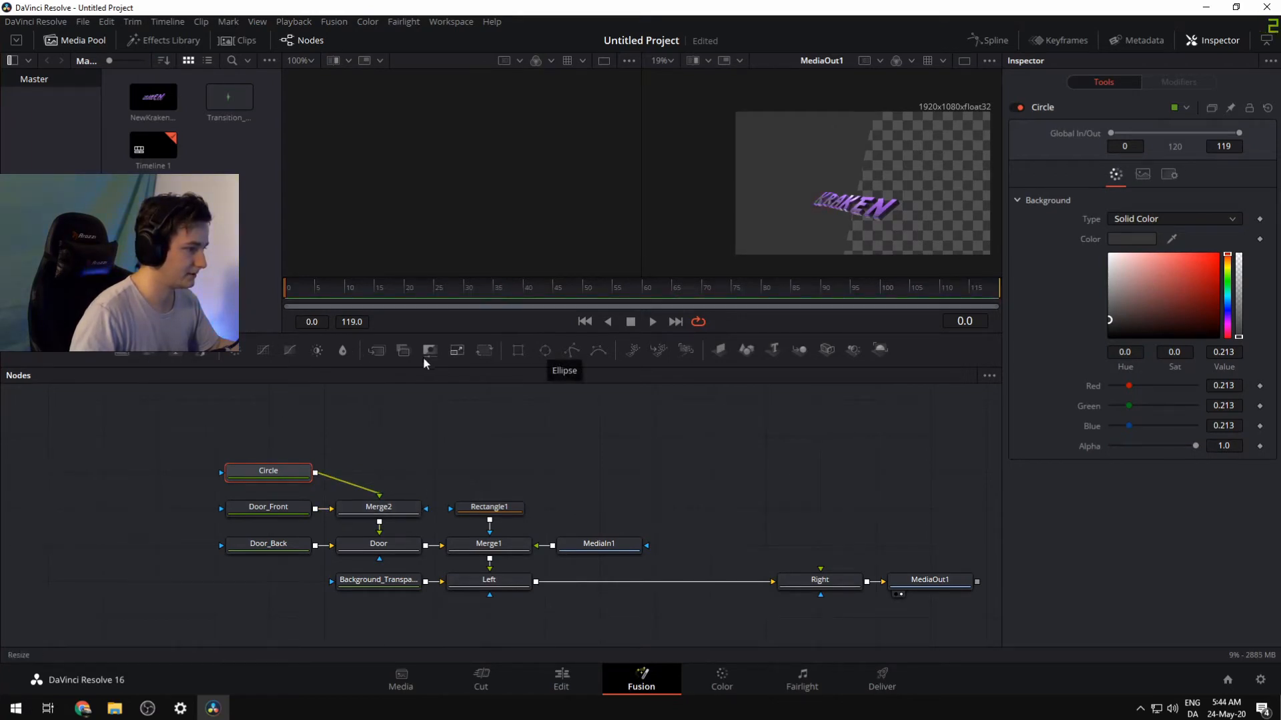
# Attach an Ellipse mask to the Circle background and arrange Circle above Merge2 with the mask beside it
pyautogui.click(523, 350)
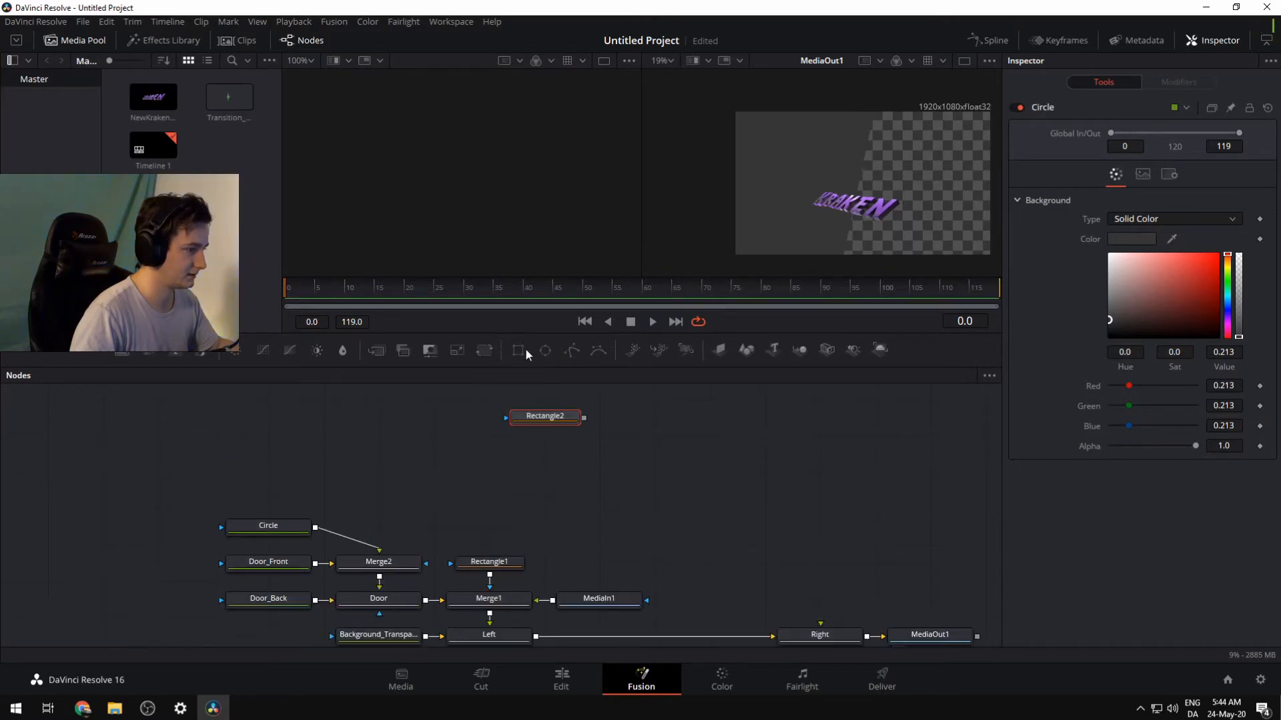
pyautogui.press('Delete')
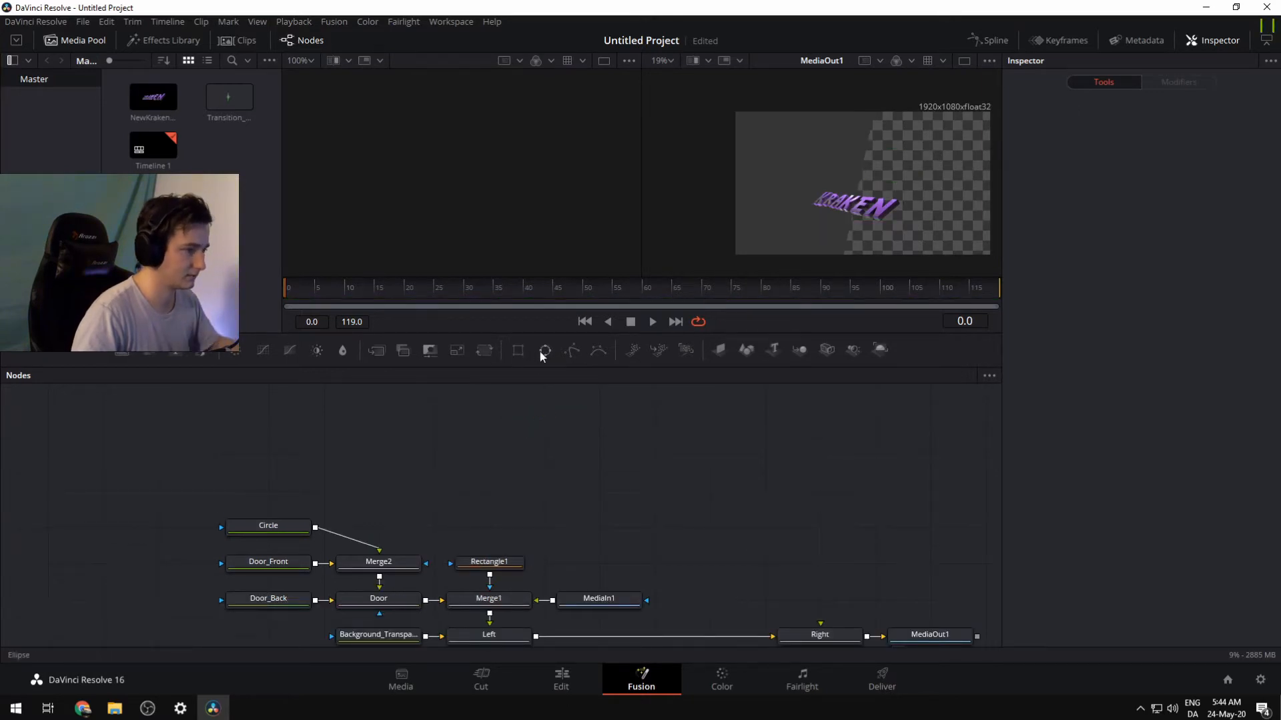
pyautogui.moveTo(539, 351); pyautogui.dragTo(223, 529)
pyautogui.scroll(-1, 349, 459)
pyautogui.moveTo(360, 465); pyautogui.dragTo(151, 484)
pyautogui.moveTo(262, 482); pyautogui.dragTo(384, 458)
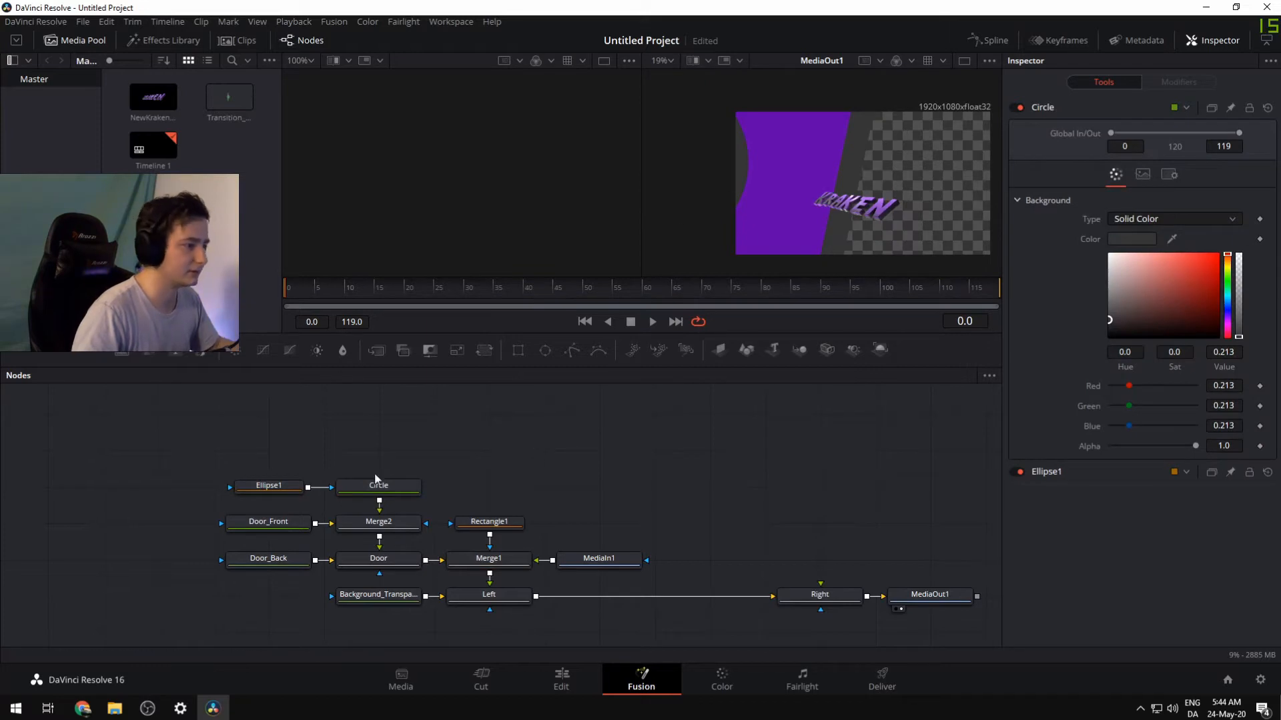
# Move the Ellipse1 mask to a center of about X 1.063, Y 0.575 and shrink its width and height to about 0.253
pyautogui.click(263, 486)
pyautogui.moveTo(679, 164); pyautogui.dragTo(839, 187)
pyautogui.moveTo(920, 142); pyautogui.dragTo(874, 182)
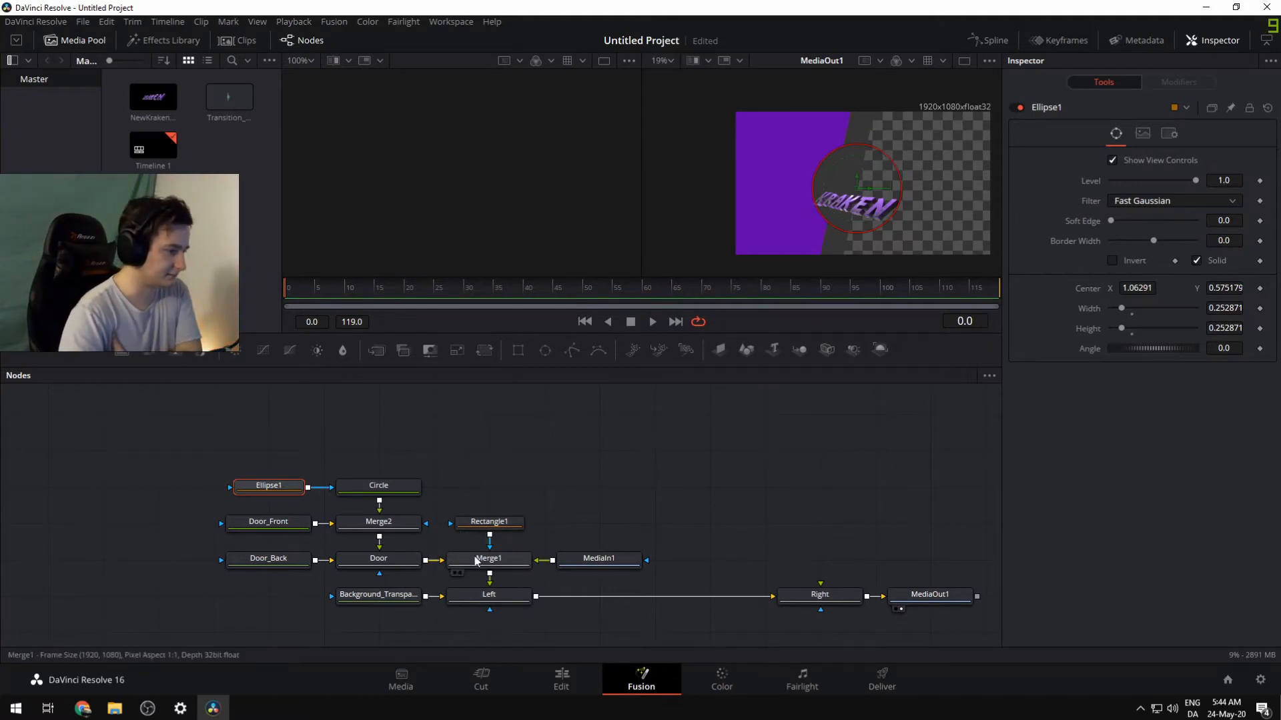
# Raise the logo in Merge1 to a Center Y of about 0.592 so it sits within the circle
pyautogui.click(461, 600)
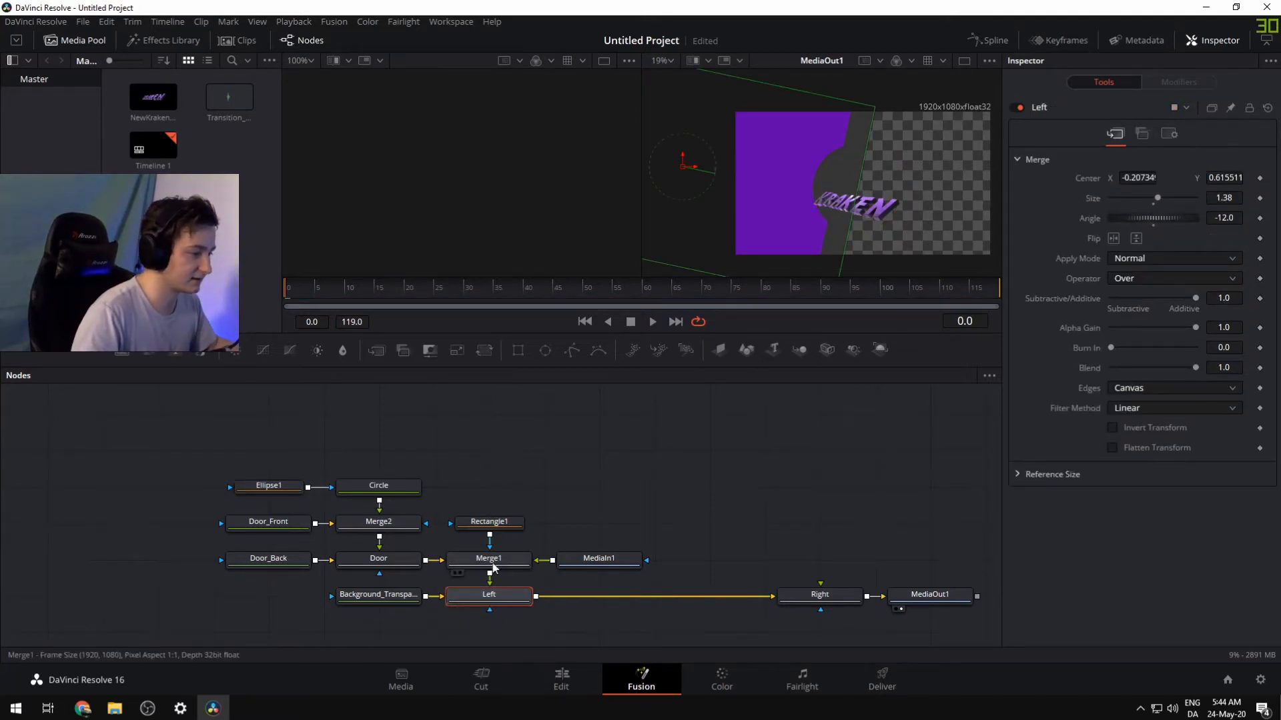
pyautogui.click(599, 560)
pyautogui.click(488, 560)
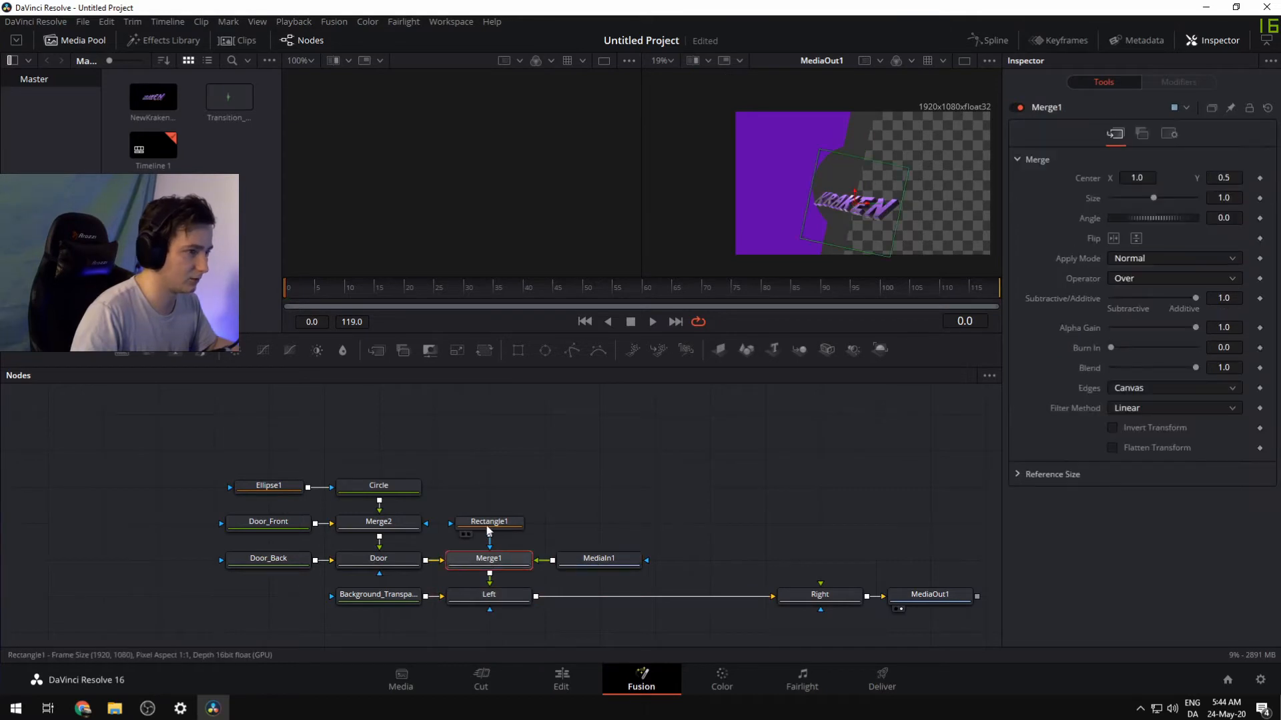
pyautogui.click(487, 526)
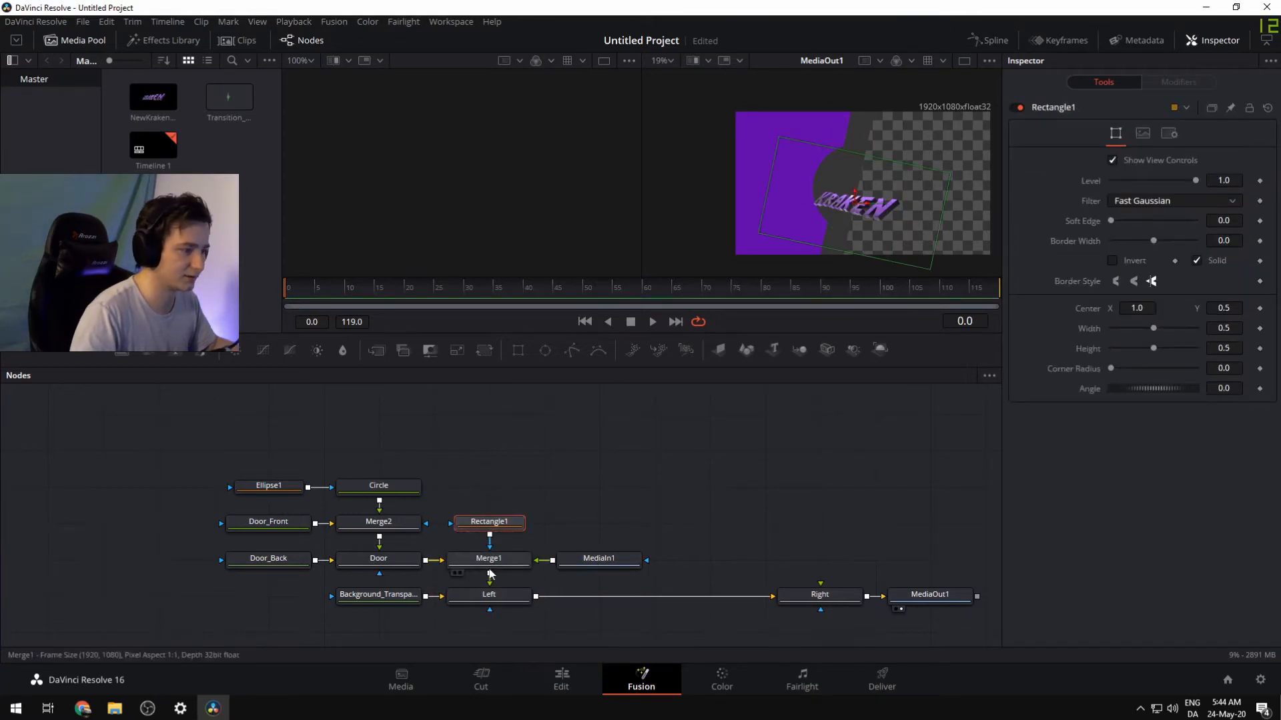
pyautogui.click(489, 563)
pyautogui.click(489, 596)
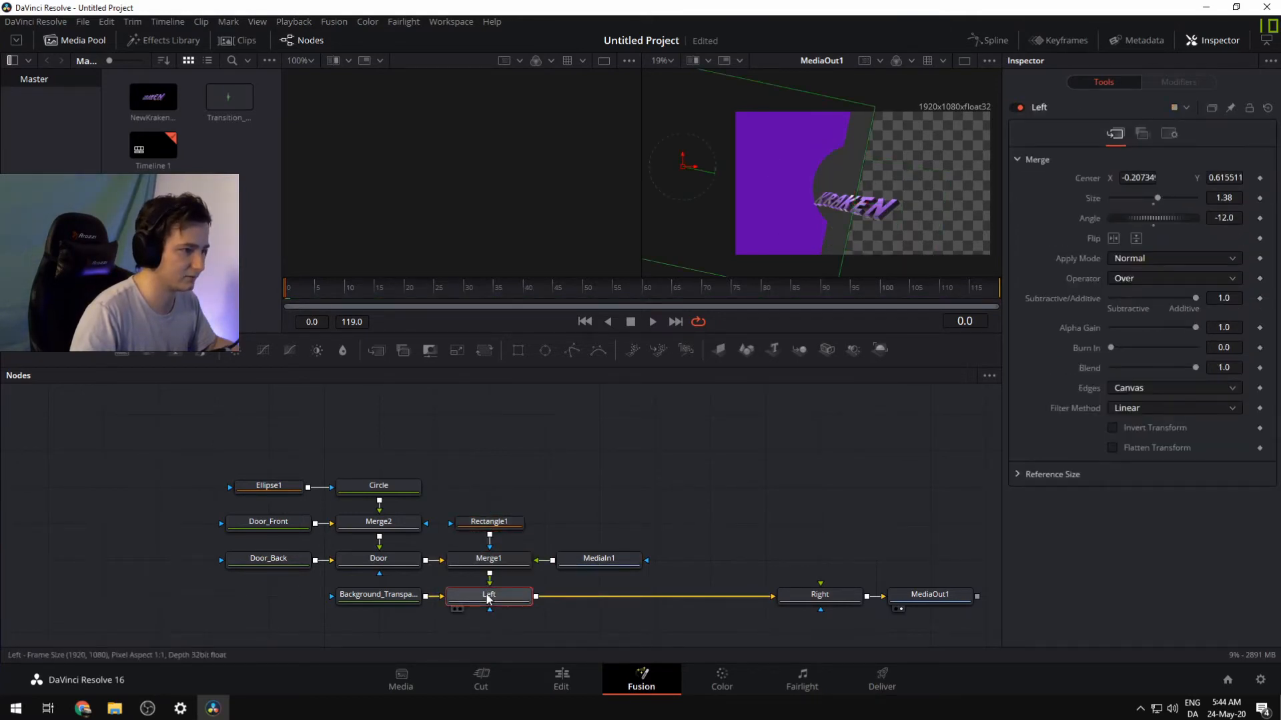
pyautogui.click(477, 559)
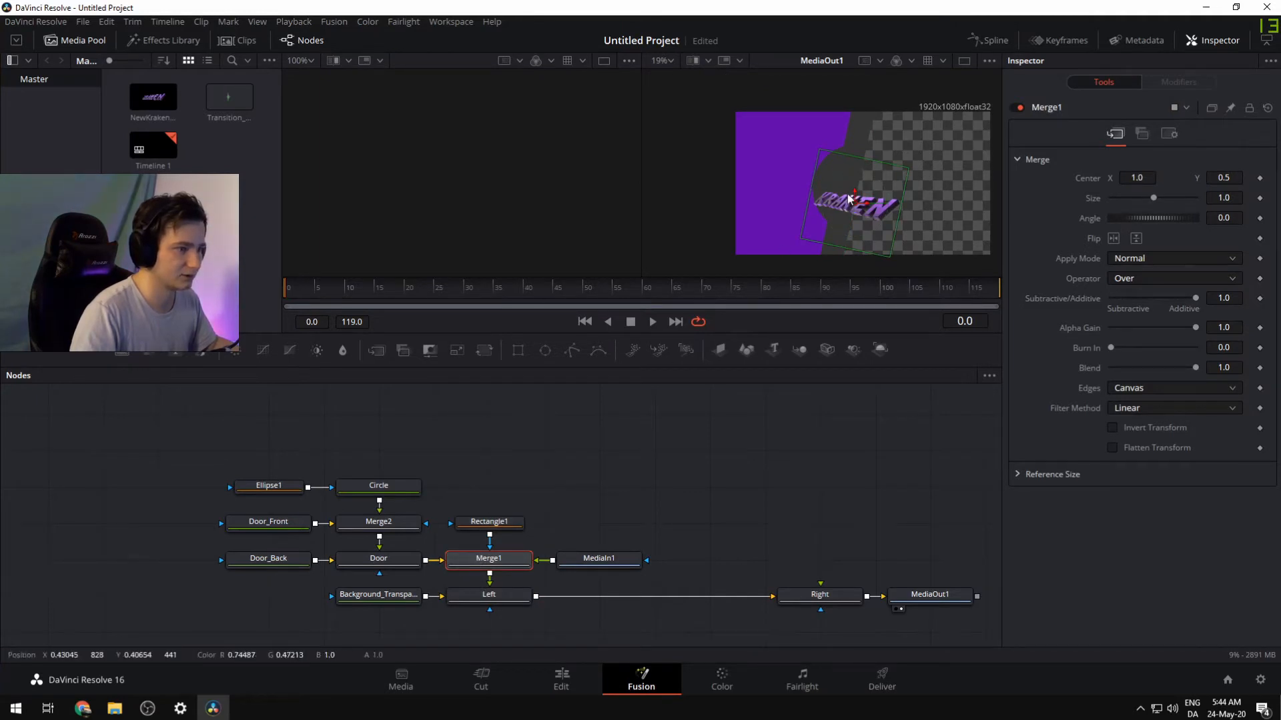
pyautogui.moveTo(854, 192); pyautogui.dragTo(854, 189)
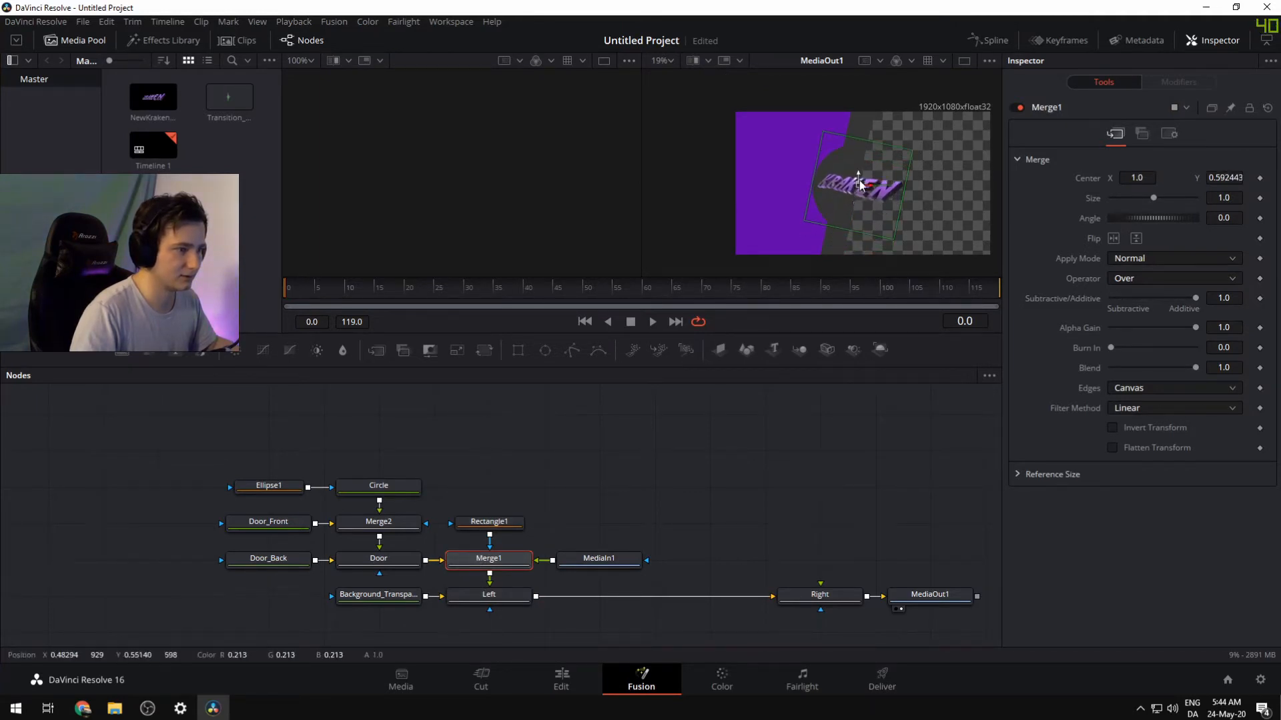
# Show Merge1 in the first viewer and shift the Rectangle1 mask horizontally to a Center X of about 0.75, in line with the door's edge
pyautogui.scroll(3, 887, 173)
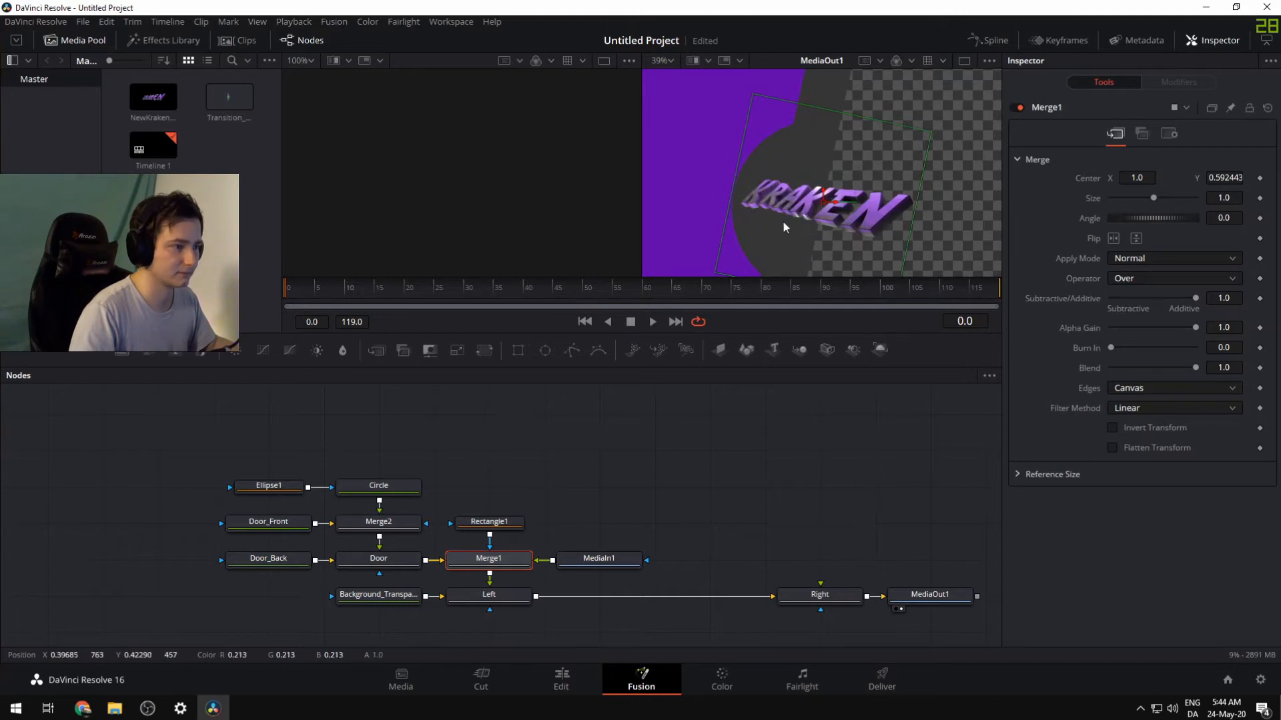
pyautogui.click(491, 523)
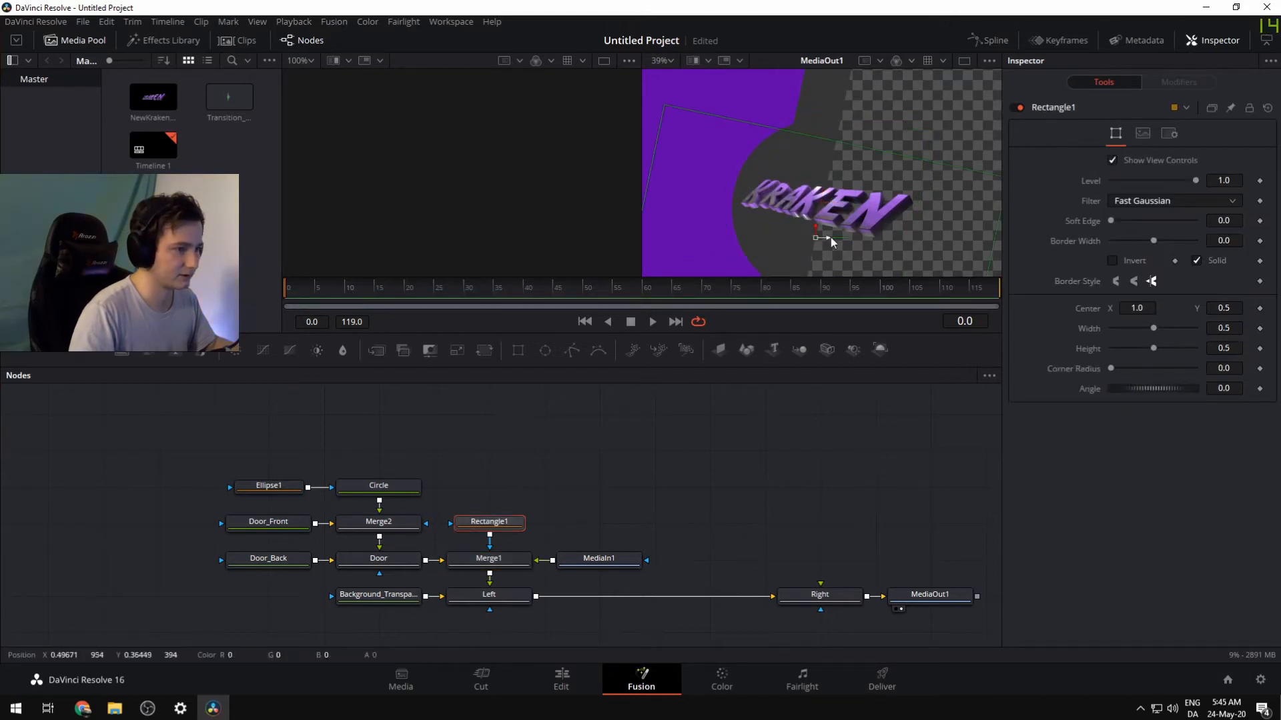
pyautogui.moveTo(831, 238); pyautogui.dragTo(681, 208)
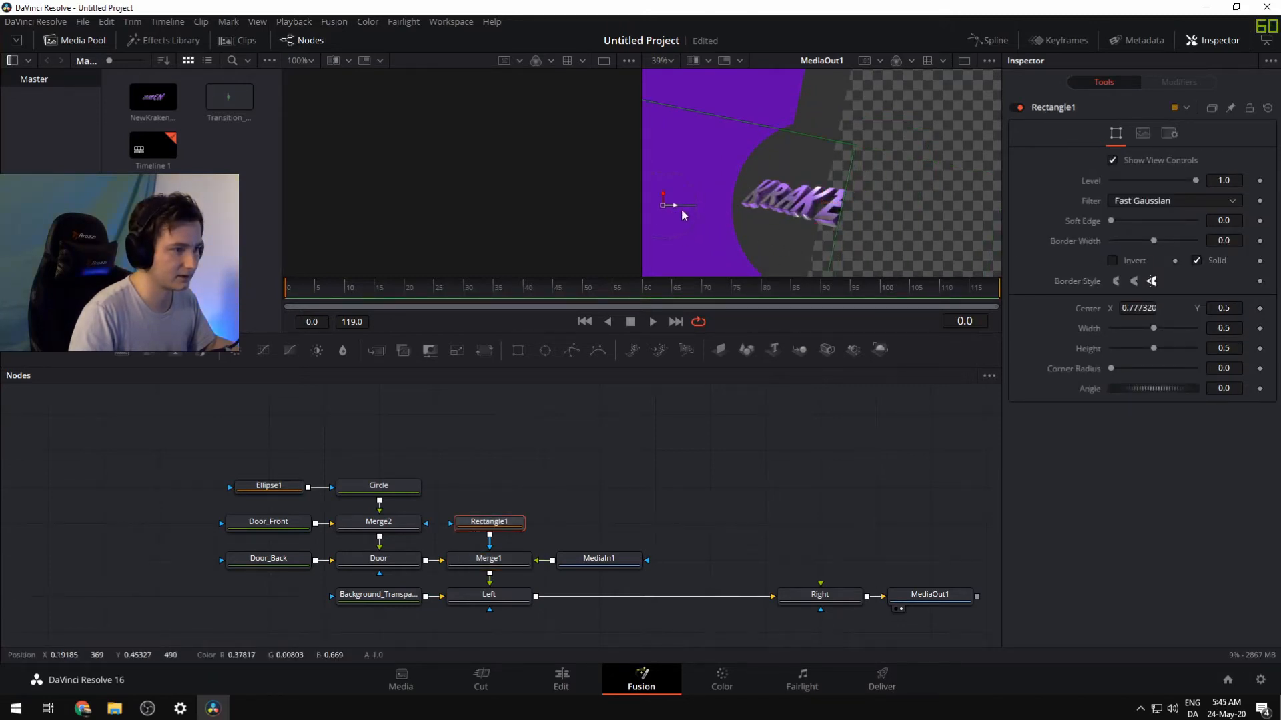
pyautogui.scroll(7, 819, 182)
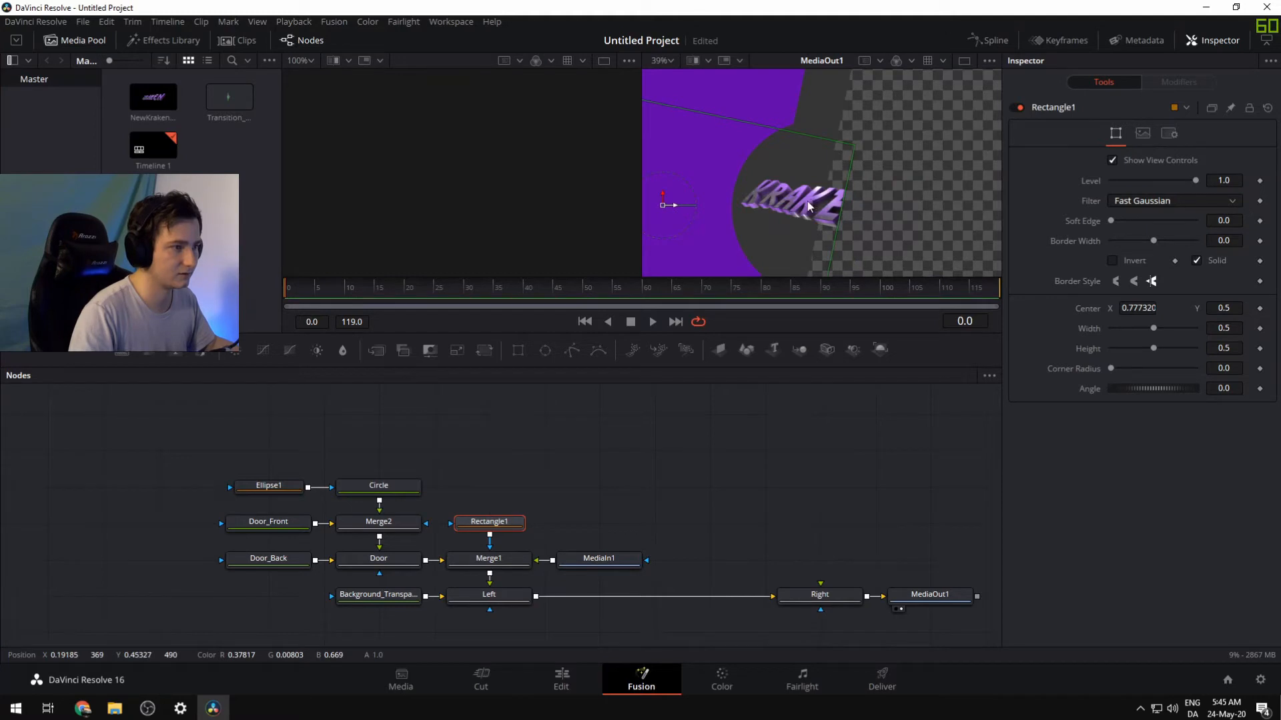
pyautogui.click(455, 574)
pyautogui.scroll(-5, 582, 194)
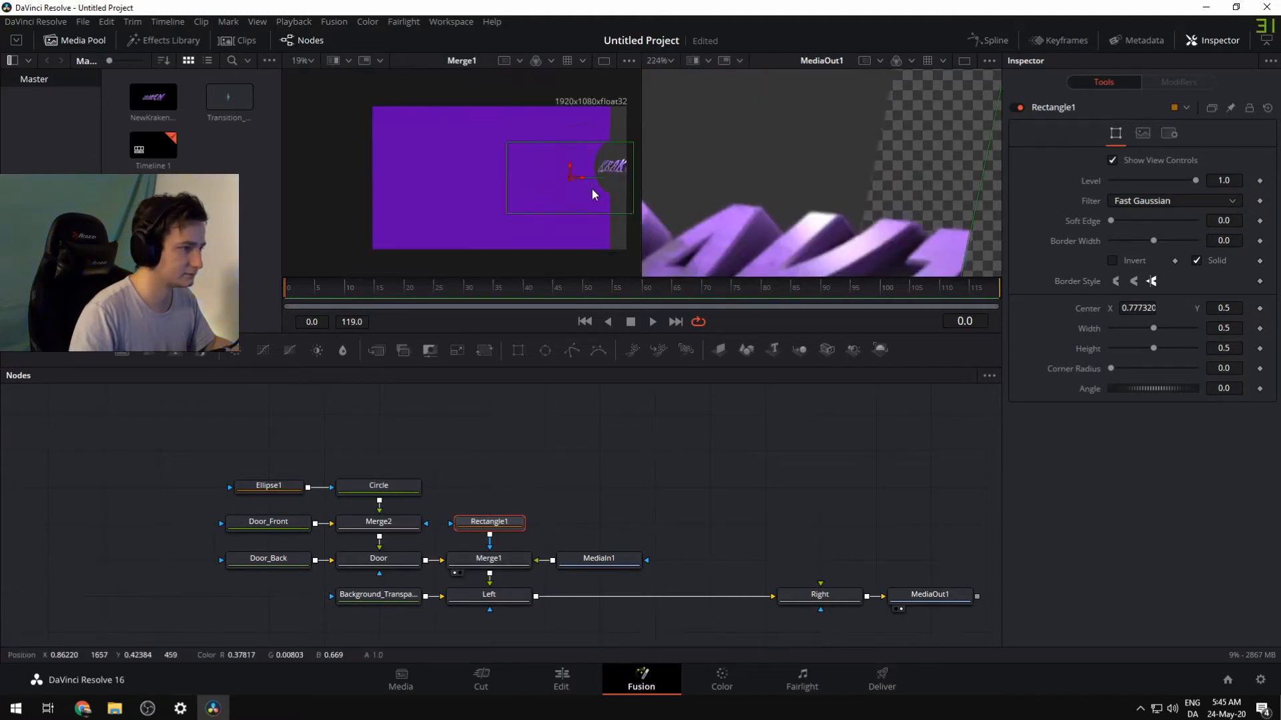
pyautogui.scroll(5, 621, 167)
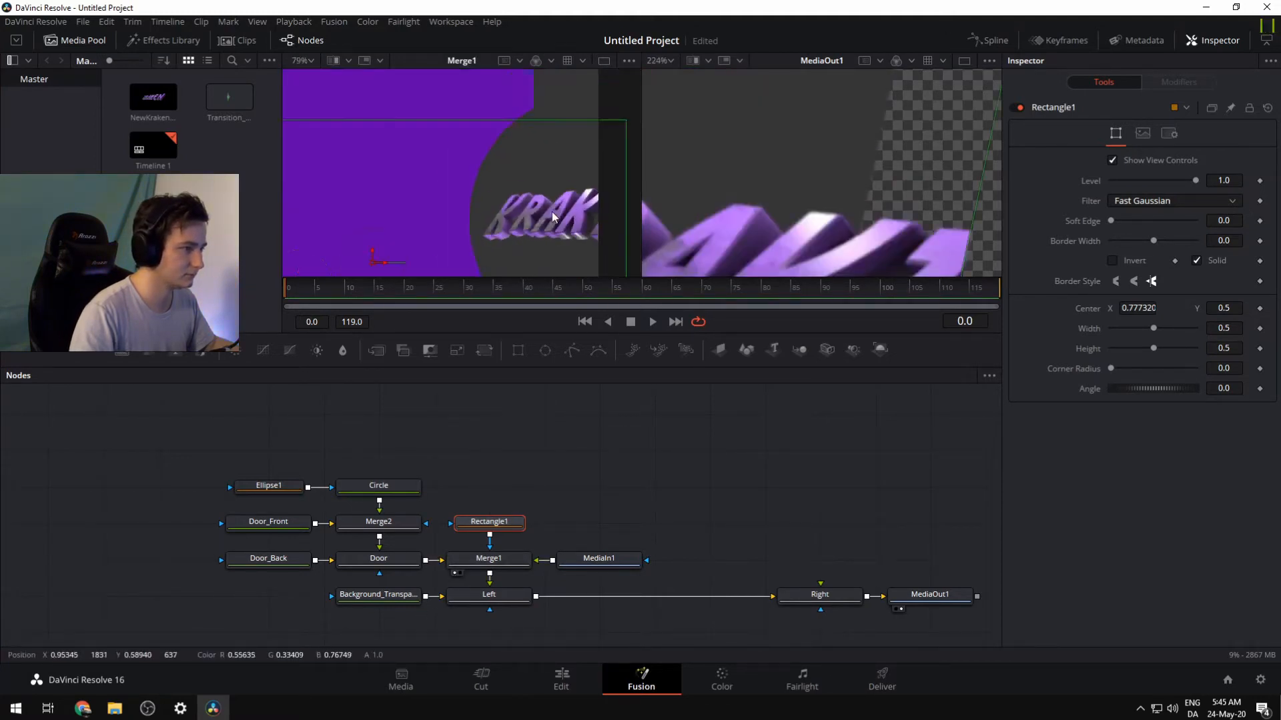
pyautogui.moveTo(381, 261); pyautogui.dragTo(352, 263)
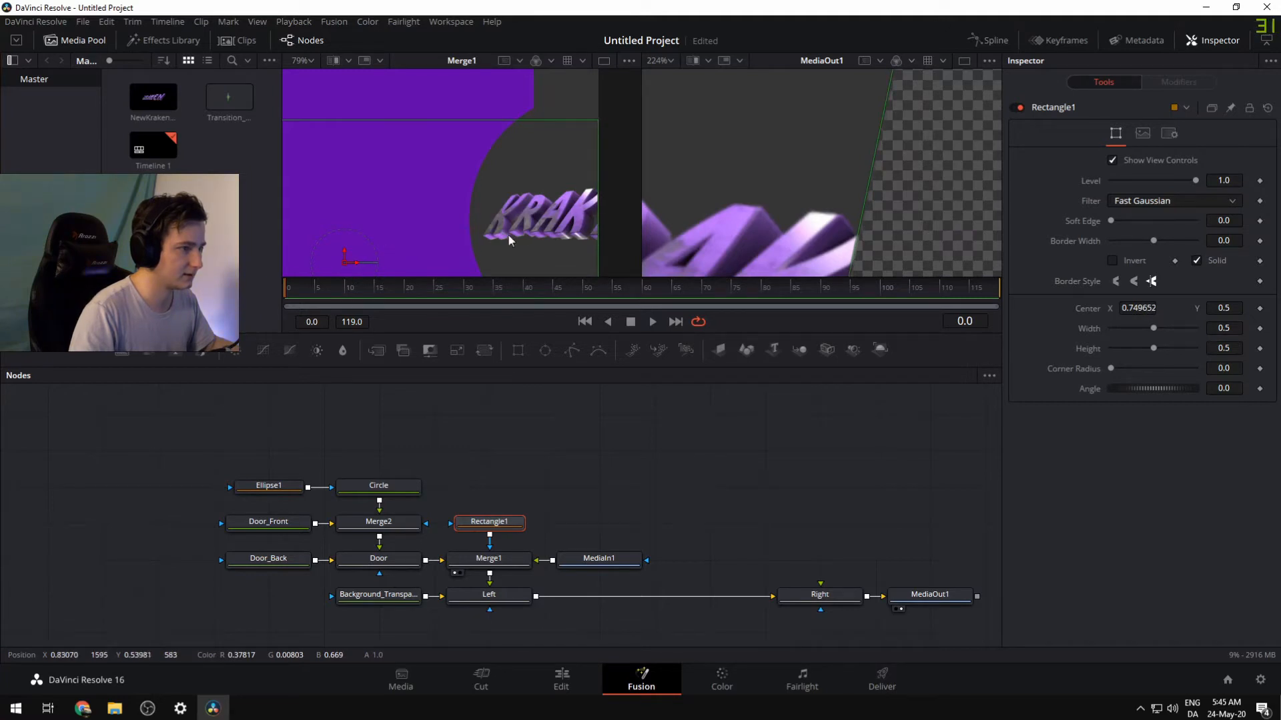
# Examine closely how the Rectangle1 mask cuts the logo along the door's edge in the Merge1 and MediaOut1 views
pyautogui.scroll(2, 595, 210)
pyautogui.scroll(4, 595, 209)
pyautogui.scroll(1, 626, 160)
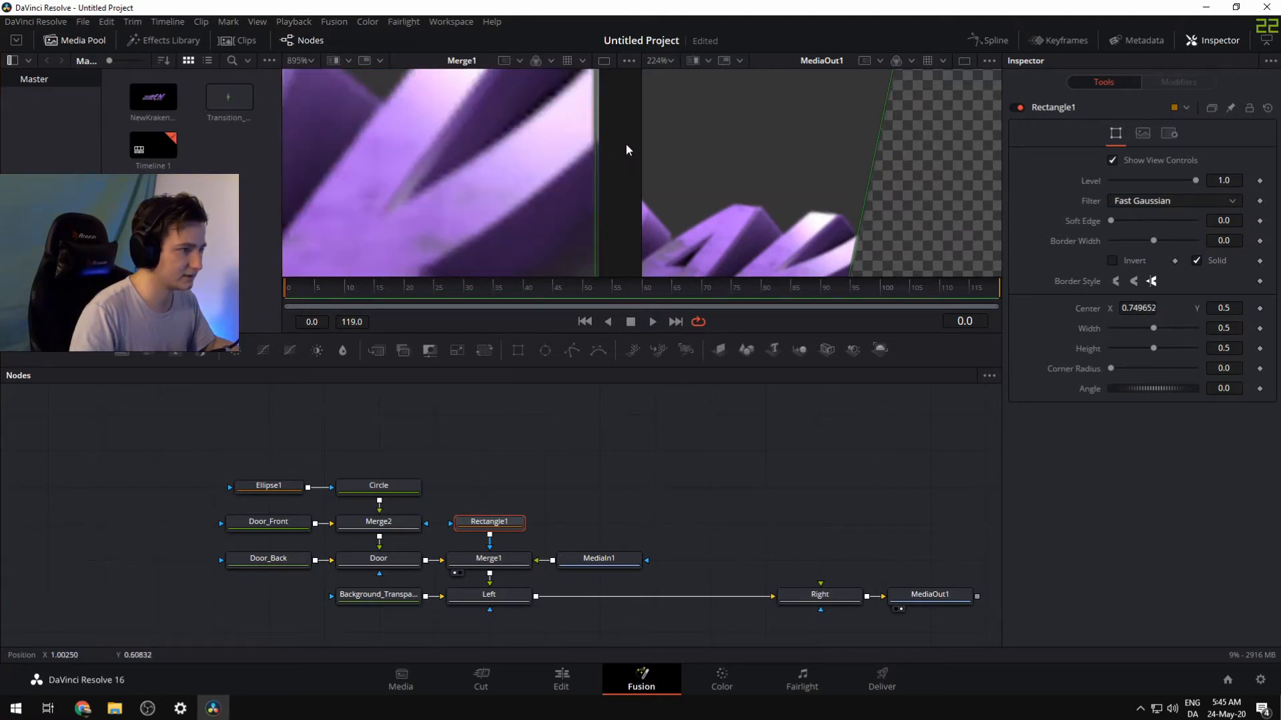
pyautogui.scroll(1, 621, 142)
pyautogui.scroll(3, 583, 141)
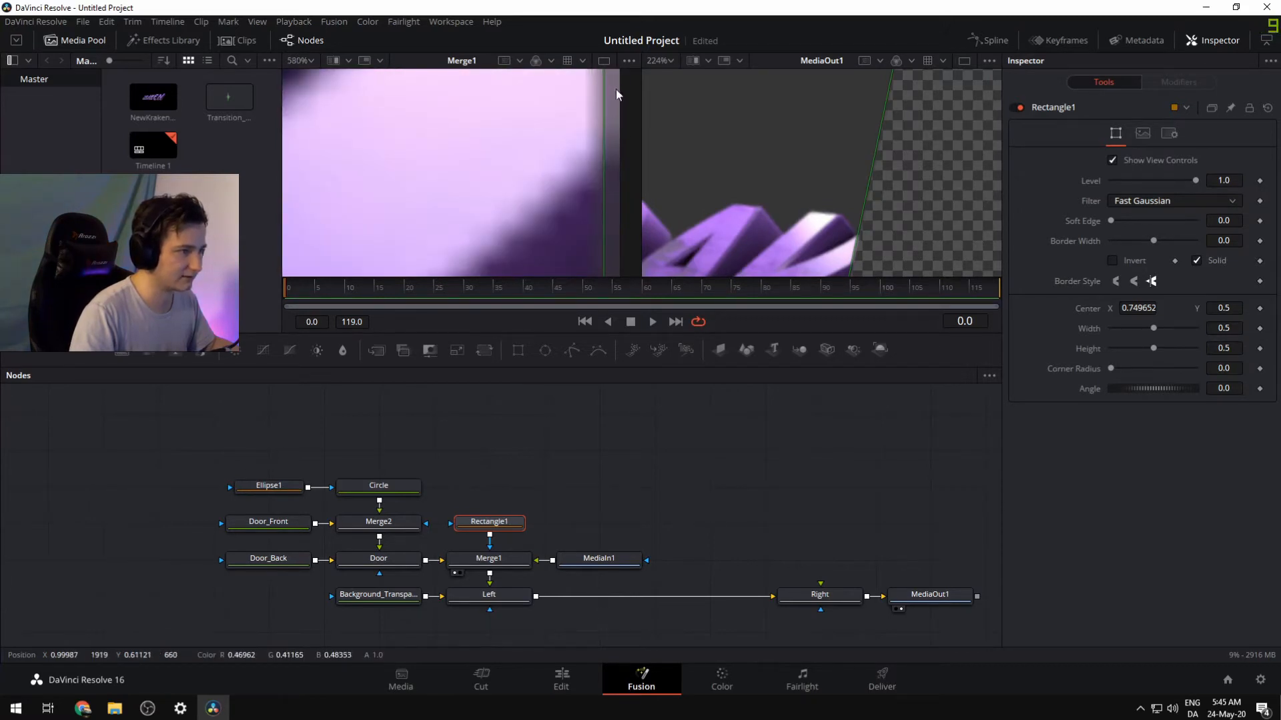
pyautogui.scroll(-5, 610, 133)
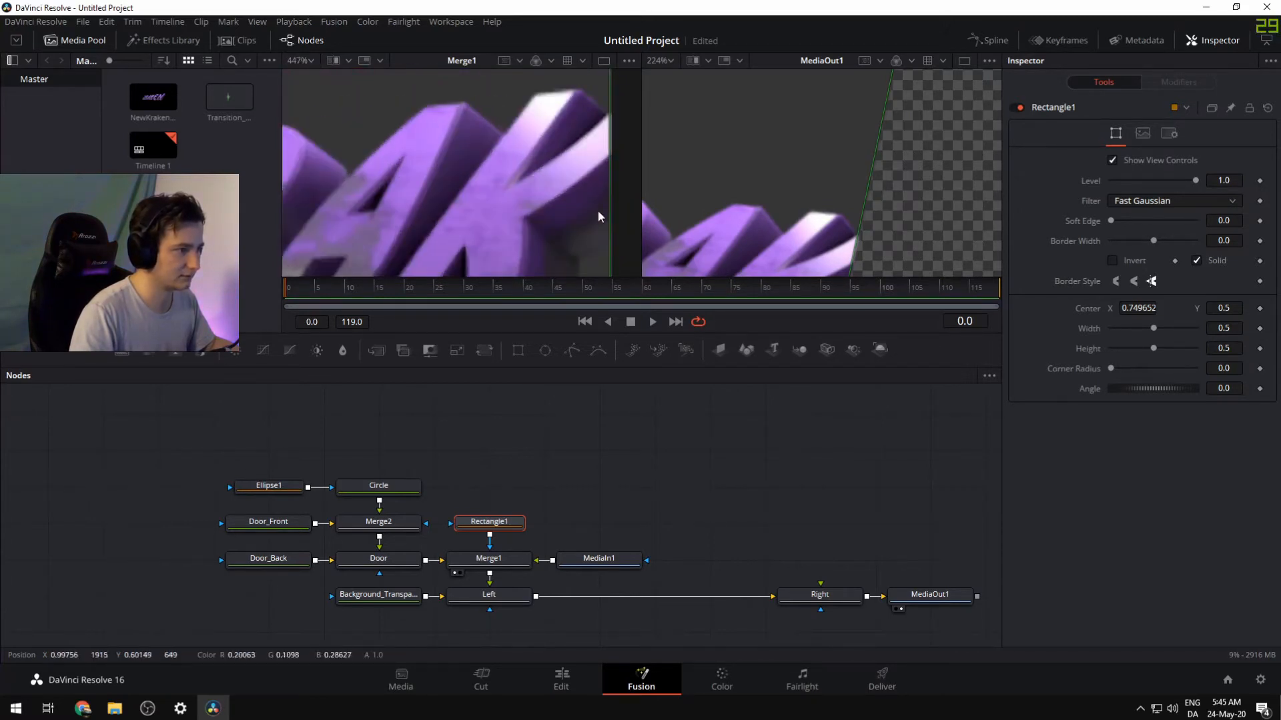
pyautogui.scroll(-6, 615, 215)
pyautogui.scroll(8, 620, 265)
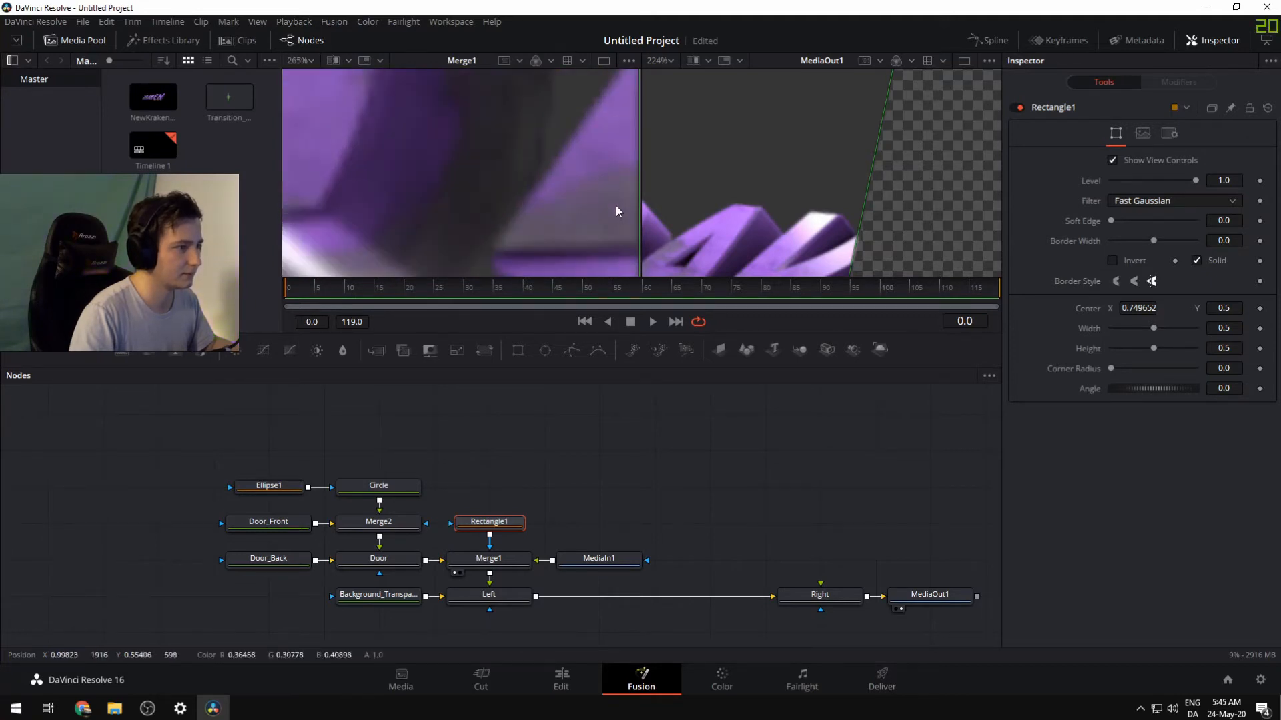
pyautogui.scroll(-4, 616, 211)
pyautogui.scroll(7, 631, 225)
pyautogui.scroll(-10, 583, 229)
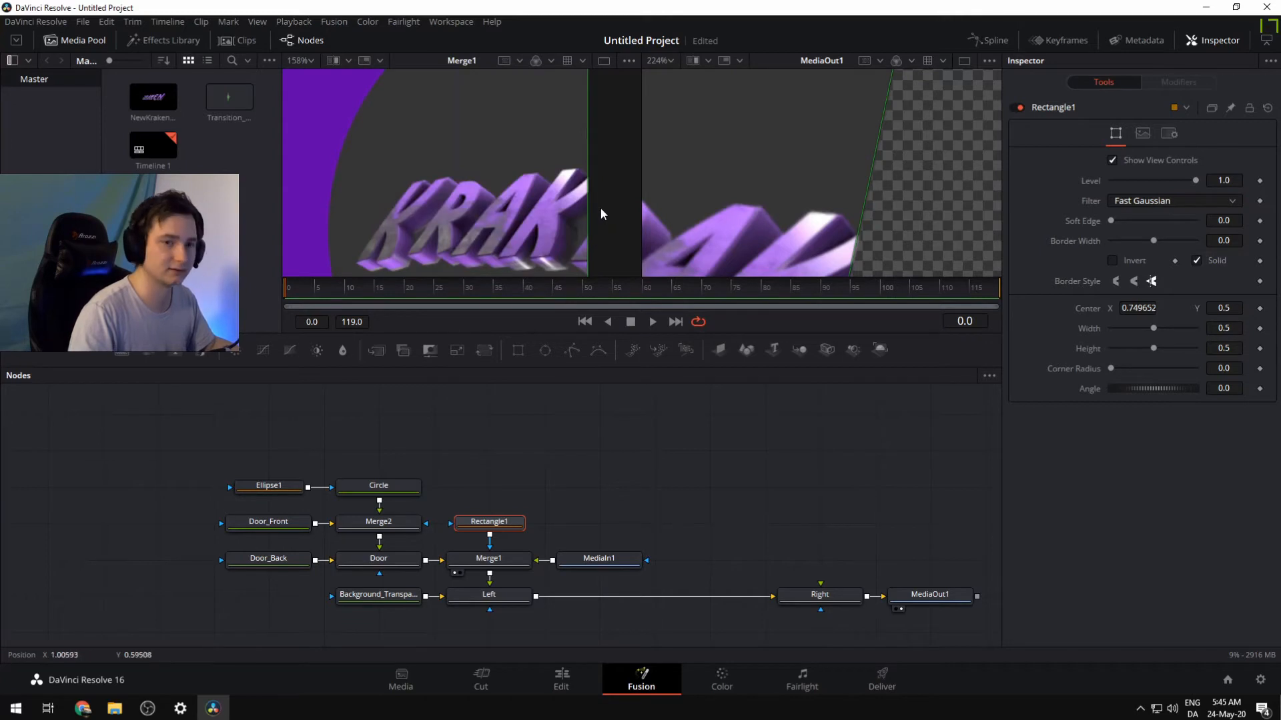
pyautogui.scroll(-2, 593, 195)
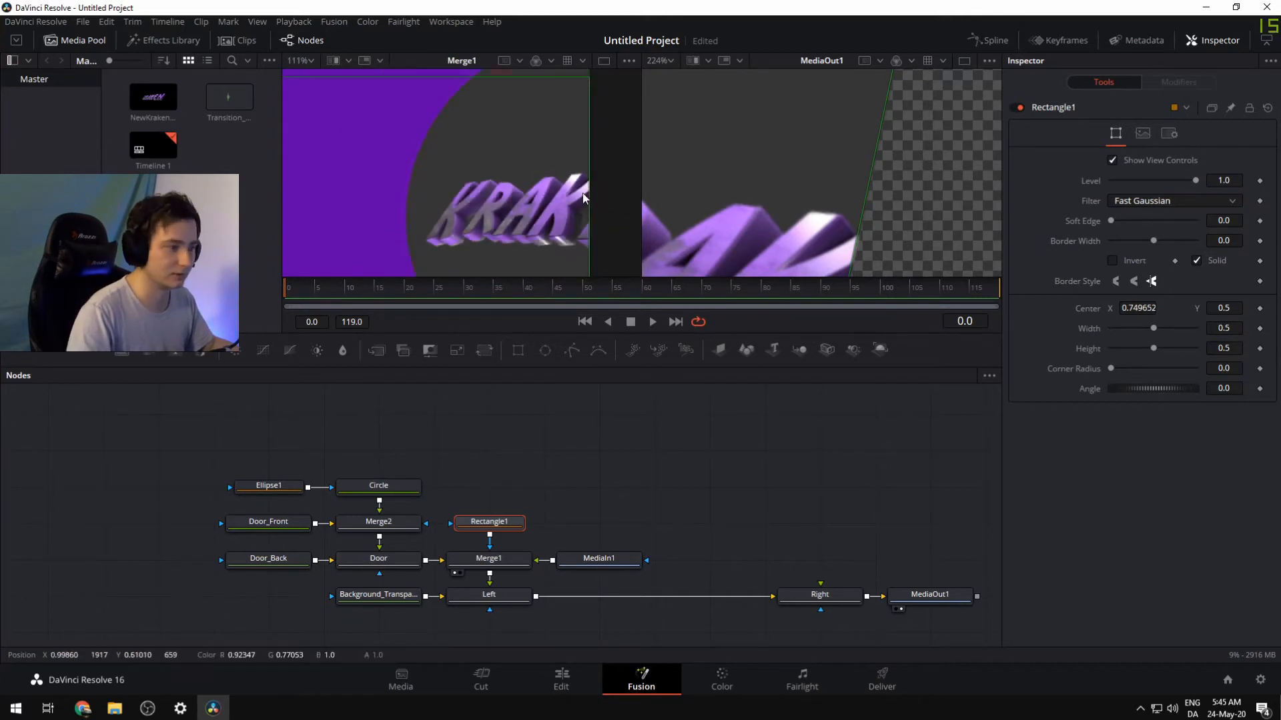
pyautogui.scroll(-10, 582, 193)
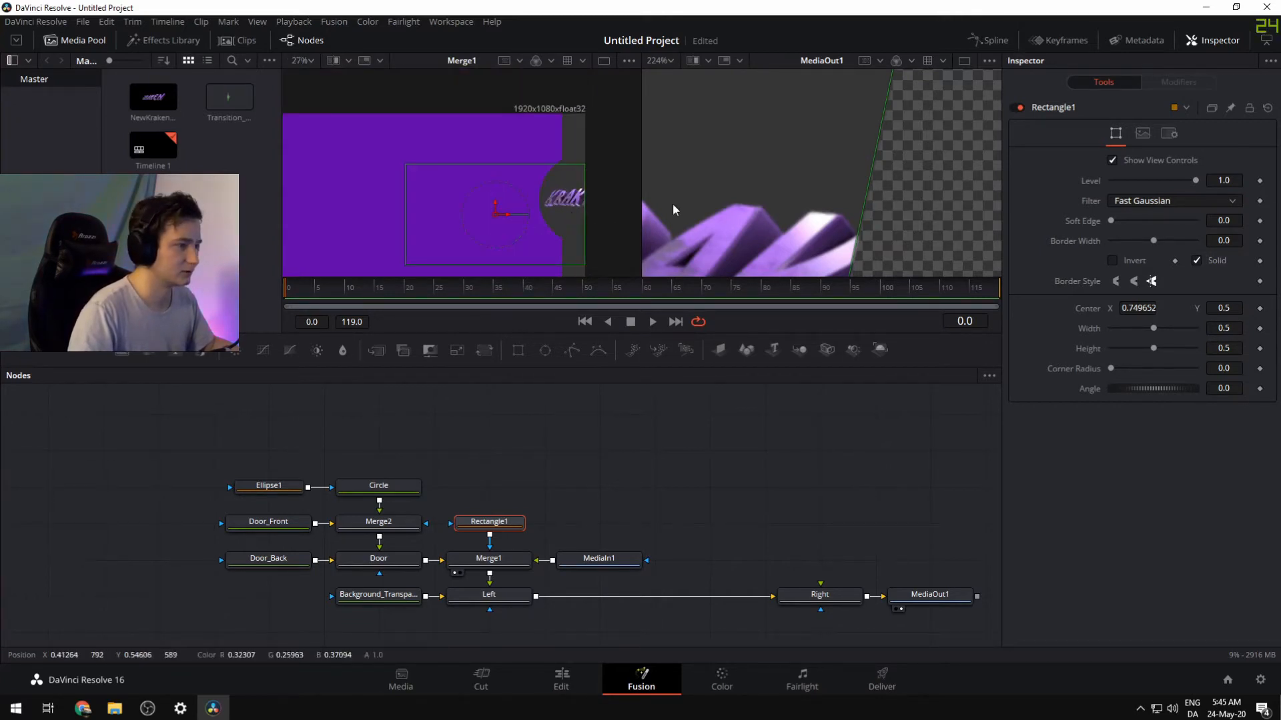
pyautogui.scroll(-12, 767, 210)
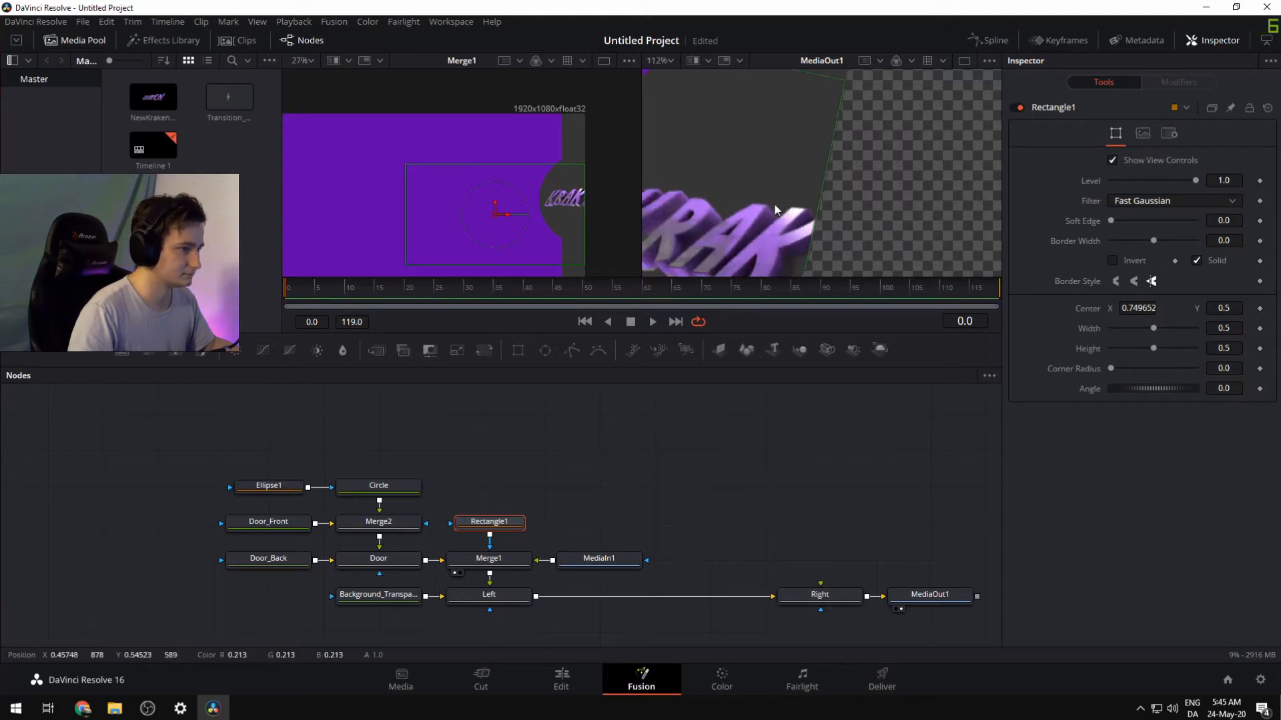
pyautogui.scroll(-1, 744, 225)
pyautogui.scroll(1, 719, 250)
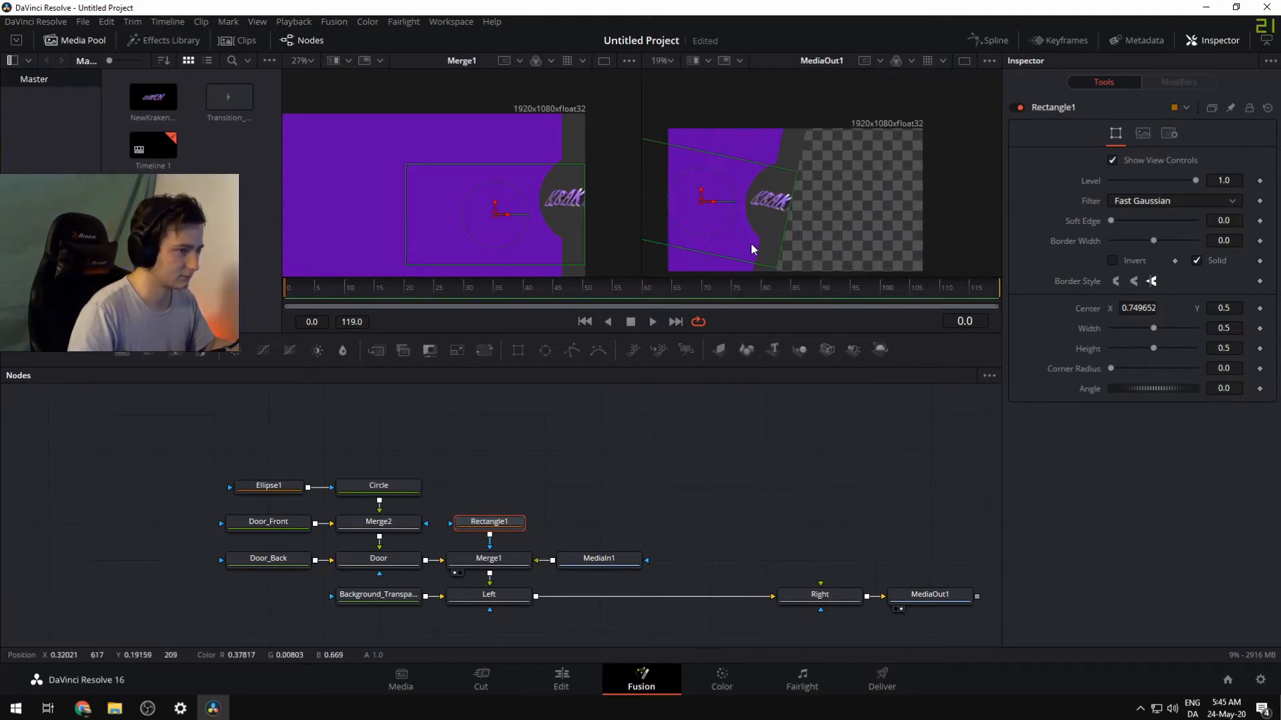
pyautogui.scroll(1, 765, 240)
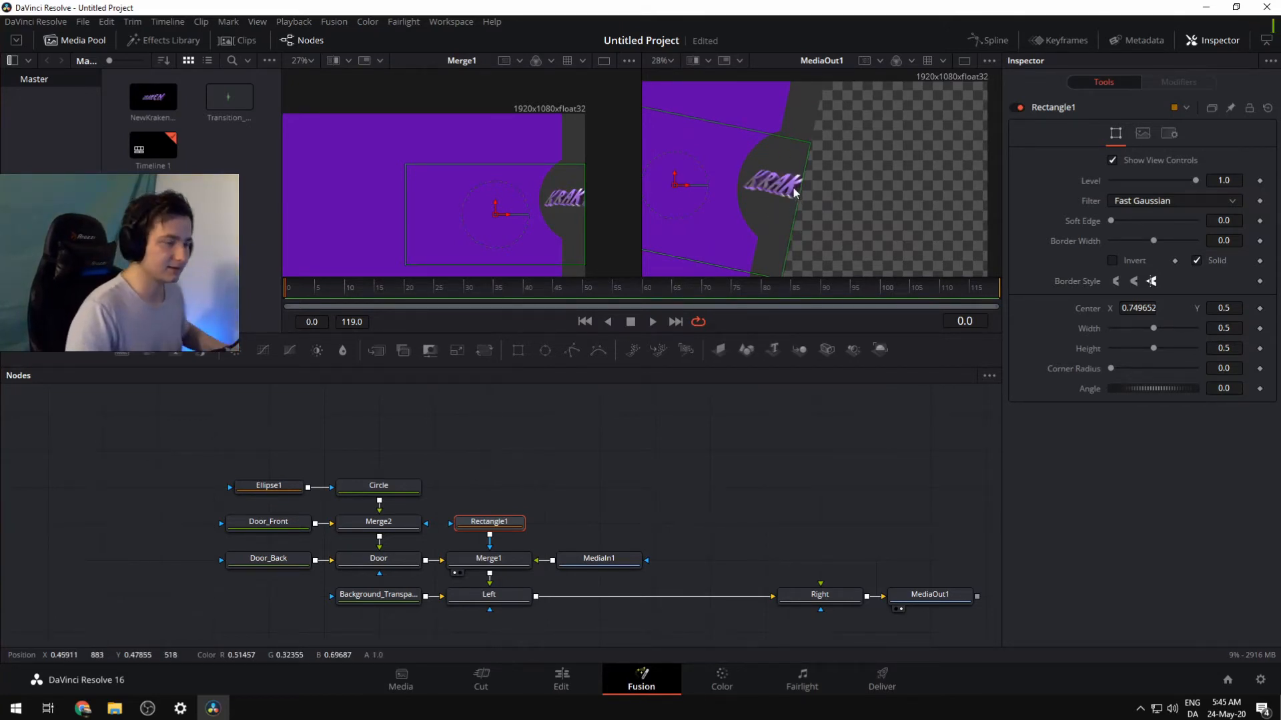
# Try rotating the logo in Merge1 by setting its Angle to 12
pyautogui.click(477, 561)
pyautogui.click(1223, 218)
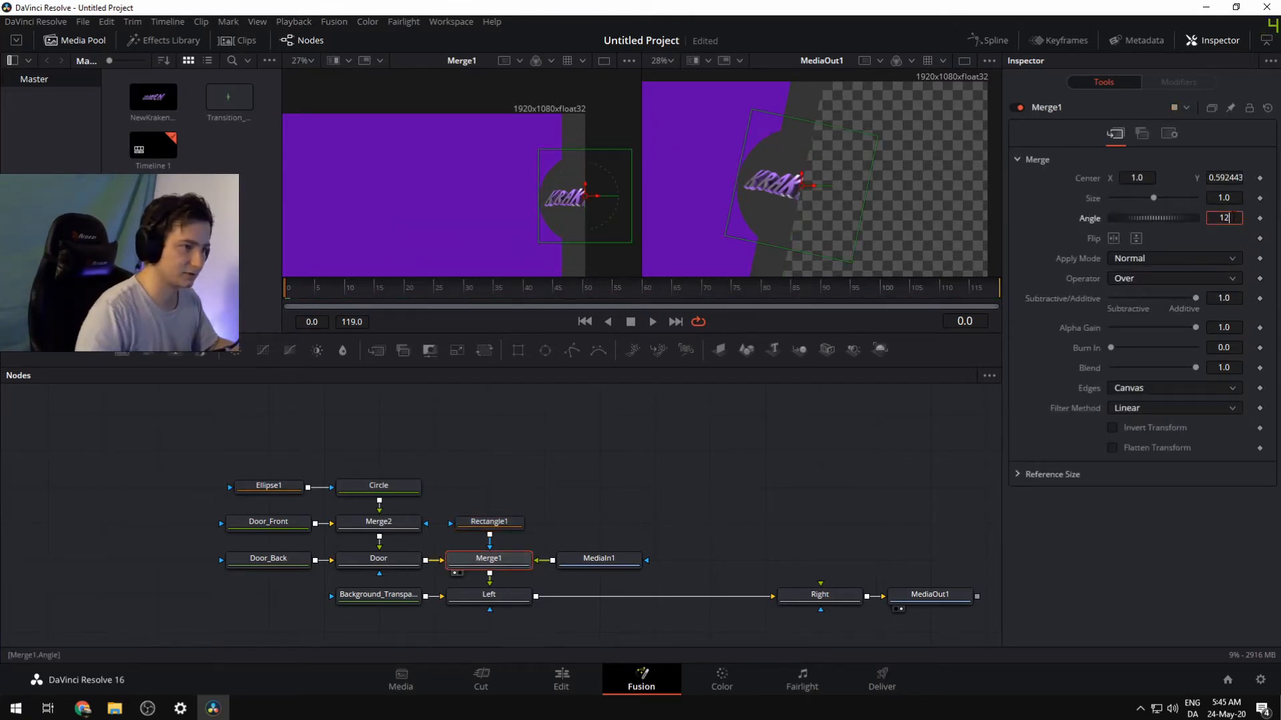
pyautogui.write('12')
pyautogui.press('Tab')
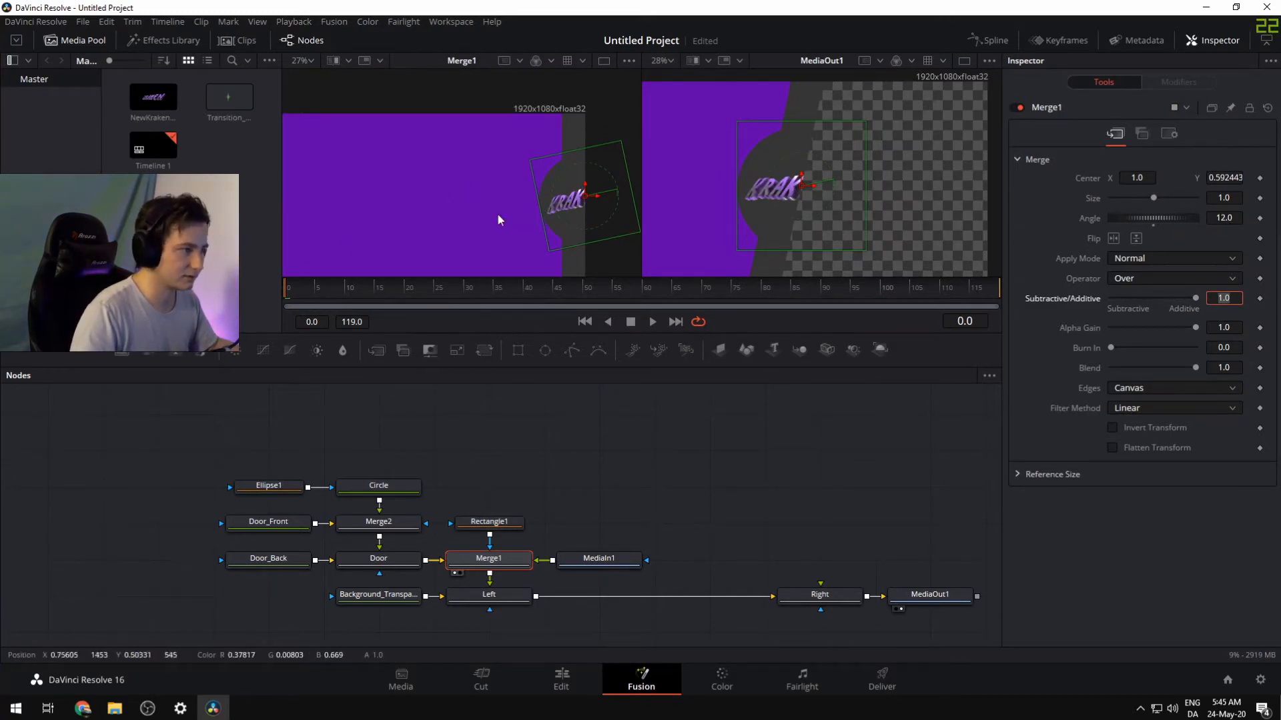
pyautogui.scroll(-2, 498, 213)
pyautogui.scroll(1, 483, 209)
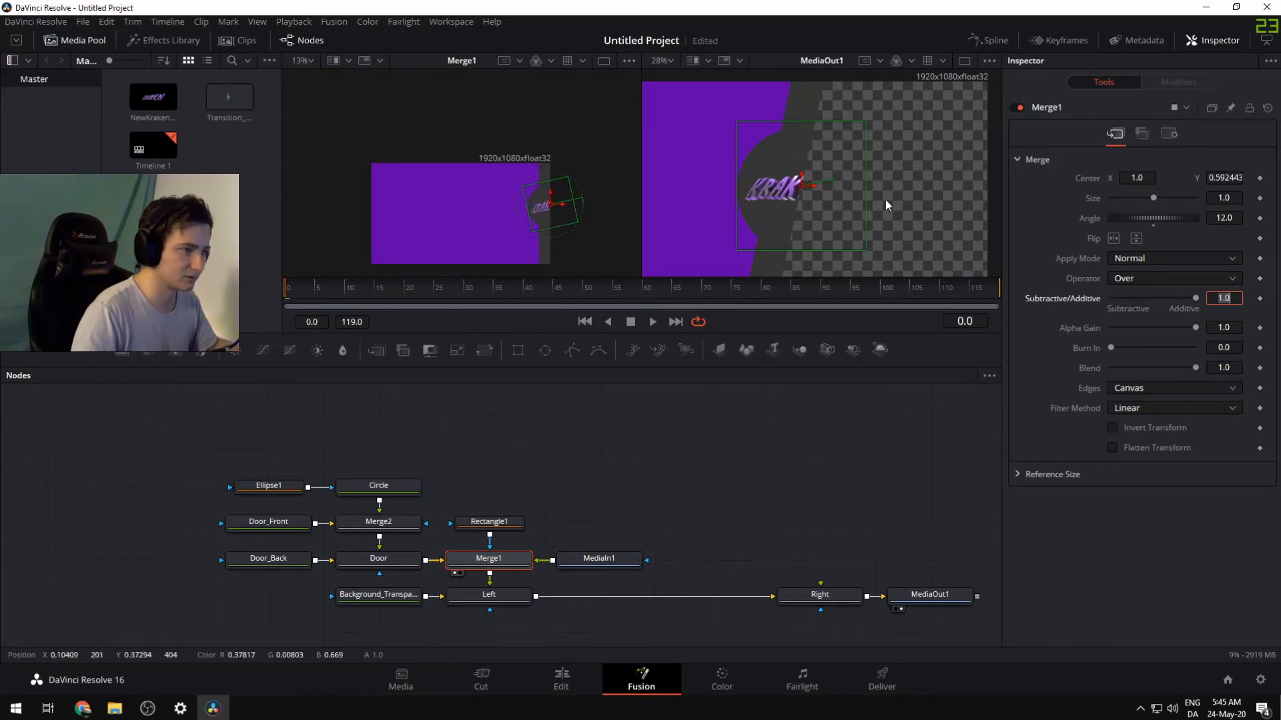
# Set the Merge1 Angle back to 0
pyautogui.scroll(1, 886, 205)
pyautogui.click(1224, 218)
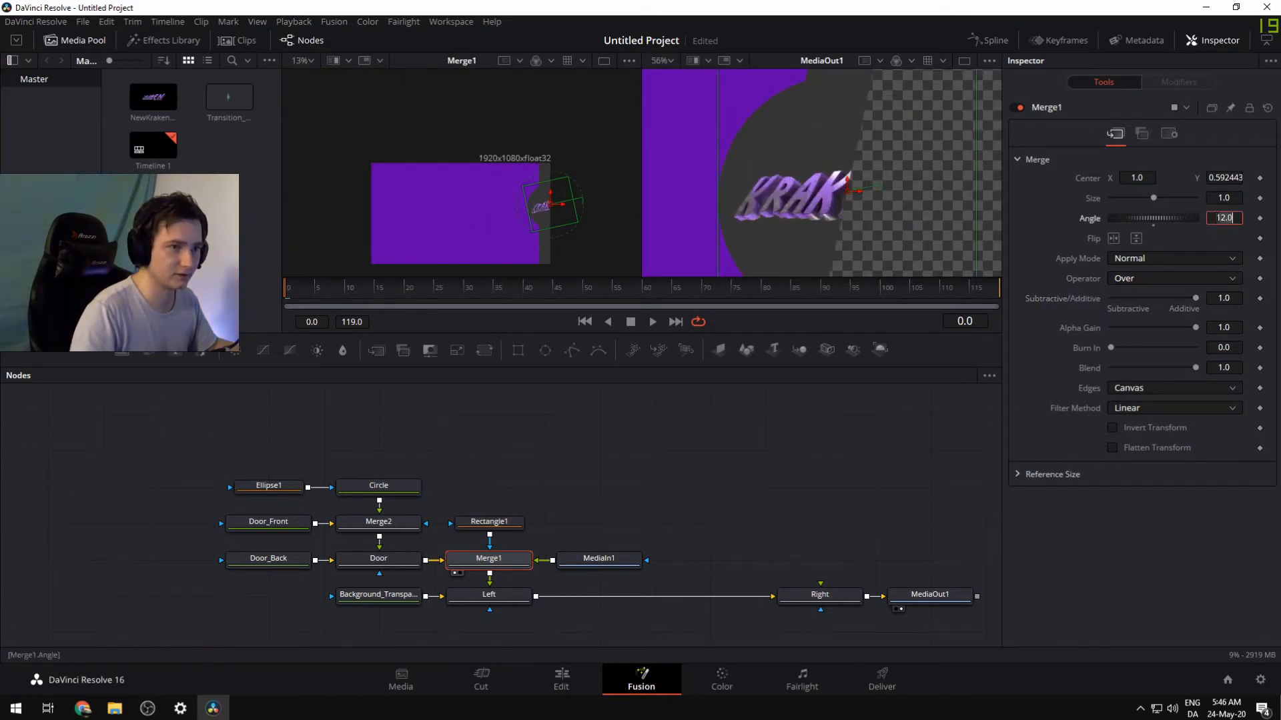
pyautogui.write('0')
pyautogui.press('Return')
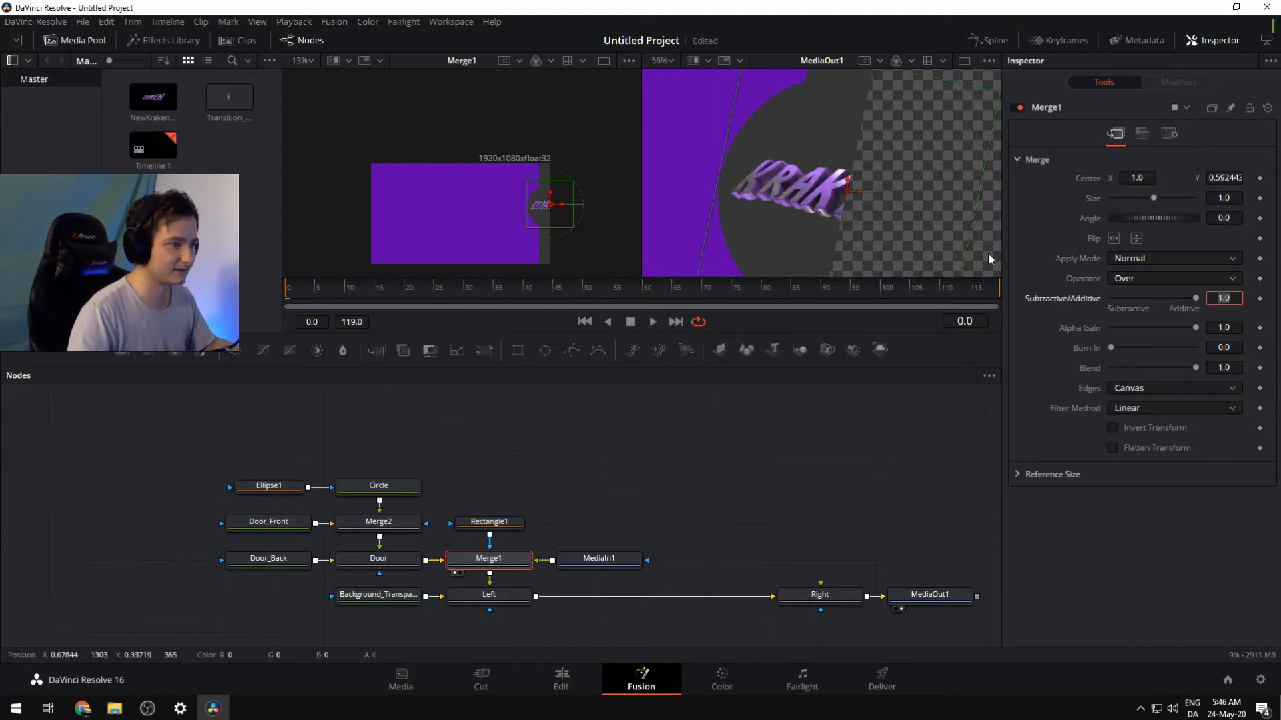
pyautogui.scroll(-1, 891, 214)
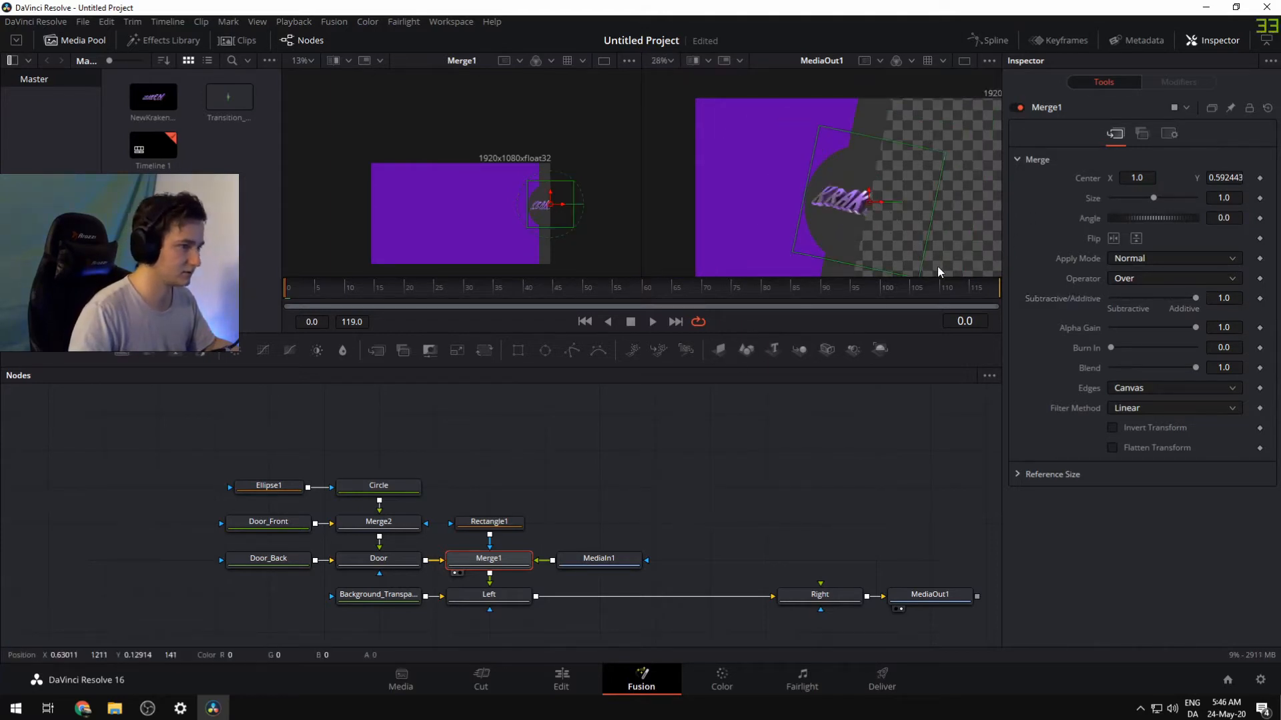
# Inspect where the circle's curve meets the edge of the purple door front in the MediaOut1 view
pyautogui.click(629, 488)
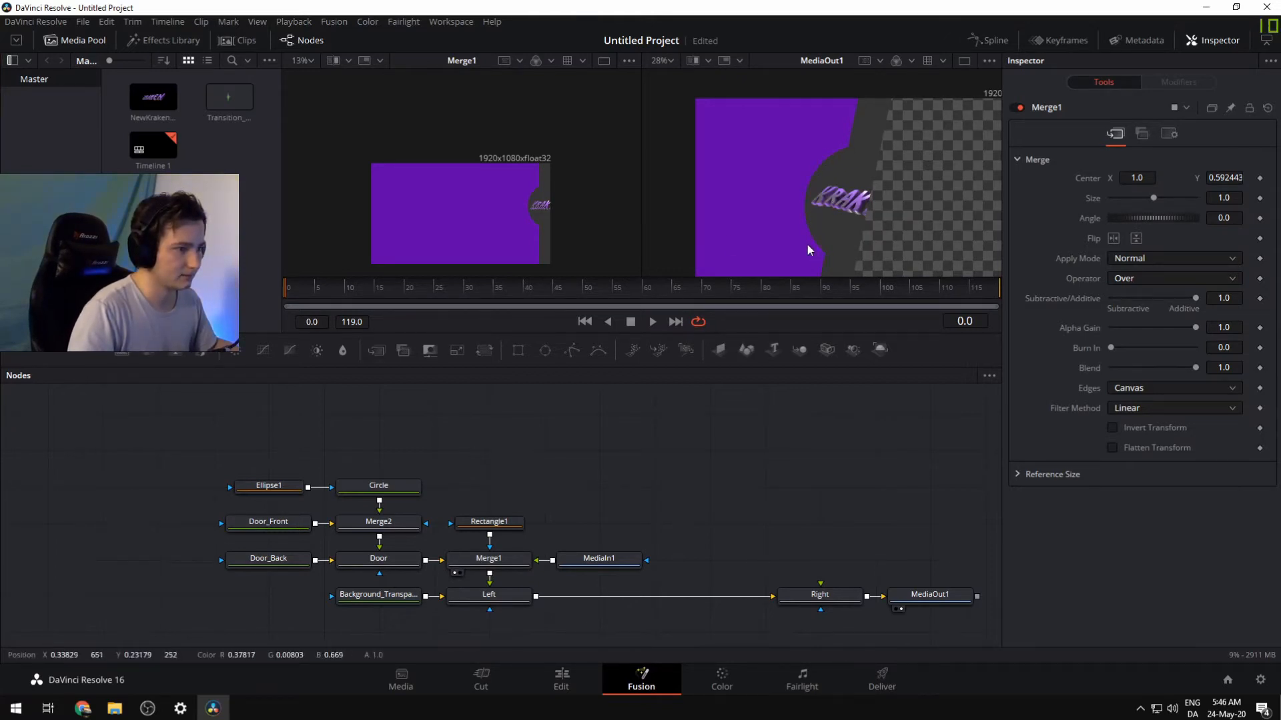
pyautogui.scroll(5, 845, 160)
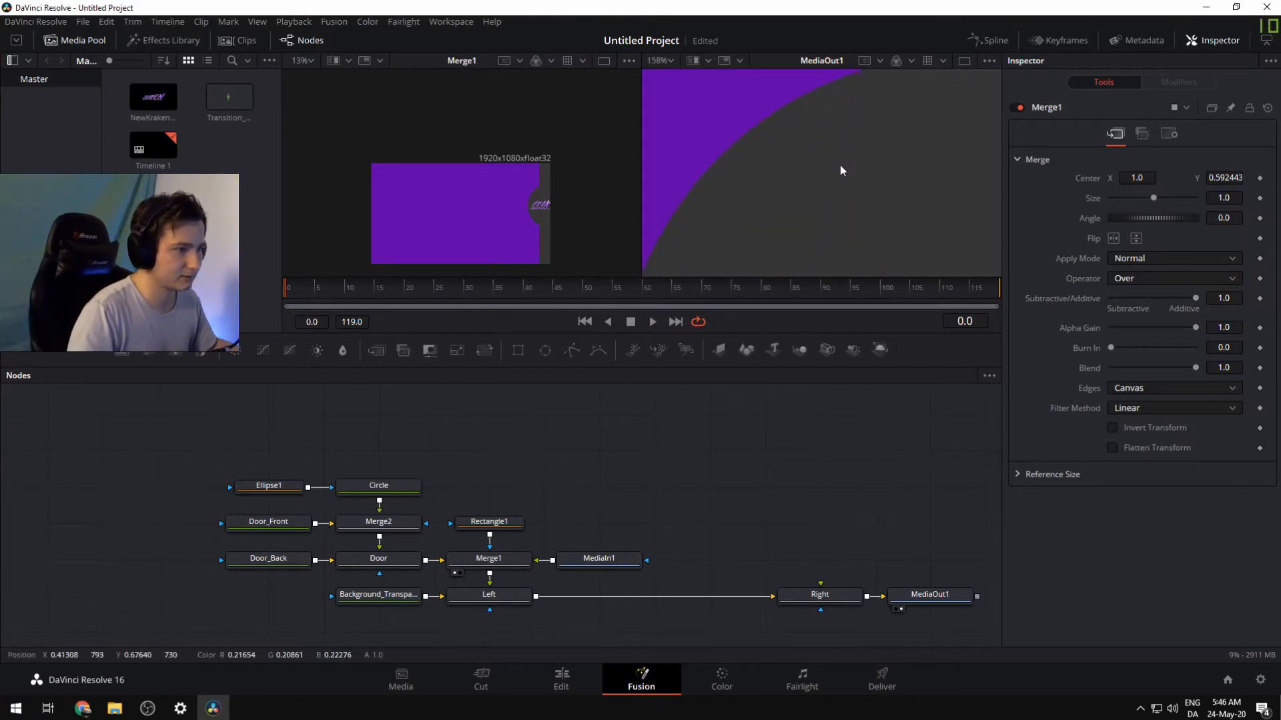
pyautogui.click(268, 559)
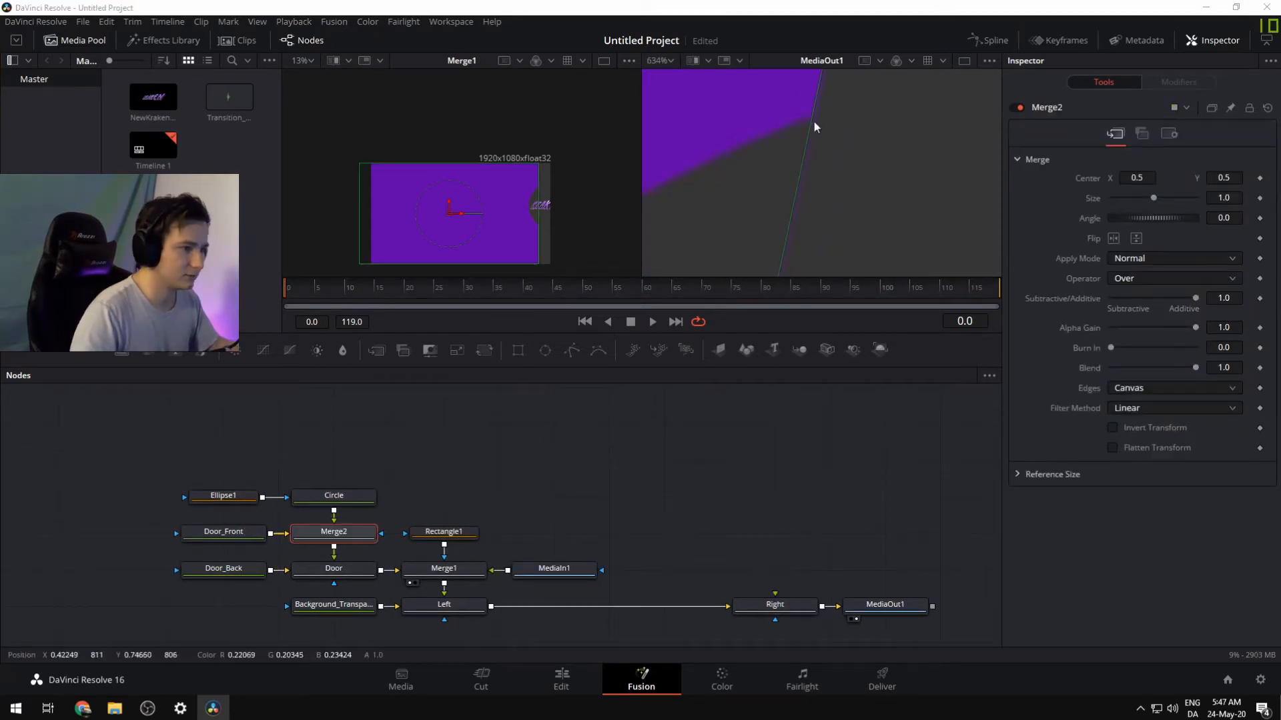
pyautogui.scroll(2, 806, 187)
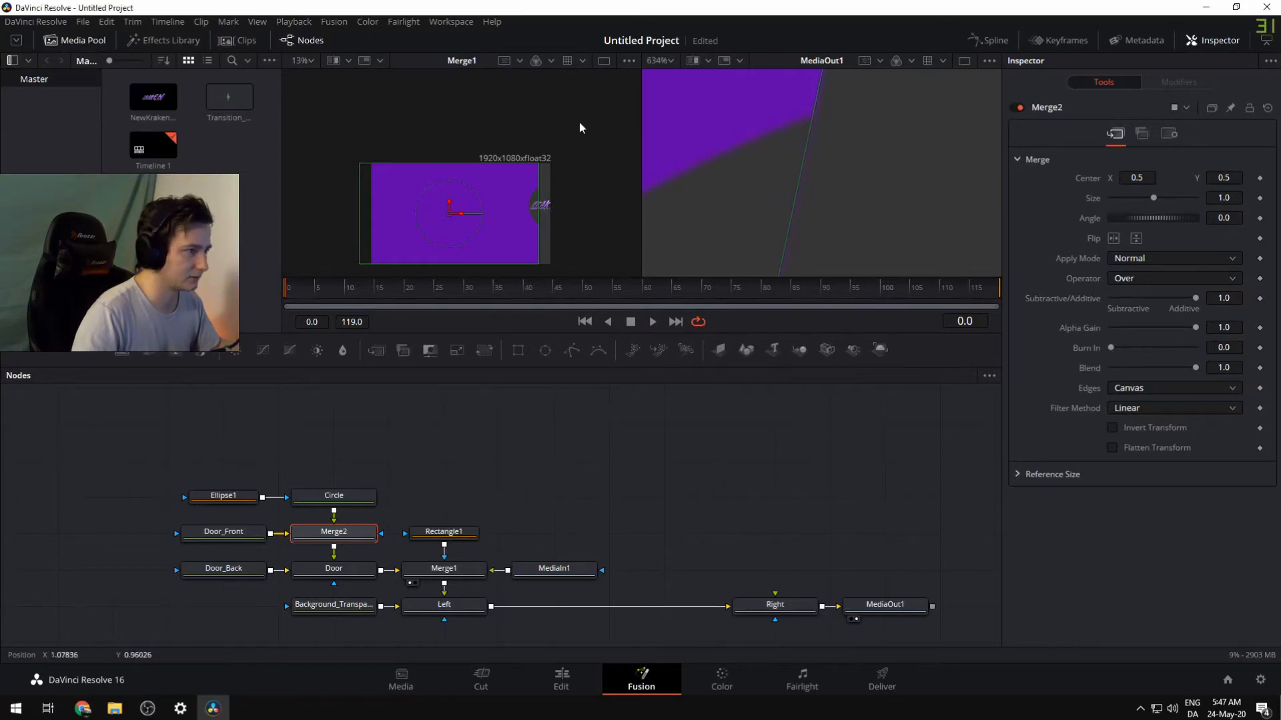
pyautogui.scroll(-10, 845, 205)
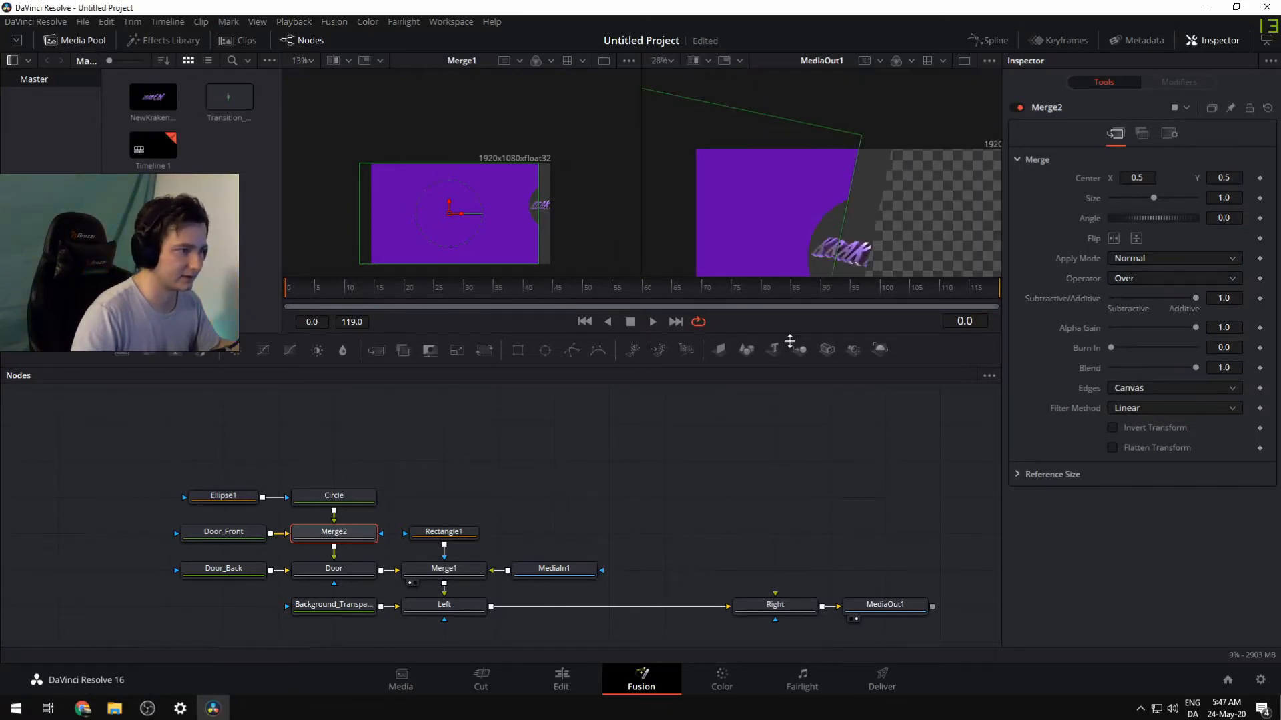
# Align the circle with the door edge by nudging Merge2 to Center X about 0.504 and the Ellipse1 mask to Center X about 1.062
pyautogui.click(774, 605)
pyautogui.scroll(7, 838, 206)
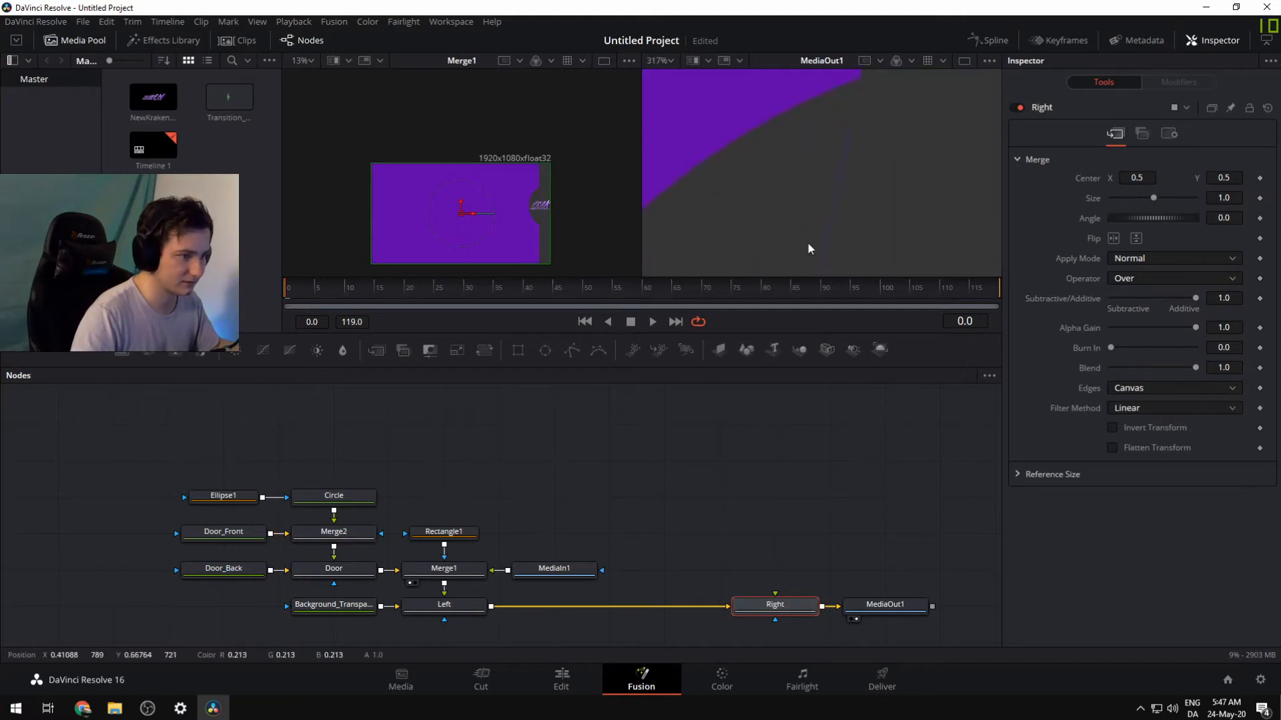
pyautogui.click(326, 533)
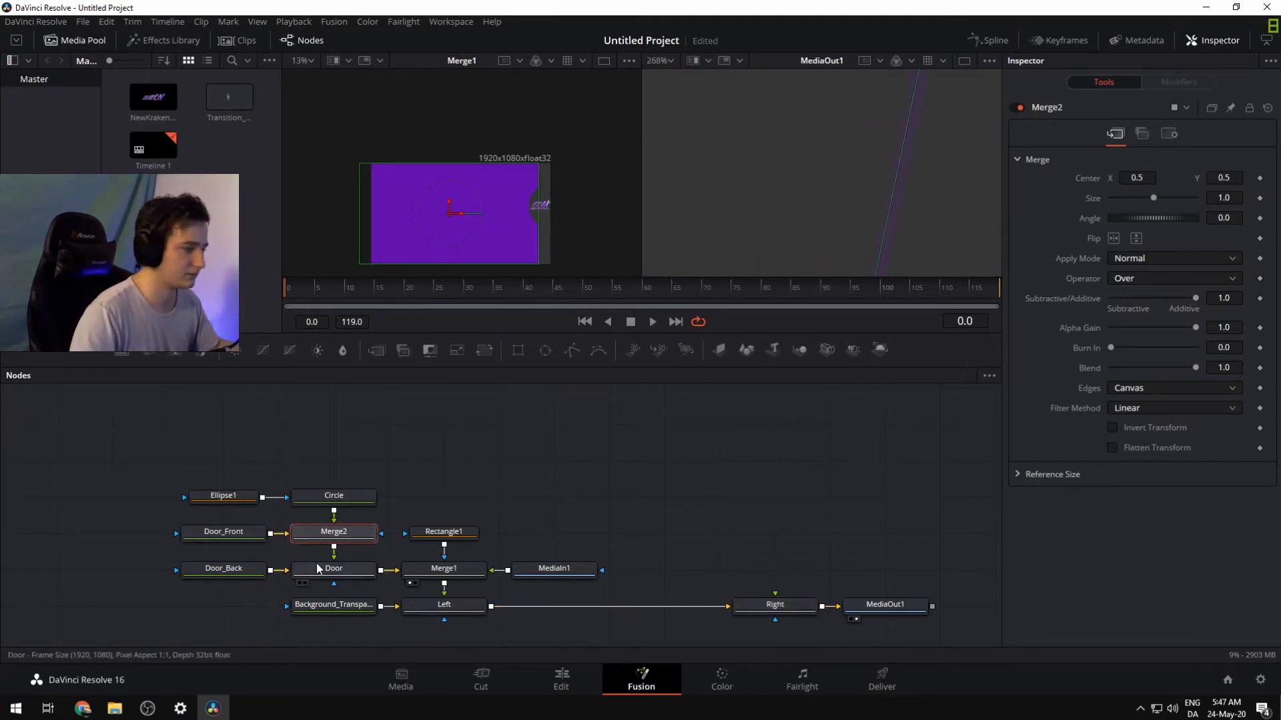
pyautogui.scroll(-4, 753, 193)
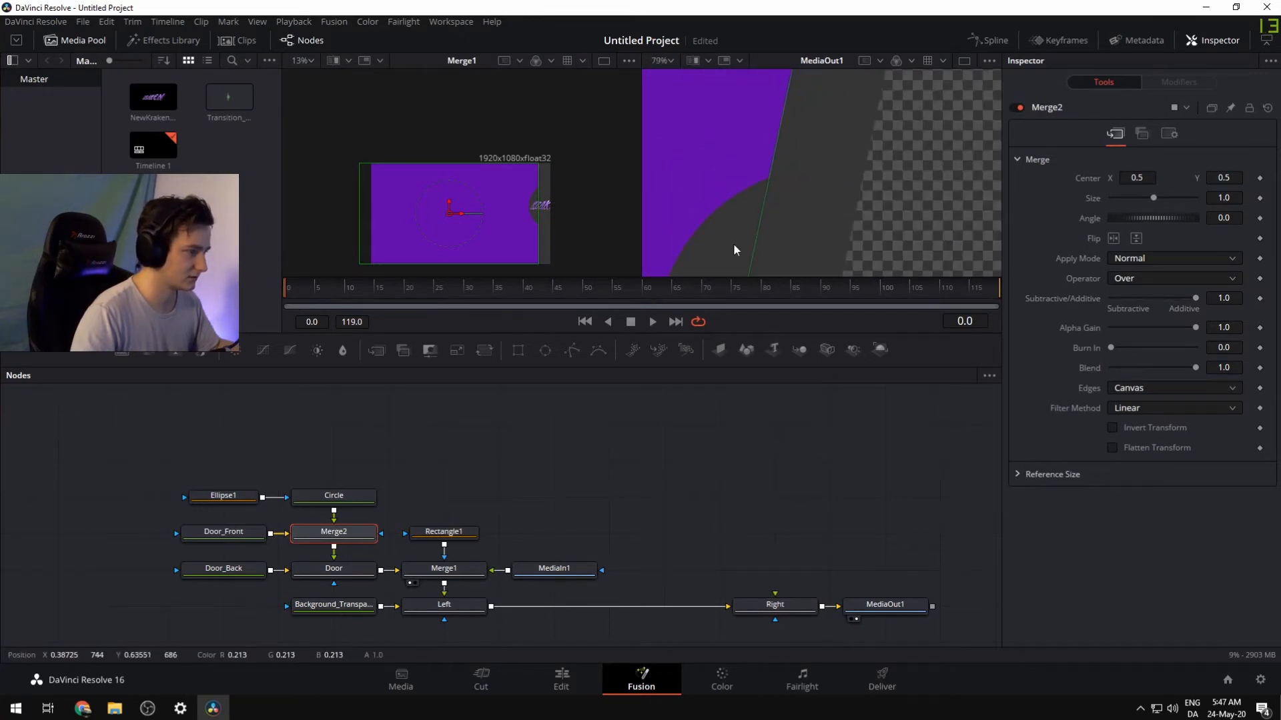
pyautogui.scroll(-2, 752, 175)
pyautogui.scroll(4, 752, 175)
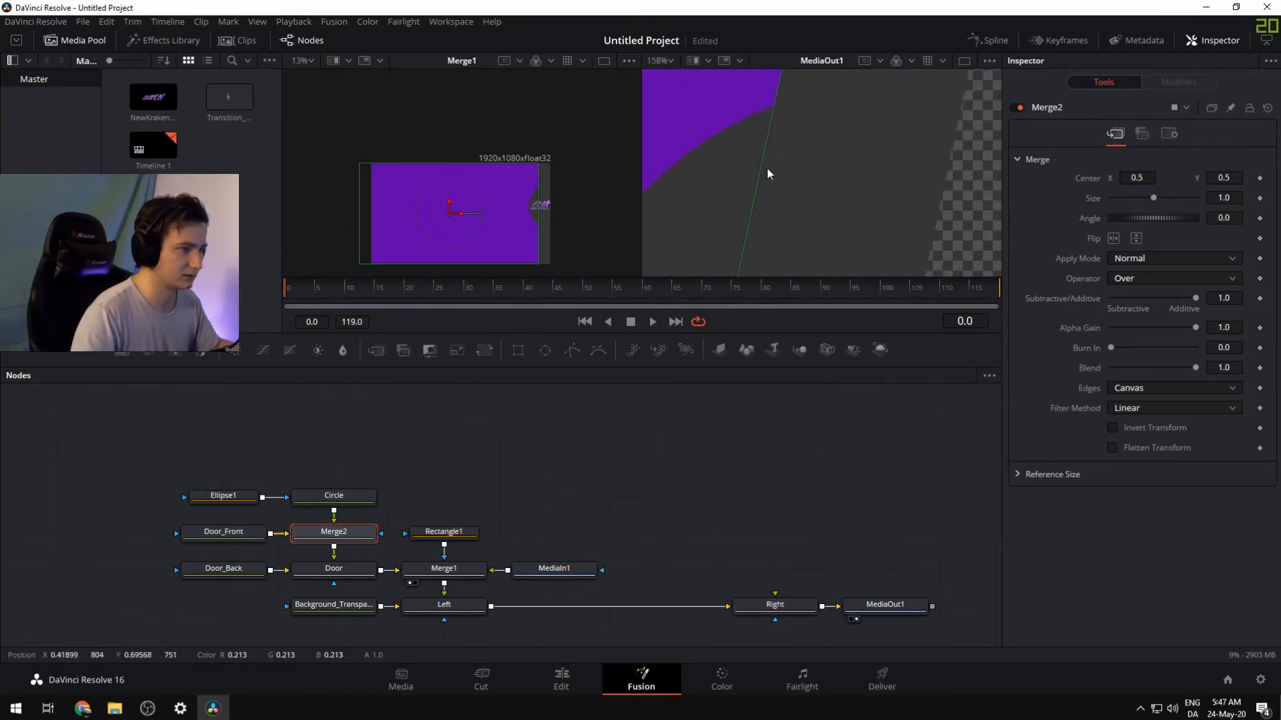
pyautogui.scroll(3, 863, 164)
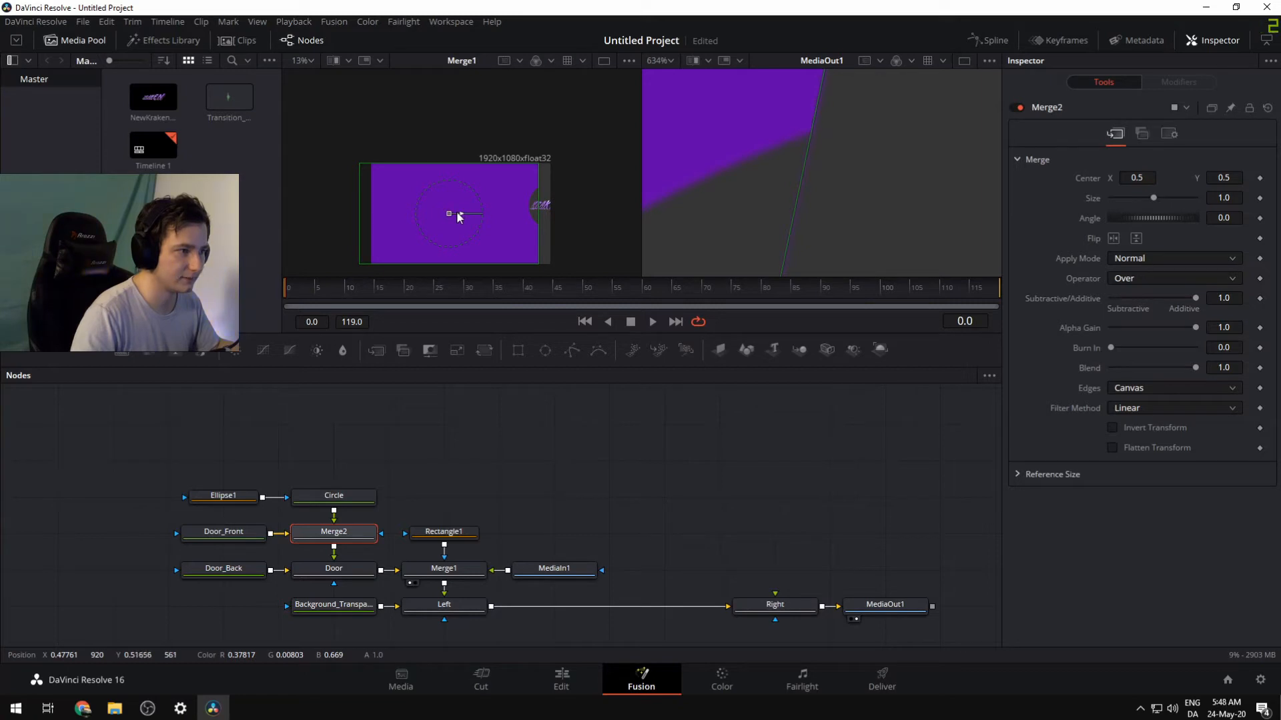
pyautogui.moveTo(459, 217); pyautogui.dragTo(460, 219)
pyautogui.scroll(-10, 747, 205)
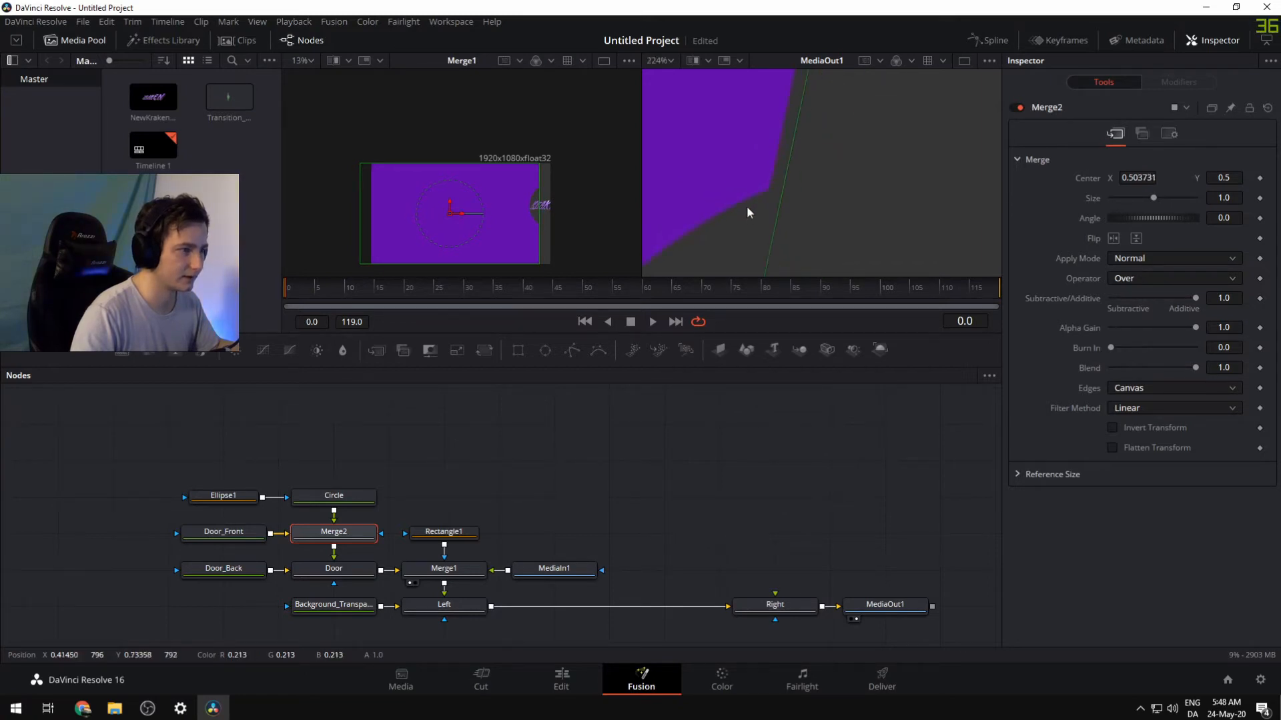
pyautogui.scroll(-2, 682, 210)
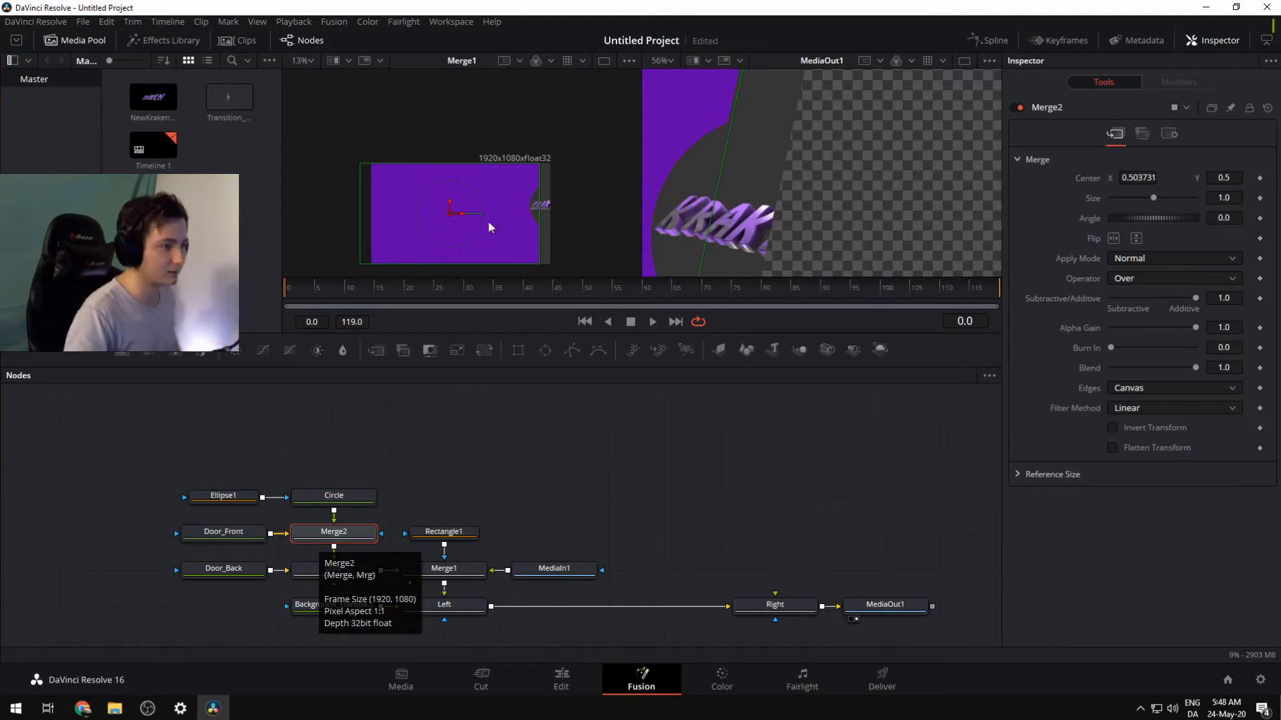
pyautogui.click(229, 495)
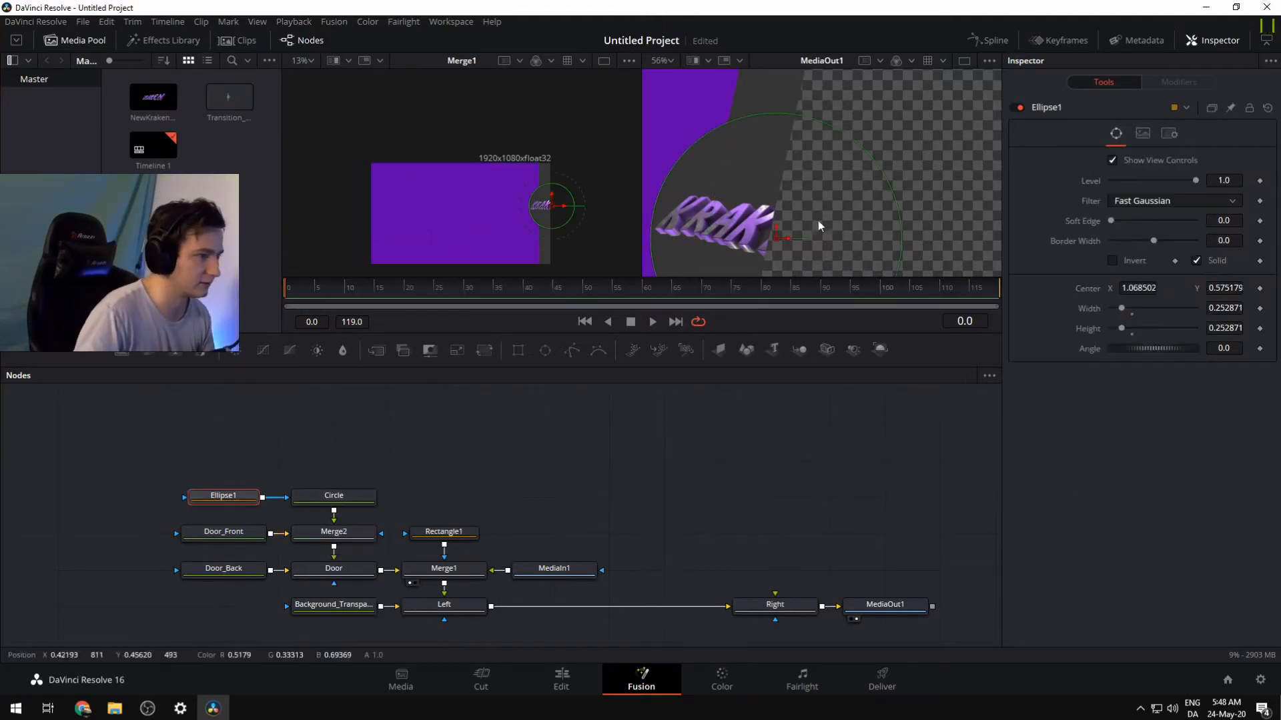
pyautogui.moveTo(783, 240)
pyautogui.mouseDown()
pyautogui.moveTo(705, 247)
pyautogui.moveTo(779, 245)
pyautogui.mouseUp()
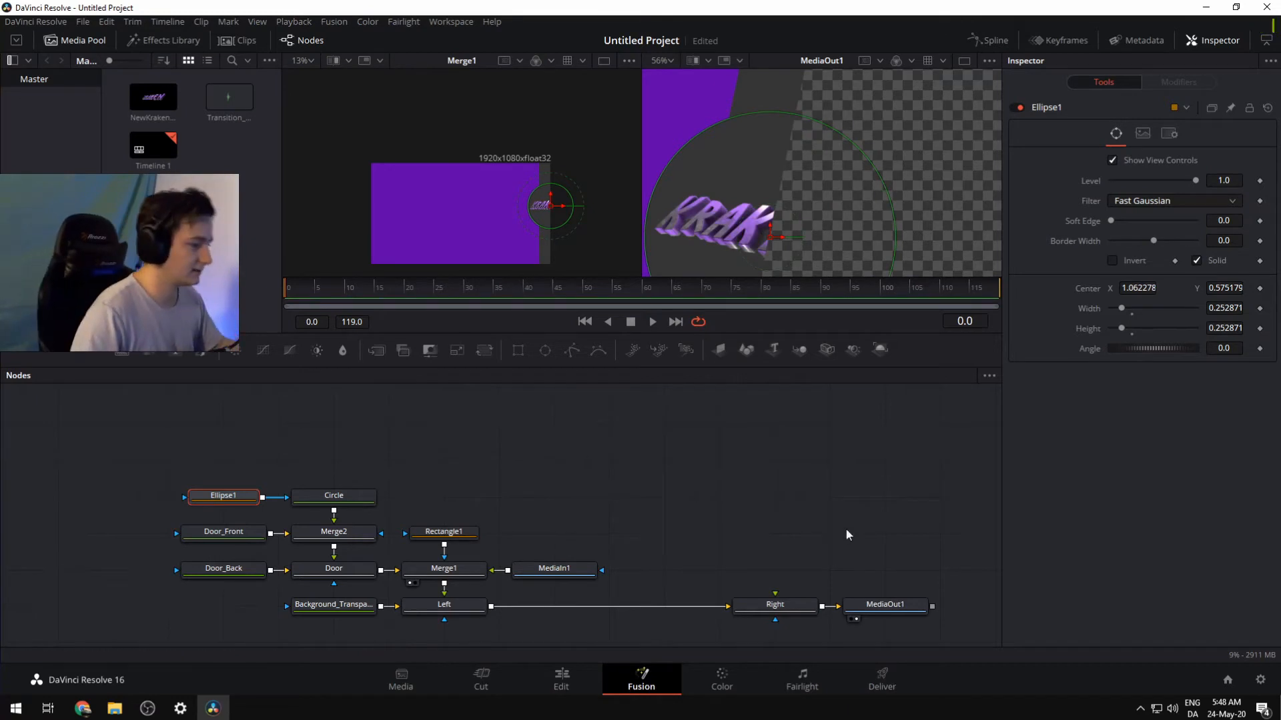
# Duplicate the nine left-door nodes, including Ellipse1, Rectangle1, Merge1 and MediaIn1, into the empty graph area above the Right merge
pyautogui.moveTo(687, 442); pyautogui.dragTo(147, 575)
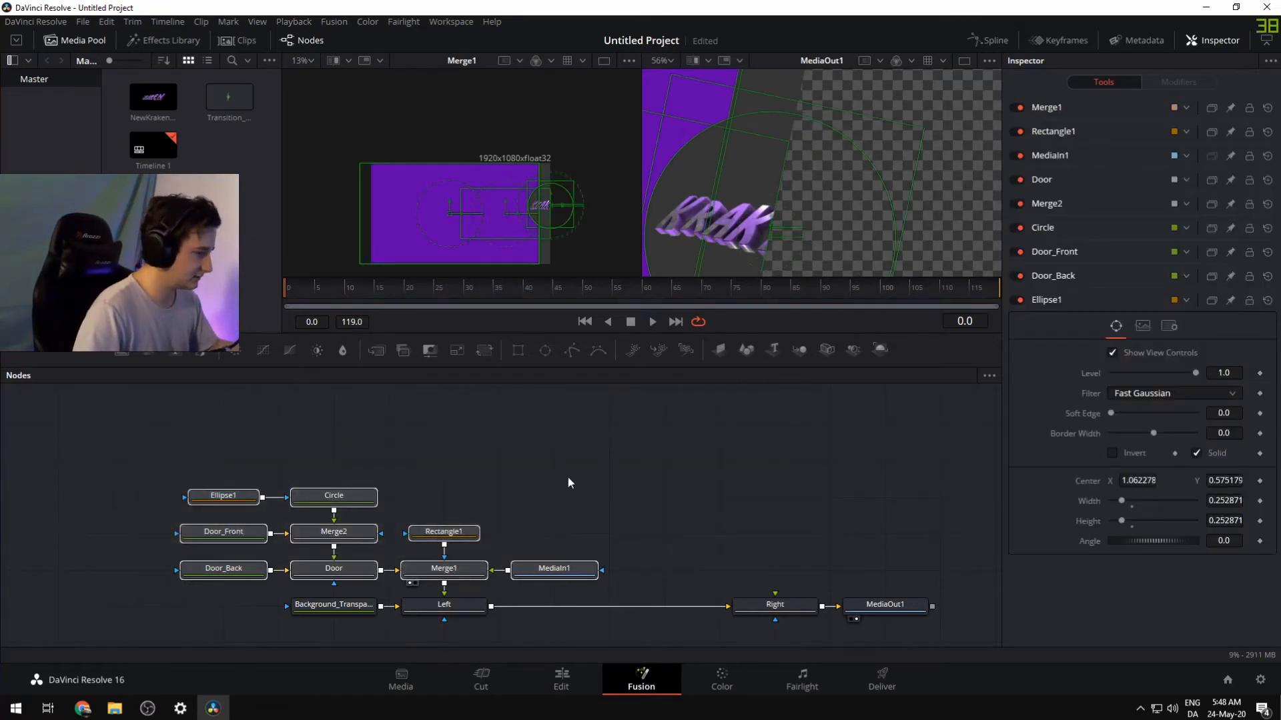
pyautogui.scroll(-2, 663, 477)
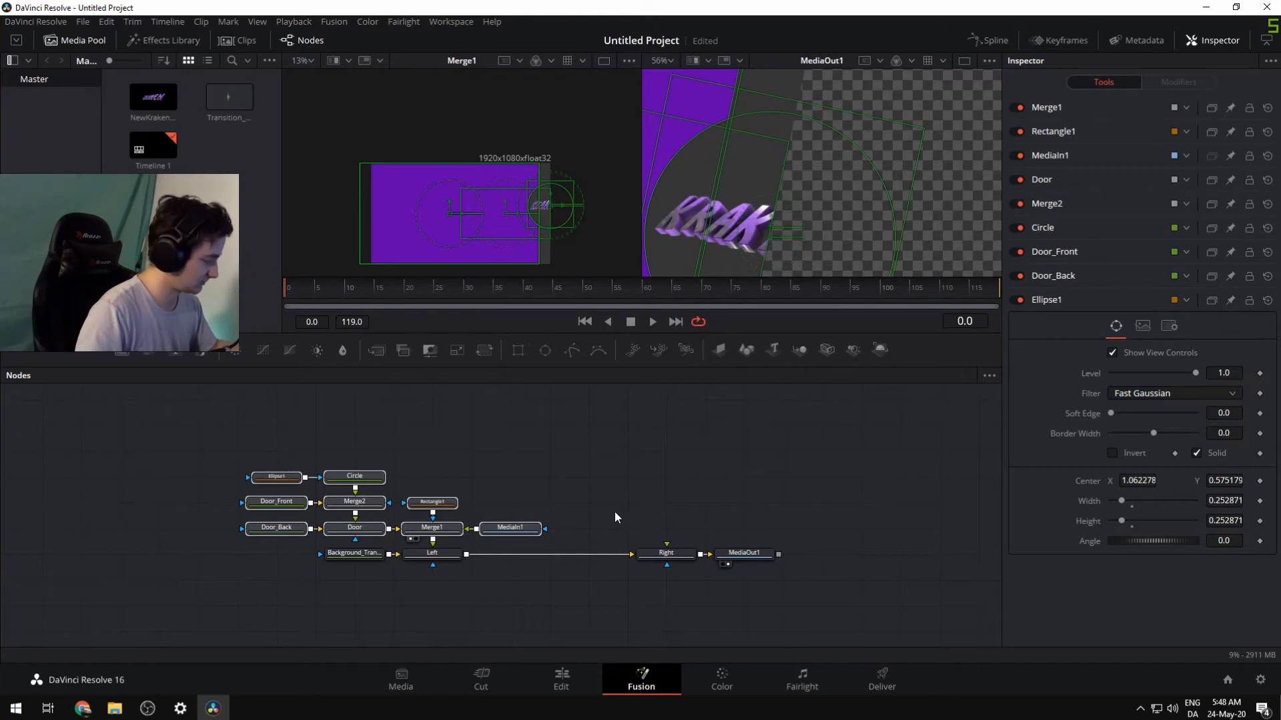
pyautogui.click(711, 457)
pyautogui.hotkey('ctrl', 'v')
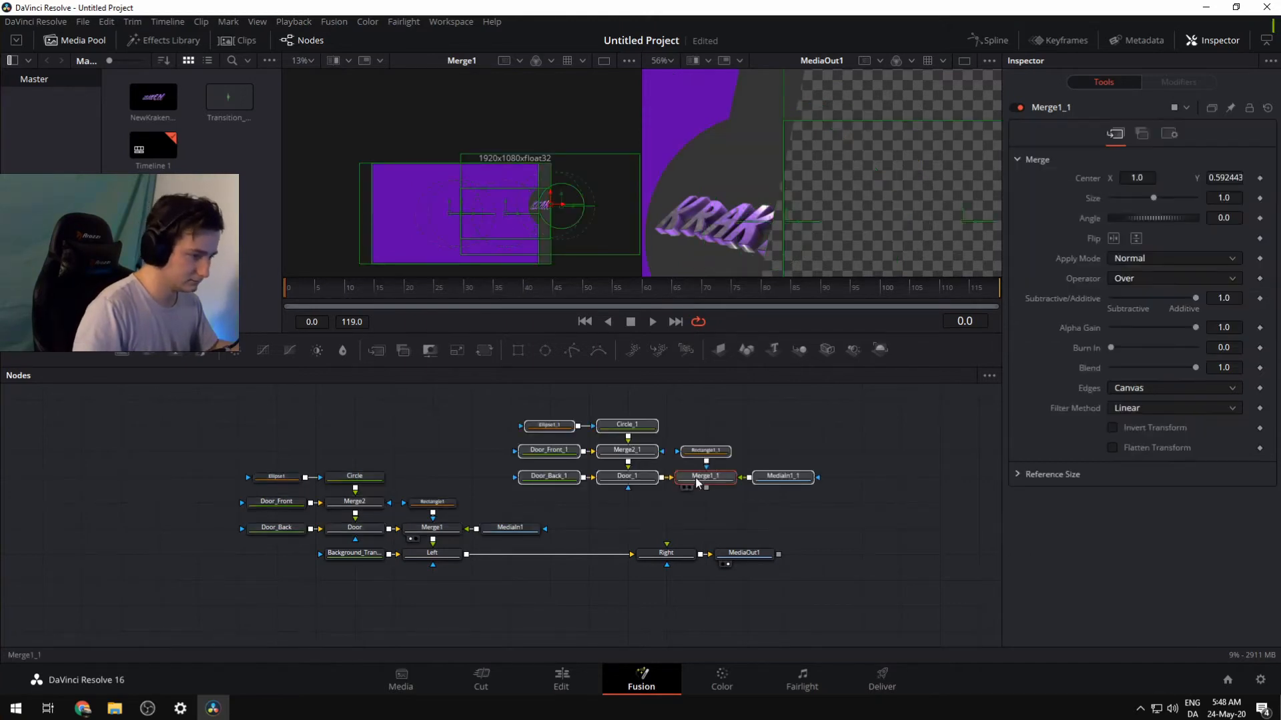
# Connect Merge1_1 to the foreground input of the Right merge and arrange the copied nodes neatly above it
pyautogui.moveTo(695, 477); pyautogui.dragTo(668, 551)
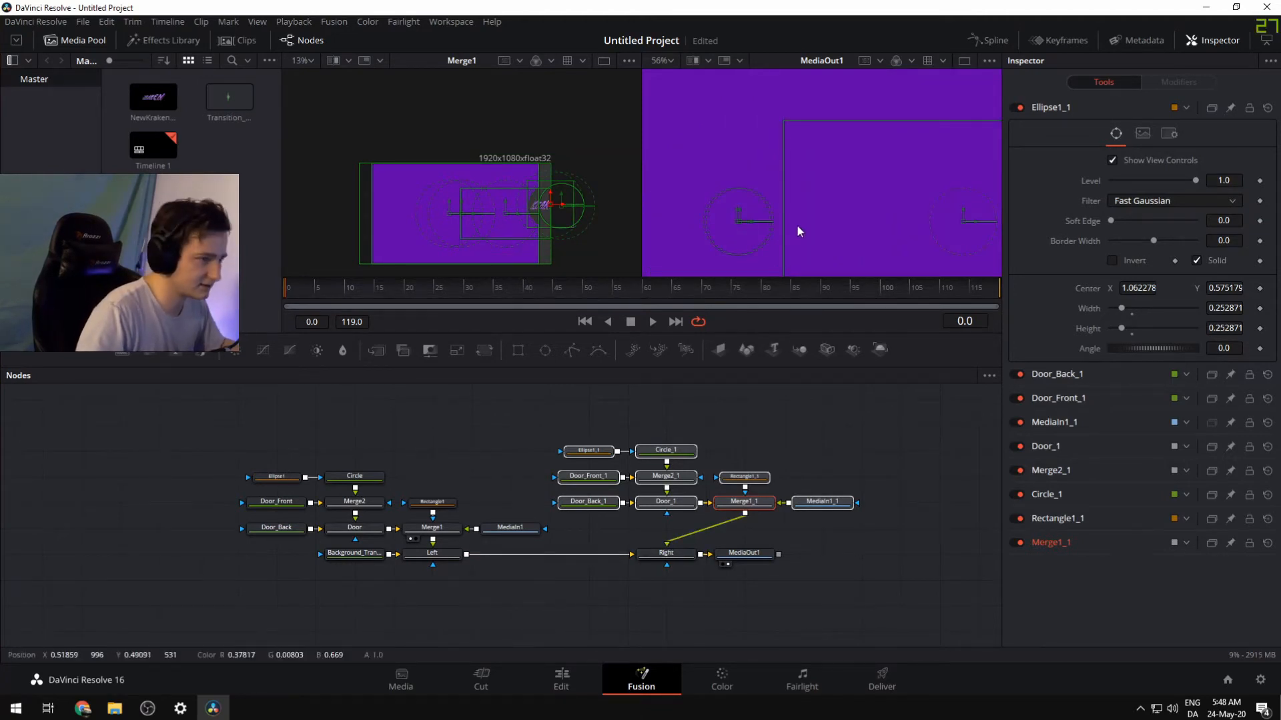
pyautogui.scroll(-5, 797, 224)
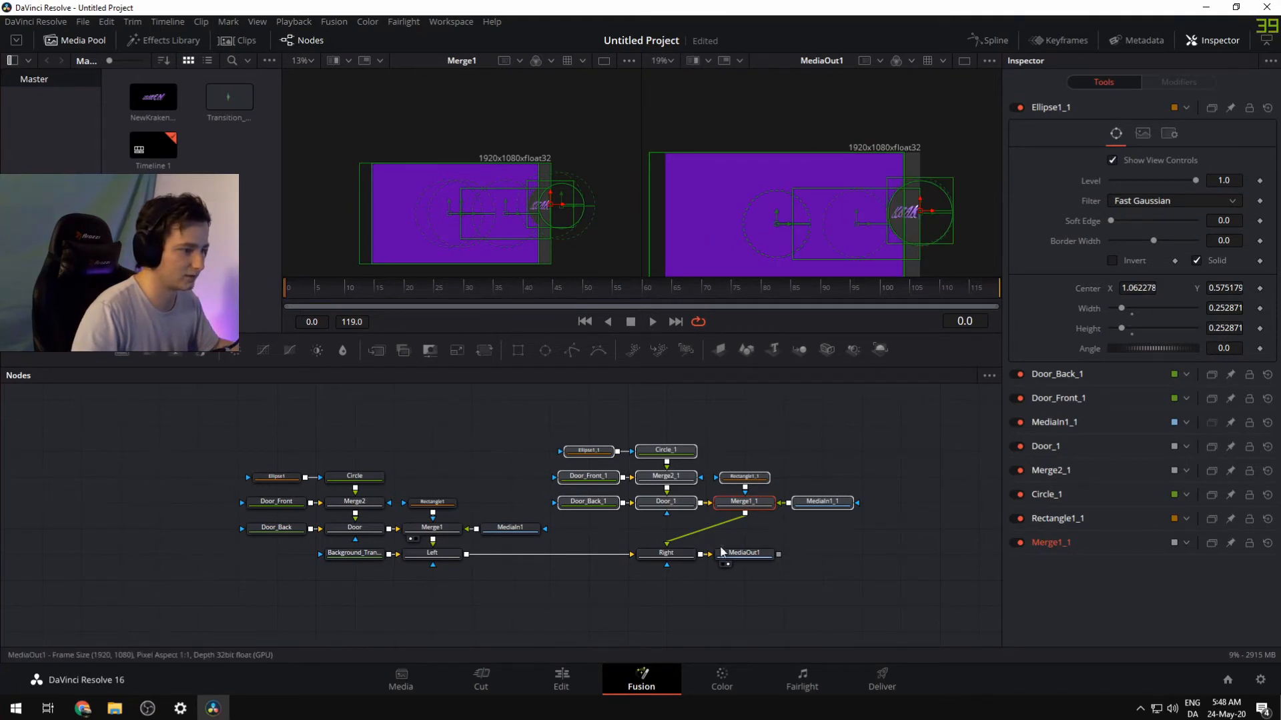
pyautogui.scroll(-2, 680, 238)
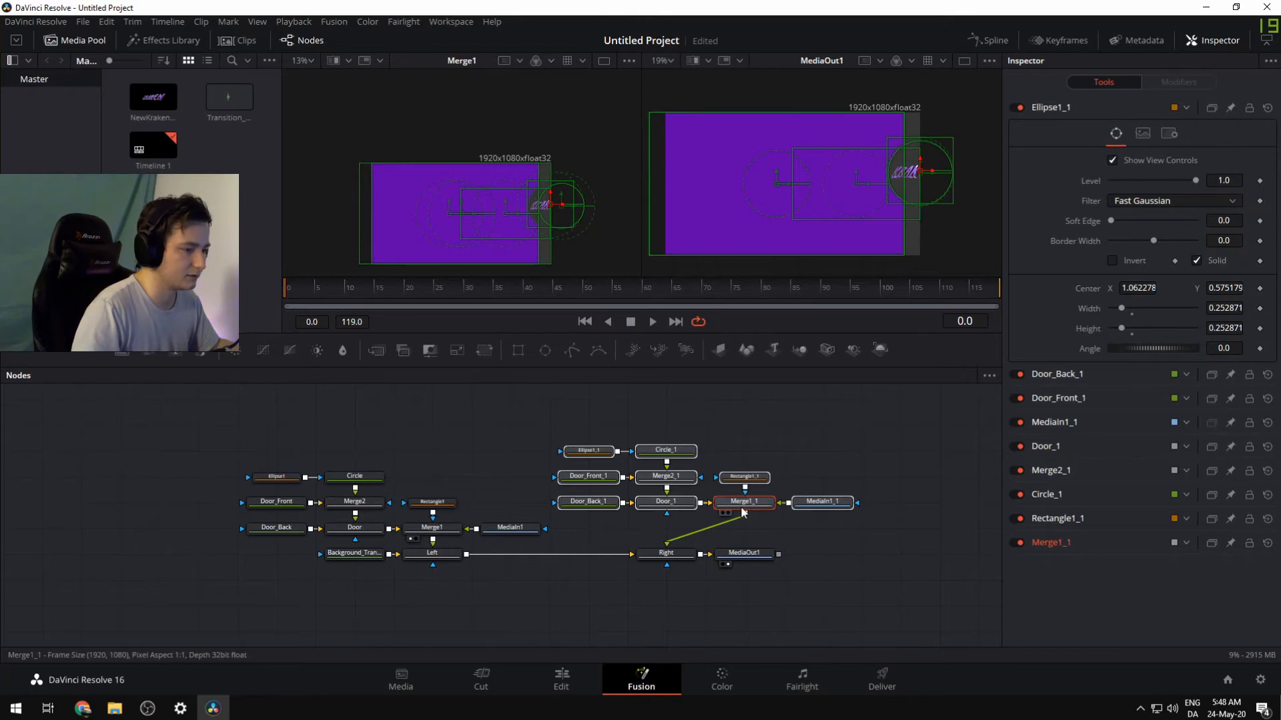
pyautogui.moveTo(742, 512); pyautogui.dragTo(704, 509)
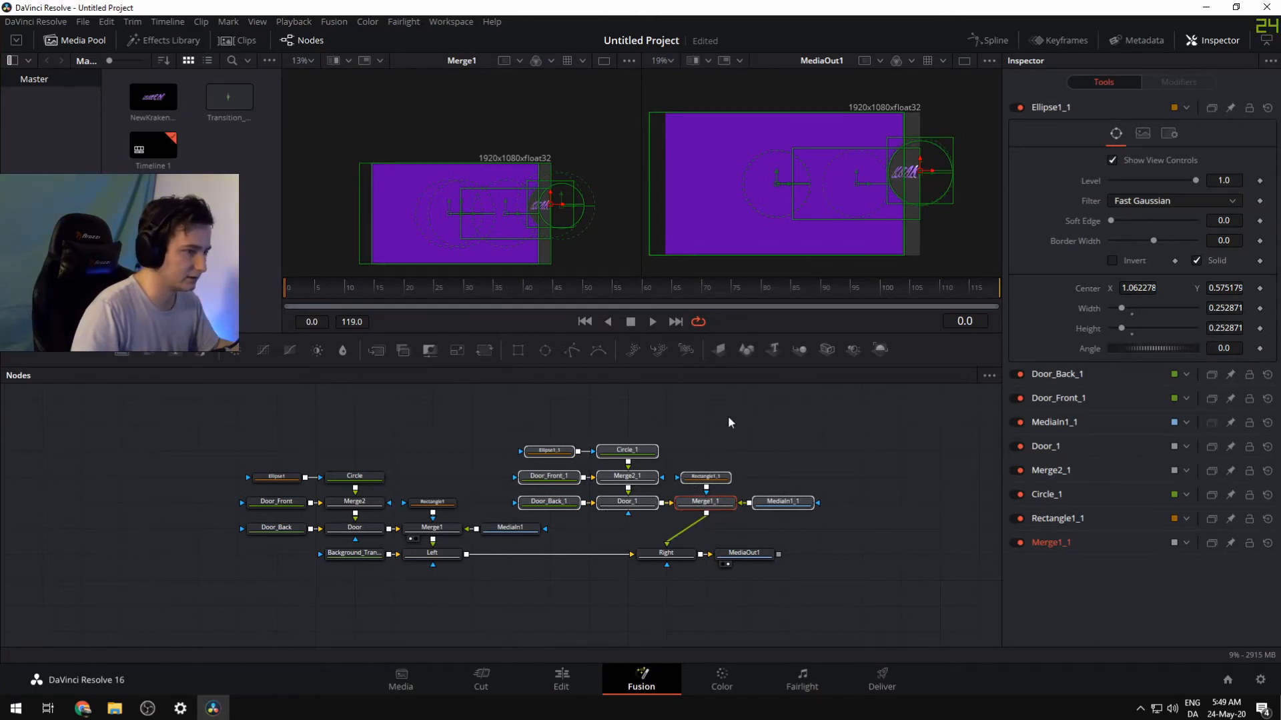
# Move the Right merge horizontally to Center X about 1.261 and set its Angle to -12
pyautogui.click(667, 557)
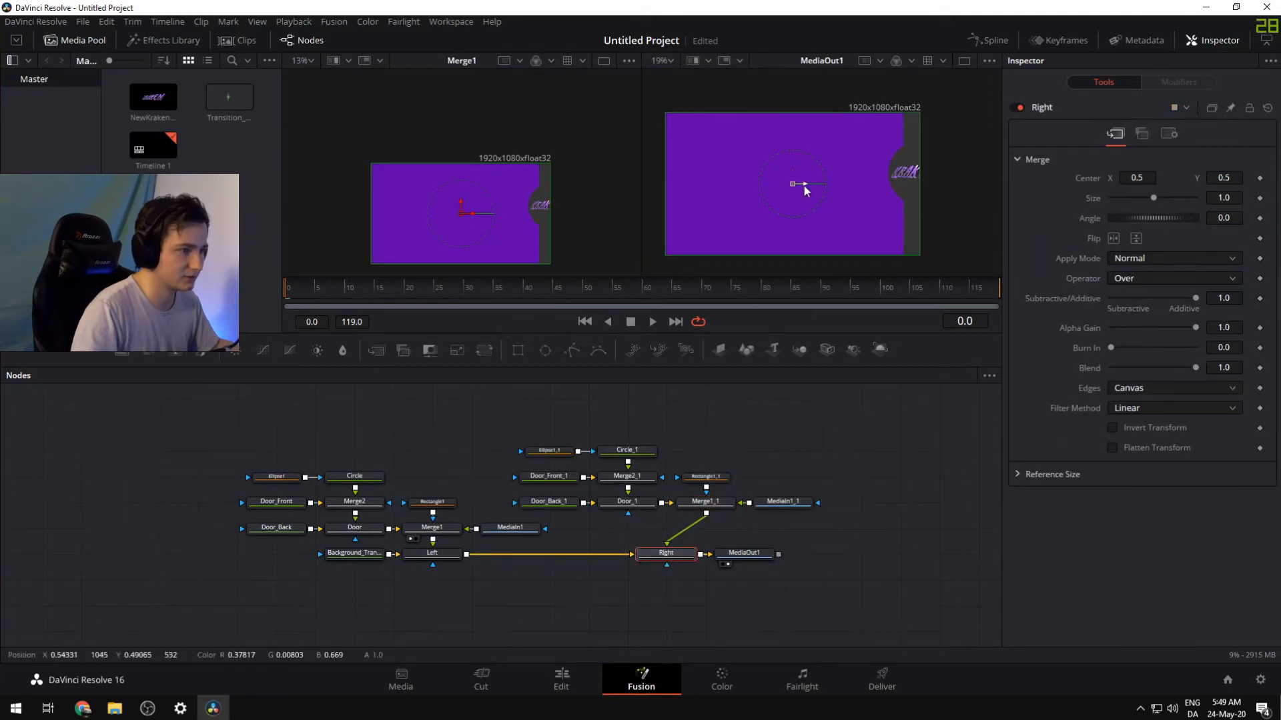
pyautogui.moveTo(803, 185); pyautogui.dragTo(1001, 185)
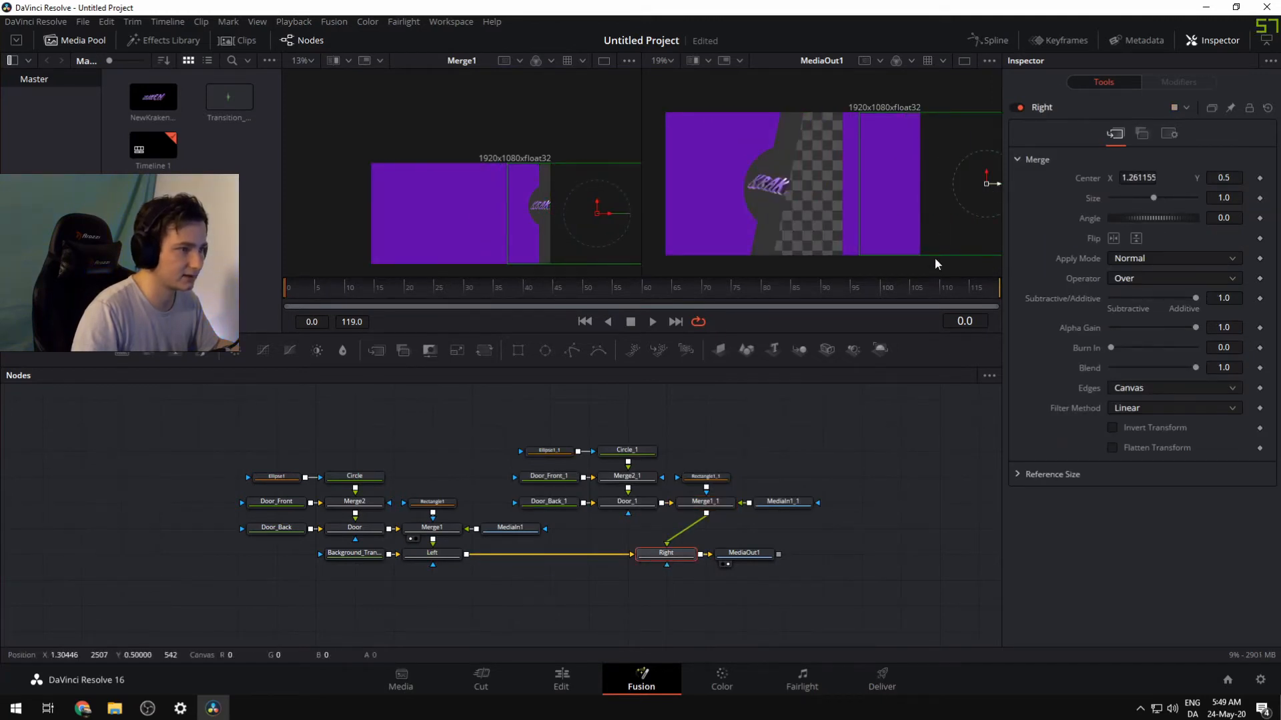
pyautogui.click(1225, 219)
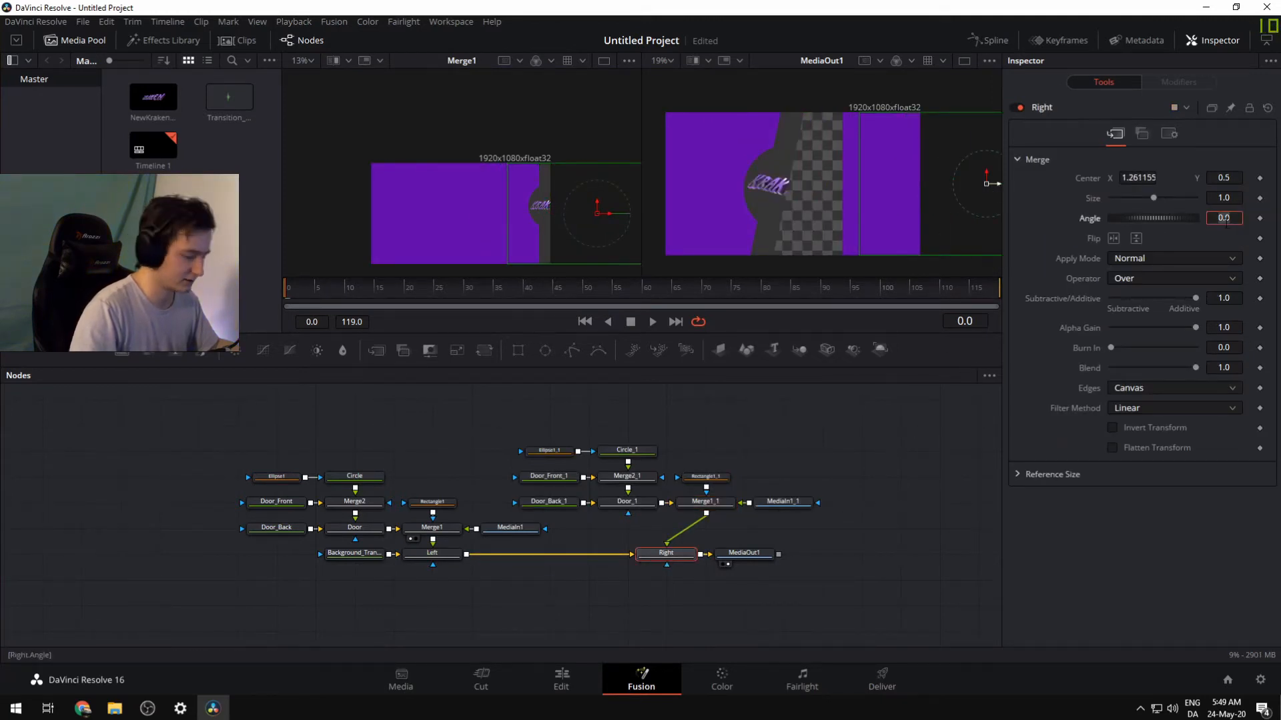
pyautogui.write('12')
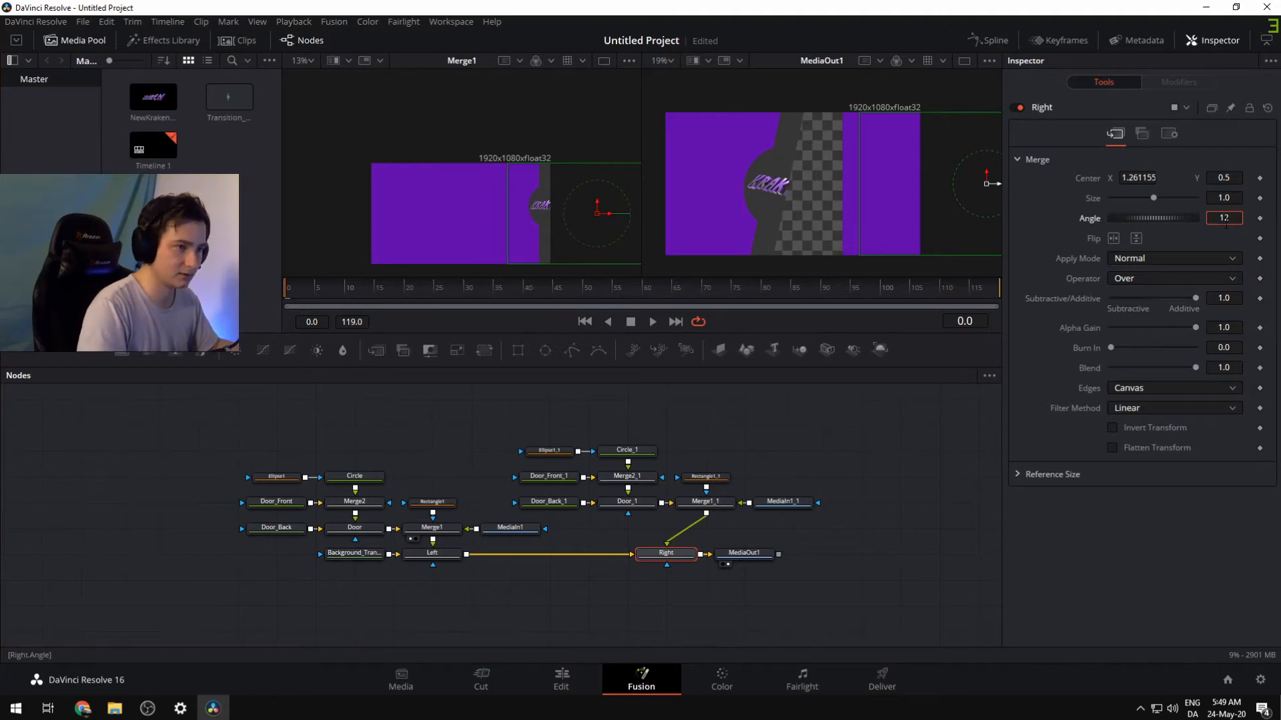
pyautogui.press('BackSpace')
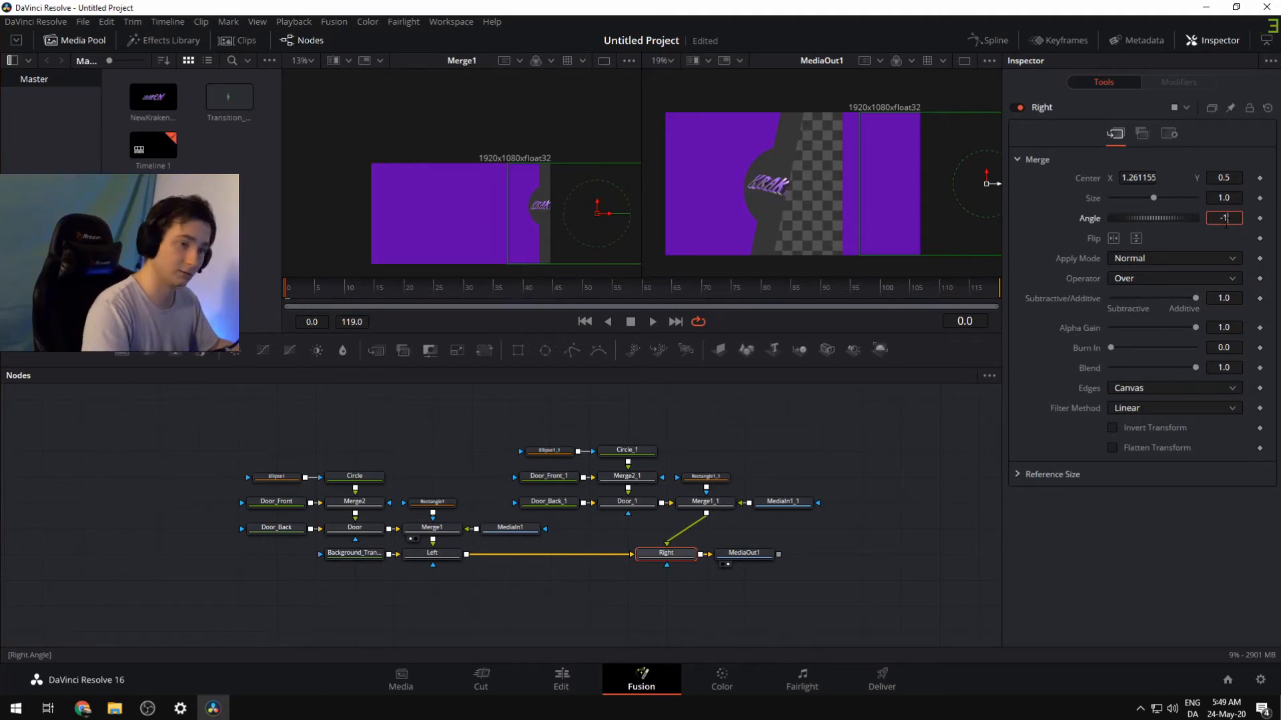
pyautogui.press('Tab')
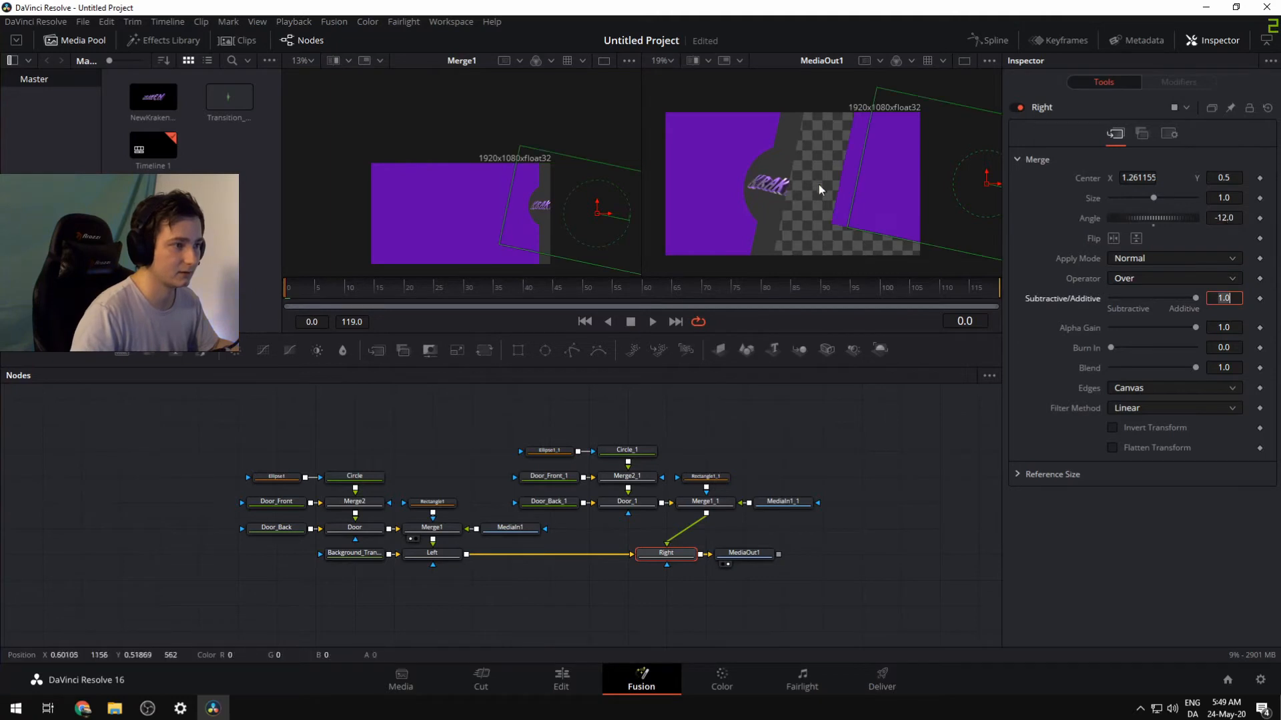
# Match the Right merge's Size to the Left merge's by setting it to 1.38
pyautogui.click(432, 554)
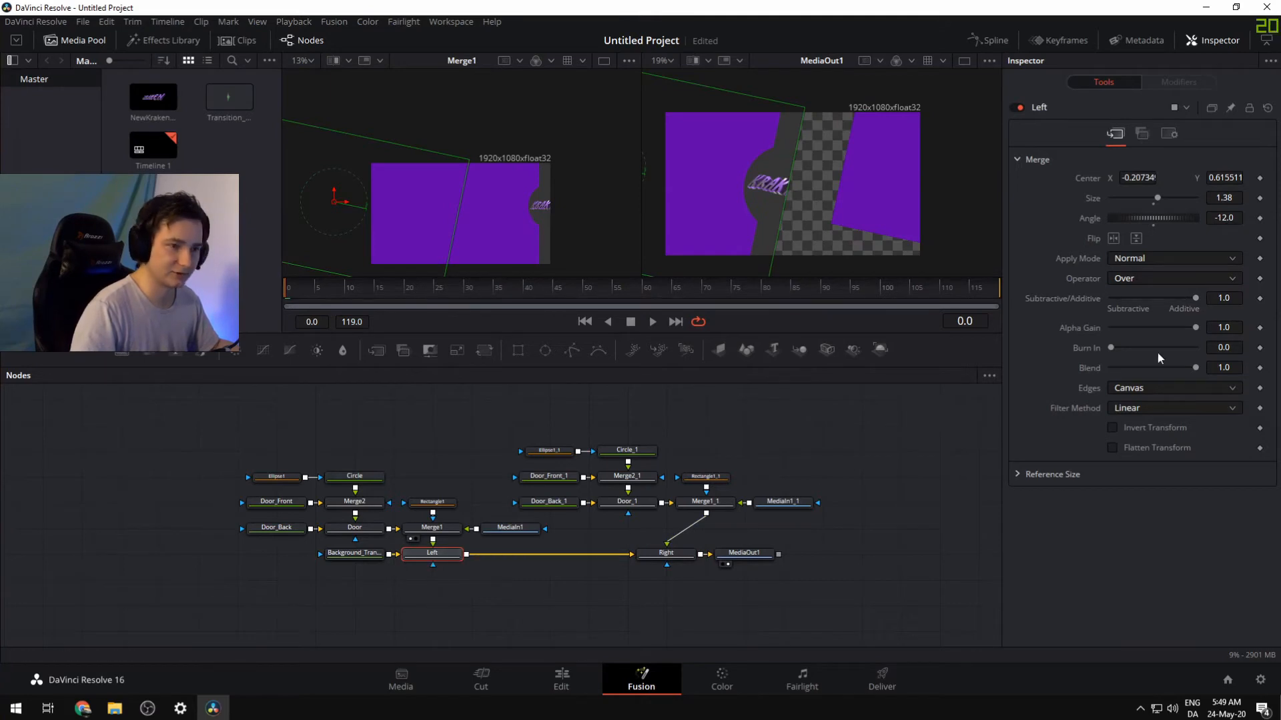
pyautogui.click(1224, 198)
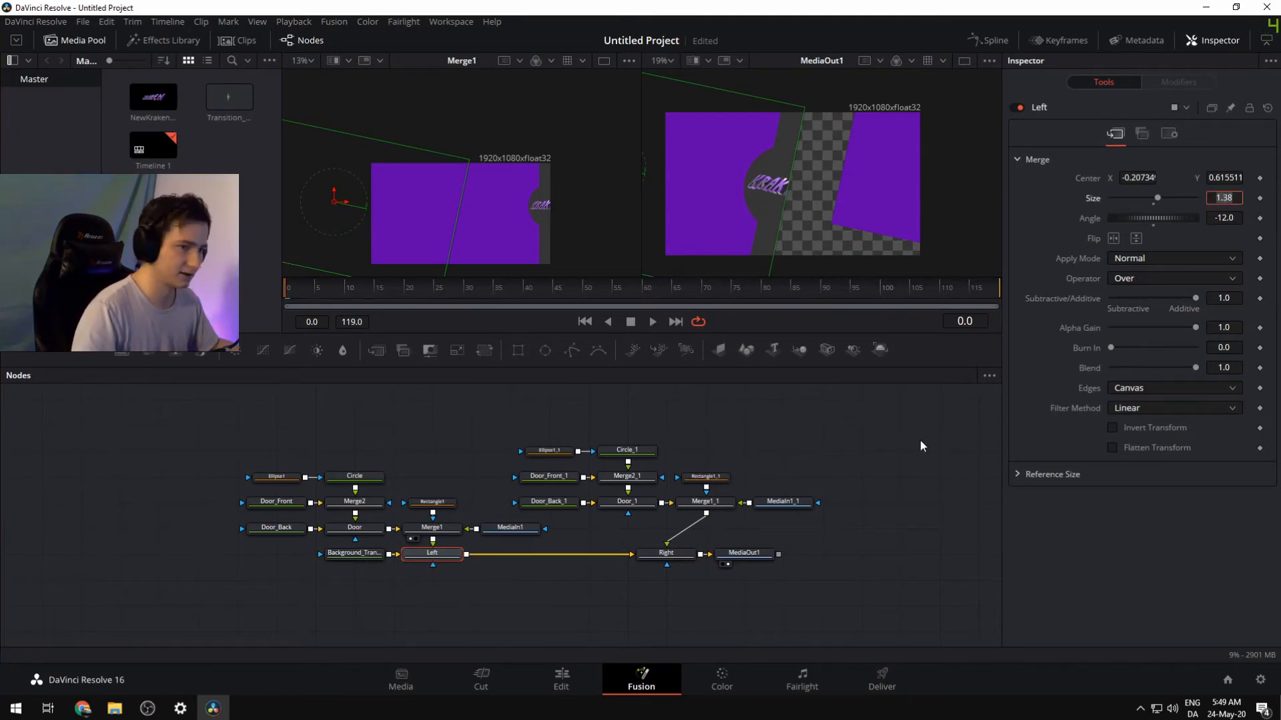
pyautogui.click(663, 557)
pyautogui.click(664, 556)
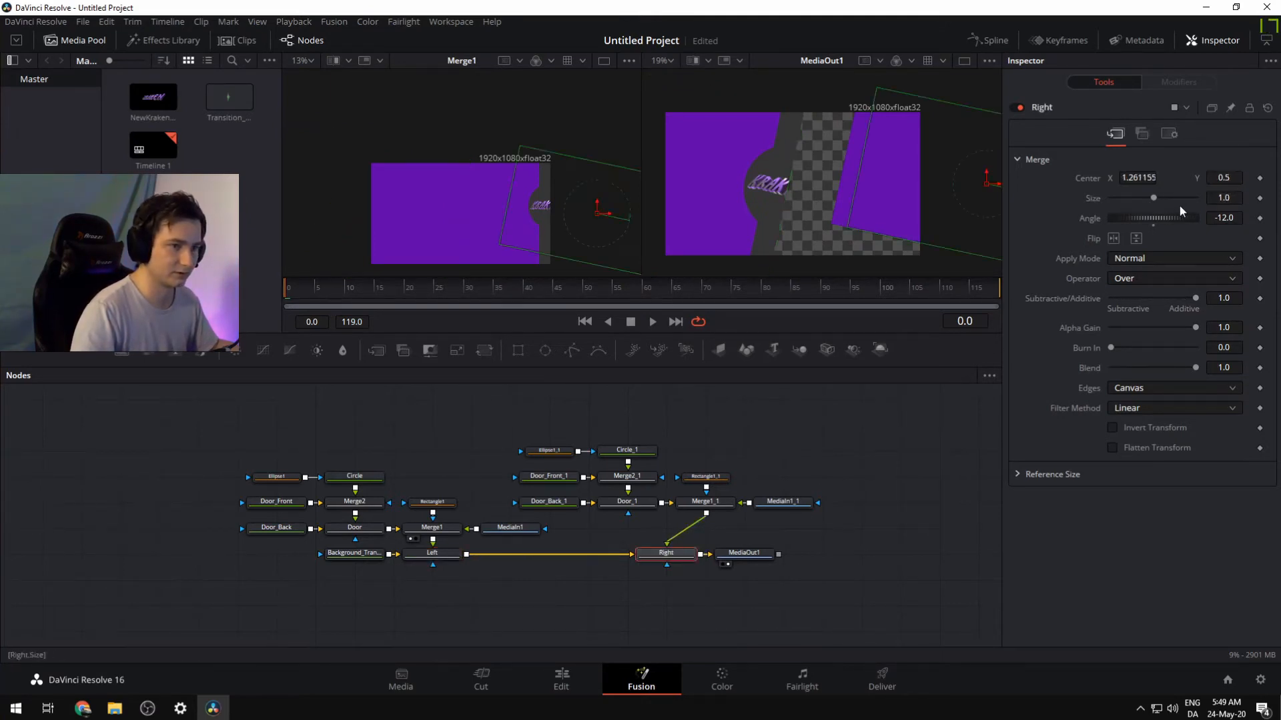
pyautogui.doubleClick(1234, 198)
pyautogui.write('1.38')
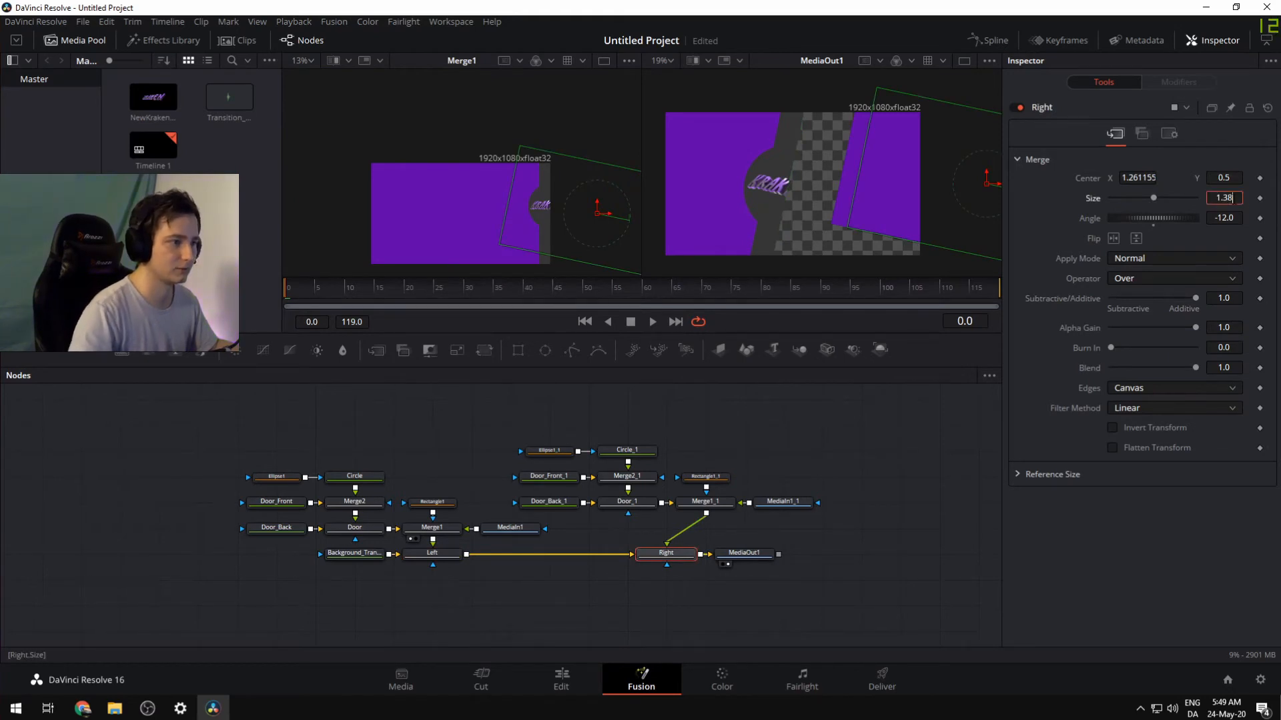
pyautogui.press('Return')
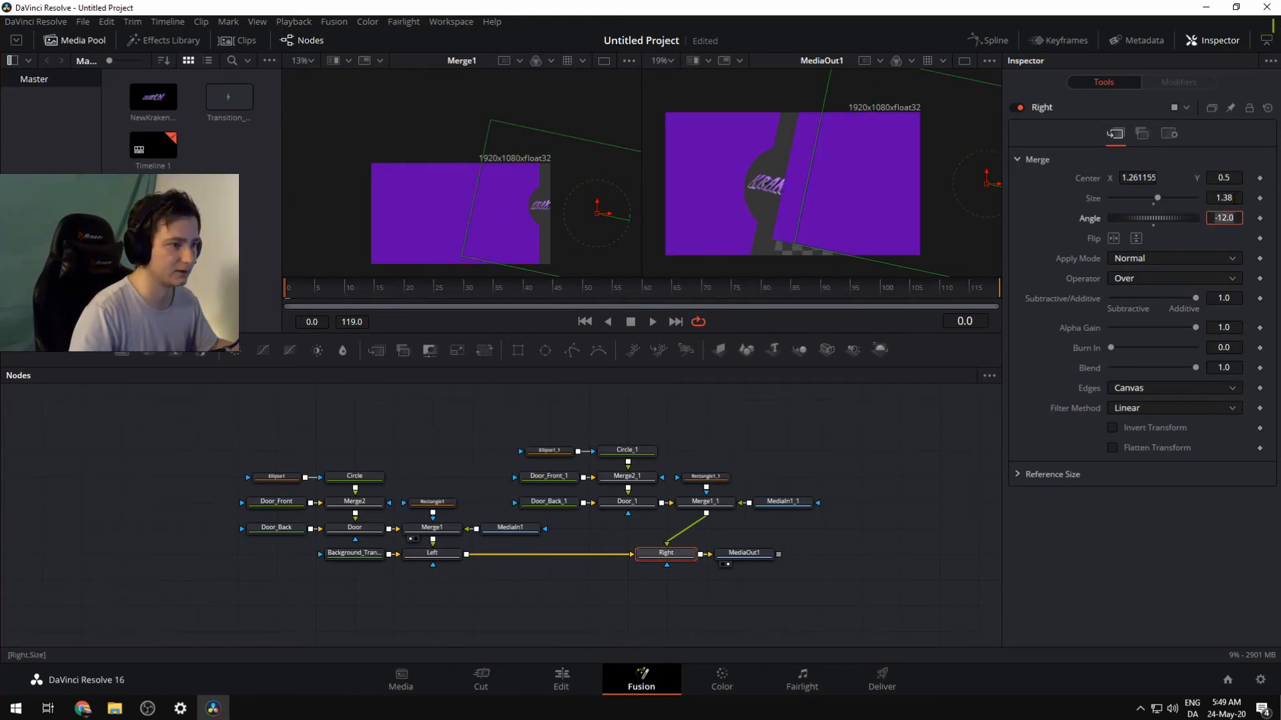
# Copy the Left merge's Center Y value of 0.615511 to the Right merge
pyautogui.click(437, 555)
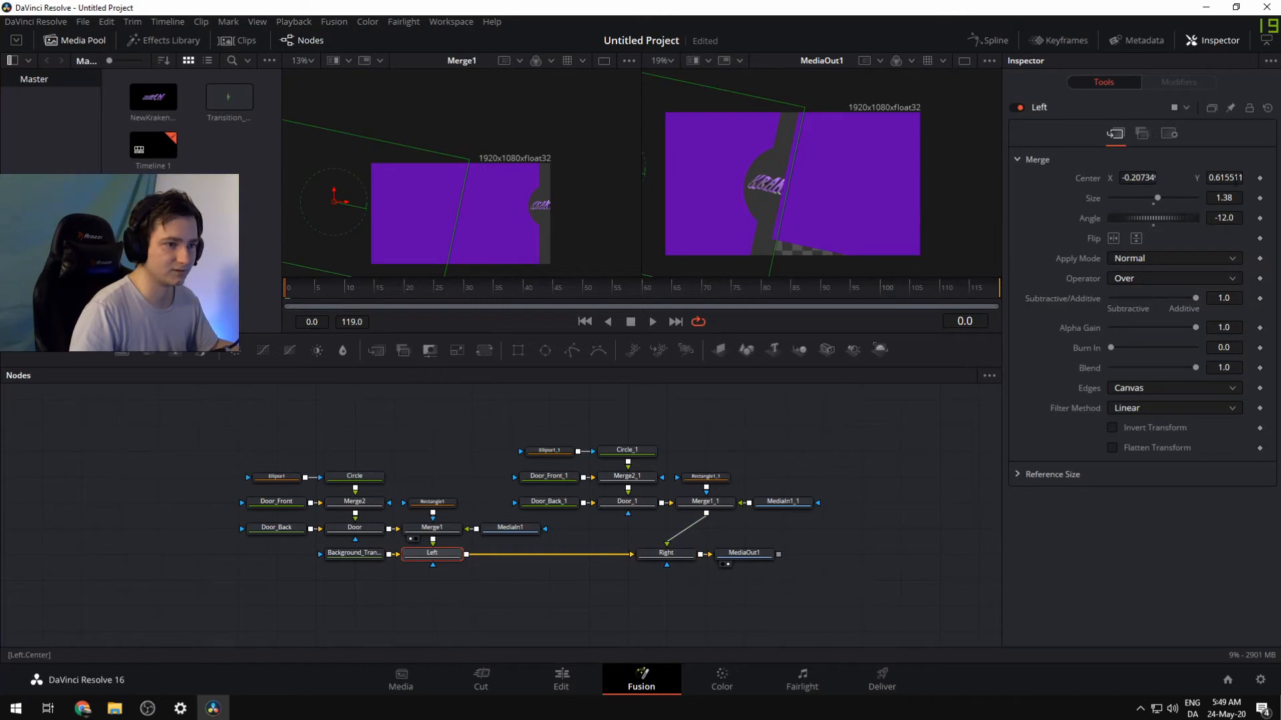
pyautogui.doubleClick(1238, 179)
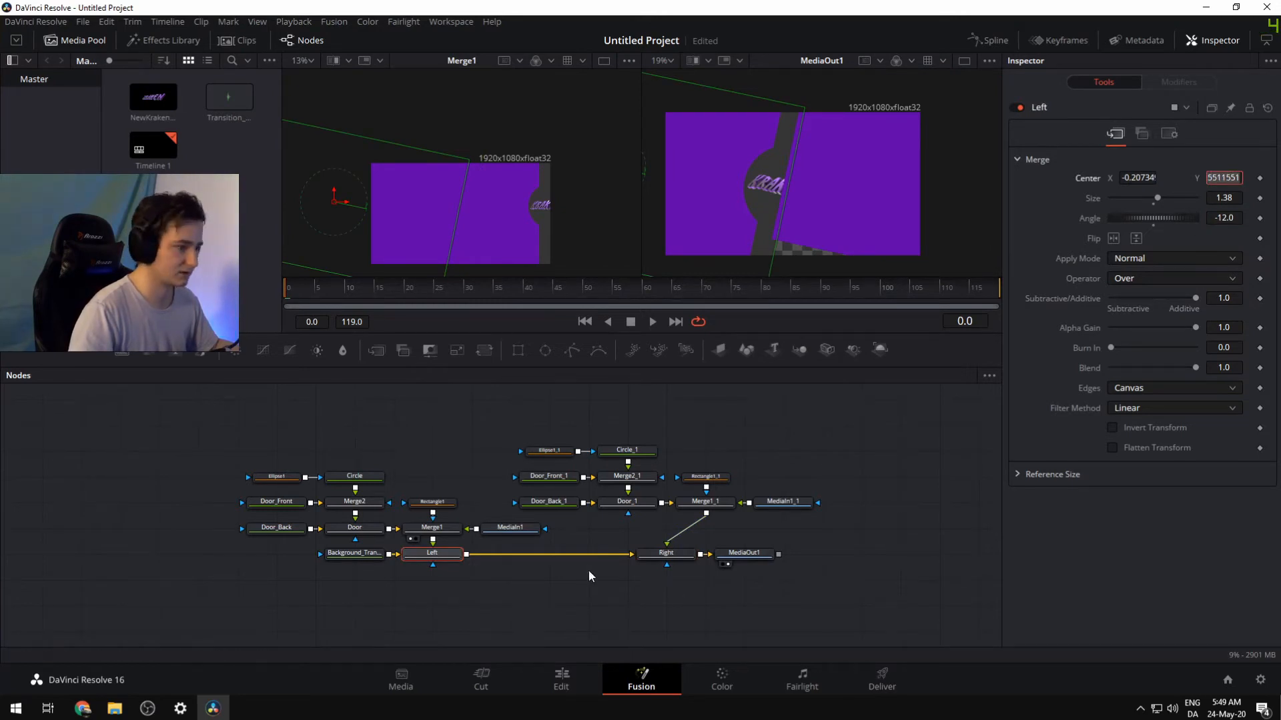
pyautogui.click(681, 555)
pyautogui.click(676, 559)
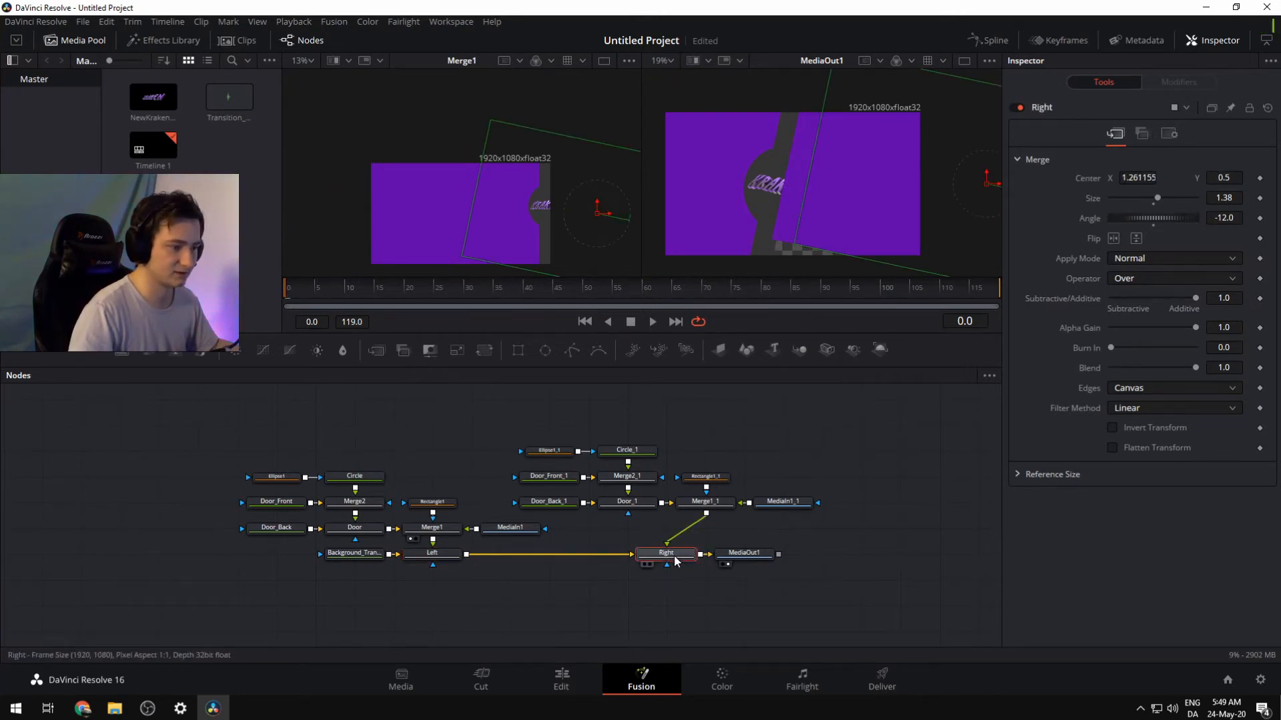
pyautogui.click(1220, 179)
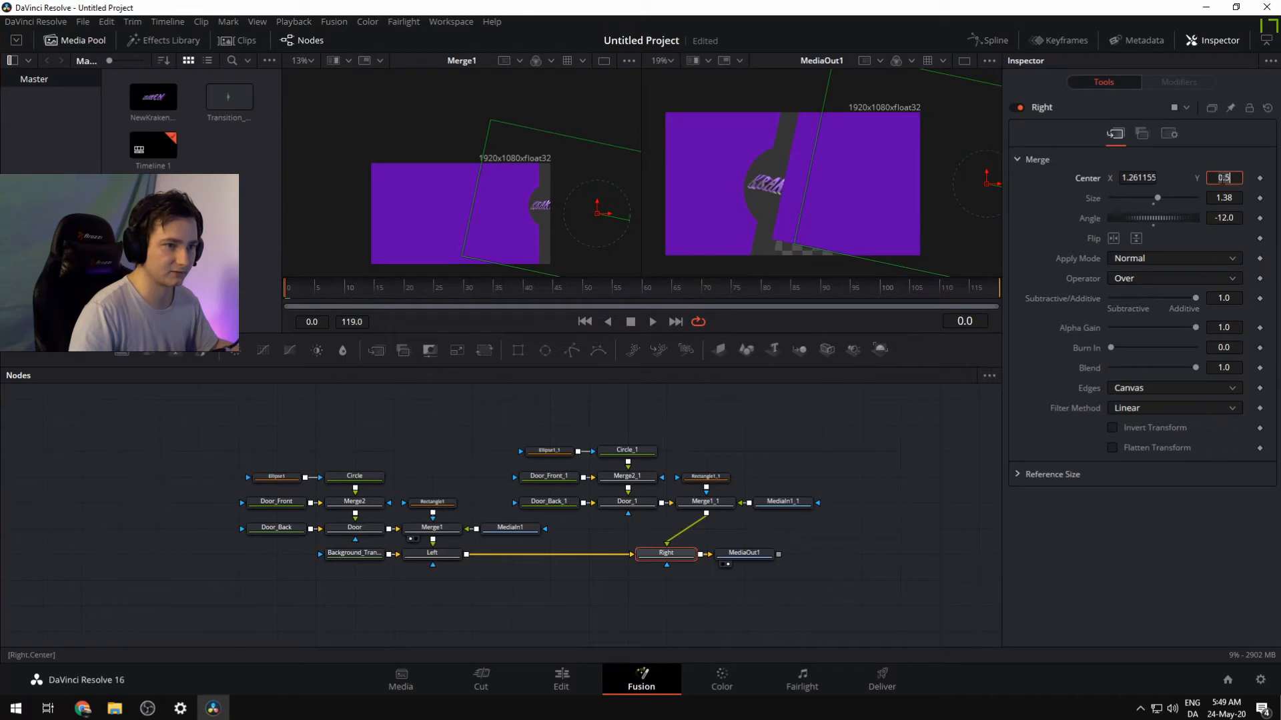
pyautogui.click(1176, 145)
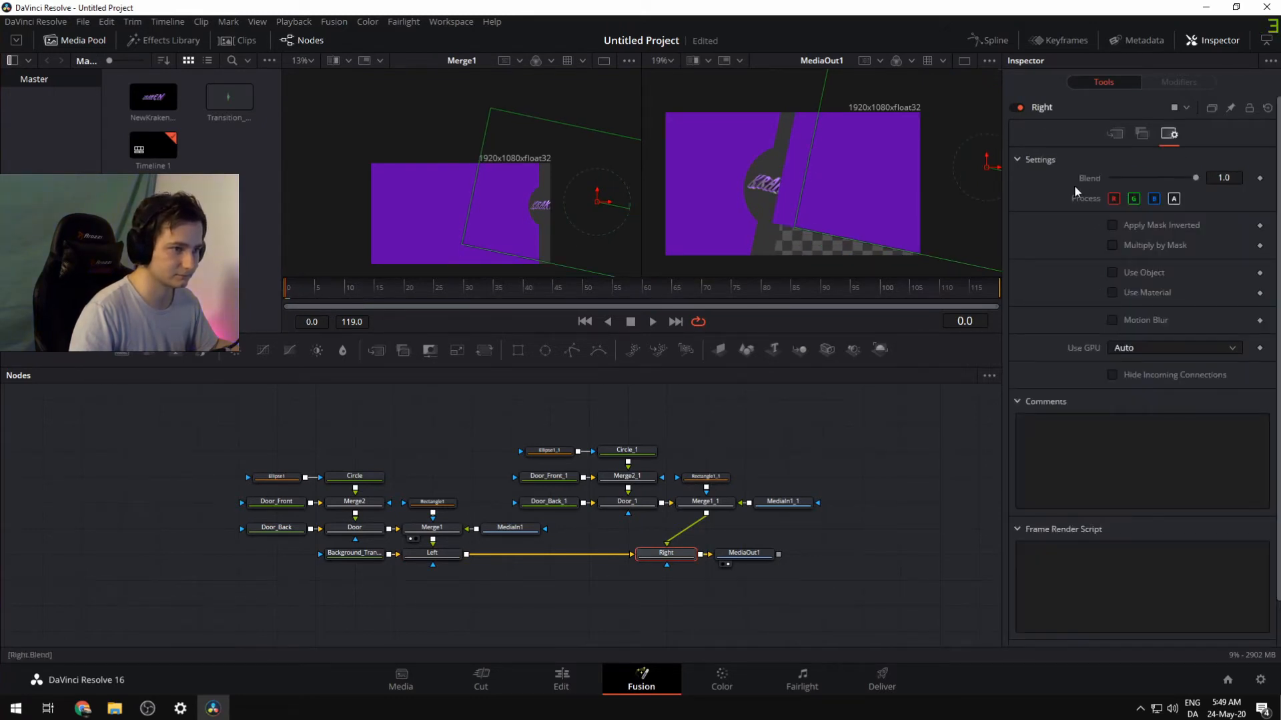
pyautogui.click(1115, 134)
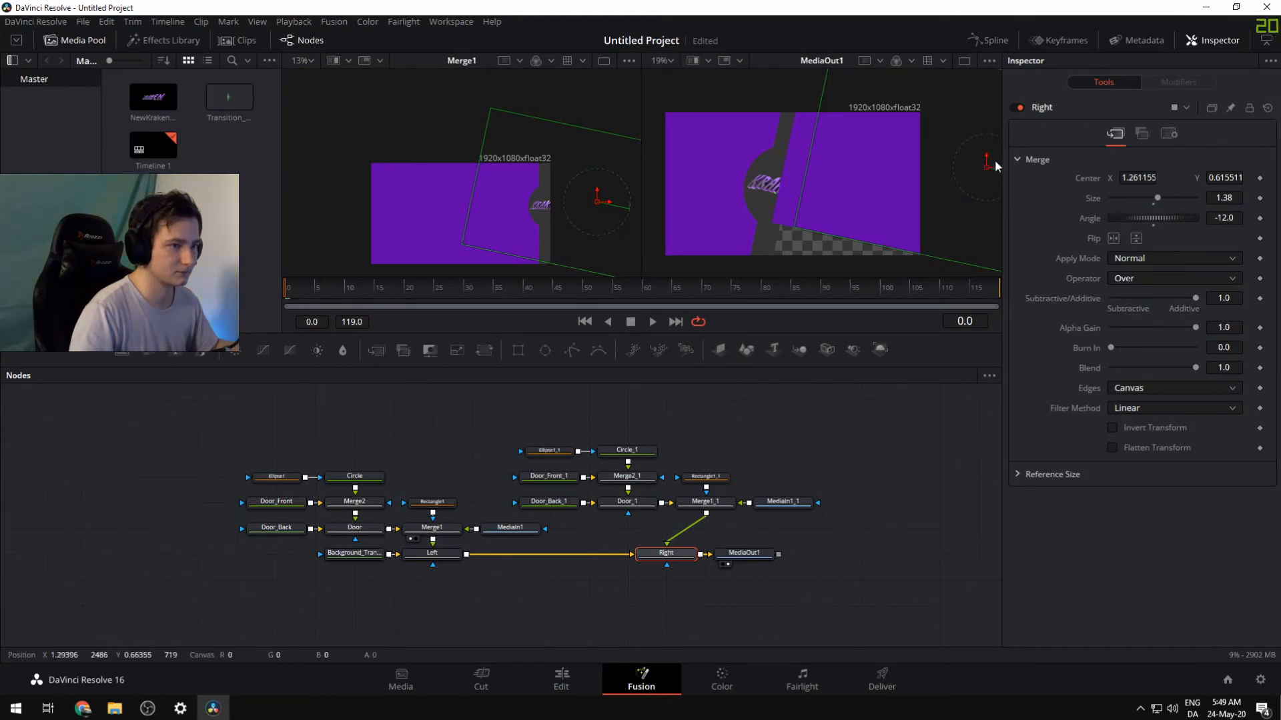
# Lower the right door and shift it away from the left door, placing the Right merge's Center at about X 1.287, Y 0.340
pyautogui.moveTo(995, 161); pyautogui.dragTo(986, 201)
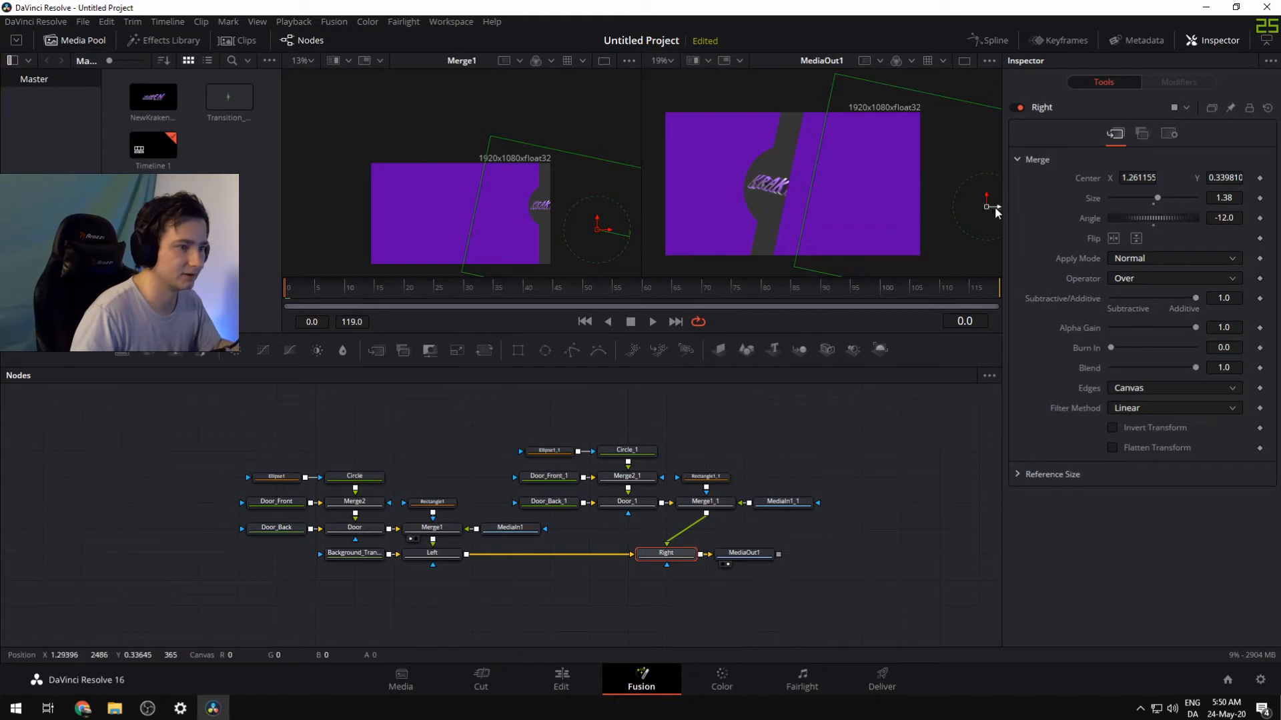
pyautogui.moveTo(995, 207)
pyautogui.mouseDown()
pyautogui.moveTo(1015, 211)
pyautogui.moveTo(1001, 214)
pyautogui.mouseUp()
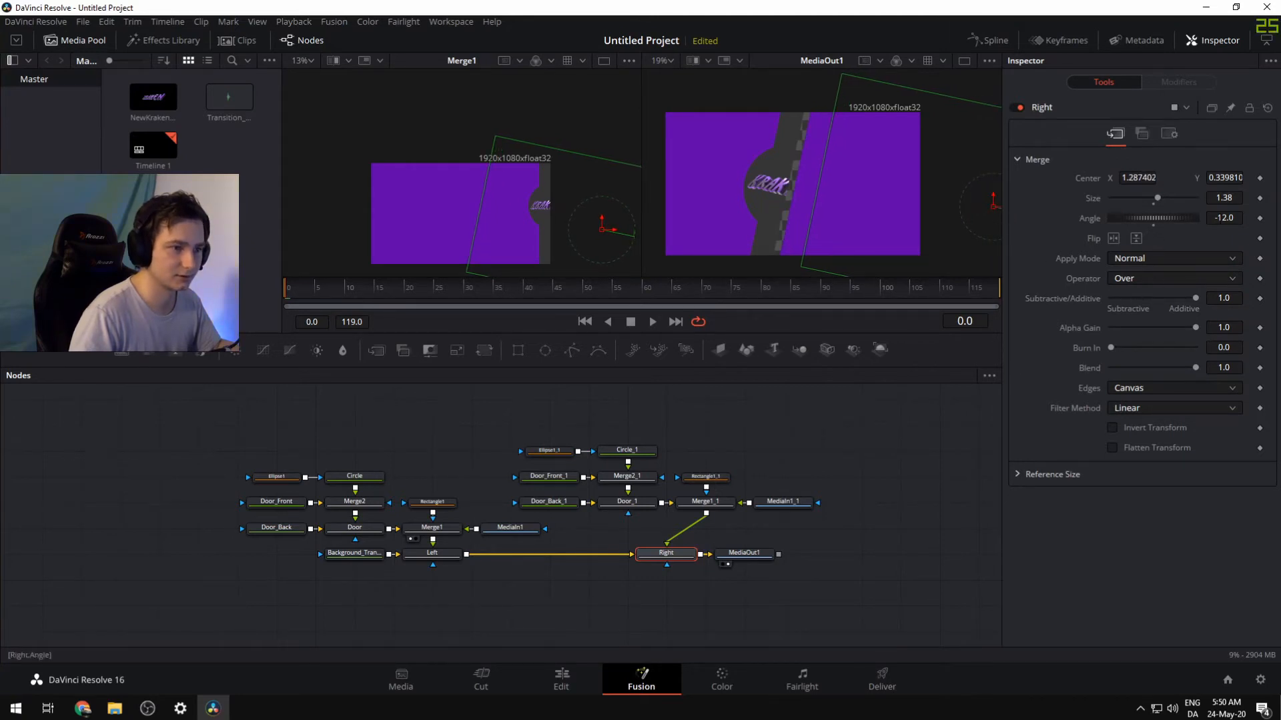
# Try Angle values of 180, 192 and 178 on the Right merge to mirror the right door
pyautogui.click(1218, 218)
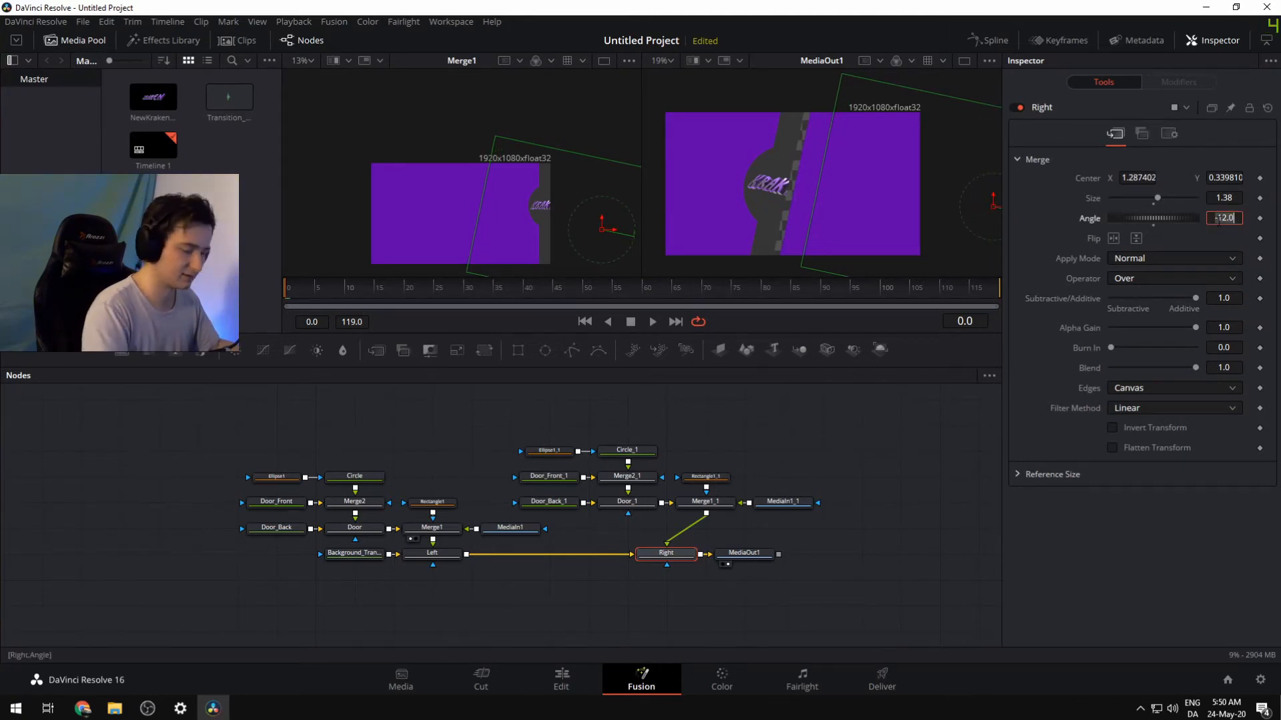
pyautogui.write('180')
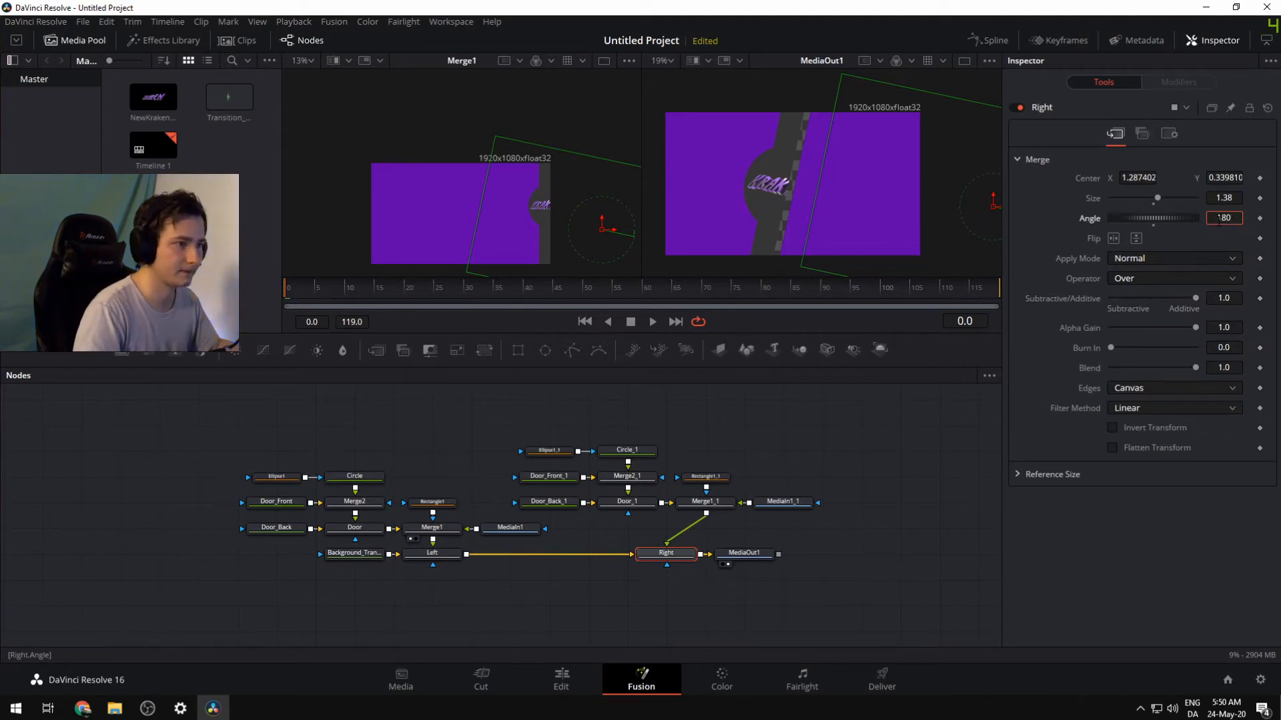
pyautogui.press('Tab')
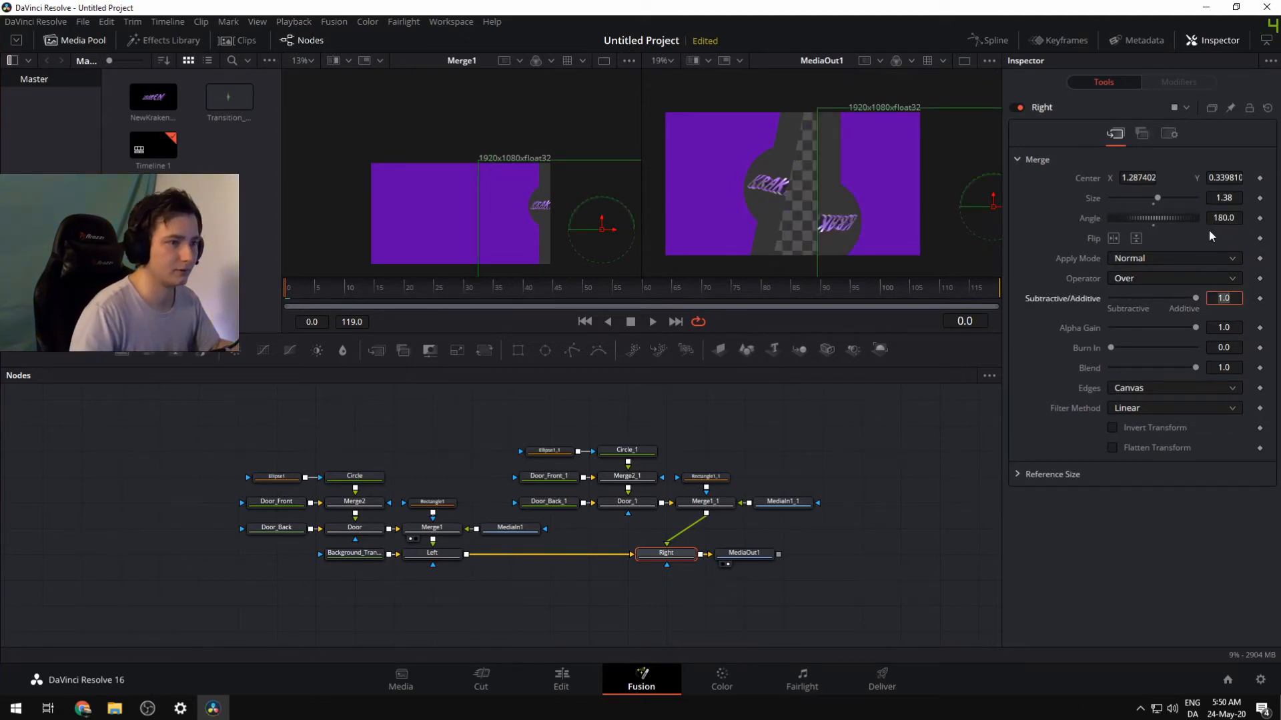
pyautogui.click(1218, 218)
pyautogui.press('Right')
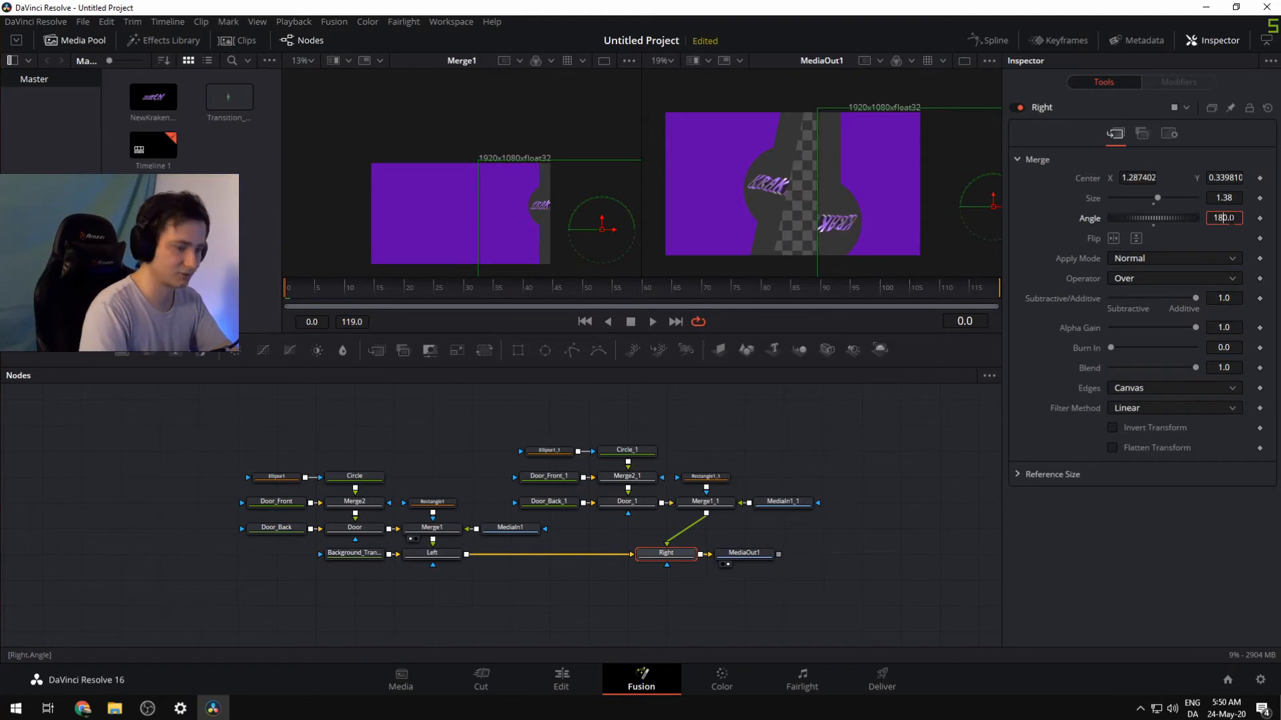
pyautogui.press('Delete')
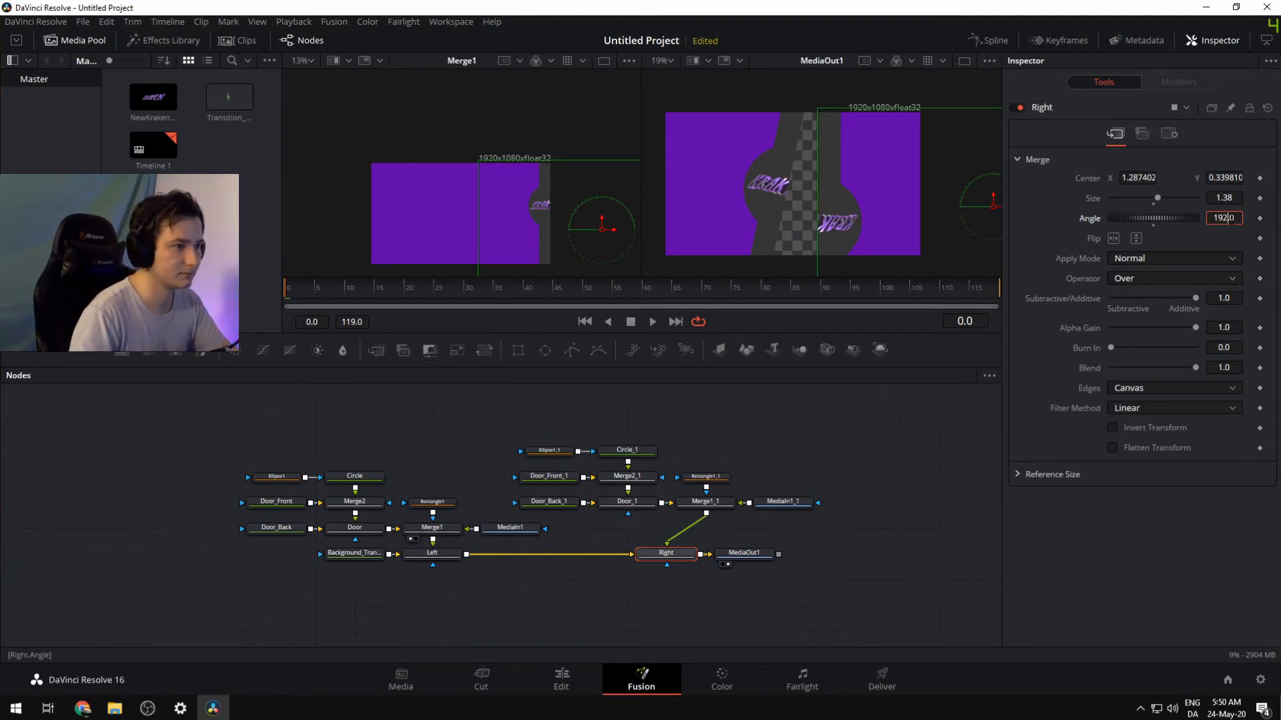
pyautogui.click(1223, 298)
pyautogui.click(1230, 218)
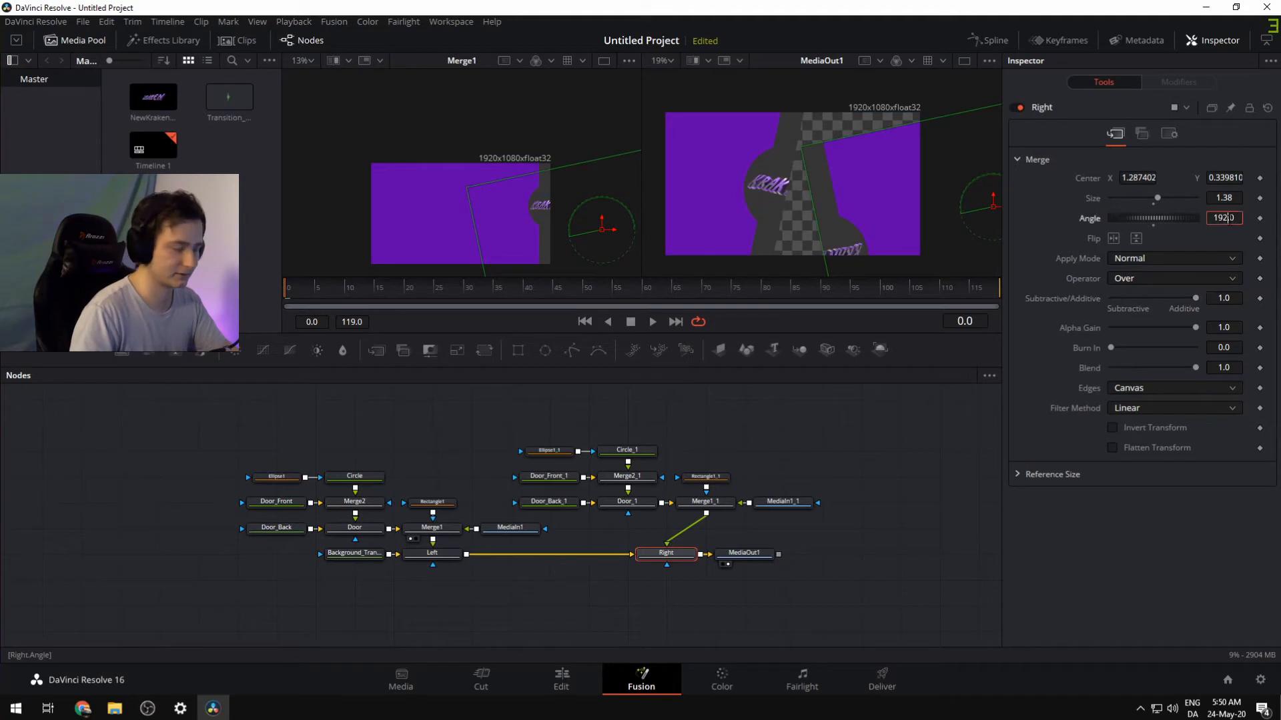
pyautogui.press('BackSpace')
pyautogui.write('78')
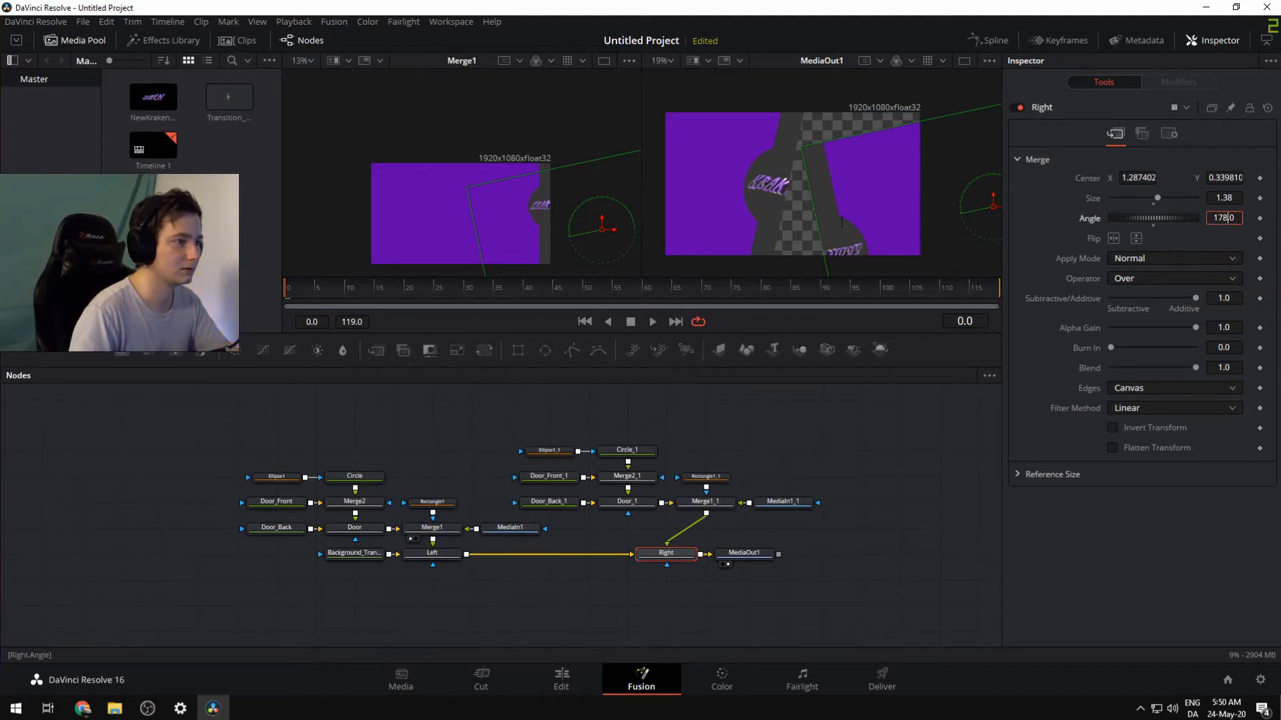
pyautogui.press('Tab')
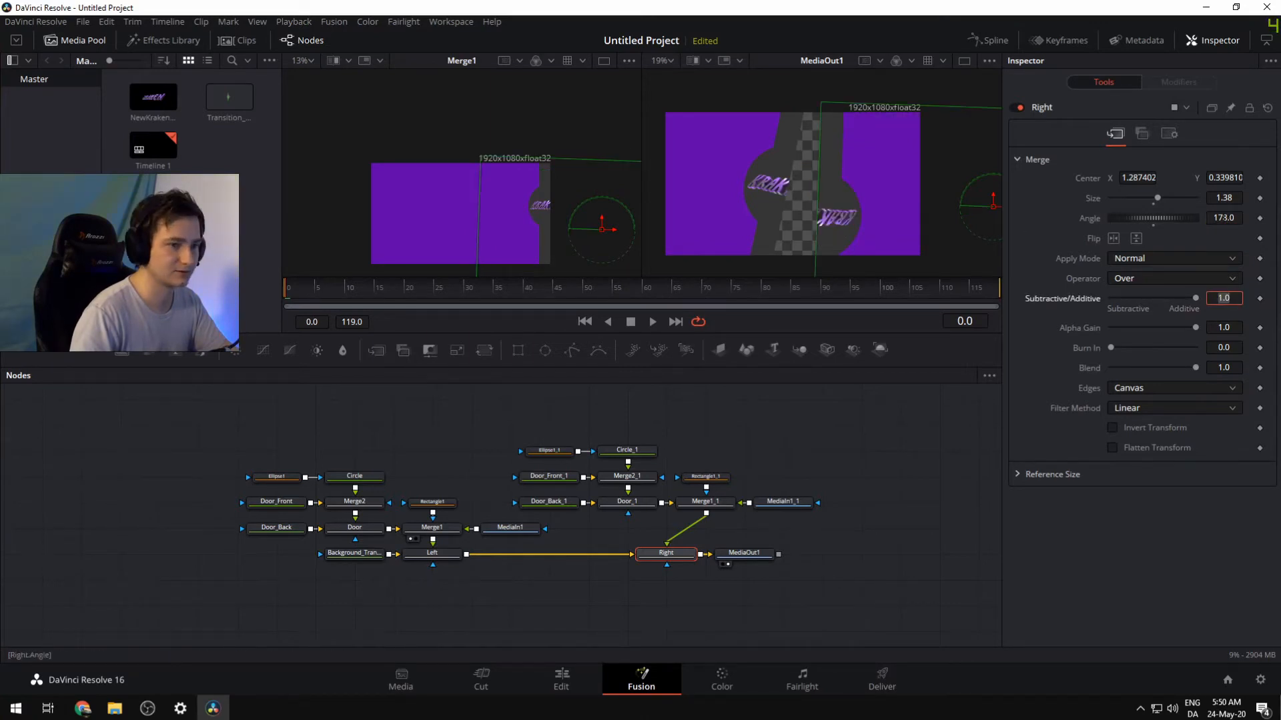
# Set the Right merge's Angle to 168 so the right door slants parallel to the left door
pyautogui.click(1234, 218)
pyautogui.press('BackSpace')
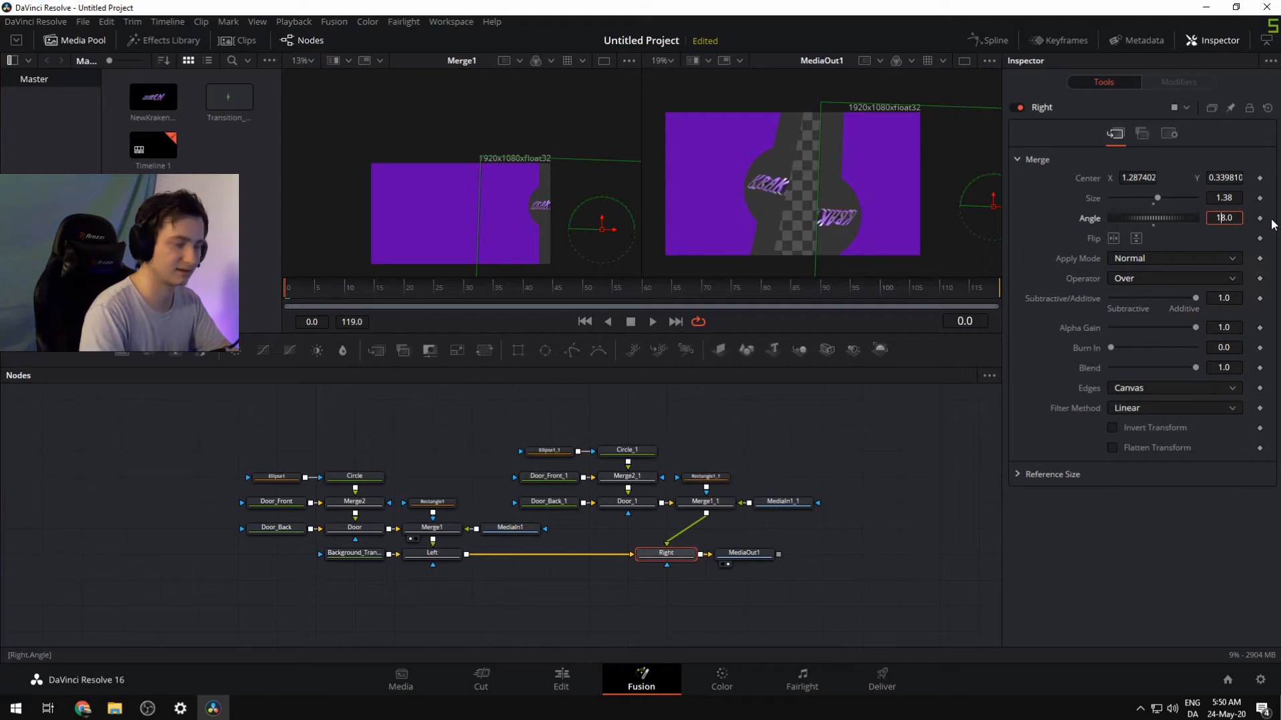
pyautogui.write('6')
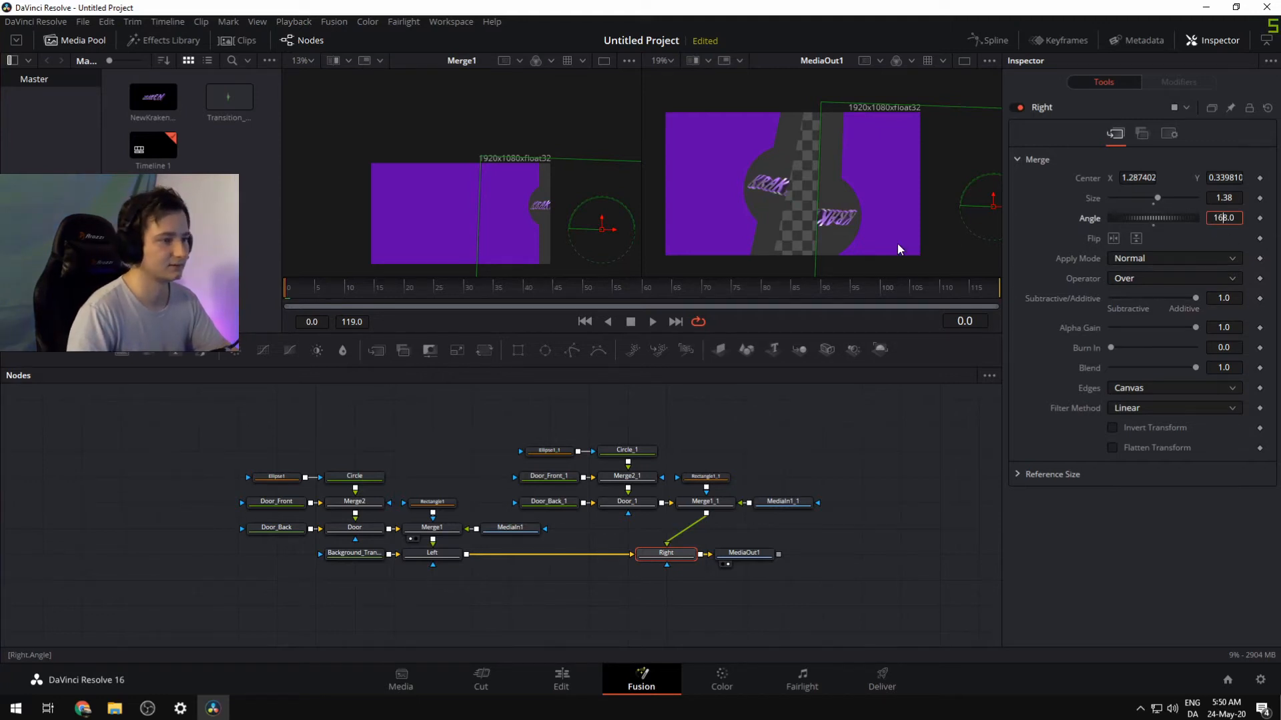
pyautogui.press('Tab')
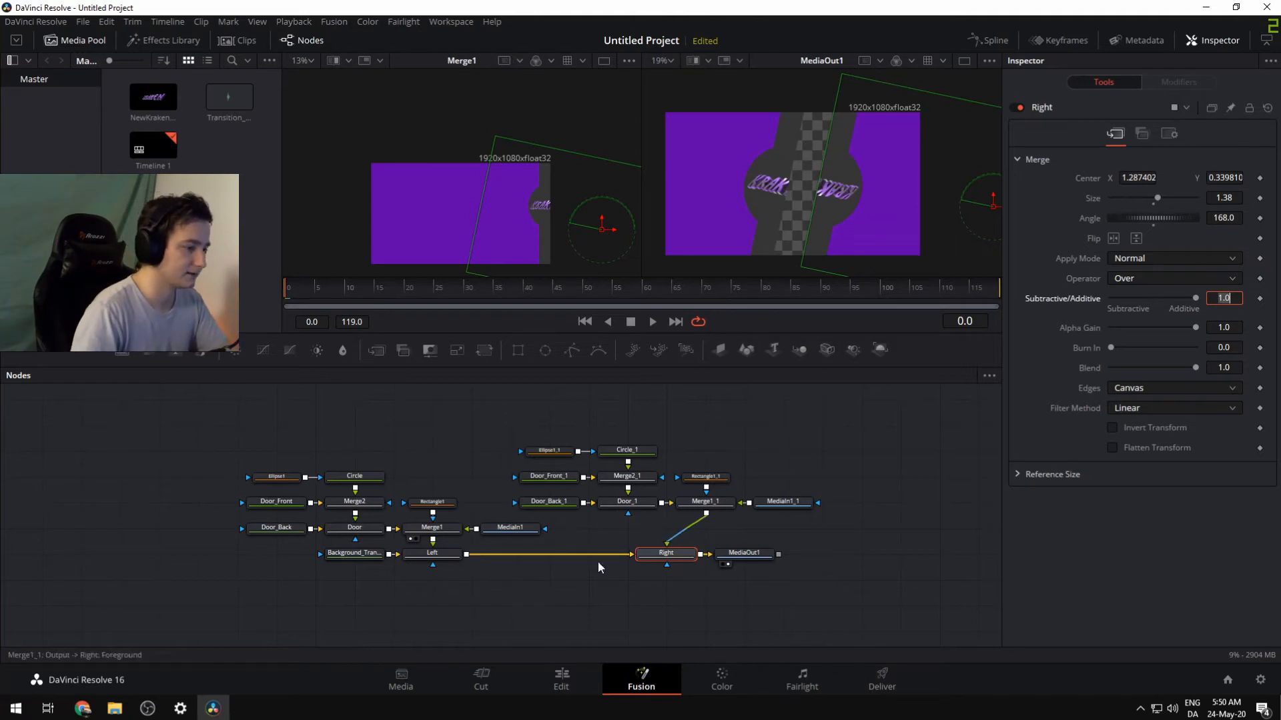
# Insert a Transform node between MediaIn1_1 and Merge1_1 and set its Angle to 180 to turn the right door's logo upright
pyautogui.click(762, 506)
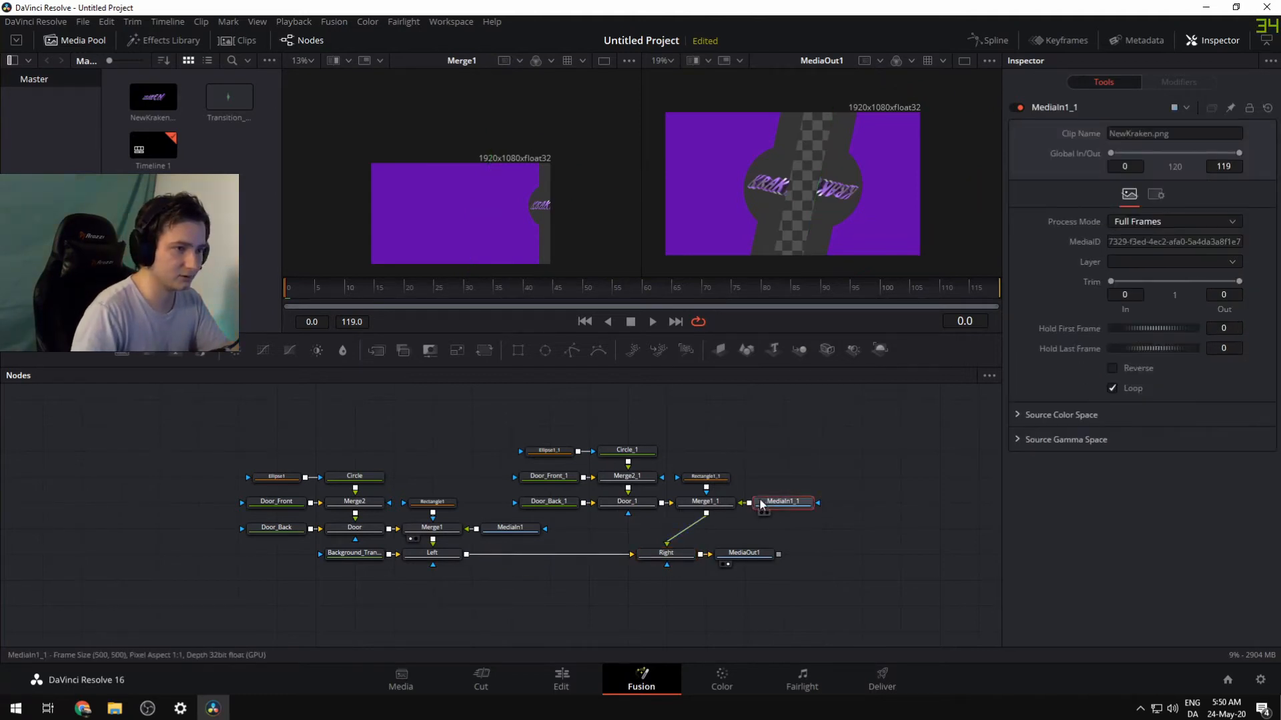
pyautogui.click(709, 479)
pyautogui.moveTo(788, 503); pyautogui.dragTo(864, 503)
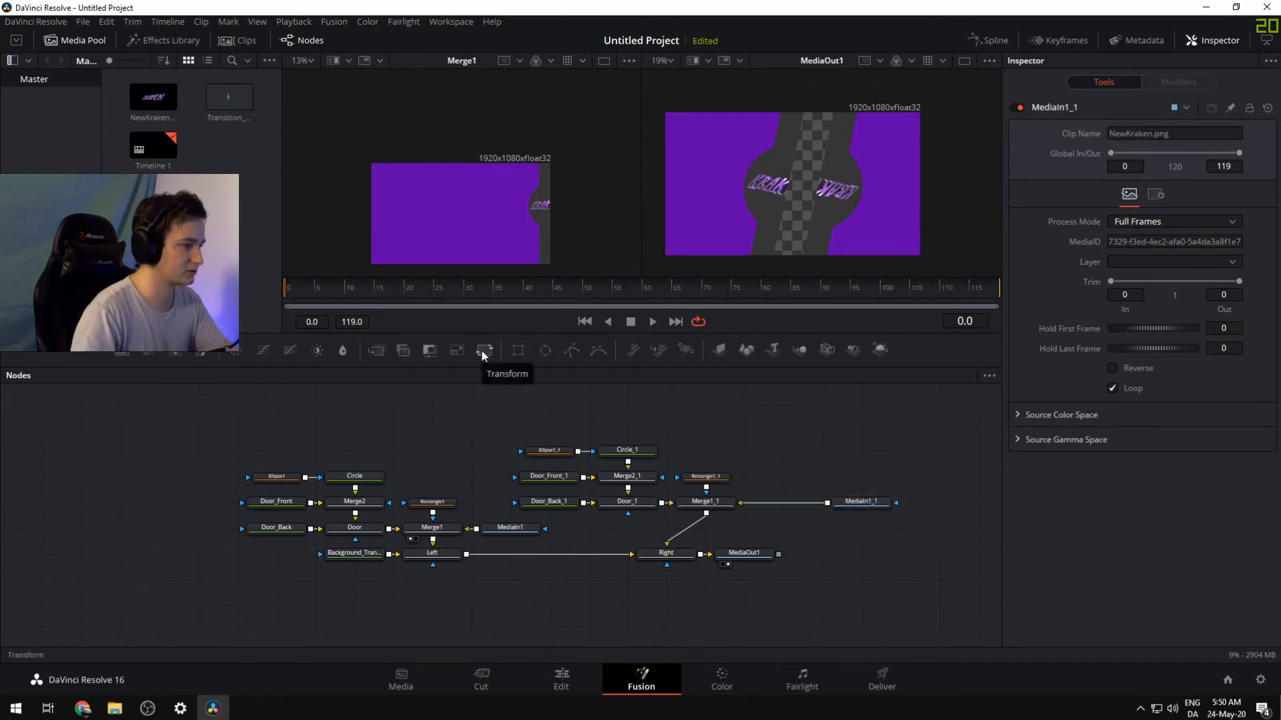
pyautogui.moveTo(481, 351); pyautogui.dragTo(782, 502)
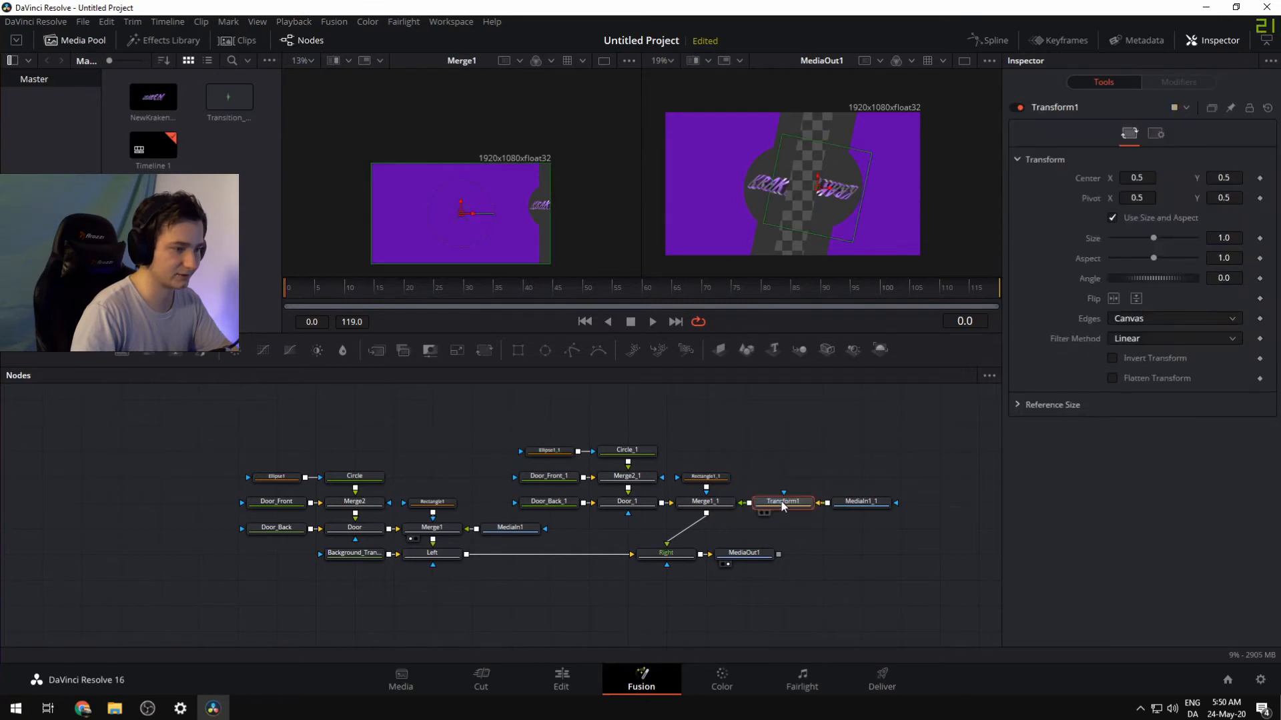
pyautogui.click(1224, 279)
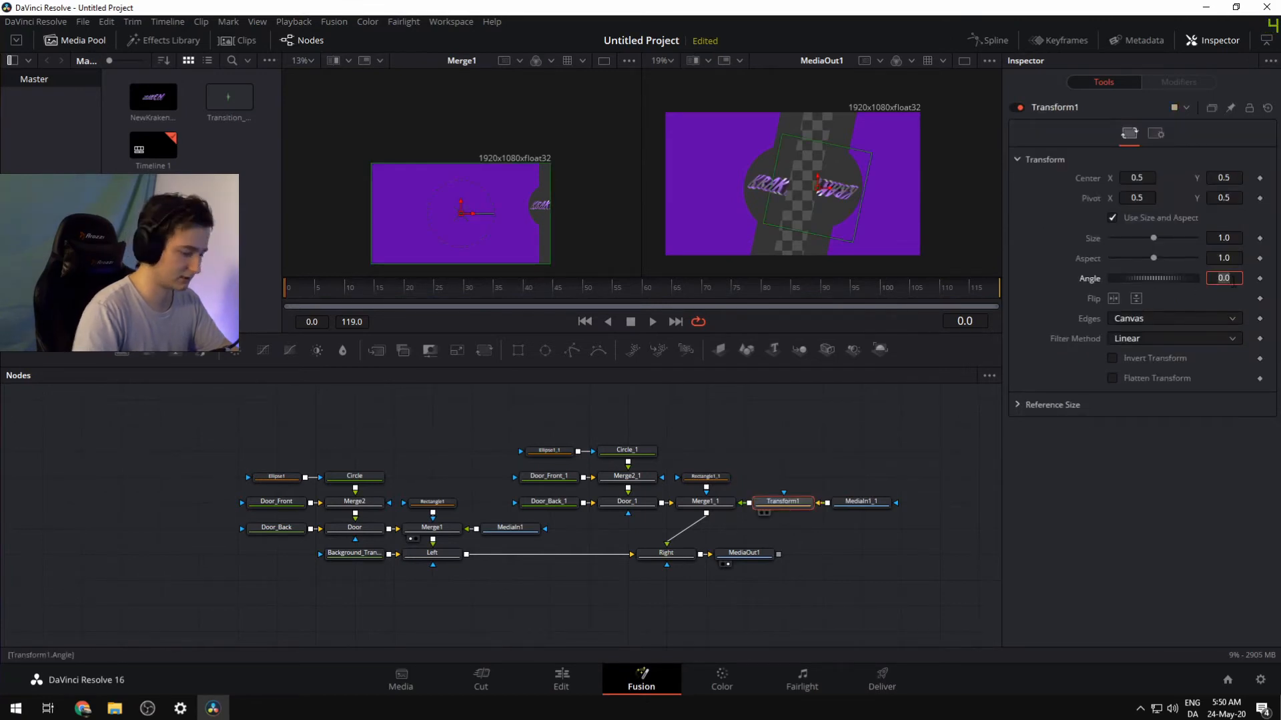
pyautogui.write('180')
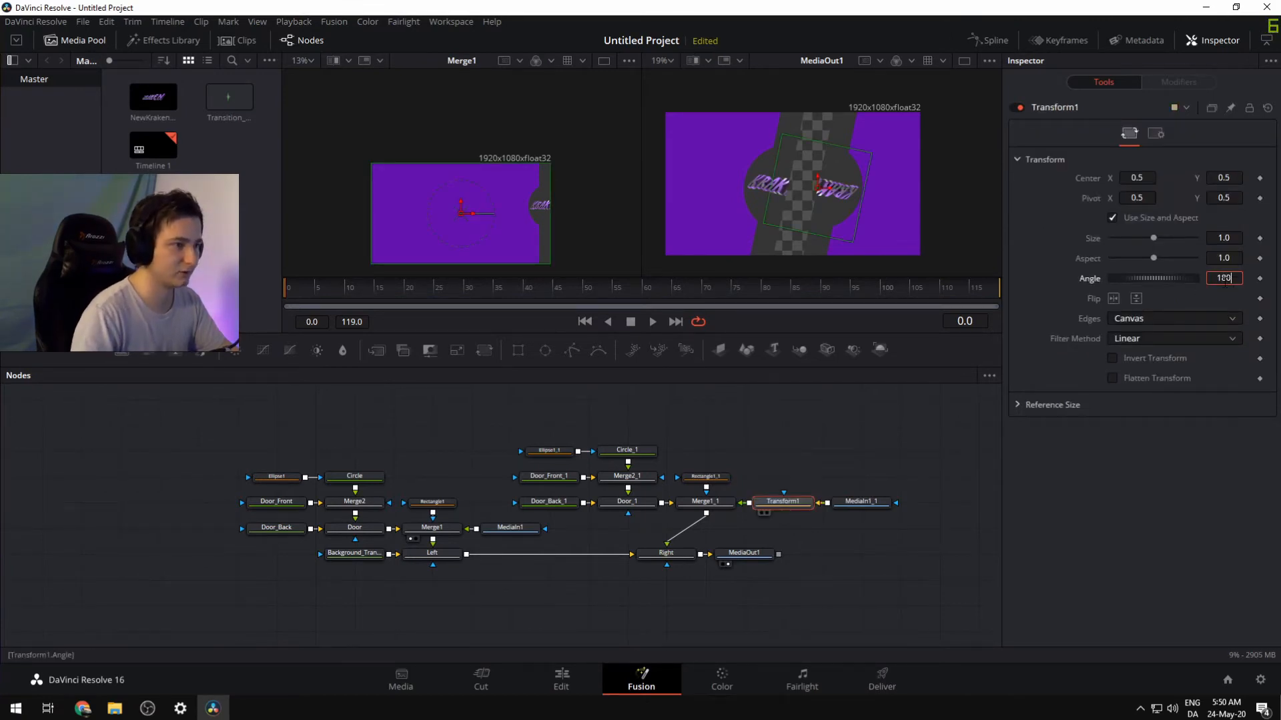
pyautogui.press('Return')
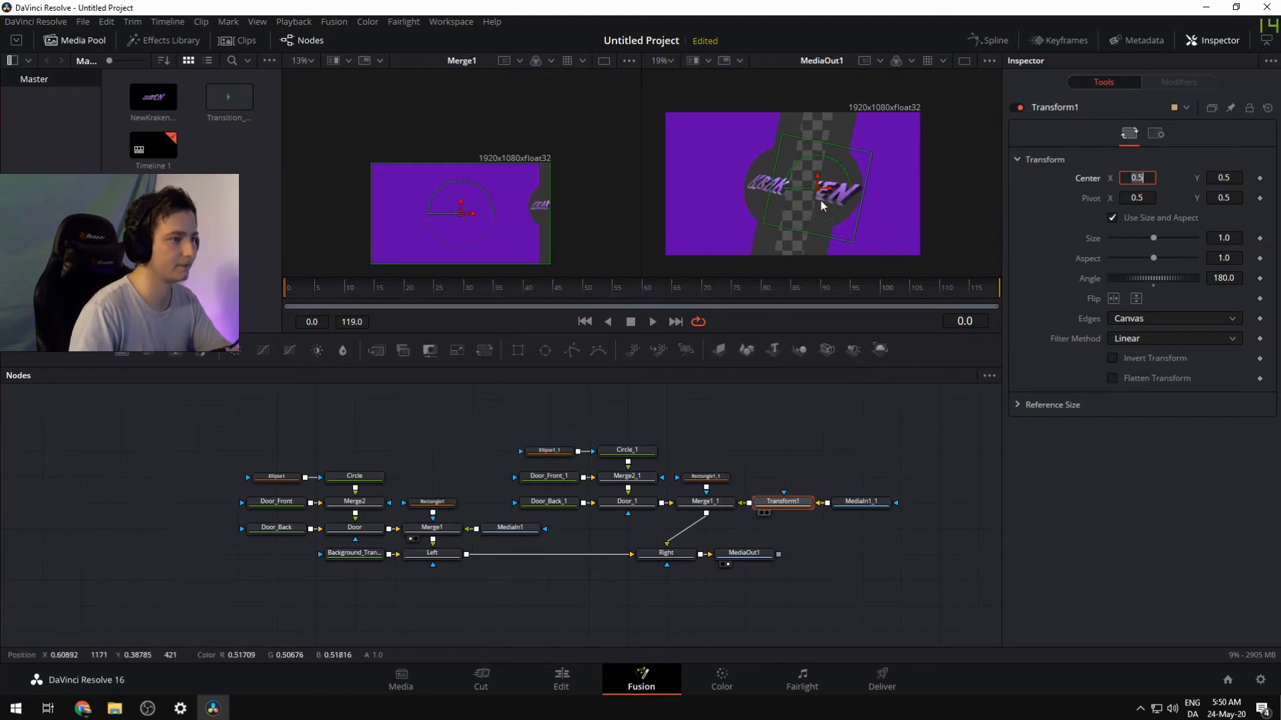
pyautogui.click(908, 380)
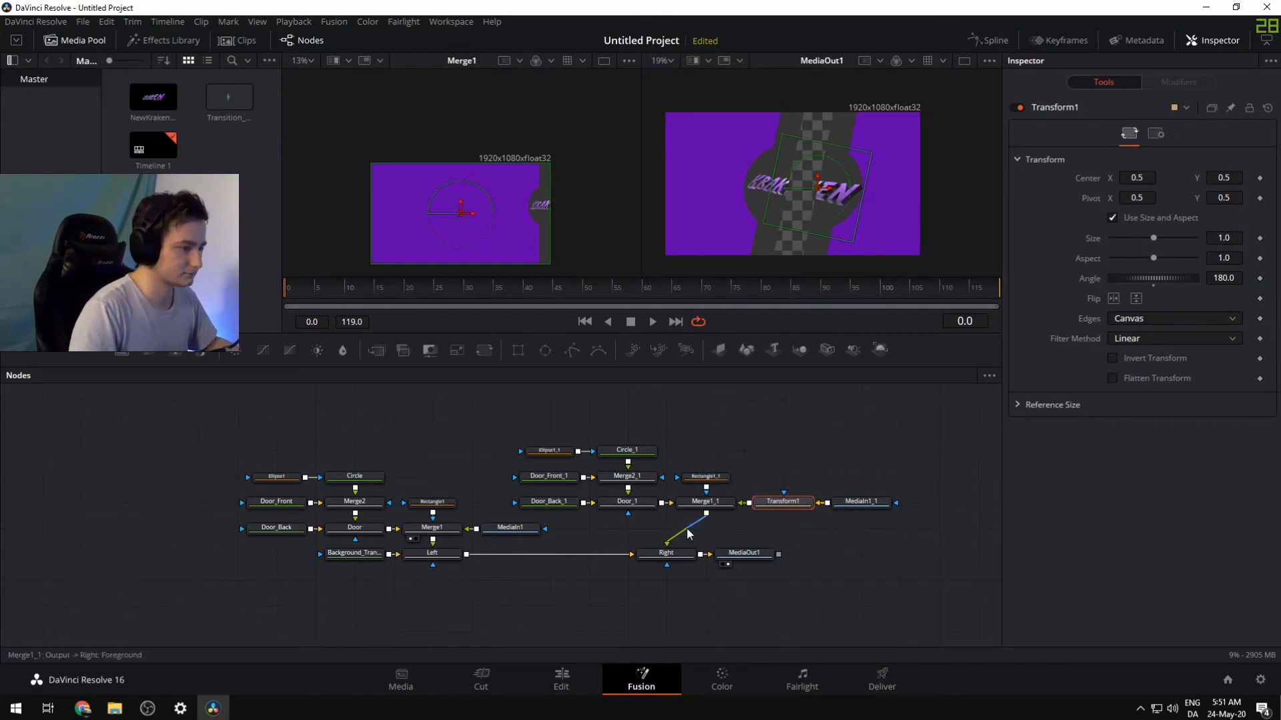
# Slide the right door horizontally against the left door, placing the Right merge's Center X at about 1.172
pyautogui.click(667, 554)
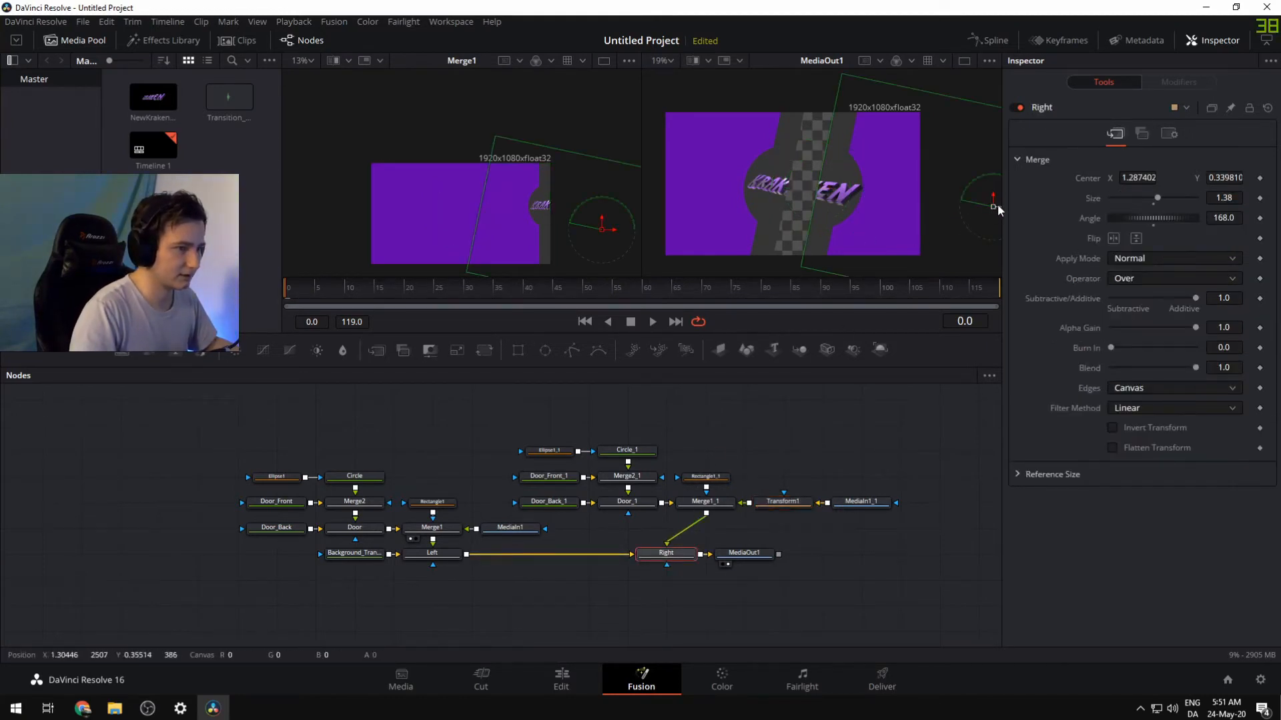
pyautogui.moveTo(997, 203); pyautogui.dragTo(979, 205)
pyautogui.moveTo(971, 206); pyautogui.dragTo(967, 207)
pyautogui.scroll(10, 767, 187)
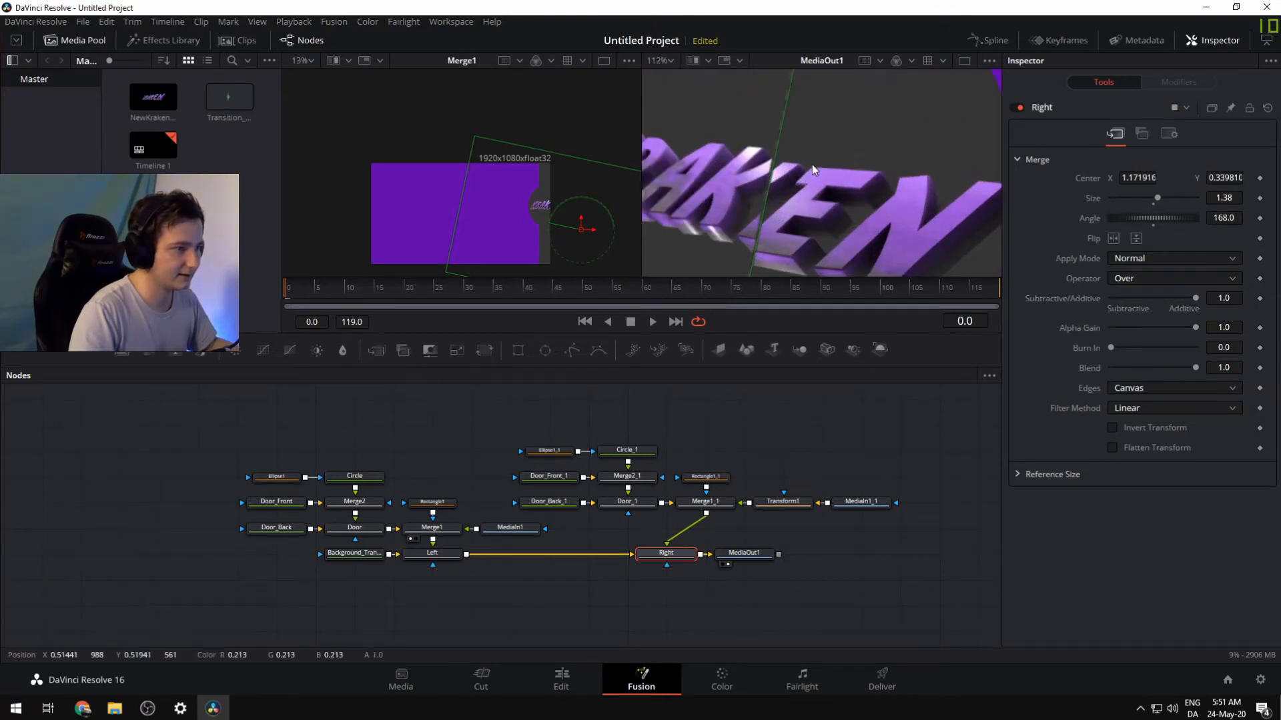
pyautogui.scroll(-4, 811, 164)
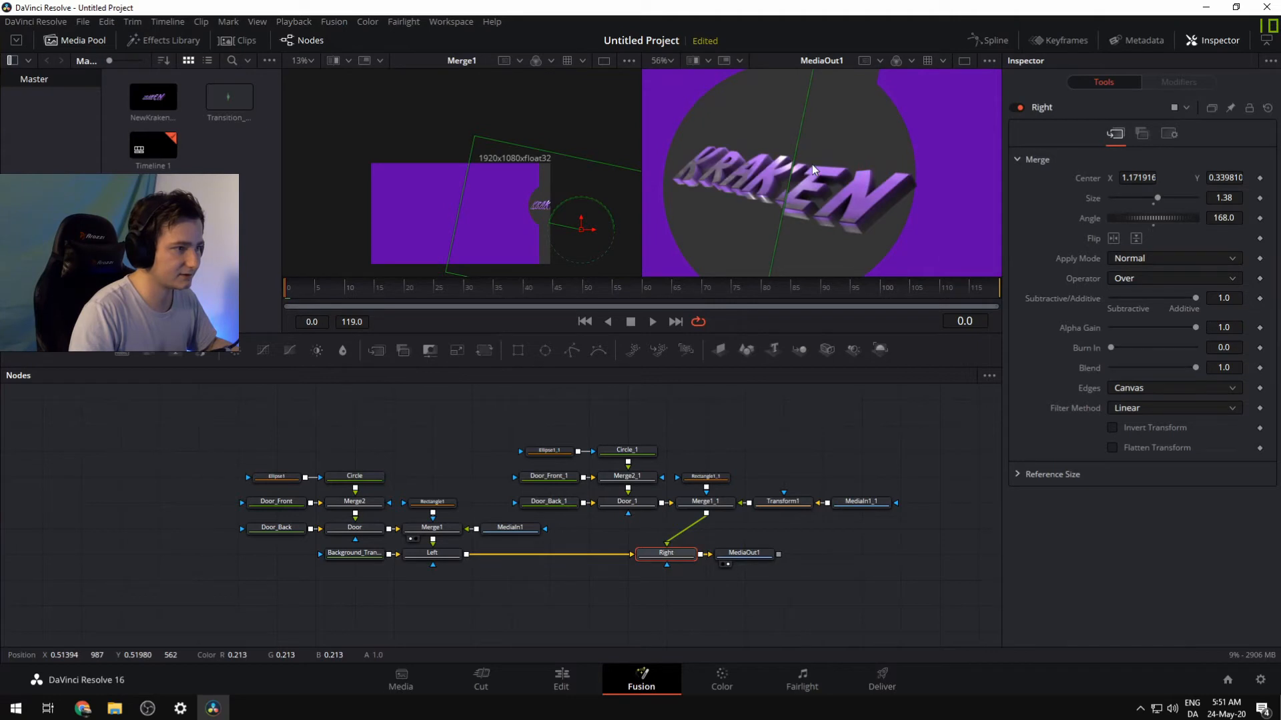
pyautogui.scroll(-2, 811, 164)
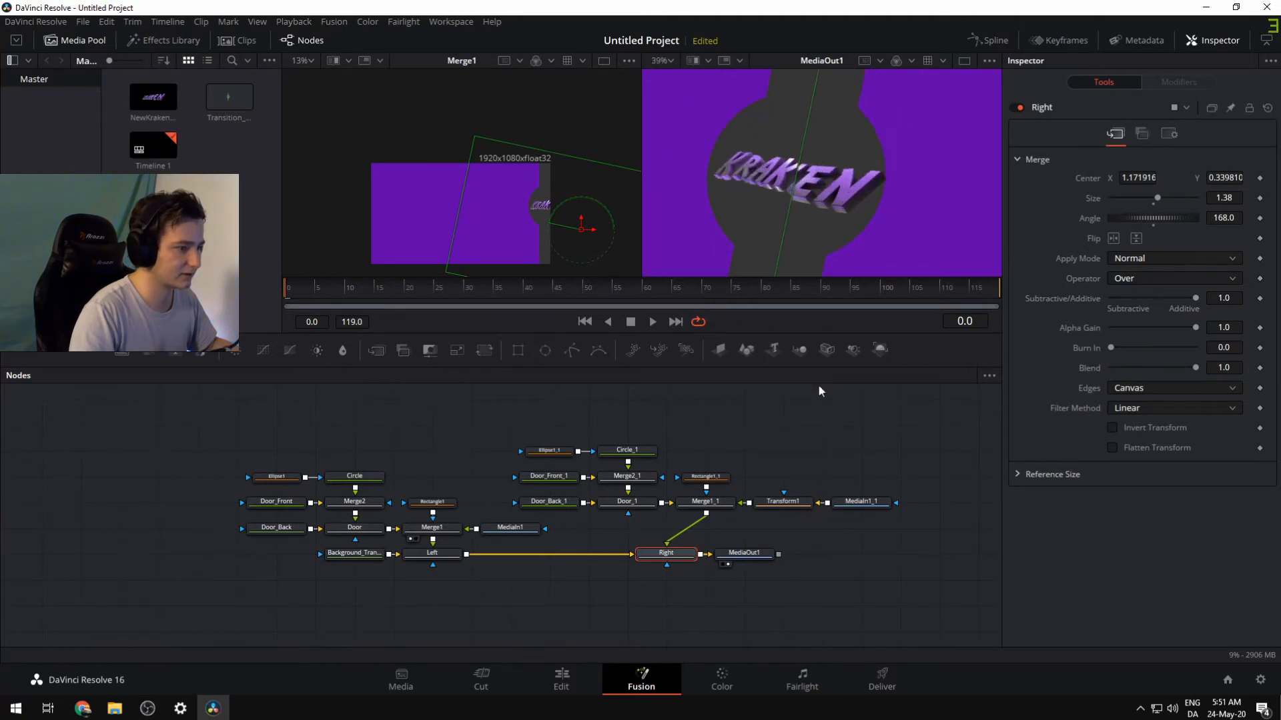
# Shift the right door's circle mask, Ellipse1_1, horizontally to Center X about 1.051 to align it with the left half
pyautogui.click(565, 454)
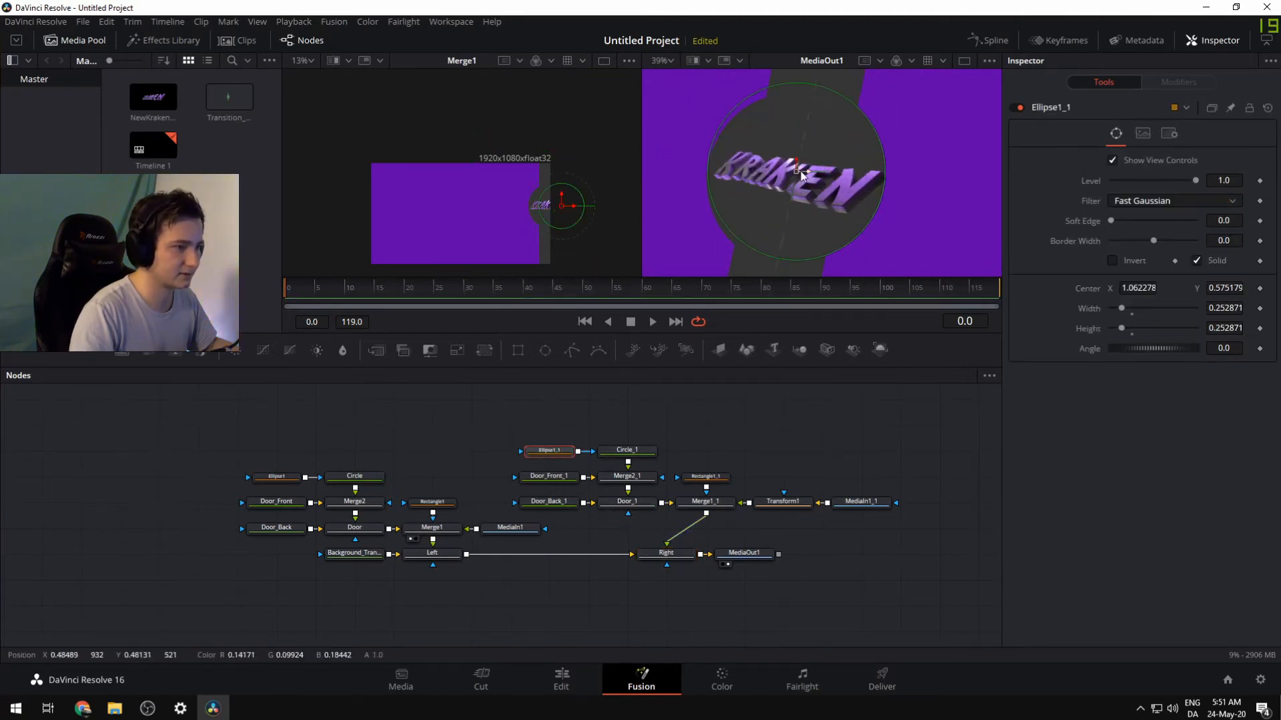
pyautogui.moveTo(806, 171); pyautogui.dragTo(803, 171)
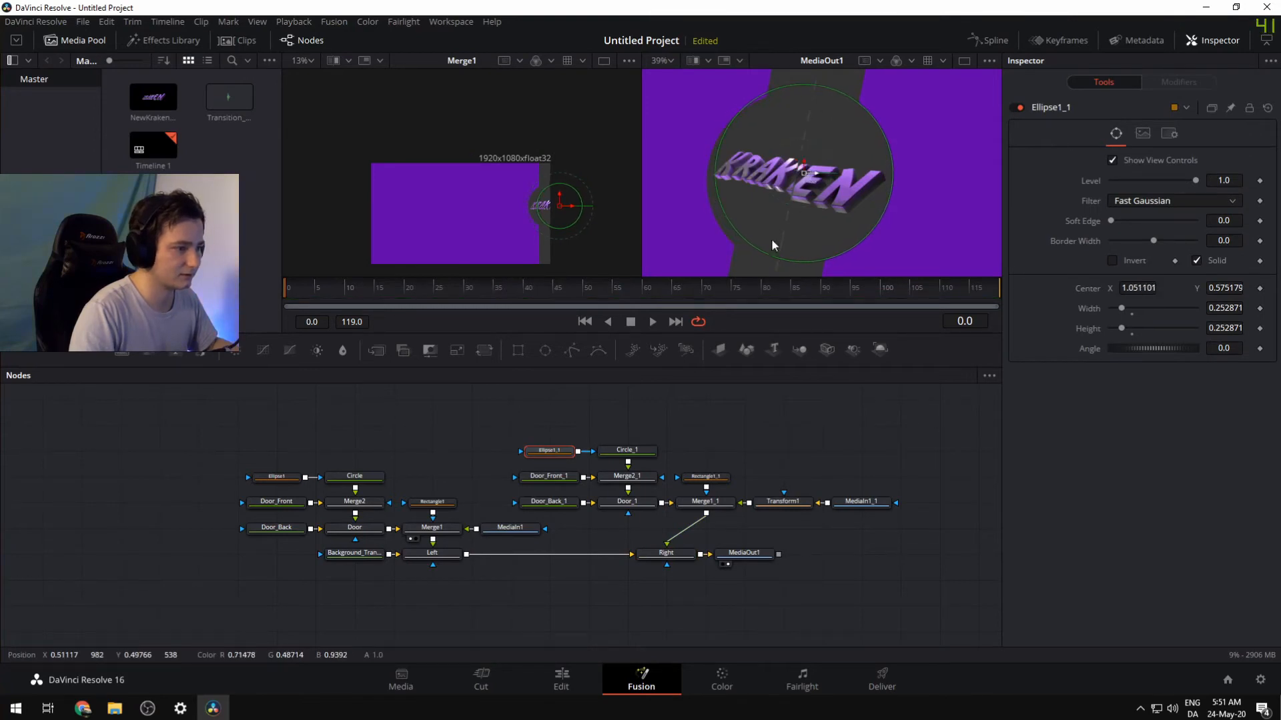
pyautogui.click(786, 503)
pyautogui.click(719, 477)
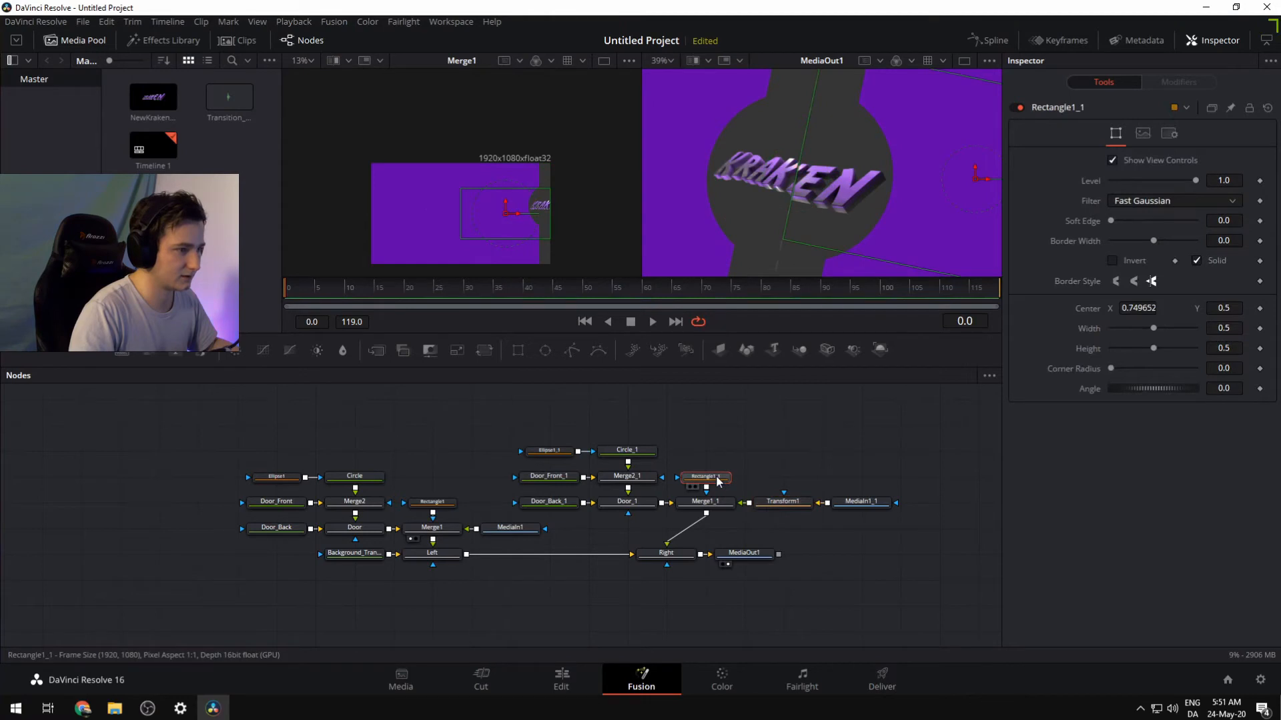
pyautogui.click(782, 501)
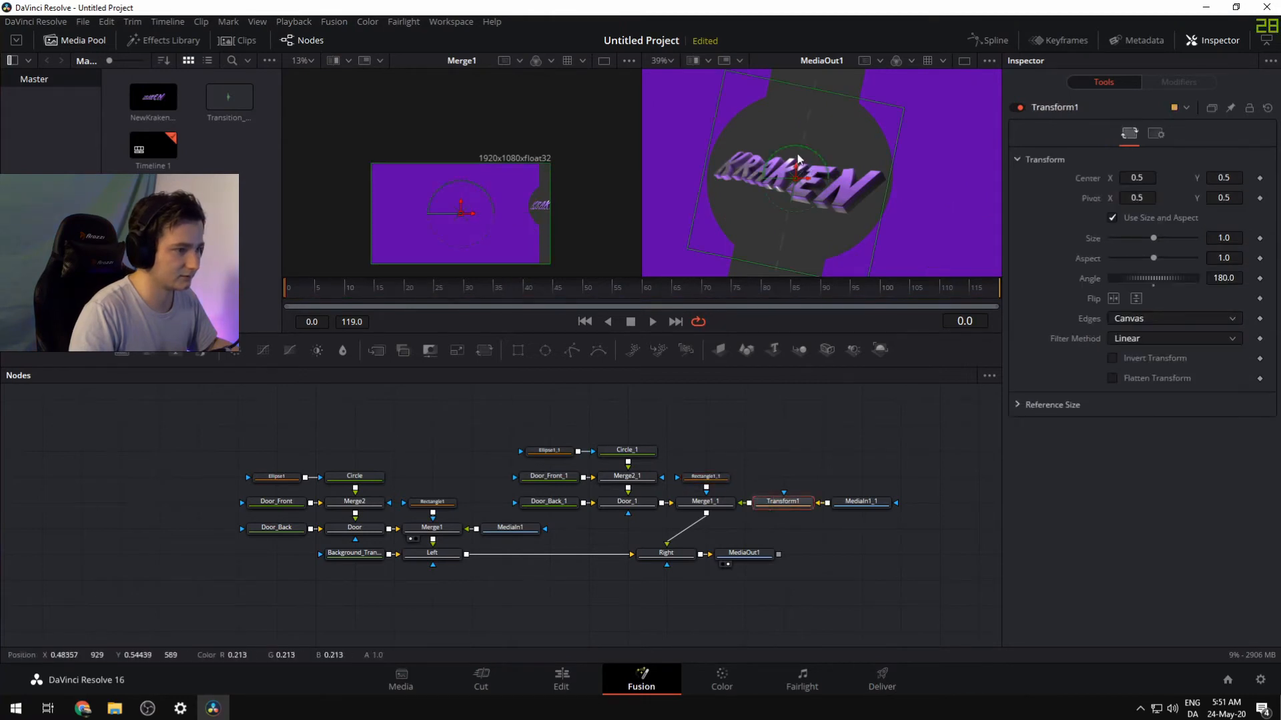
pyautogui.scroll(3, 798, 154)
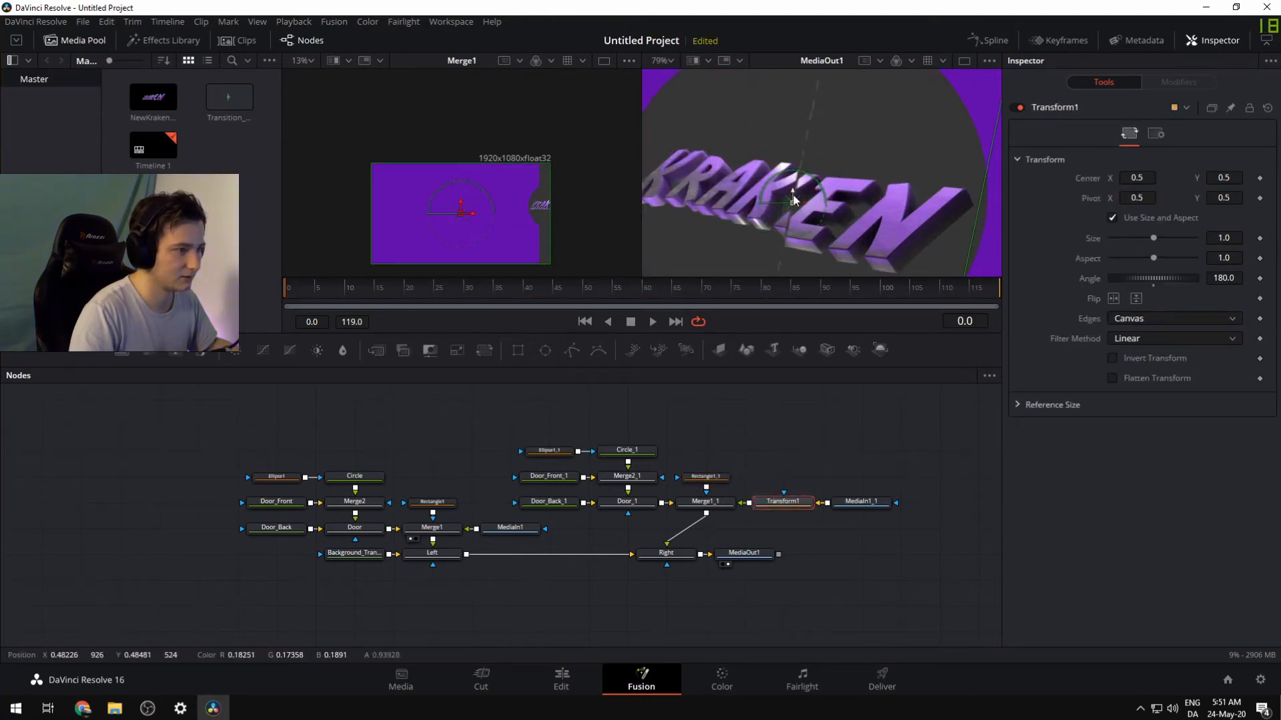
# Close the thin gap between the doors by nudging the Right merge's Center X to about 1.170
pyautogui.click(675, 554)
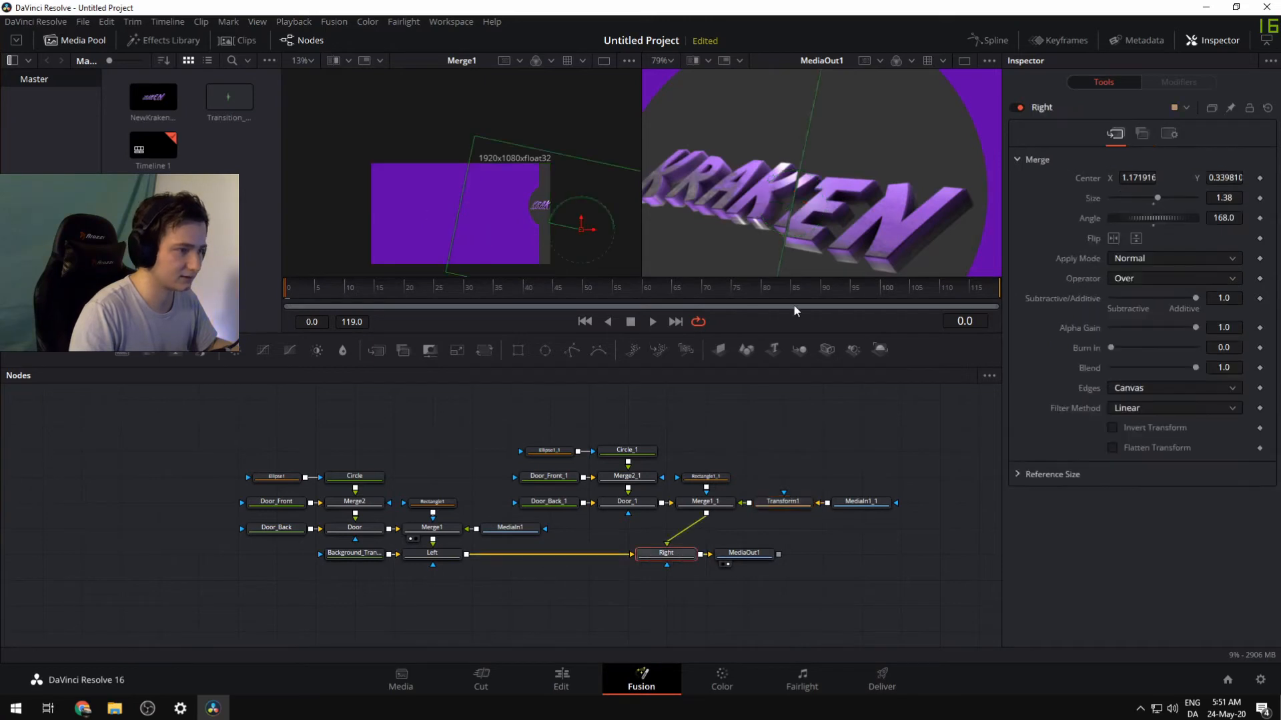
pyautogui.scroll(-2, 862, 224)
pyautogui.scroll(6, 881, 218)
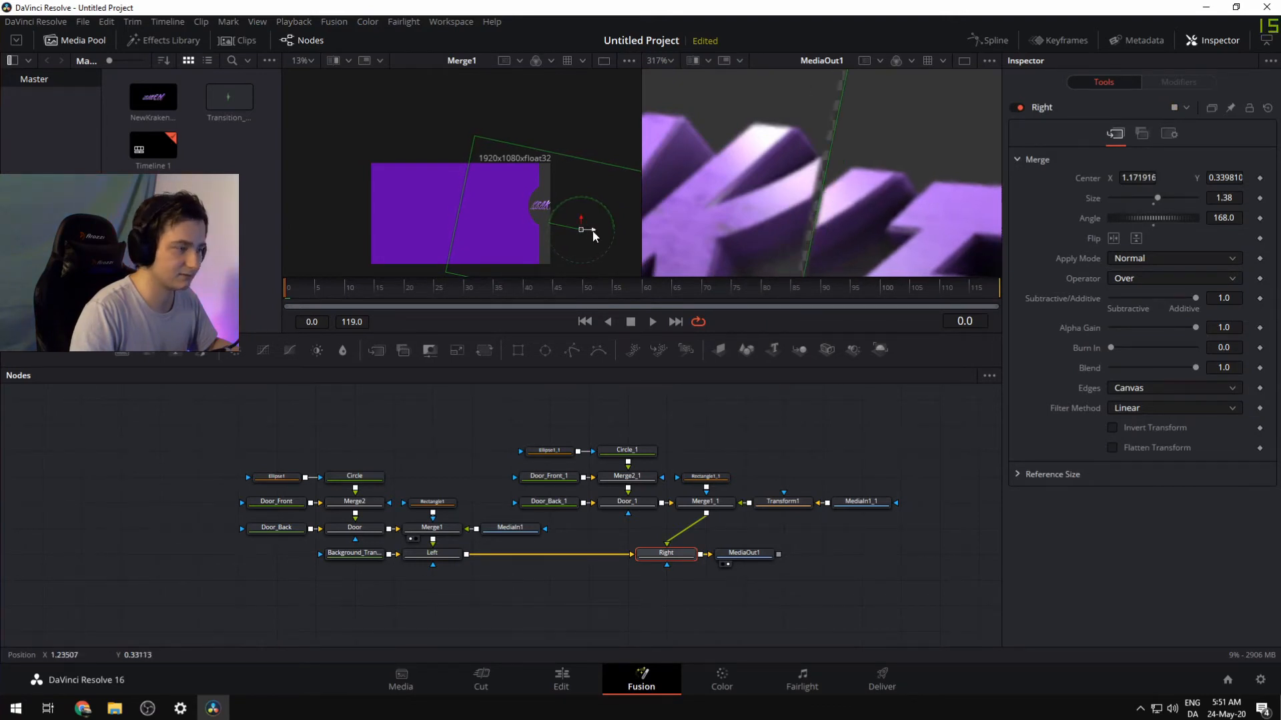
pyautogui.scroll(10, 592, 231)
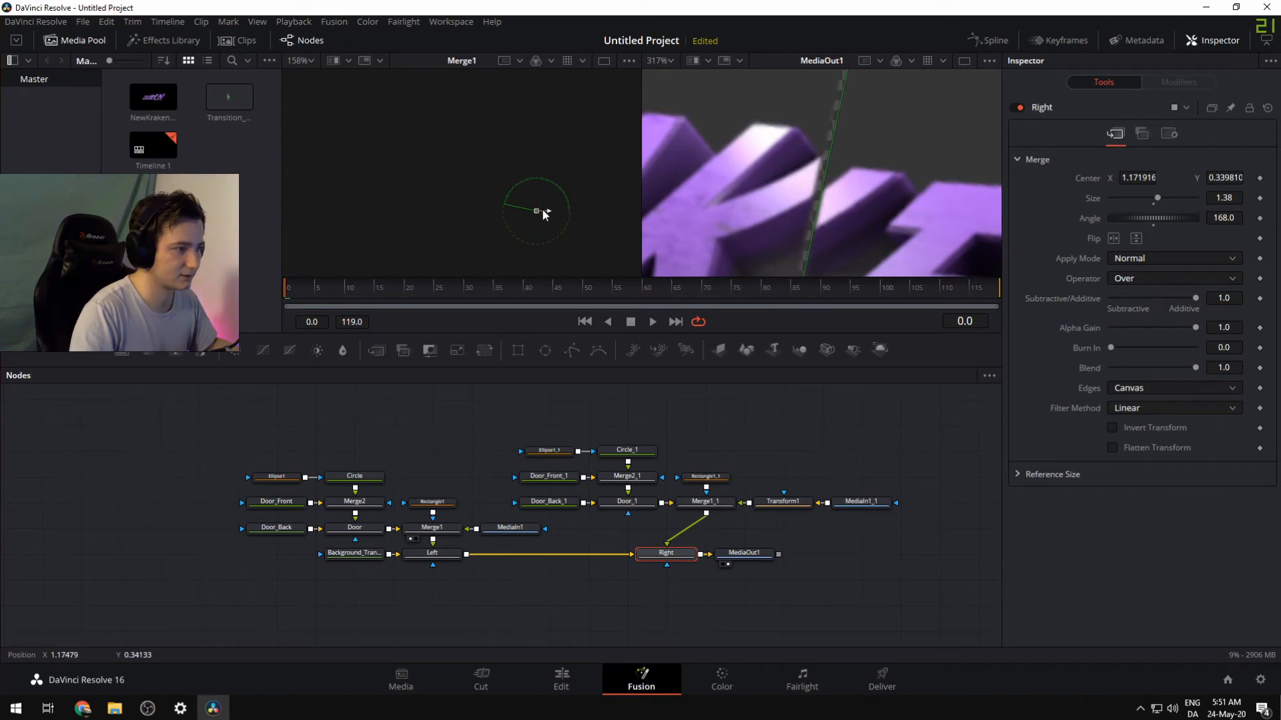
pyautogui.moveTo(542, 209); pyautogui.dragTo(539, 210)
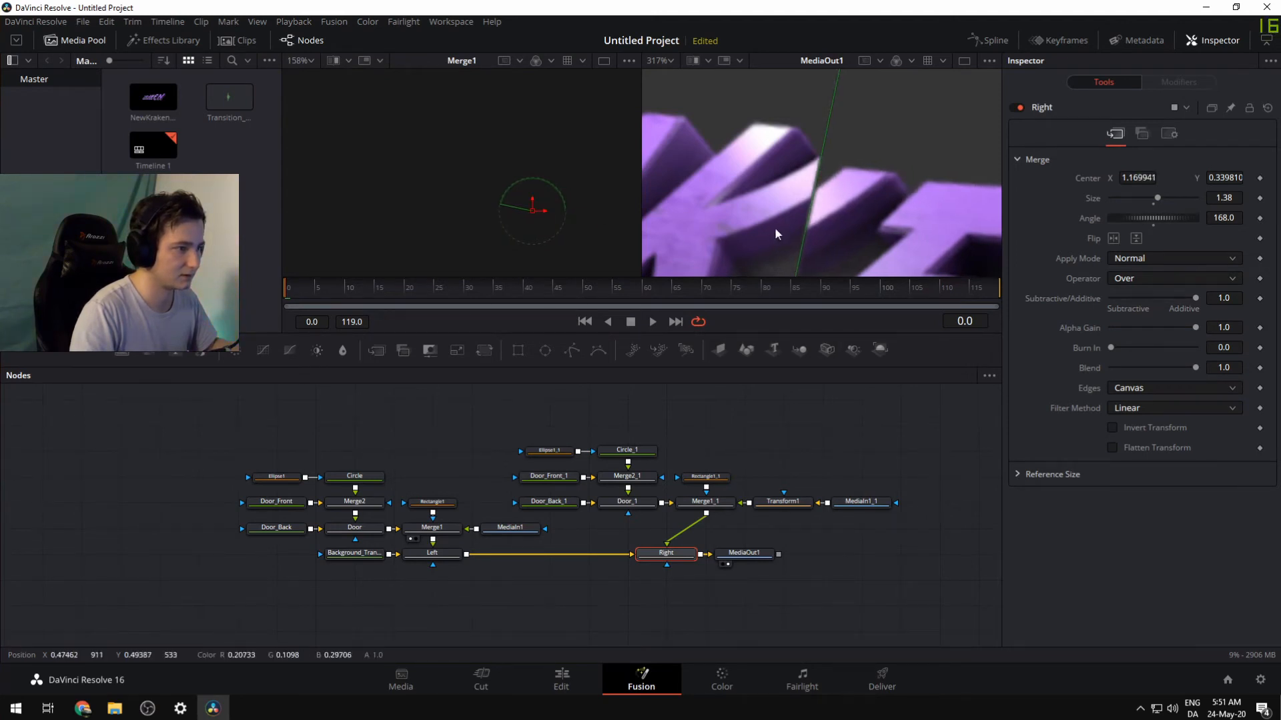
pyautogui.scroll(-4, 775, 228)
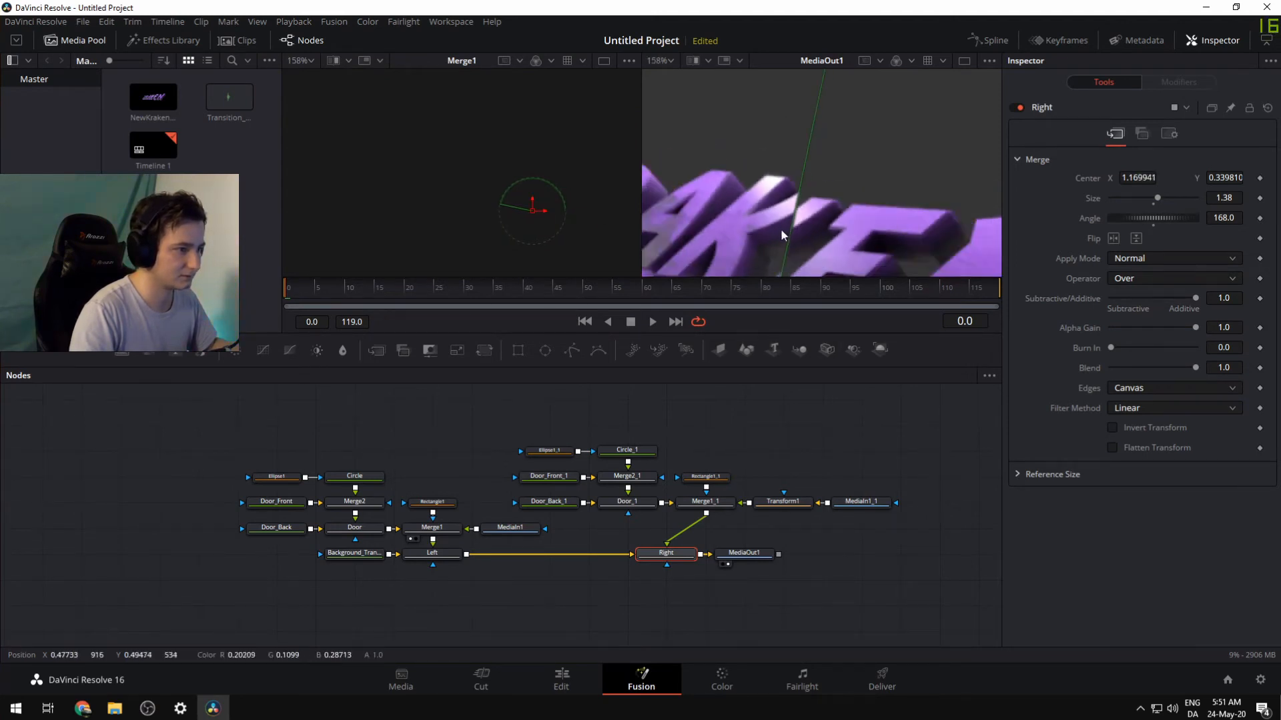
# Align the right half of the logo with the left half by moving Transform1 vertically to Center Y about 0.478
pyautogui.click(784, 504)
pyautogui.scroll(-4, 815, 200)
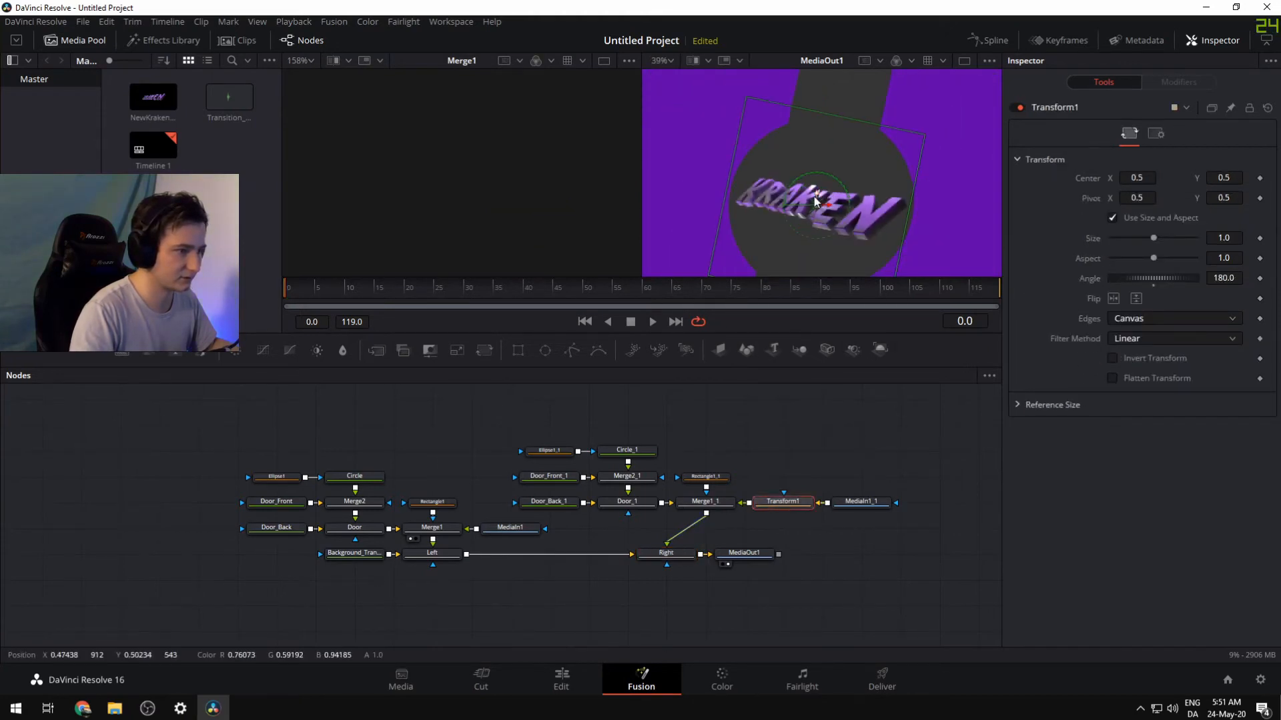
pyautogui.moveTo(815, 200); pyautogui.dragTo(816, 197)
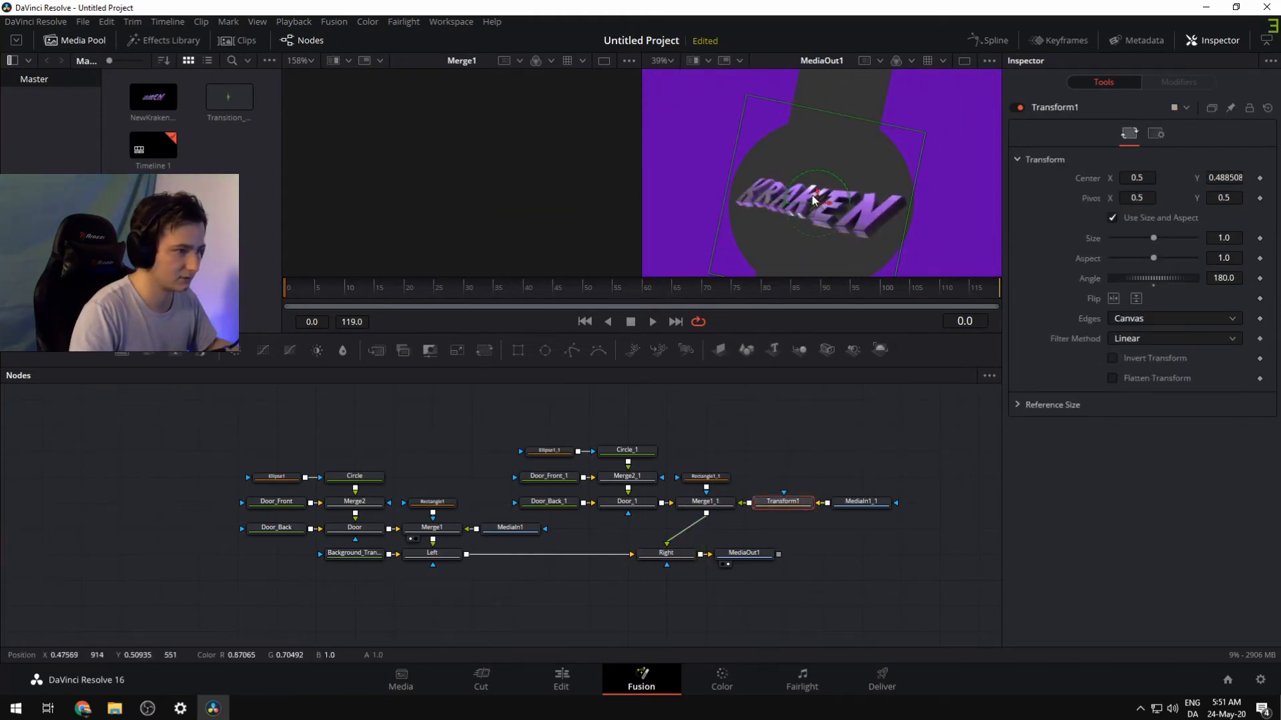
pyautogui.scroll(7, 814, 199)
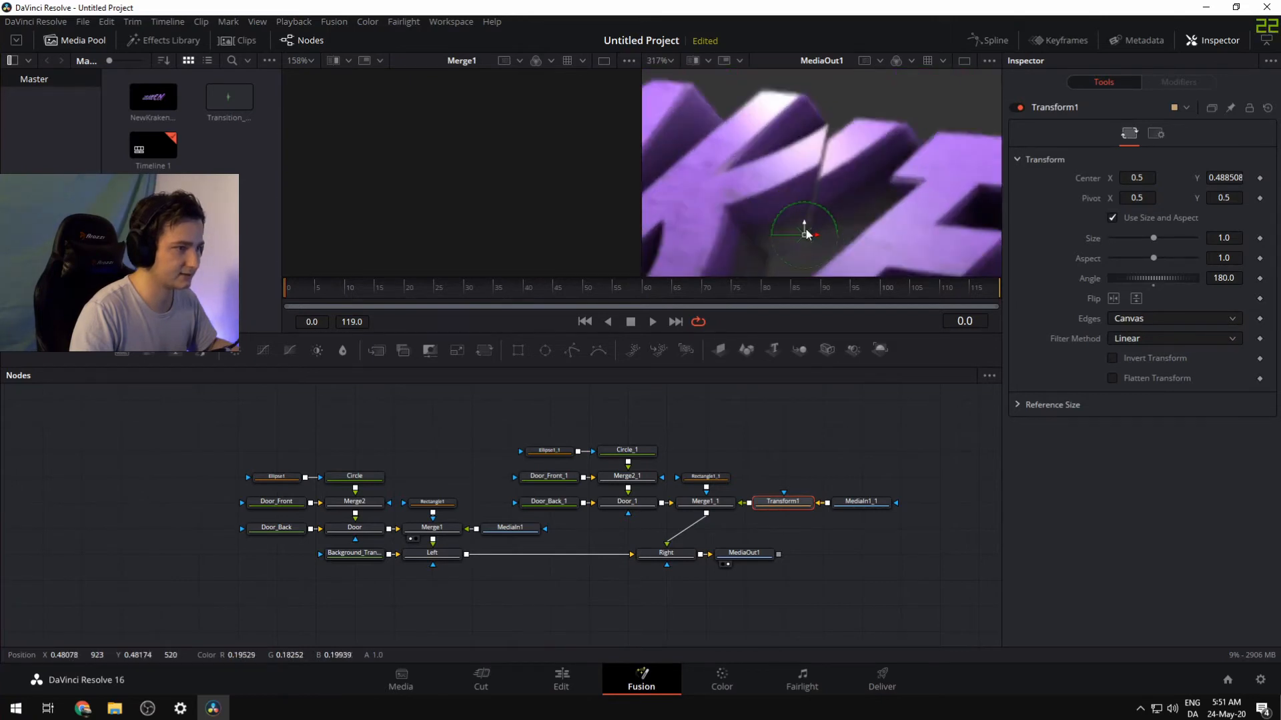
pyautogui.moveTo(809, 237); pyautogui.dragTo(810, 211)
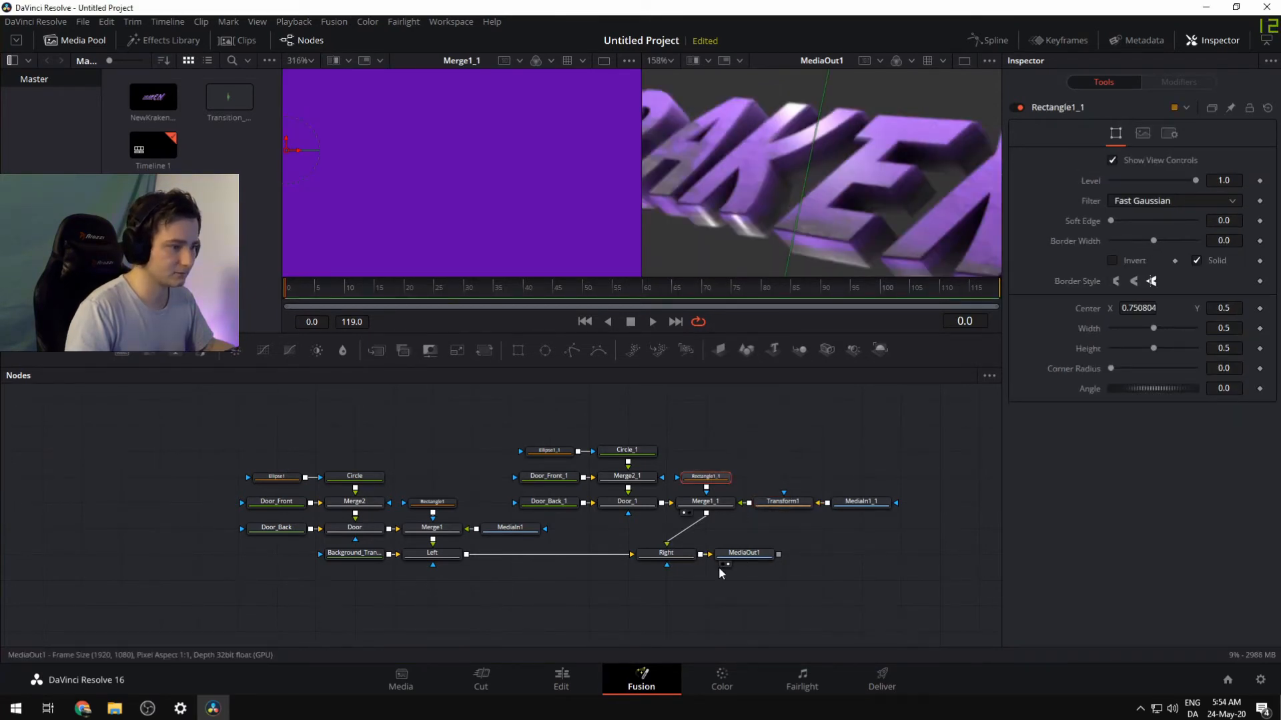
# Inspect the logo's seam in the output, and try shifting the mask Rectangle1_1 horizontally to Center X about 0.7498
pyautogui.click(745, 556)
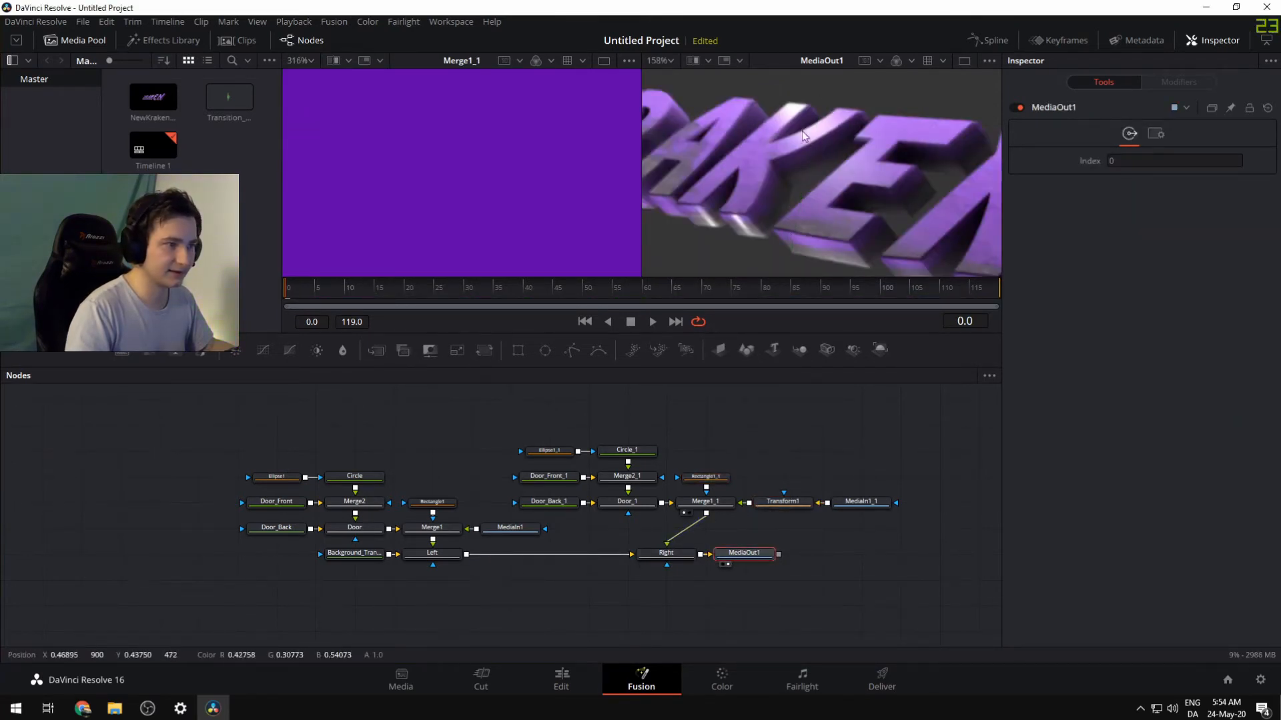
pyautogui.scroll(8, 802, 258)
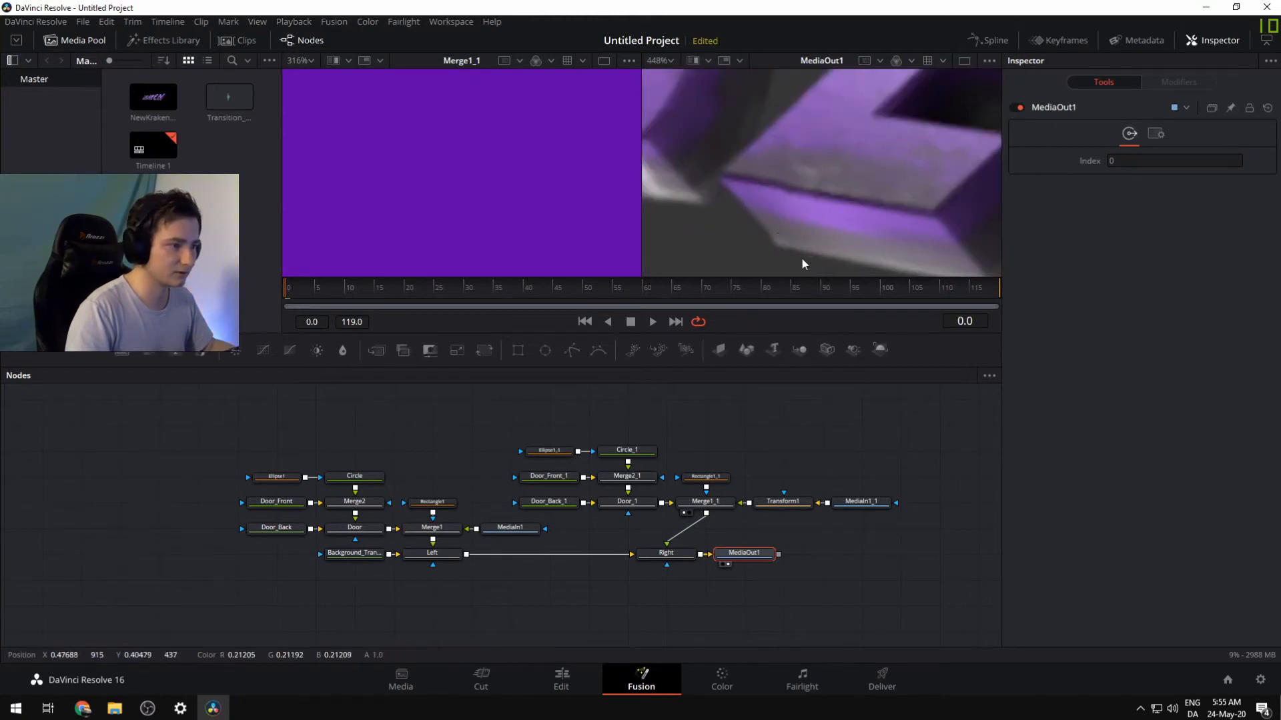
pyautogui.scroll(-10, 774, 233)
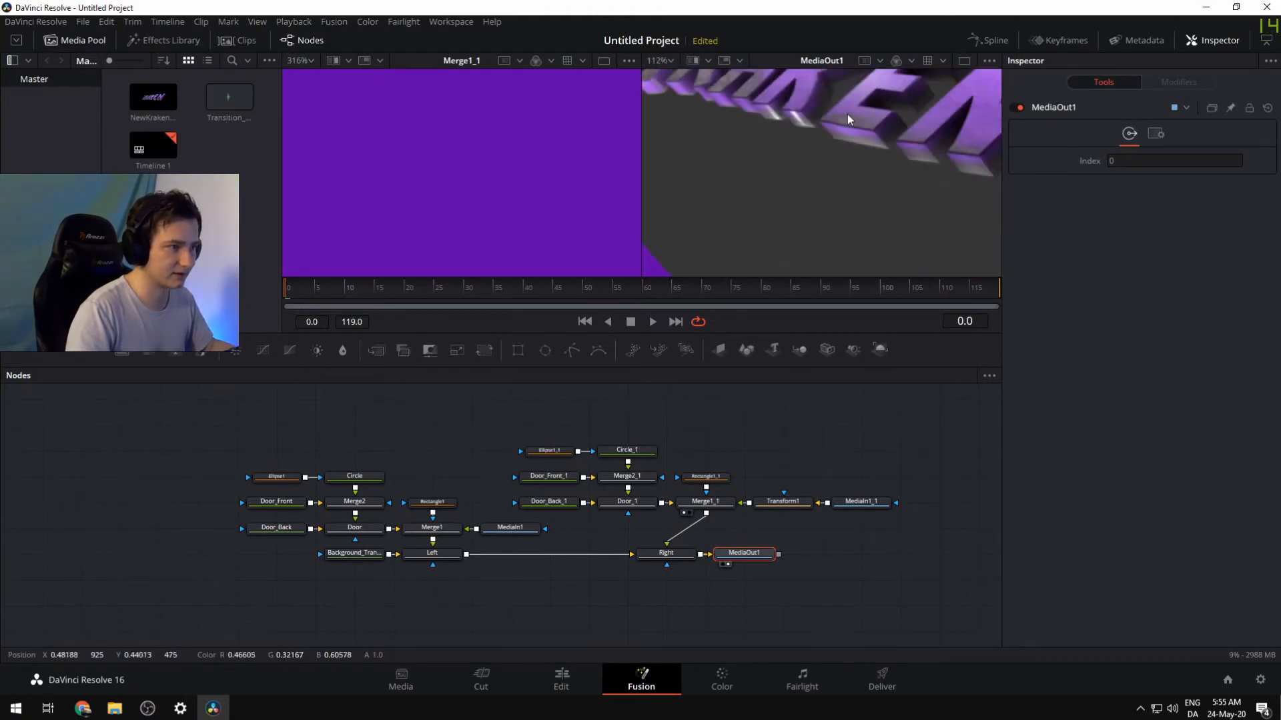
pyautogui.scroll(3, 925, 190)
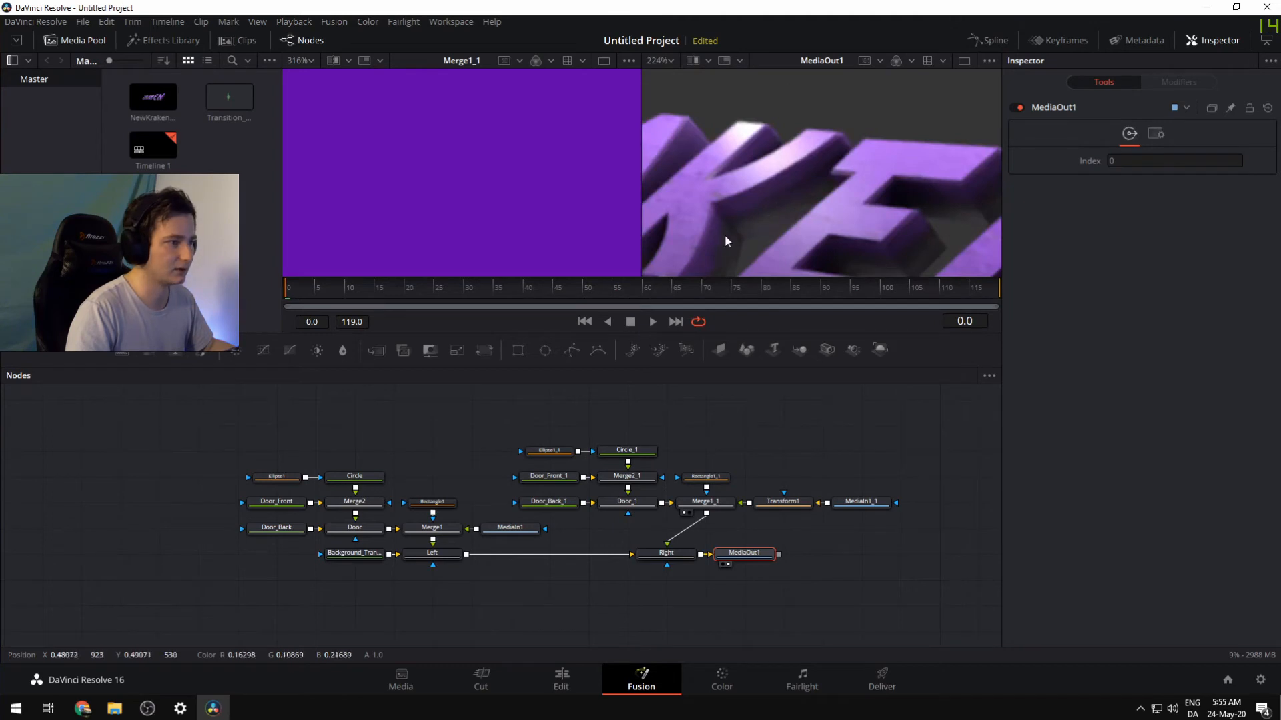
pyautogui.scroll(2, 724, 235)
pyautogui.click(698, 478)
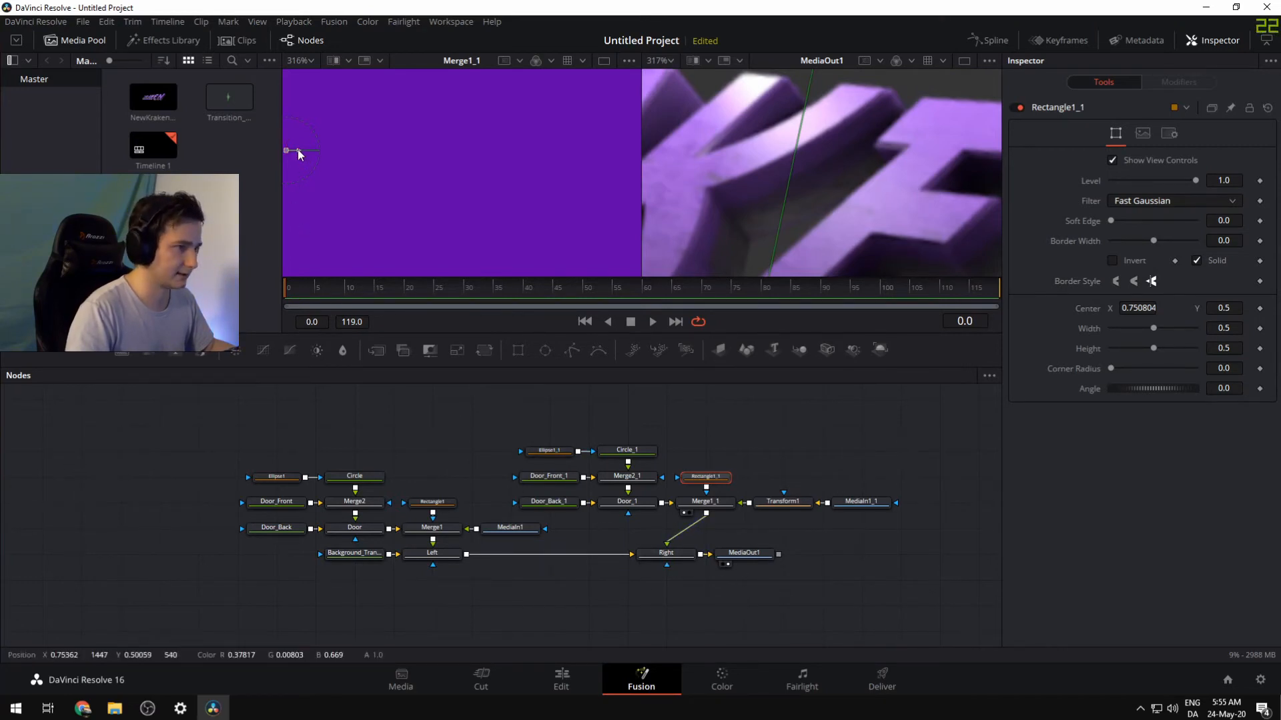
pyautogui.moveTo(298, 150); pyautogui.dragTo(293, 150)
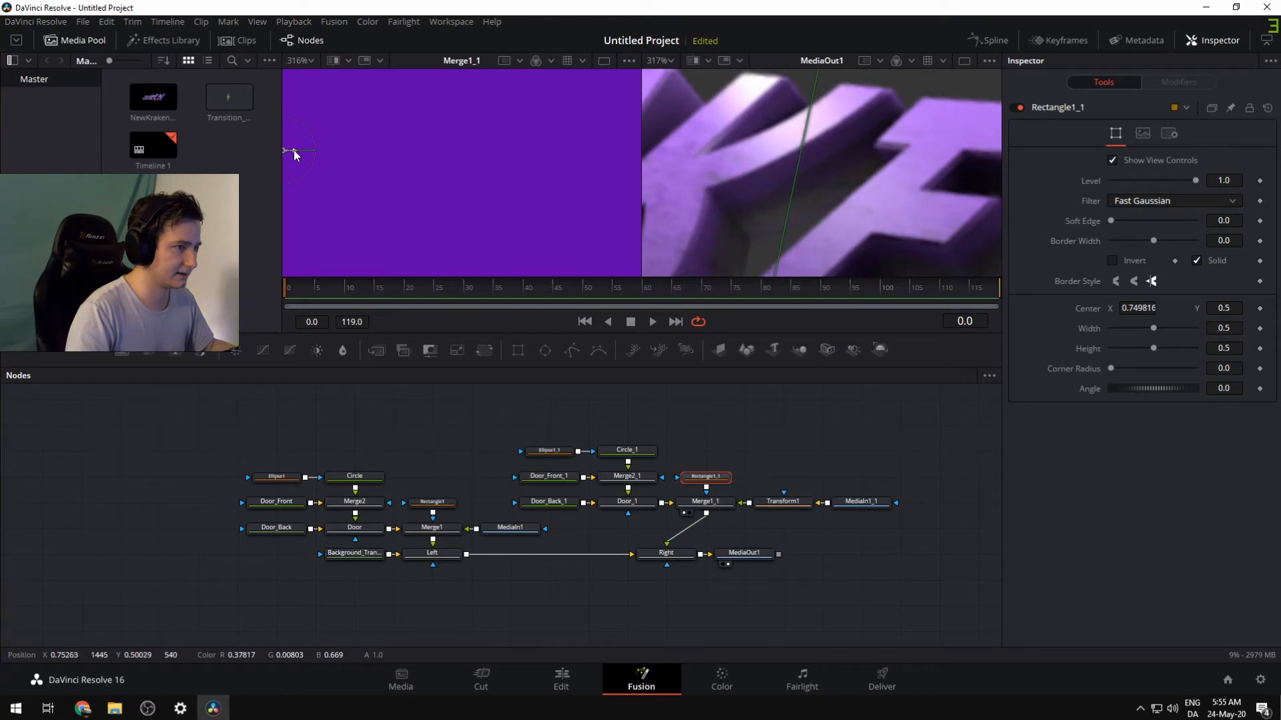
# Check the logo seam in the output and move the Rectangle1_1 mask back to Center X about 0.7508
pyautogui.click(744, 553)
pyautogui.hotkey('ctrl', 'f')
pyautogui.scroll(3, 814, 200)
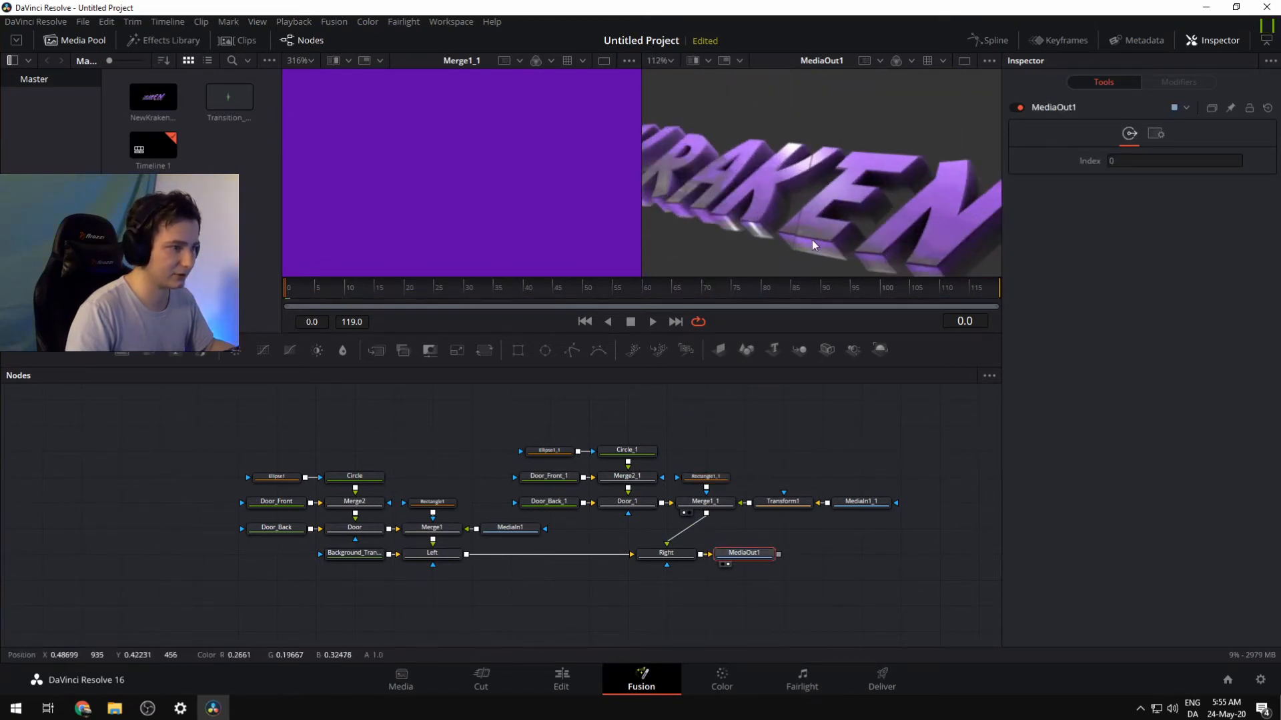
pyautogui.scroll(3, 803, 227)
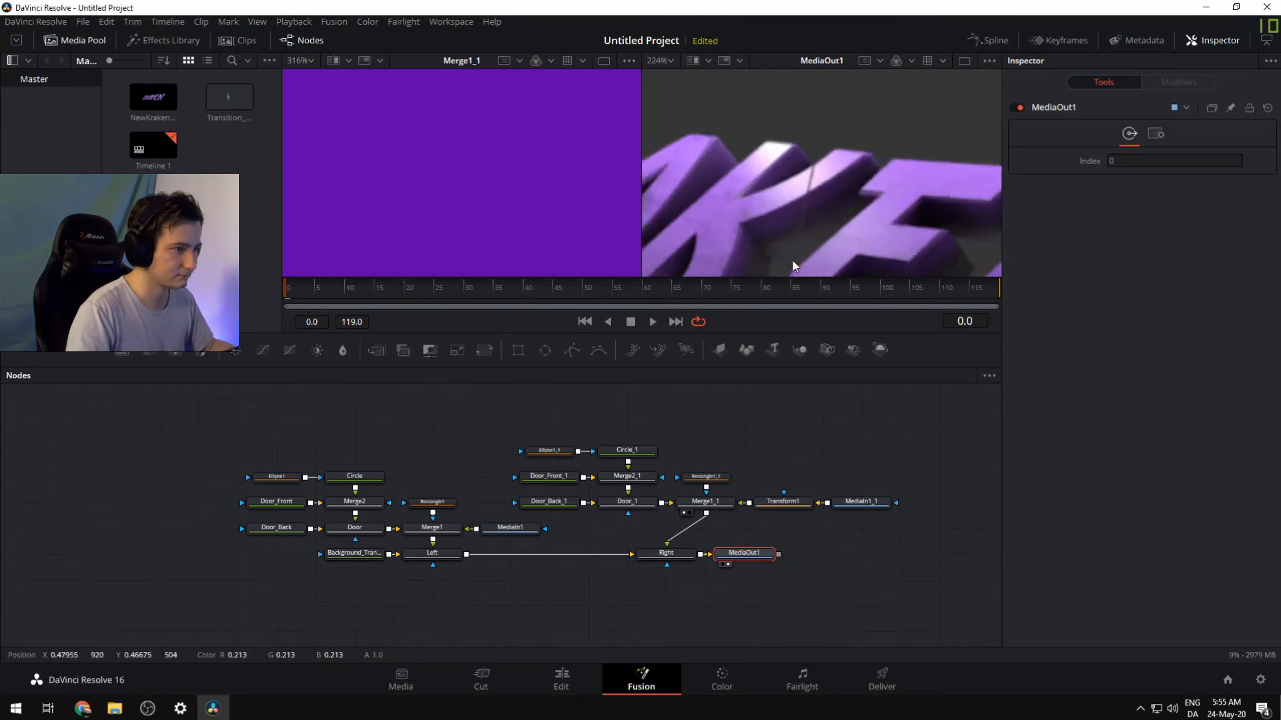
pyautogui.scroll(2, 793, 262)
pyautogui.click(705, 477)
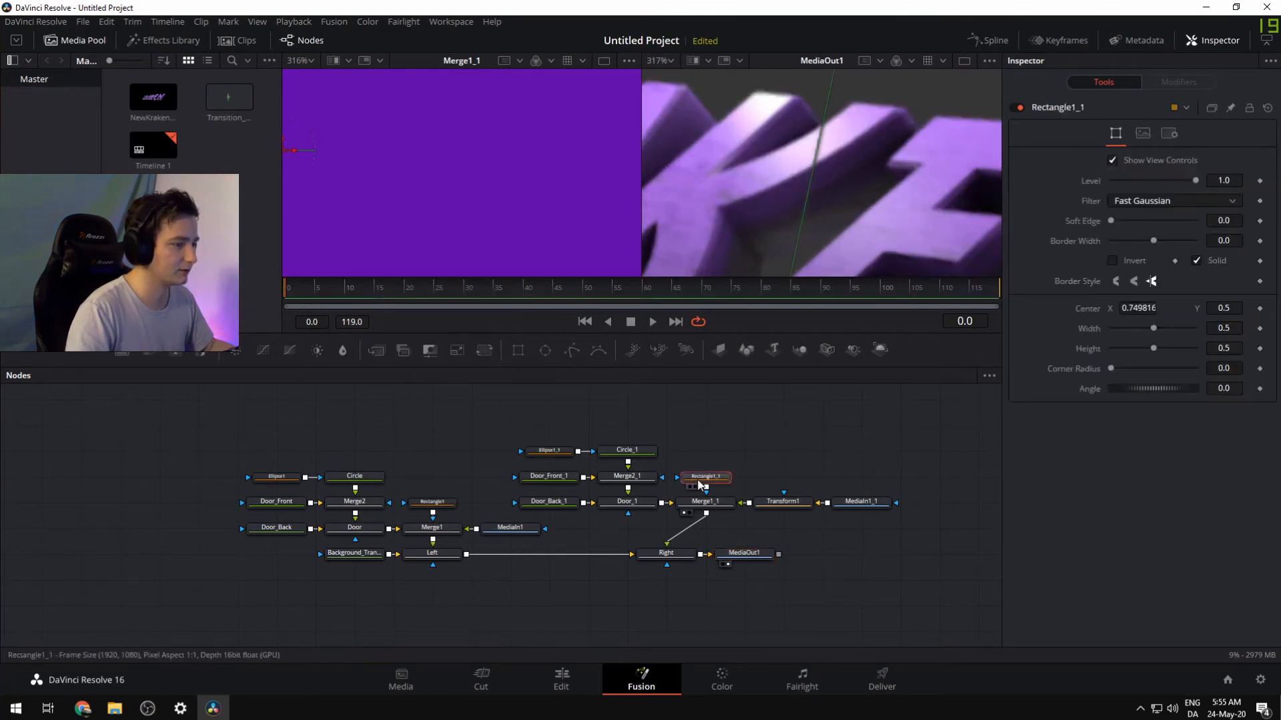
pyautogui.moveTo(293, 151); pyautogui.dragTo(296, 151)
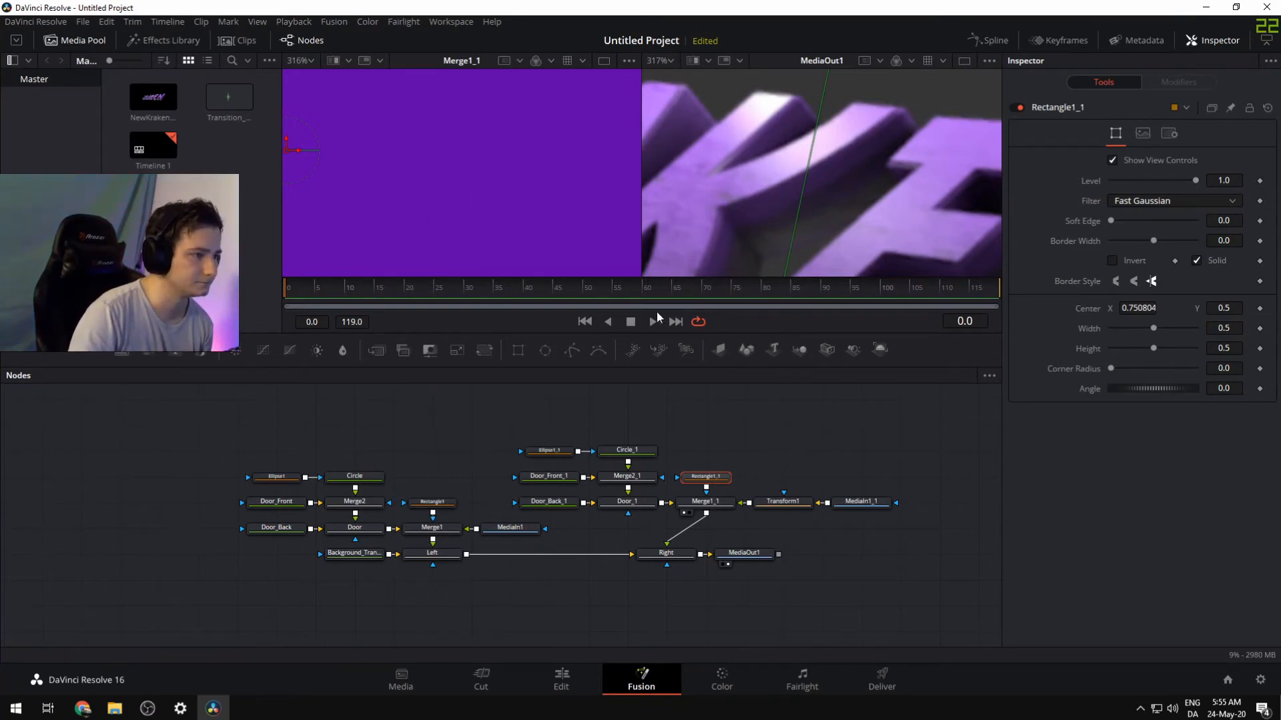
# Fit the whole output in its viewer and shift the right door's circle mask, Ellipse1_1, vertically to Center Y about 0.596
pyautogui.click(784, 502)
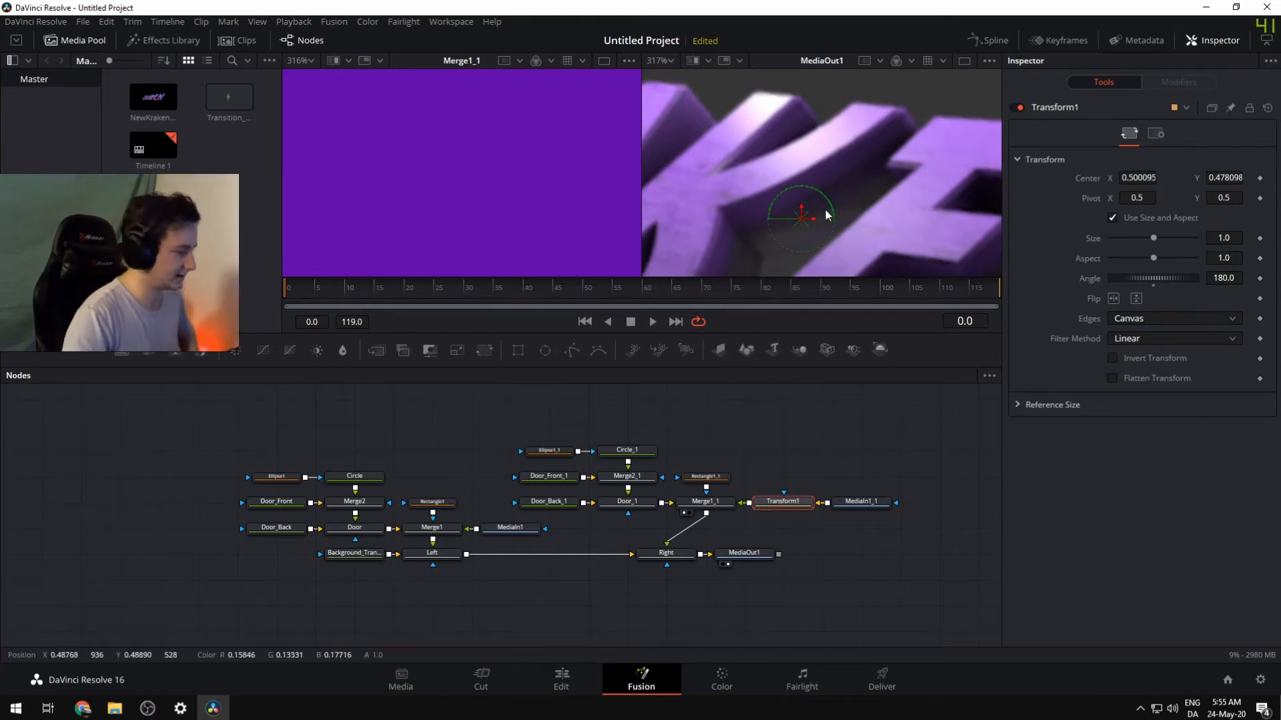
pyautogui.scroll(-10, 827, 215)
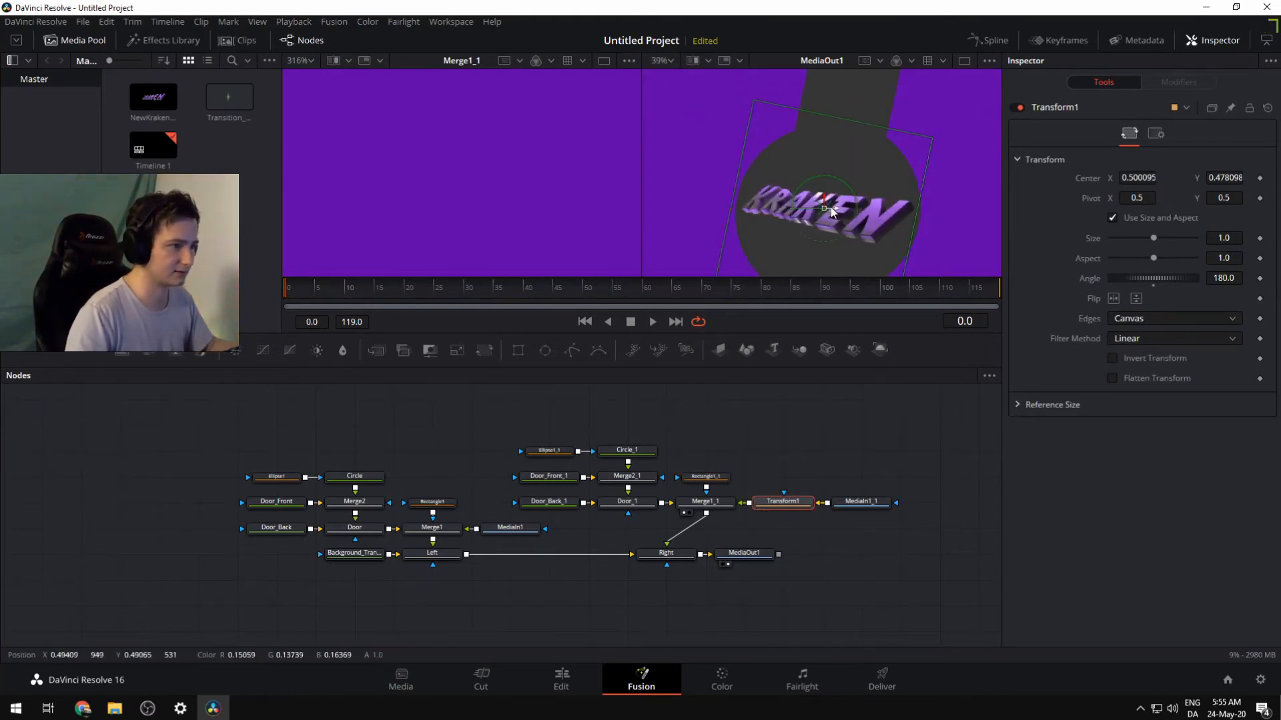
pyautogui.click(664, 60)
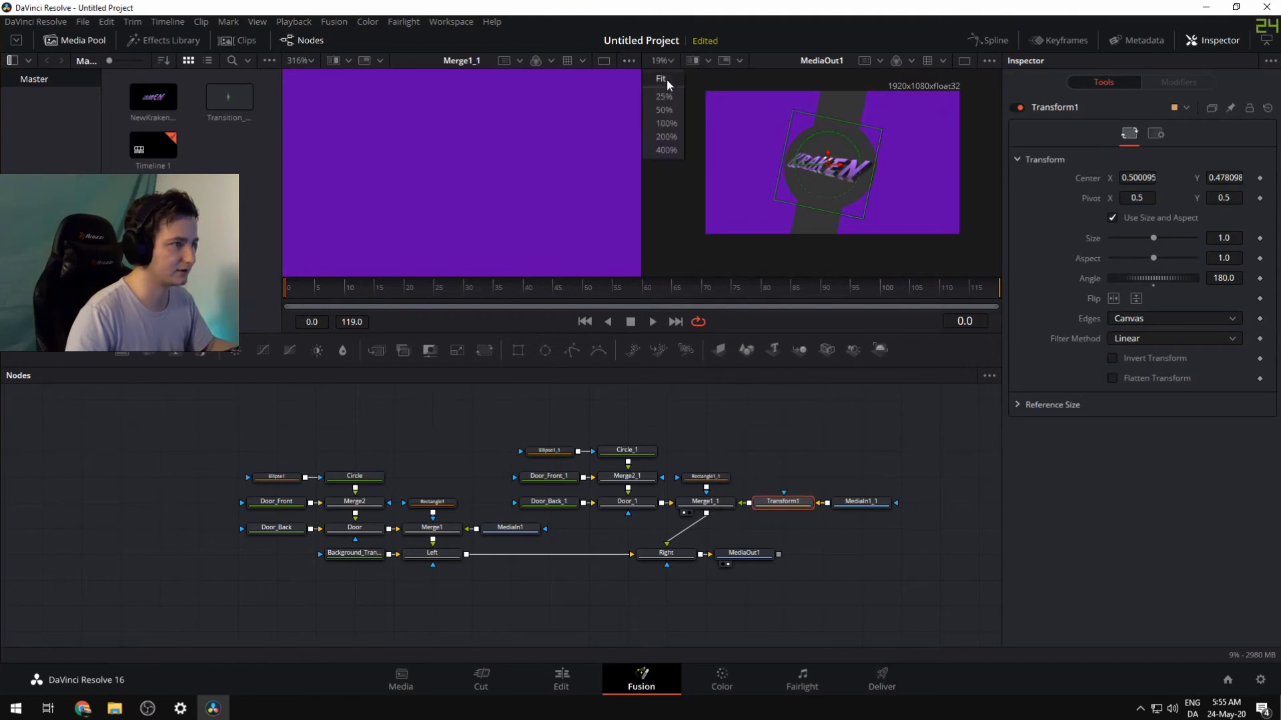
pyautogui.click(666, 79)
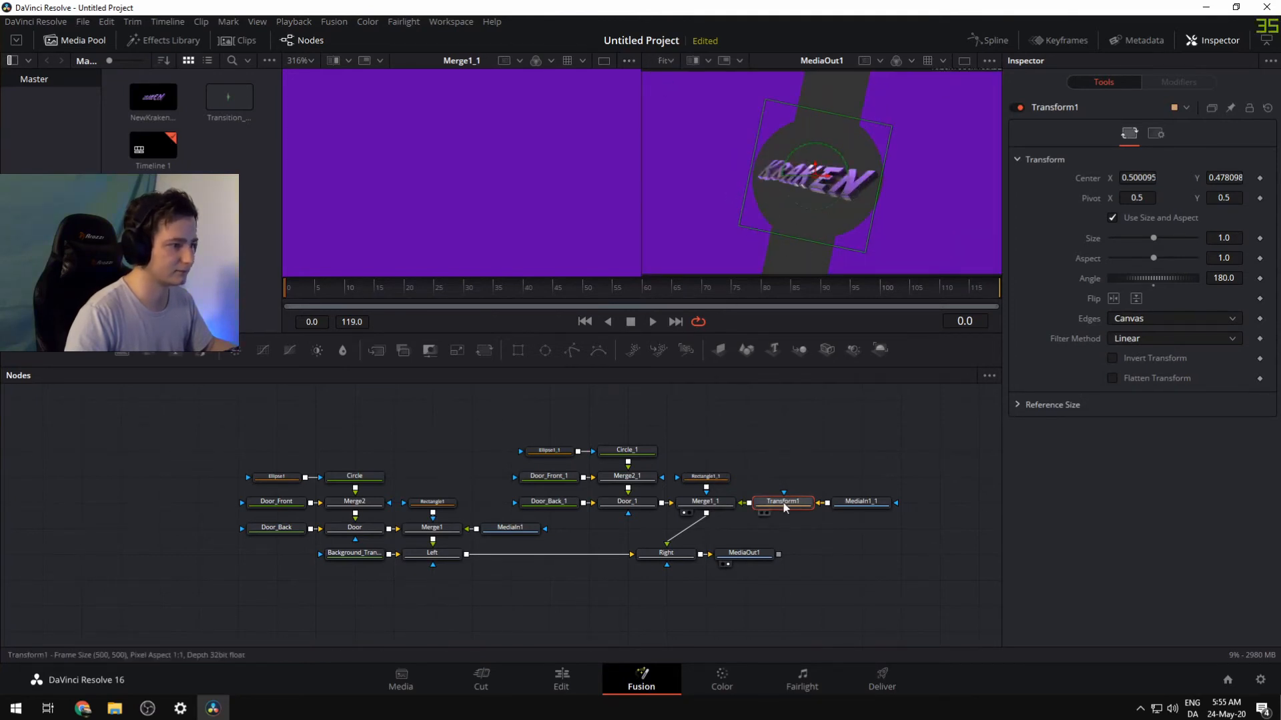
pyautogui.click(744, 553)
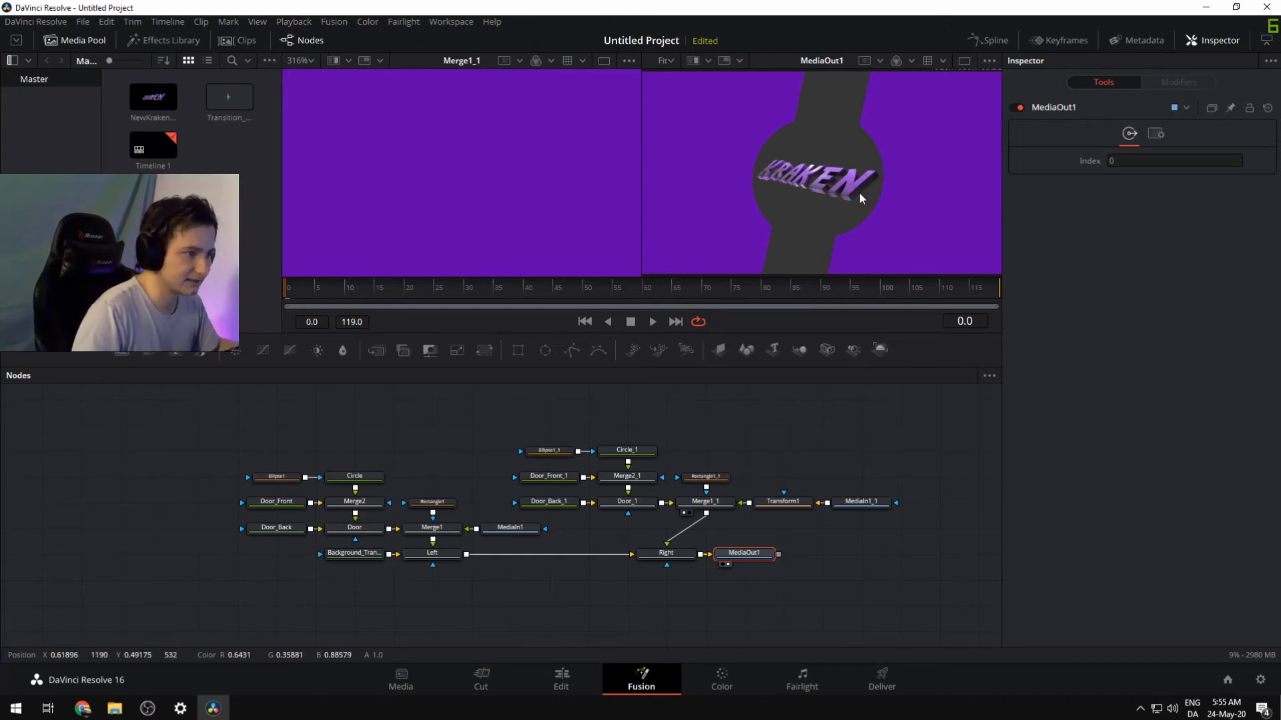
pyautogui.click(551, 452)
pyautogui.click(551, 453)
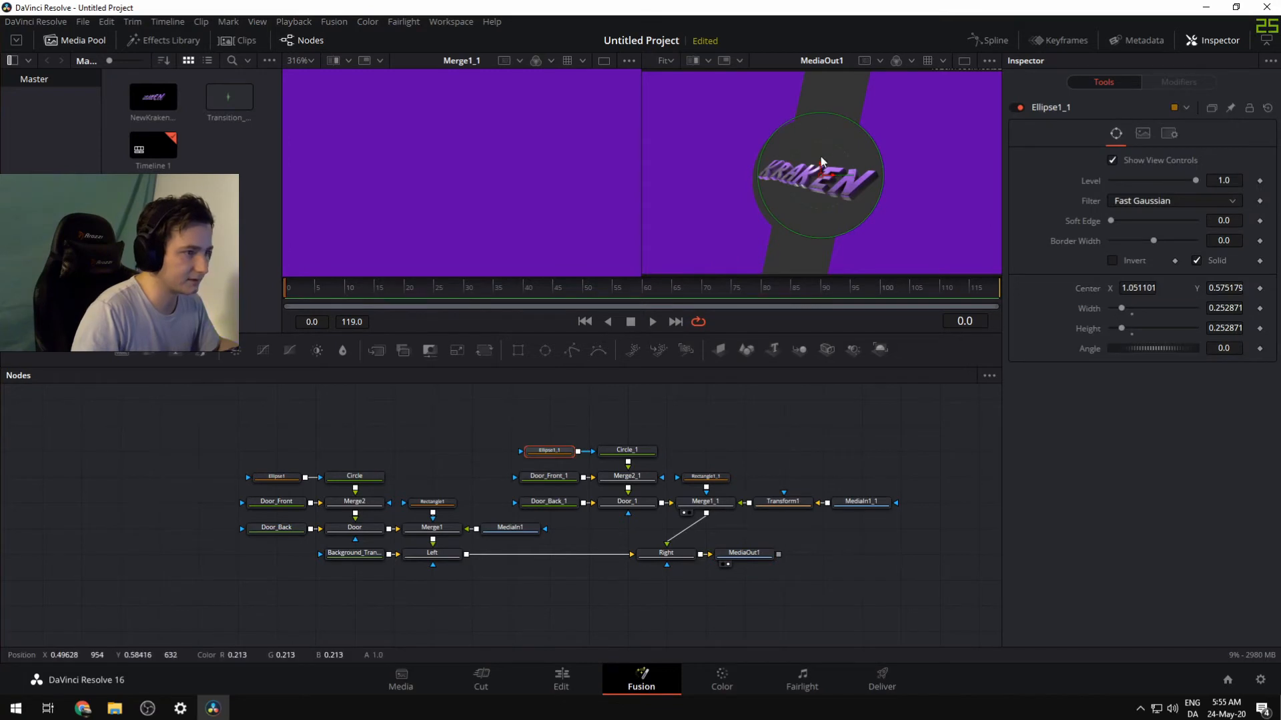
pyautogui.moveTo(820, 166); pyautogui.dragTo(817, 168)
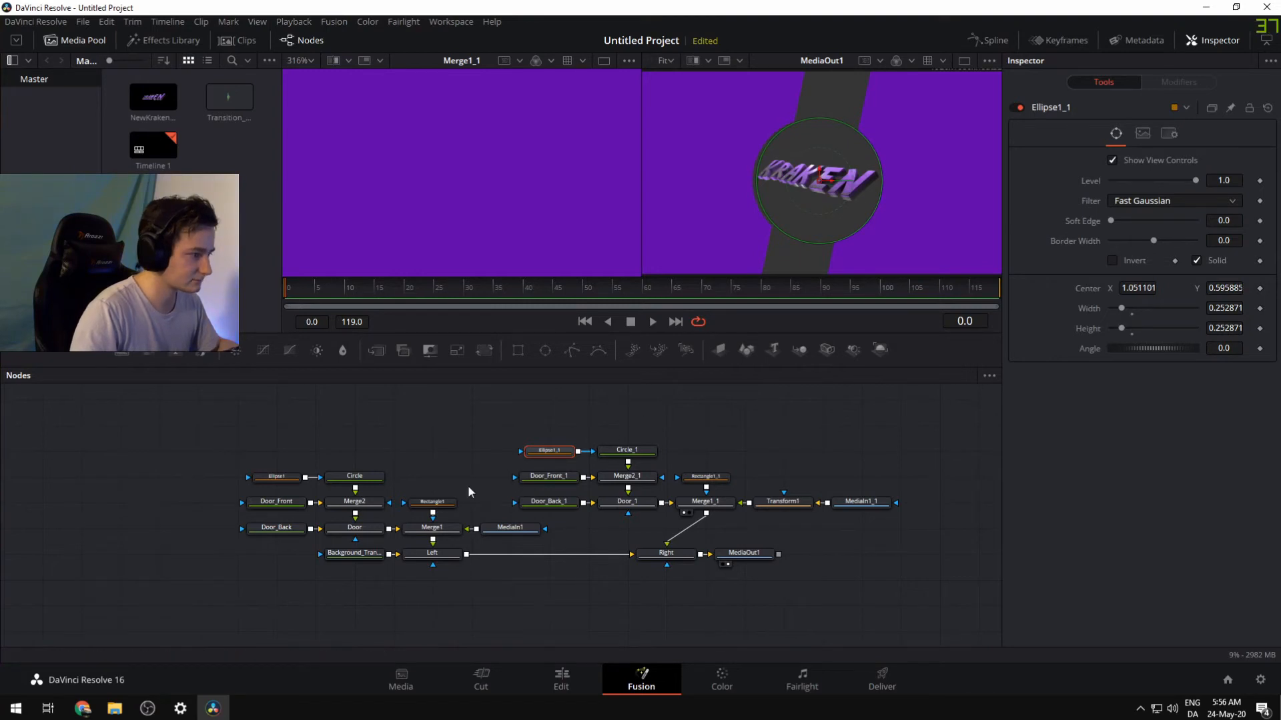
# Line up the circle around the logo by moving Ellipse1 to Center about 1.058, 0.579 and Ellipse1_1 to about 1.046, 0.591
pyautogui.click(283, 478)
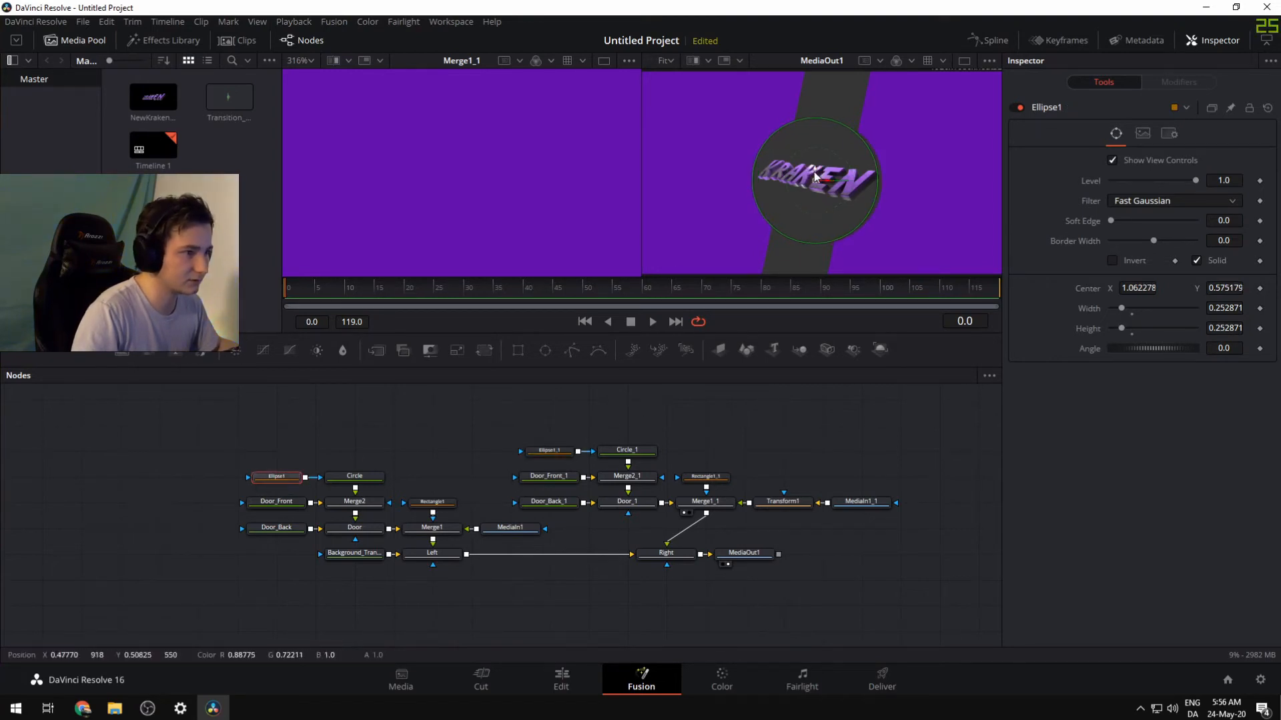
pyautogui.click(813, 171)
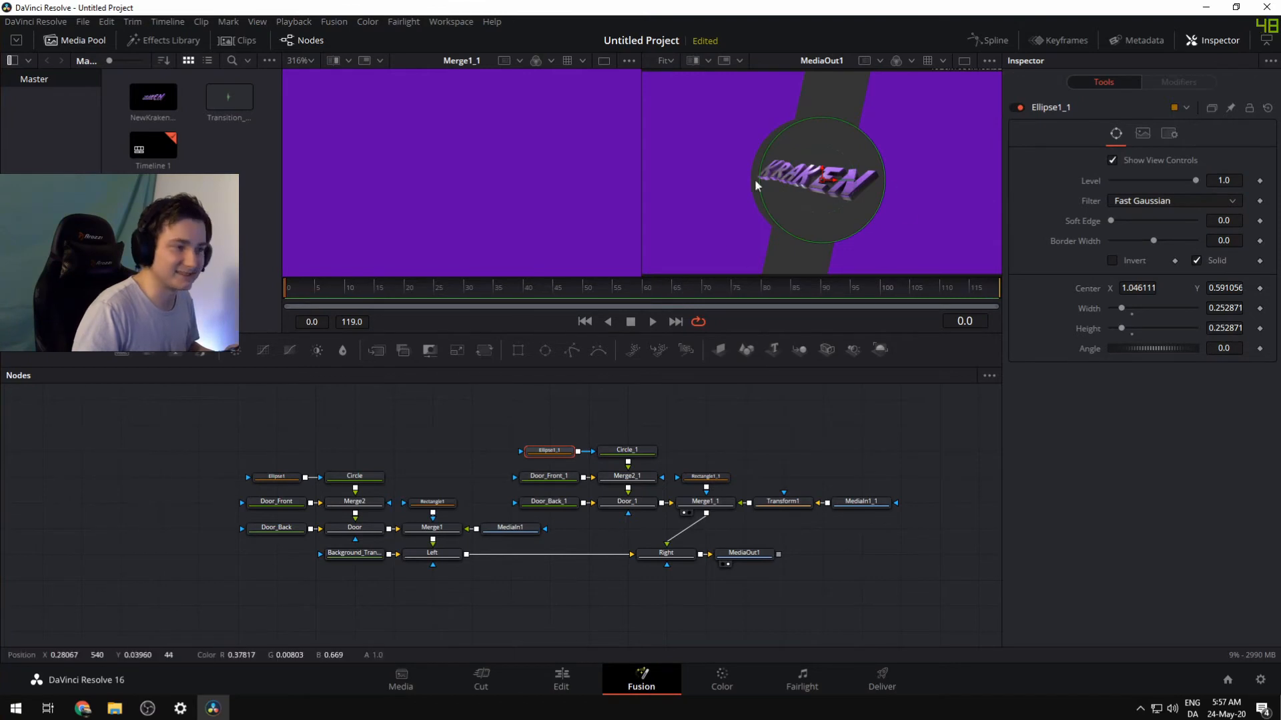
pyautogui.click(269, 477)
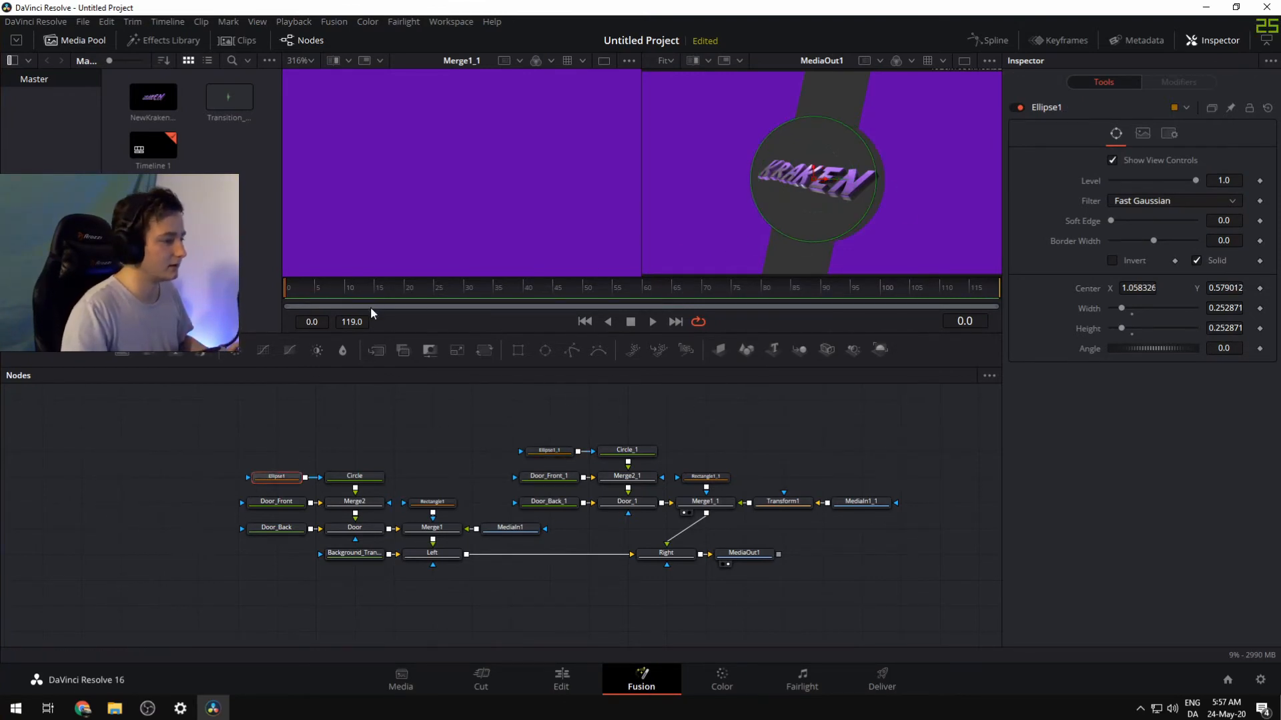
# Select the Left merge and look through the composition's start, end at frame 119, and midpoint at frame 60
pyautogui.click(434, 554)
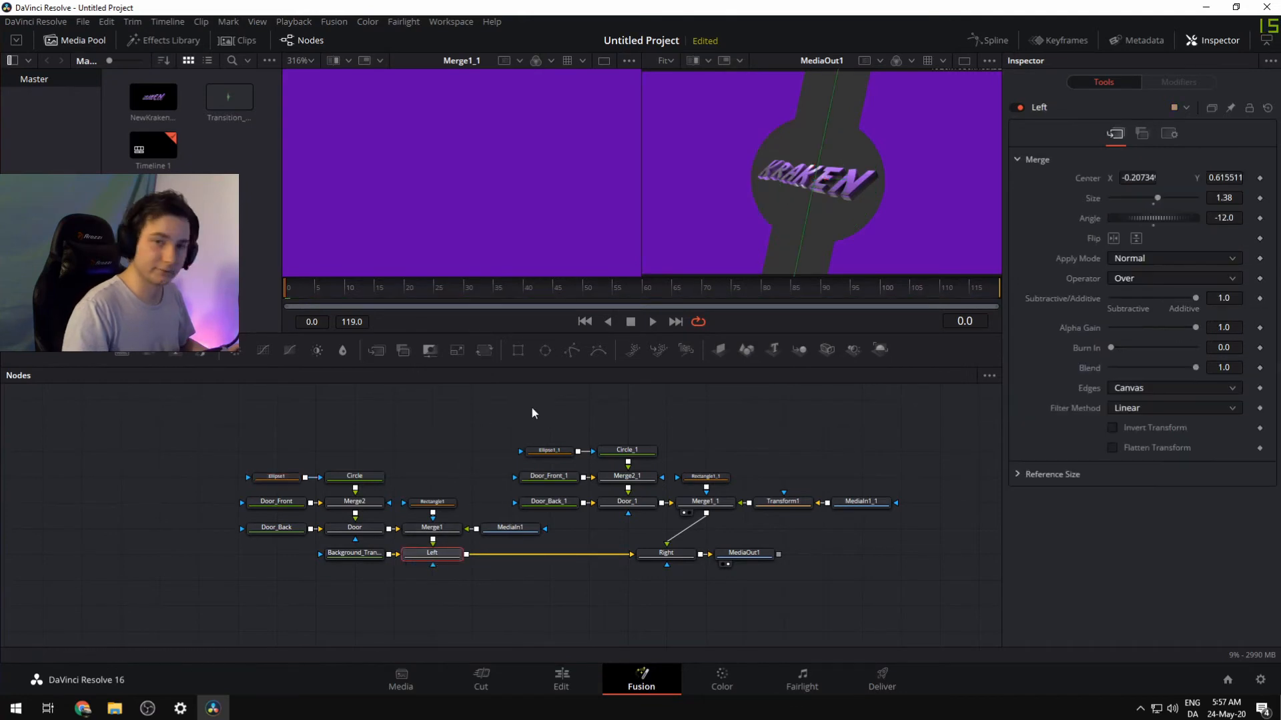
pyautogui.moveTo(624, 286); pyautogui.dragTo(634, 287)
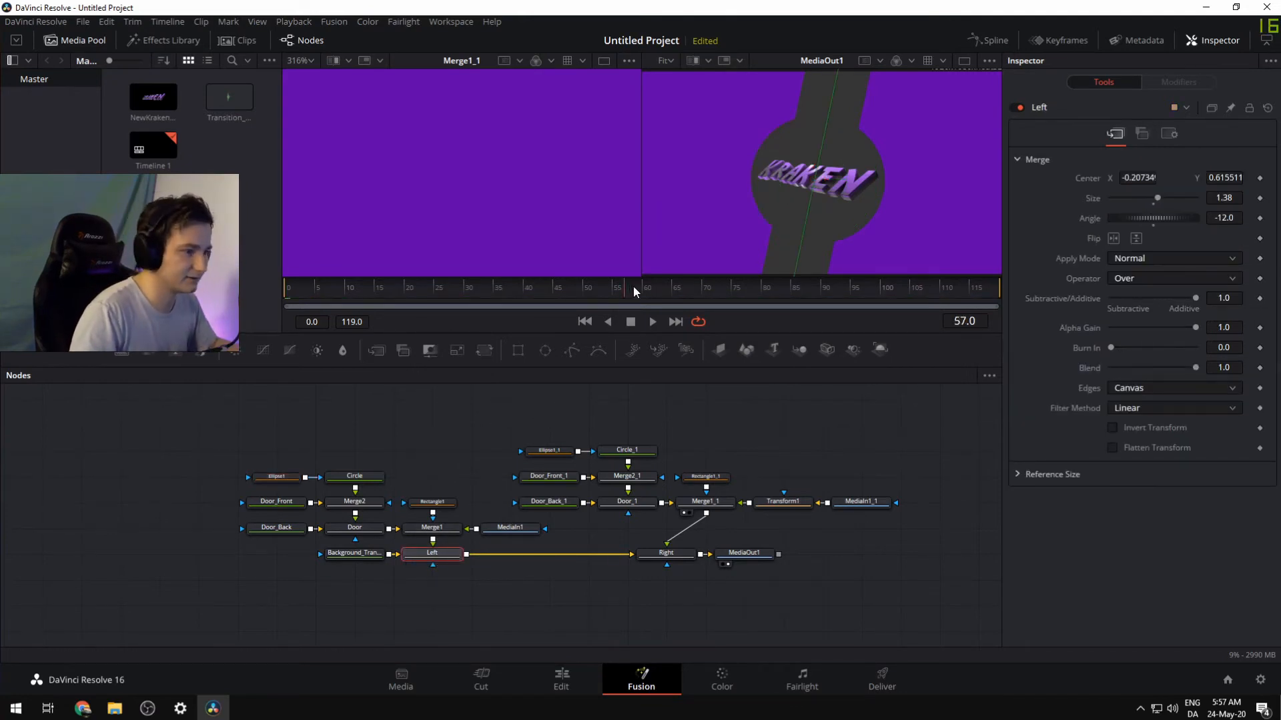
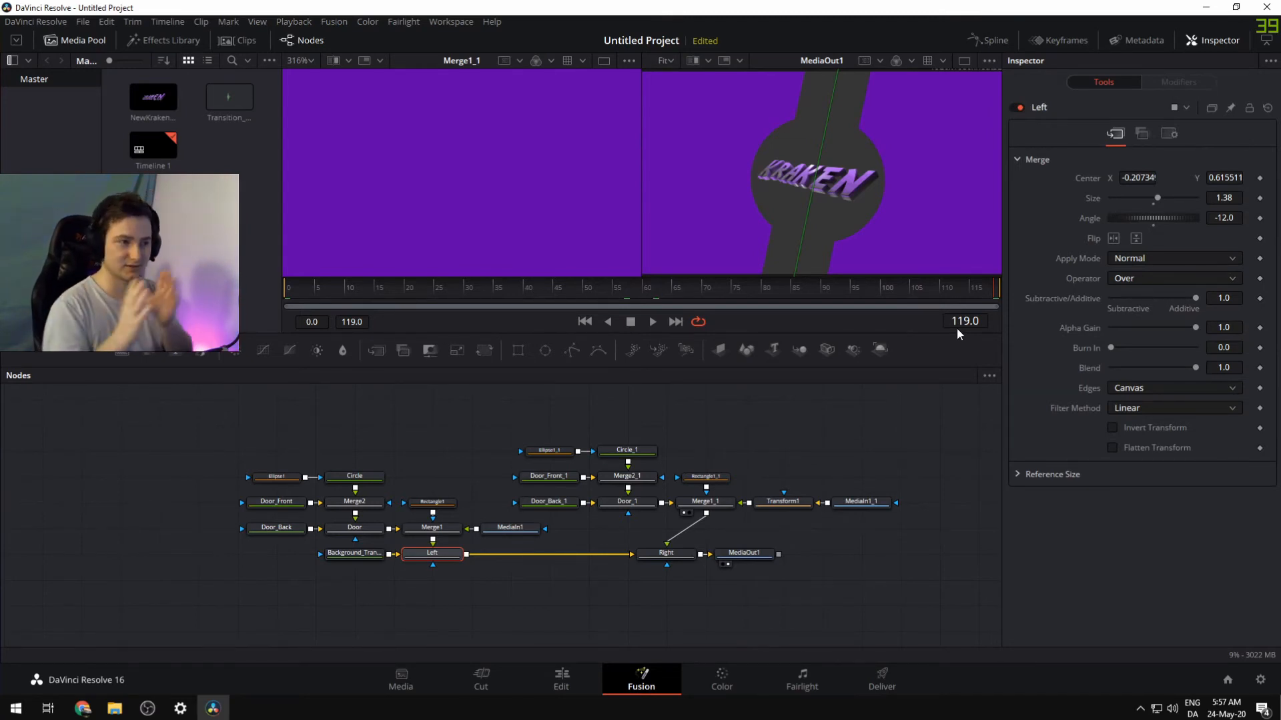
pyautogui.click(287, 288)
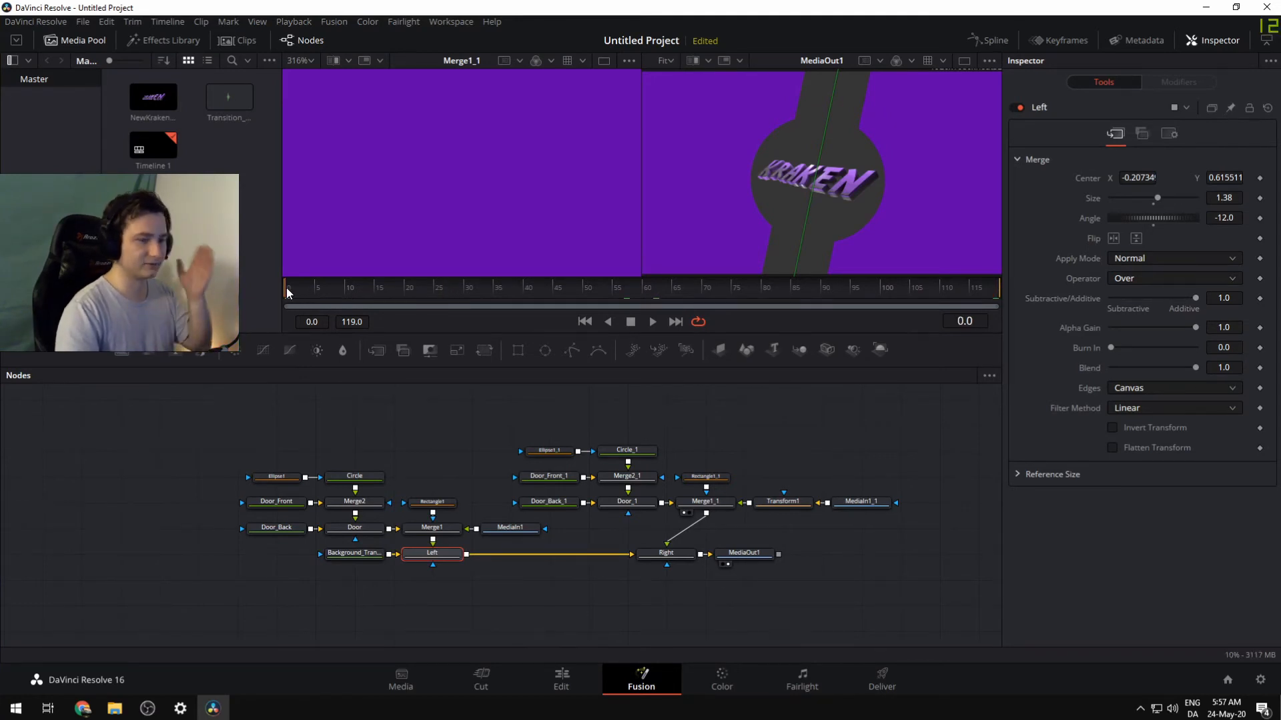
pyautogui.click(995, 286)
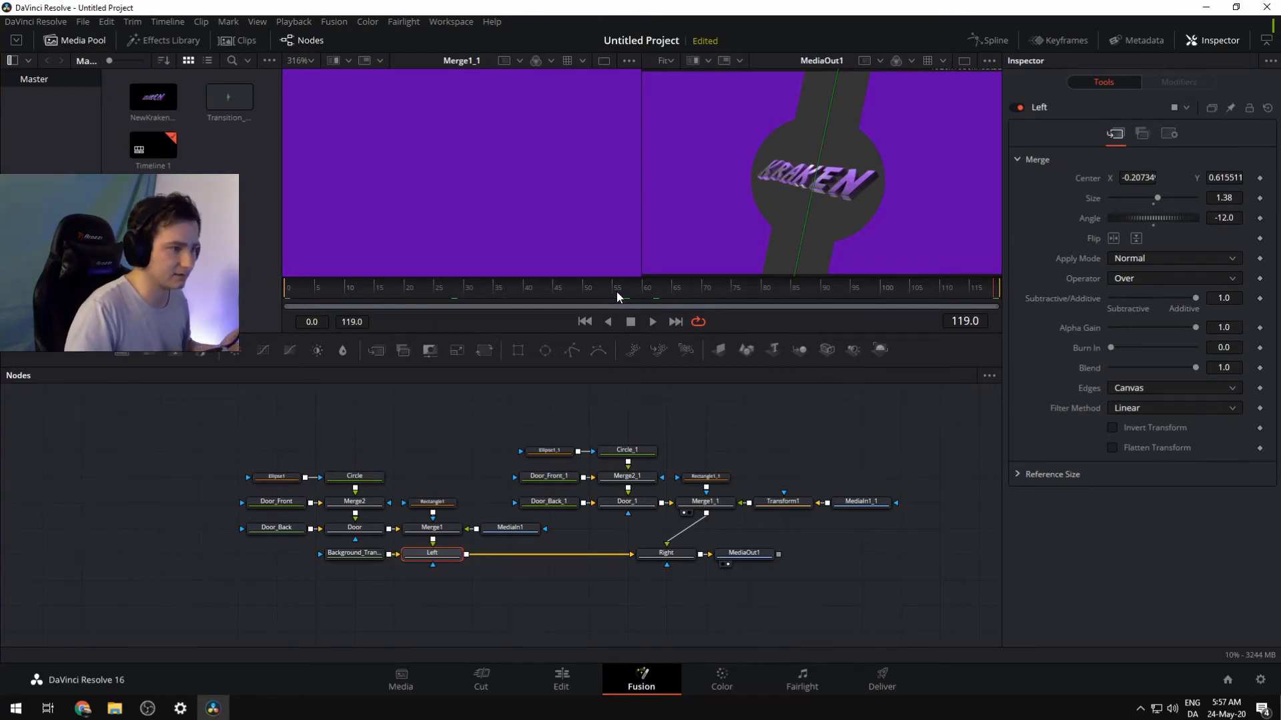
pyautogui.click(644, 292)
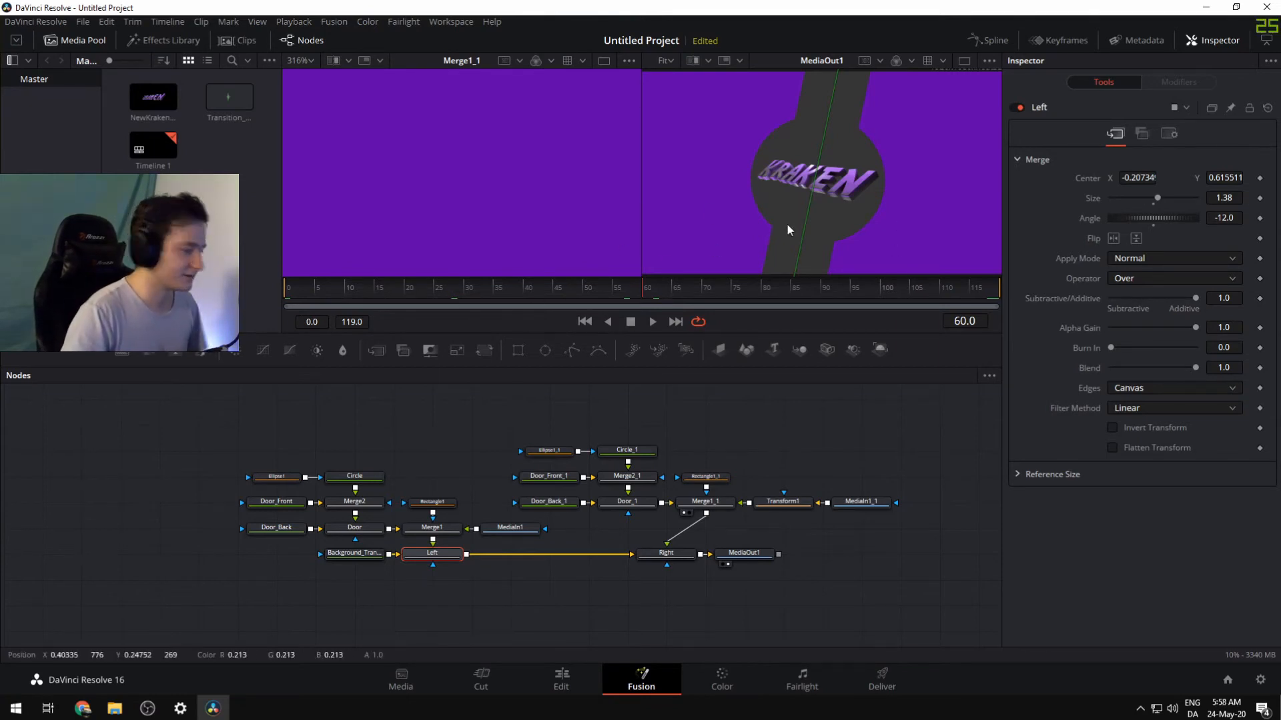
pyautogui.scroll(-2, 835, 181)
pyautogui.scroll(1, 842, 182)
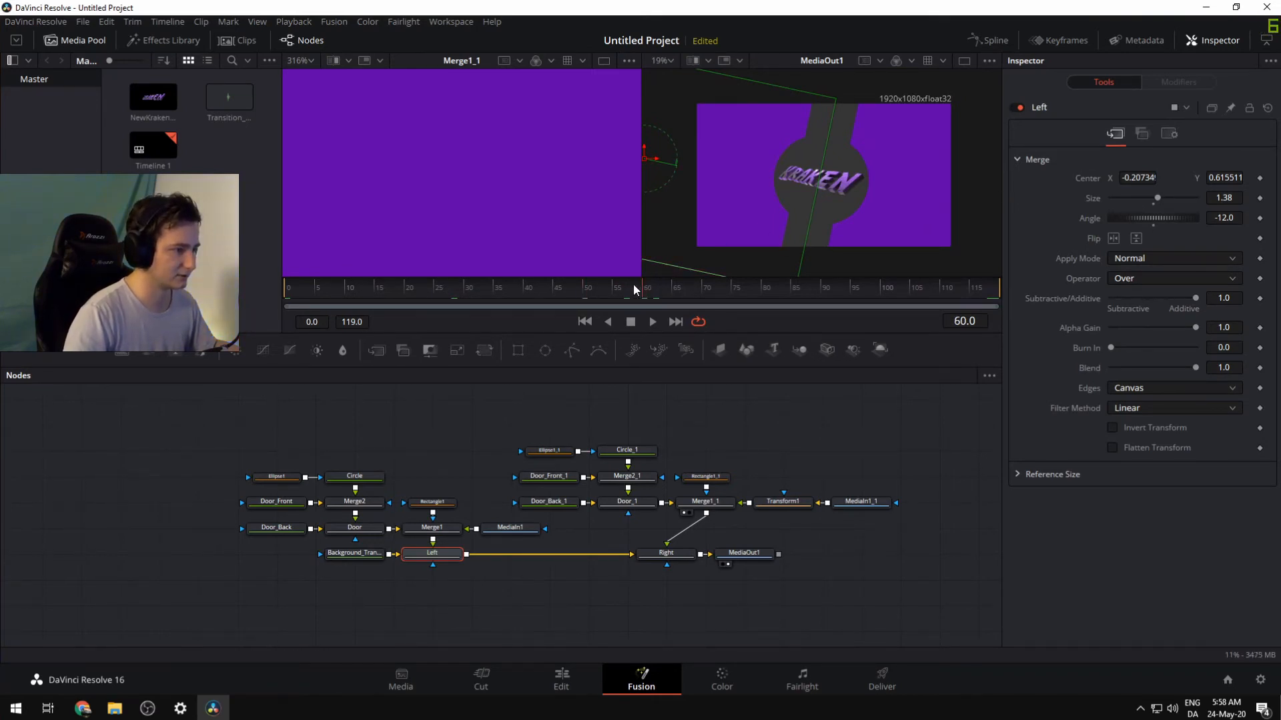
# Keyframe the Left merge's Center at frames 50 and 70, keeping the left door in its closed position
pyautogui.click(586, 289)
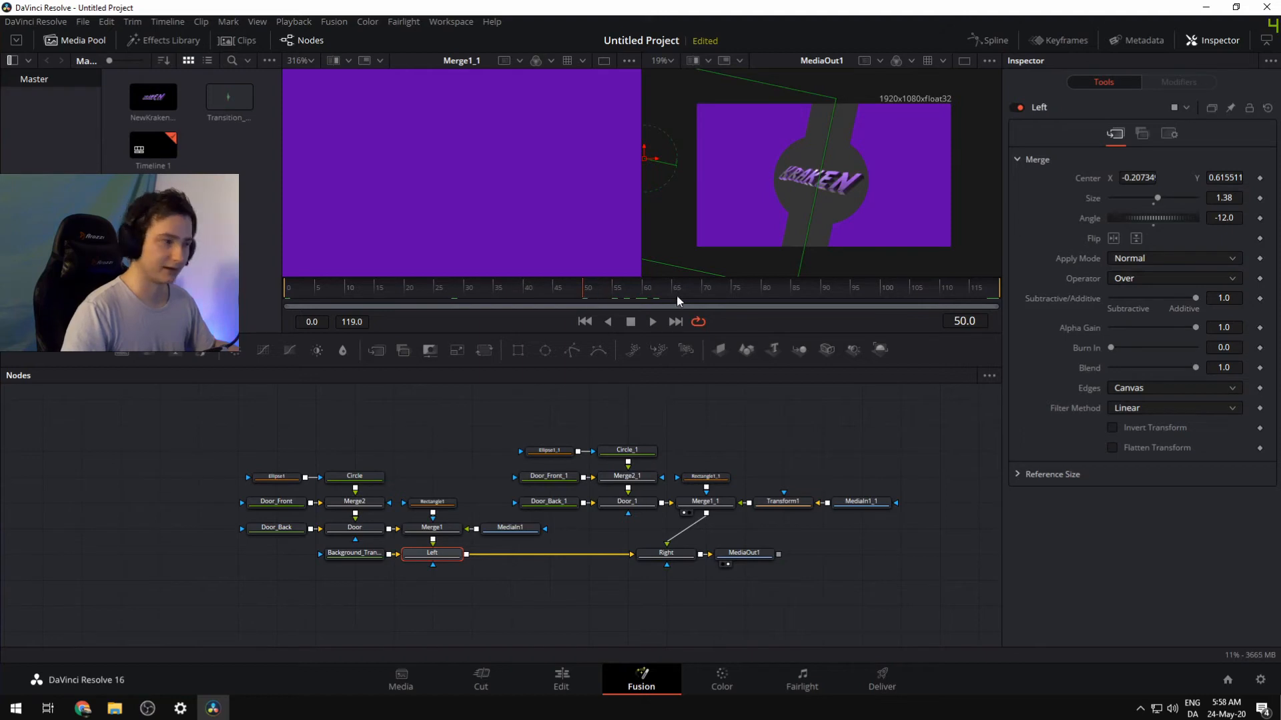
pyautogui.click(1260, 178)
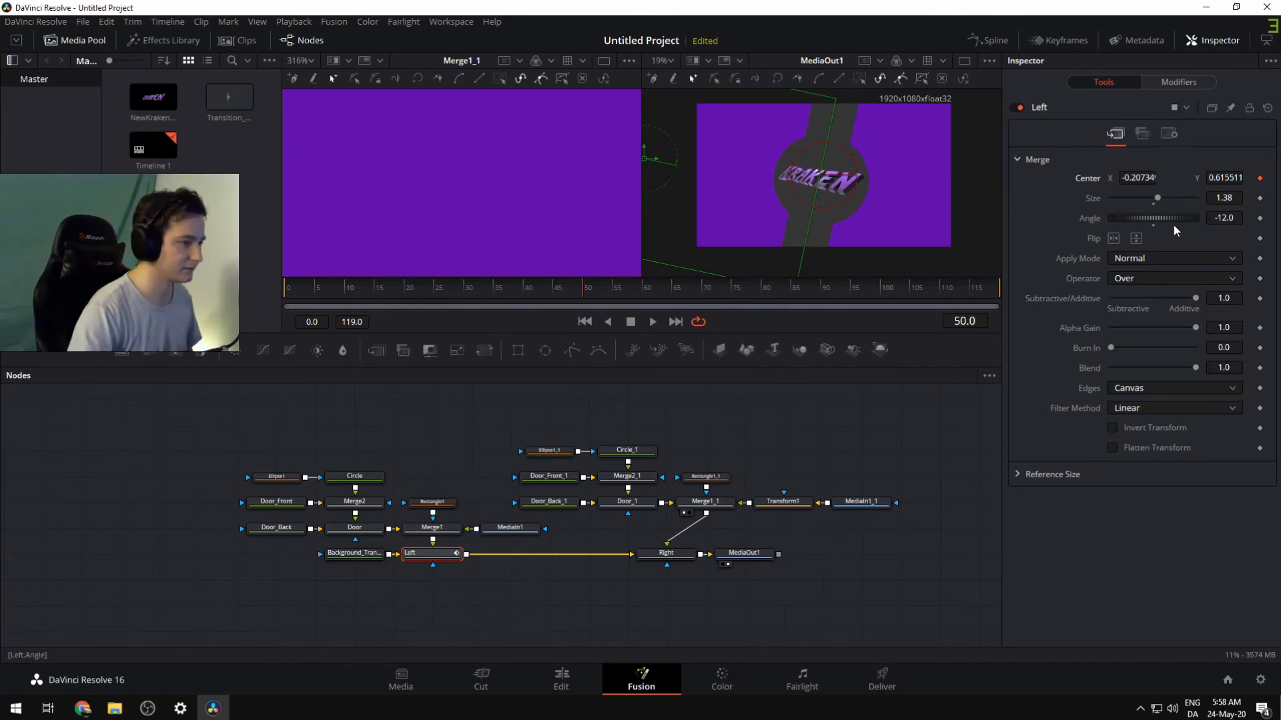
pyautogui.click(703, 290)
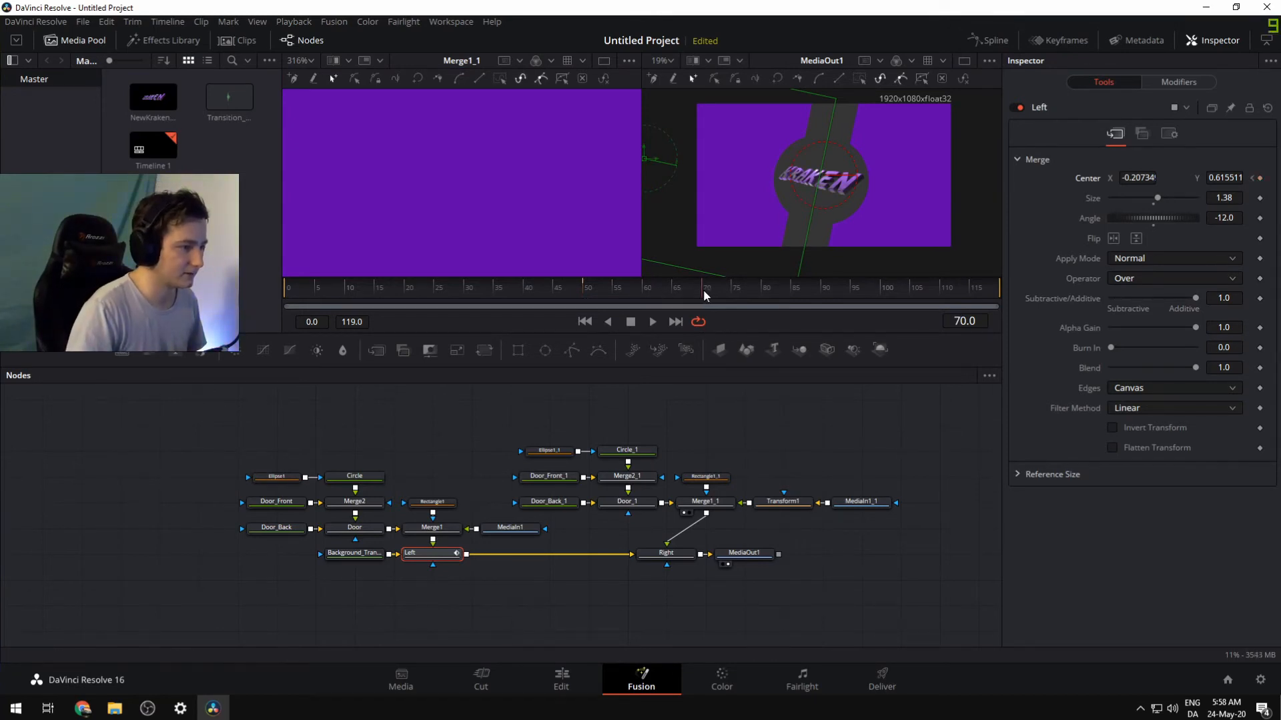
pyautogui.click(1260, 180)
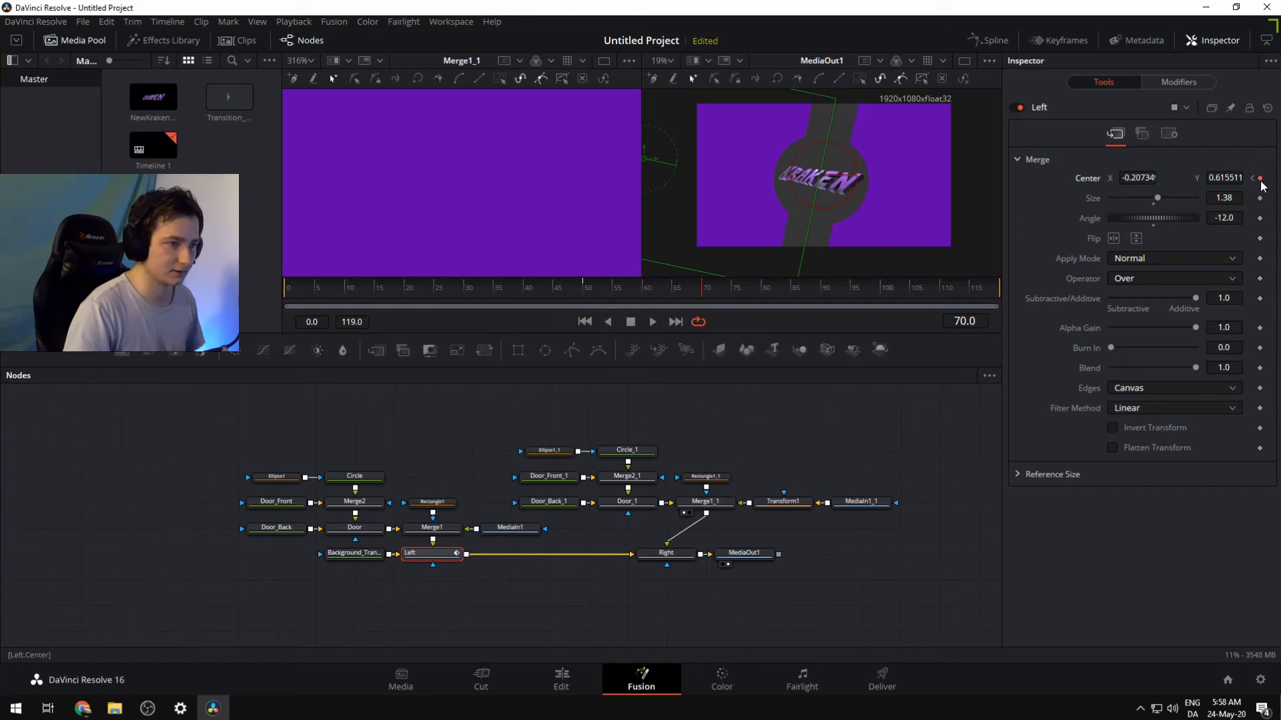
# Look through the closed-door interval between frames 50 and 70, and check the composition's start at frame 0
pyautogui.click(591, 292)
pyautogui.click(694, 293)
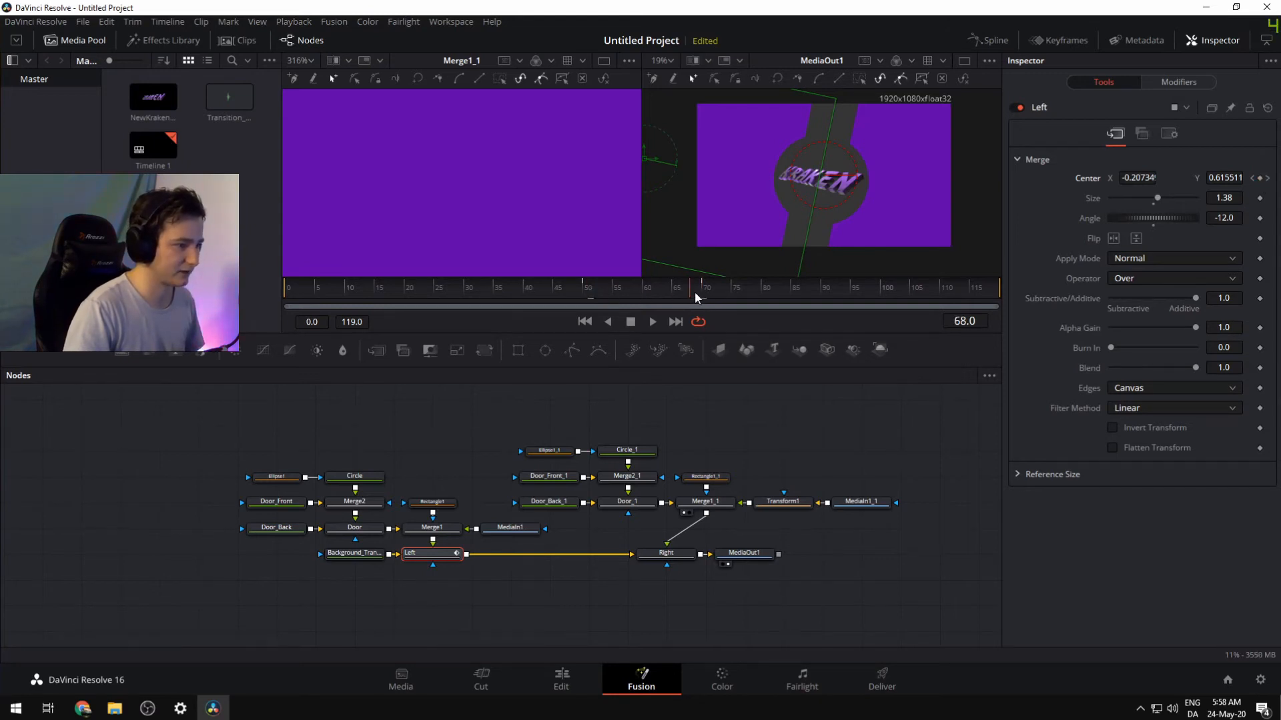
pyautogui.click(593, 291)
pyautogui.click(695, 287)
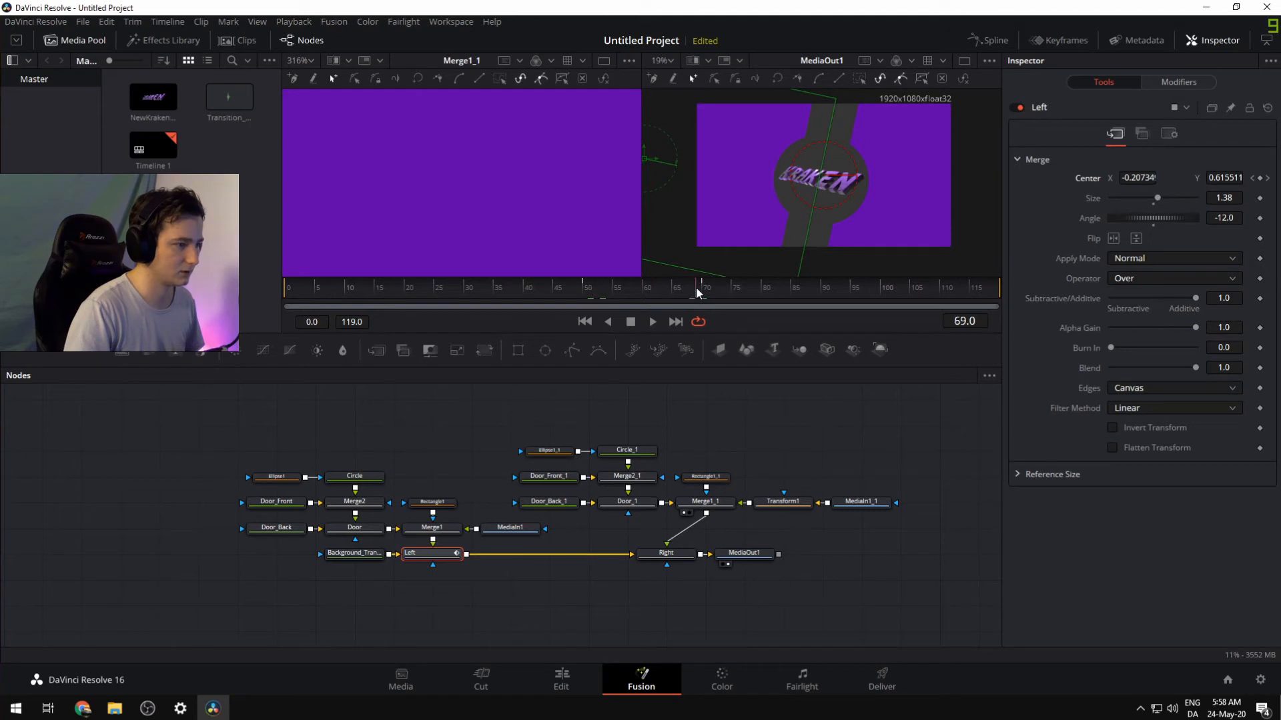
pyautogui.click(588, 285)
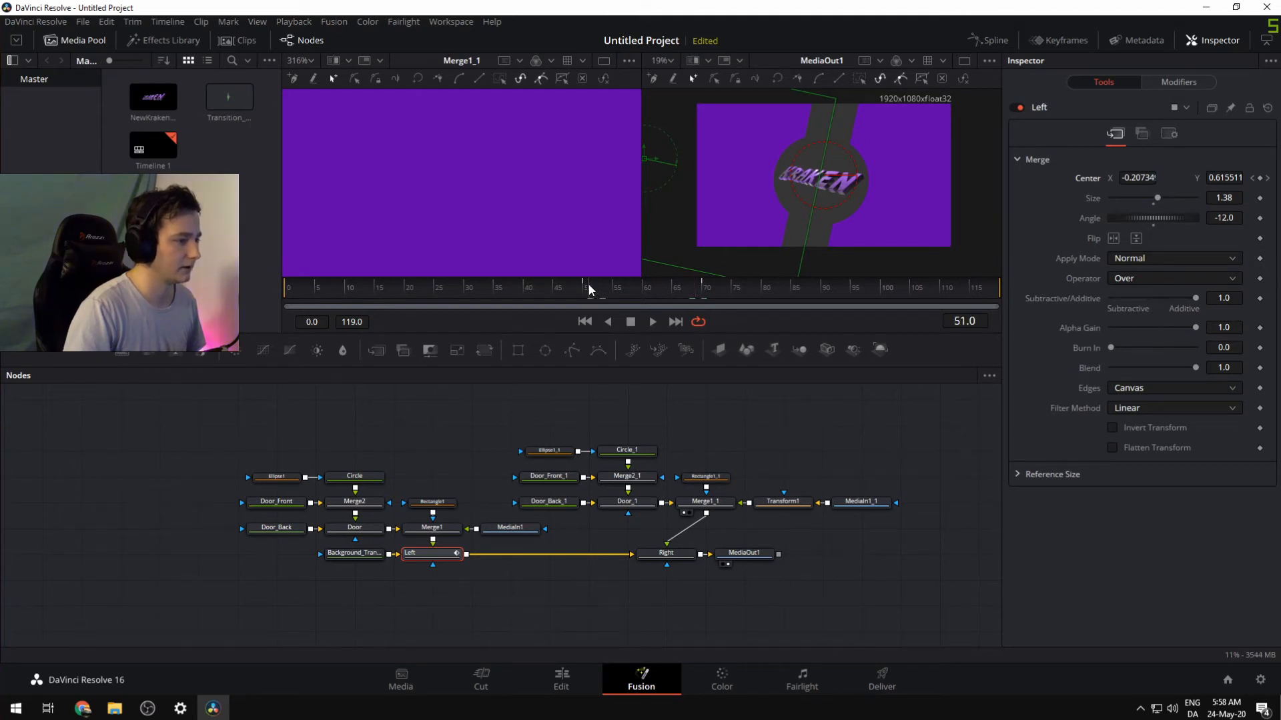
pyautogui.click(694, 284)
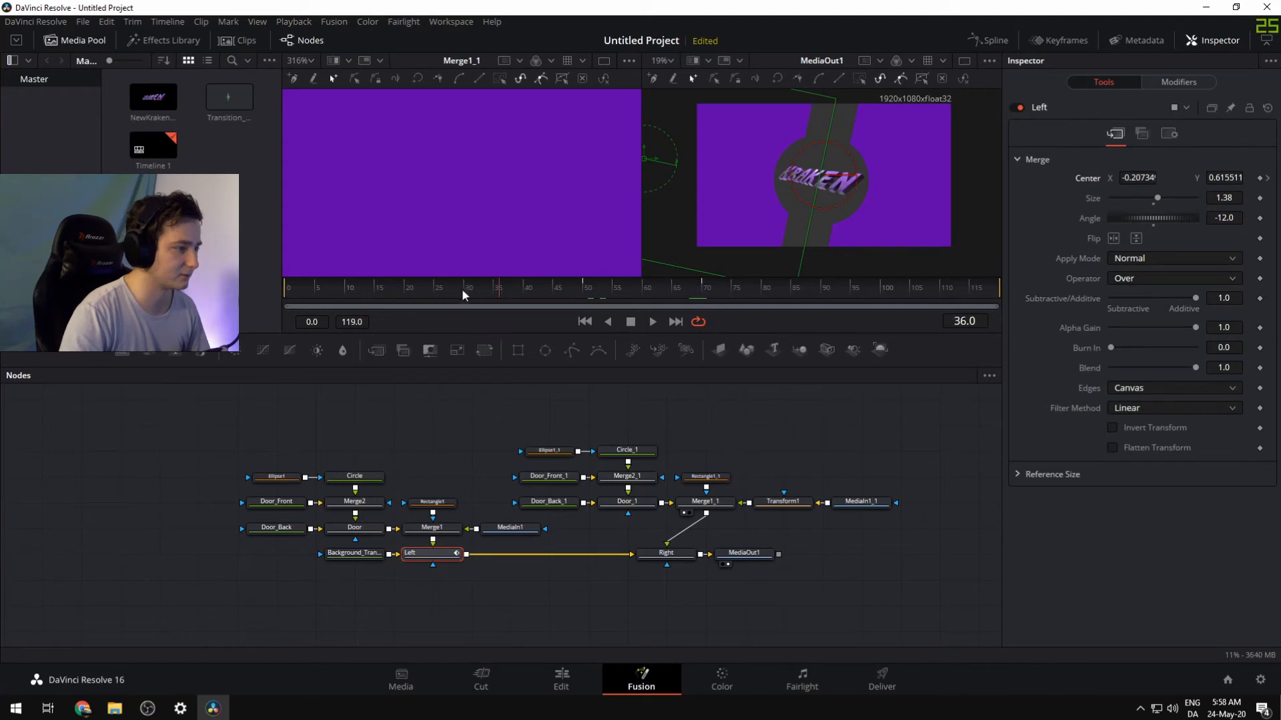
pyautogui.click(287, 287)
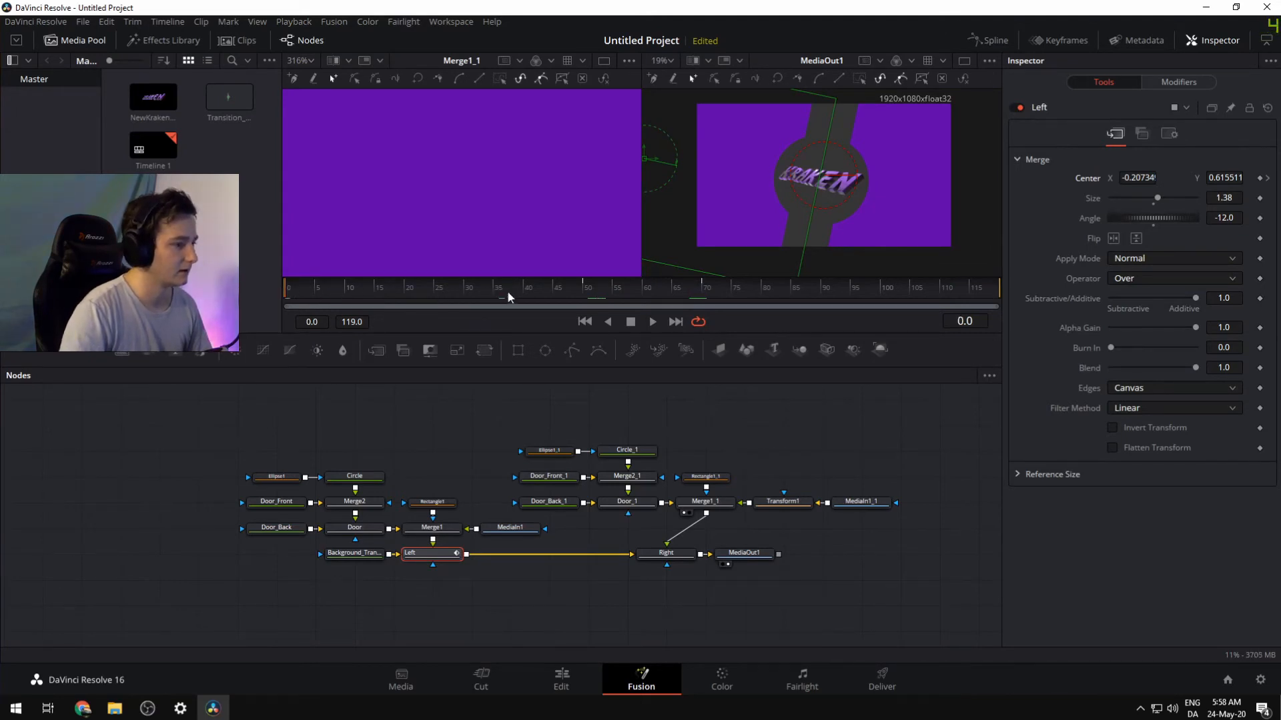
# Keyframe the Right merge's Center at frames 50 and 70, keeping the right door in its closed position
pyautogui.click(583, 287)
pyautogui.click(678, 559)
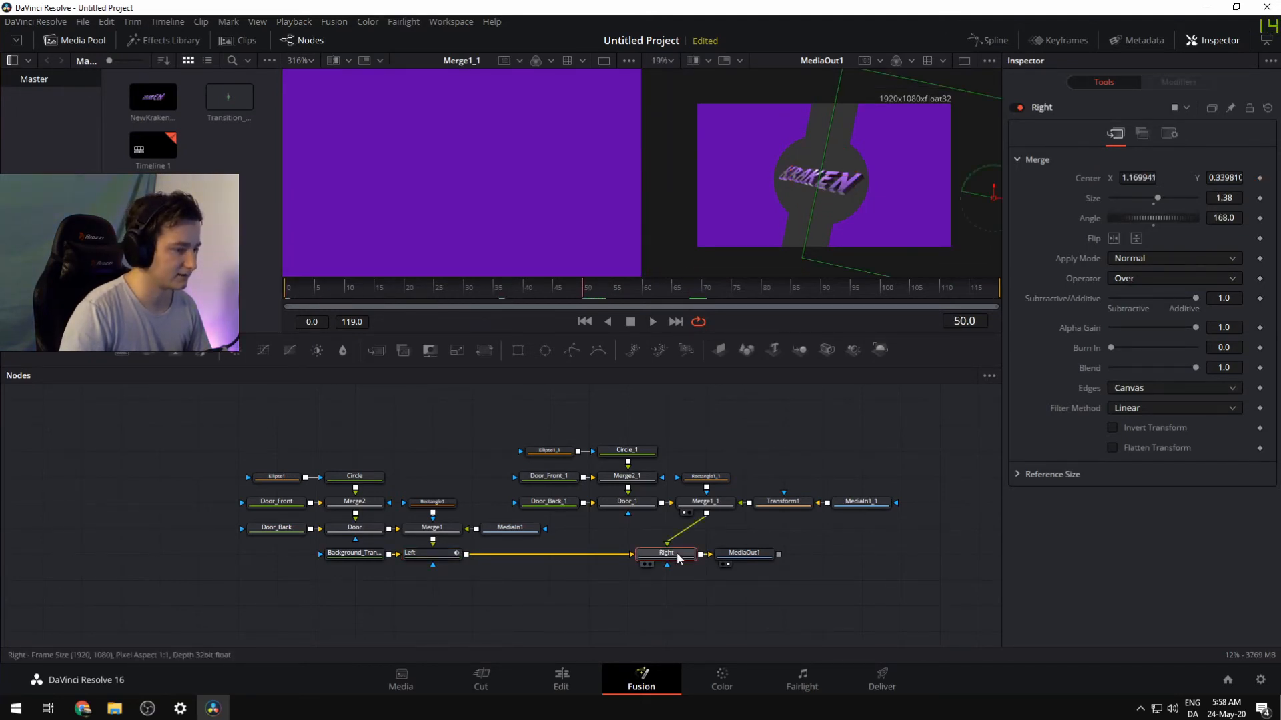
pyautogui.click(1259, 178)
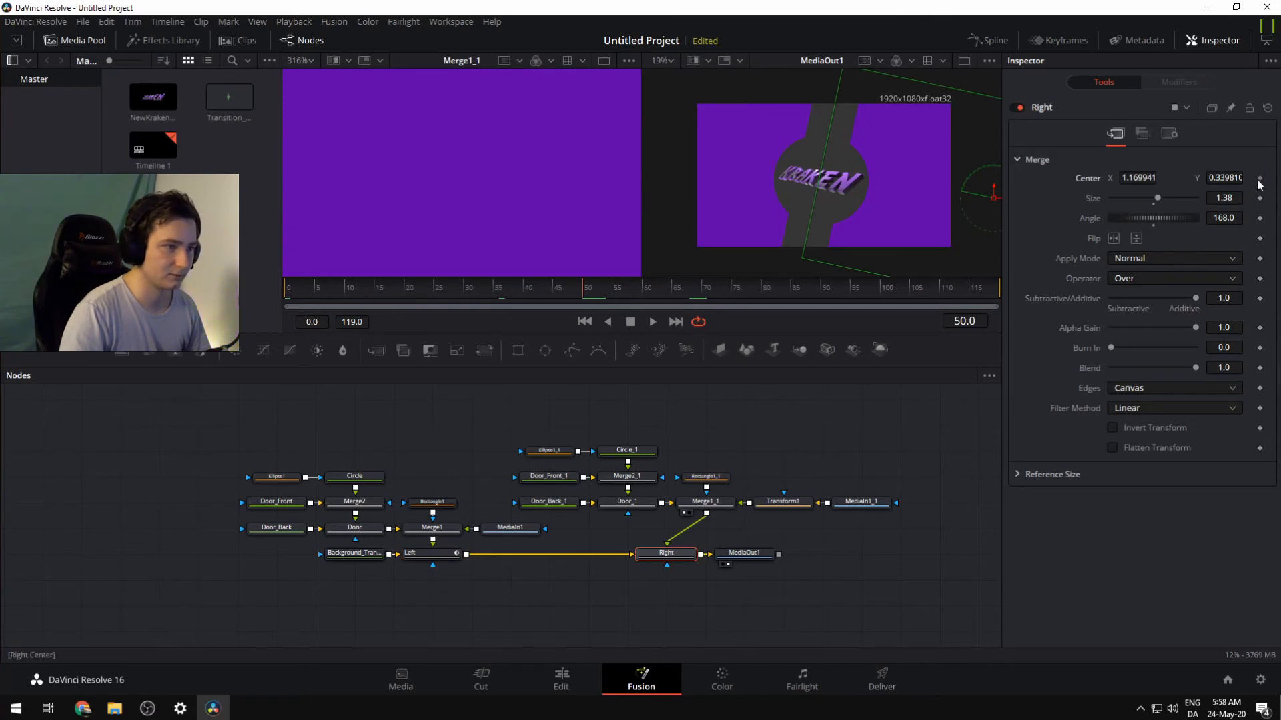
pyautogui.click(703, 285)
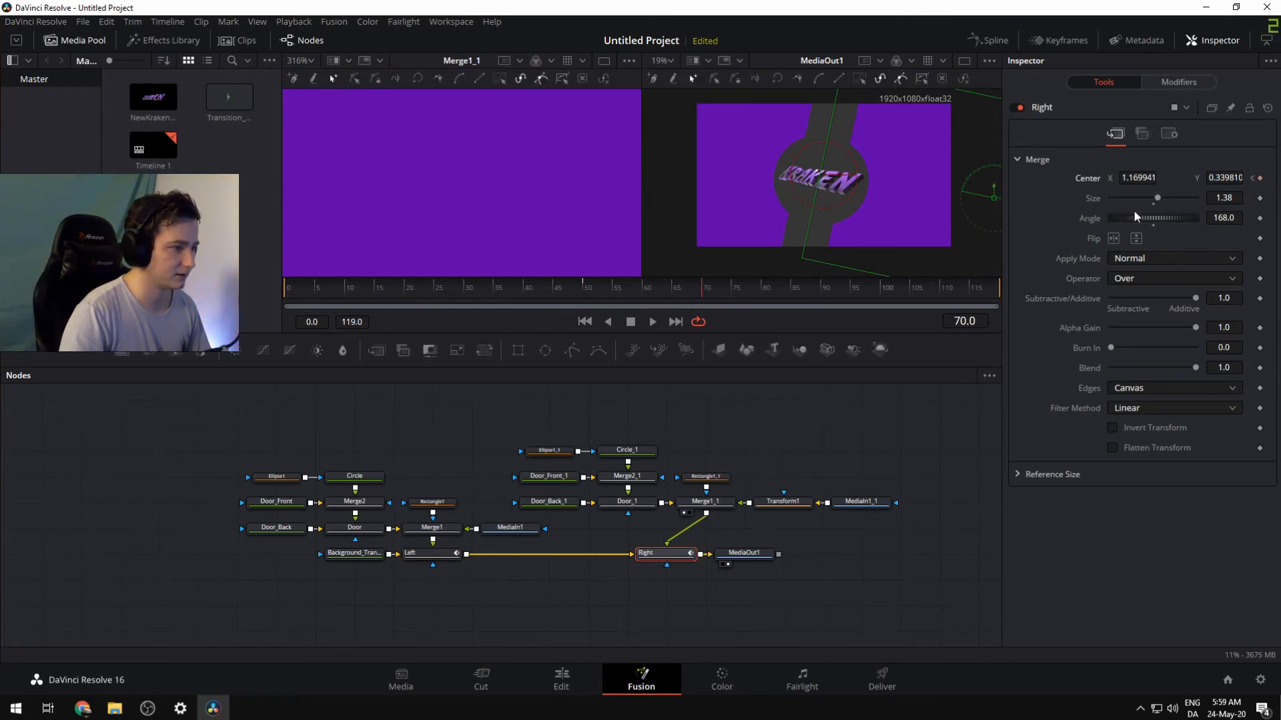
pyautogui.click(1259, 179)
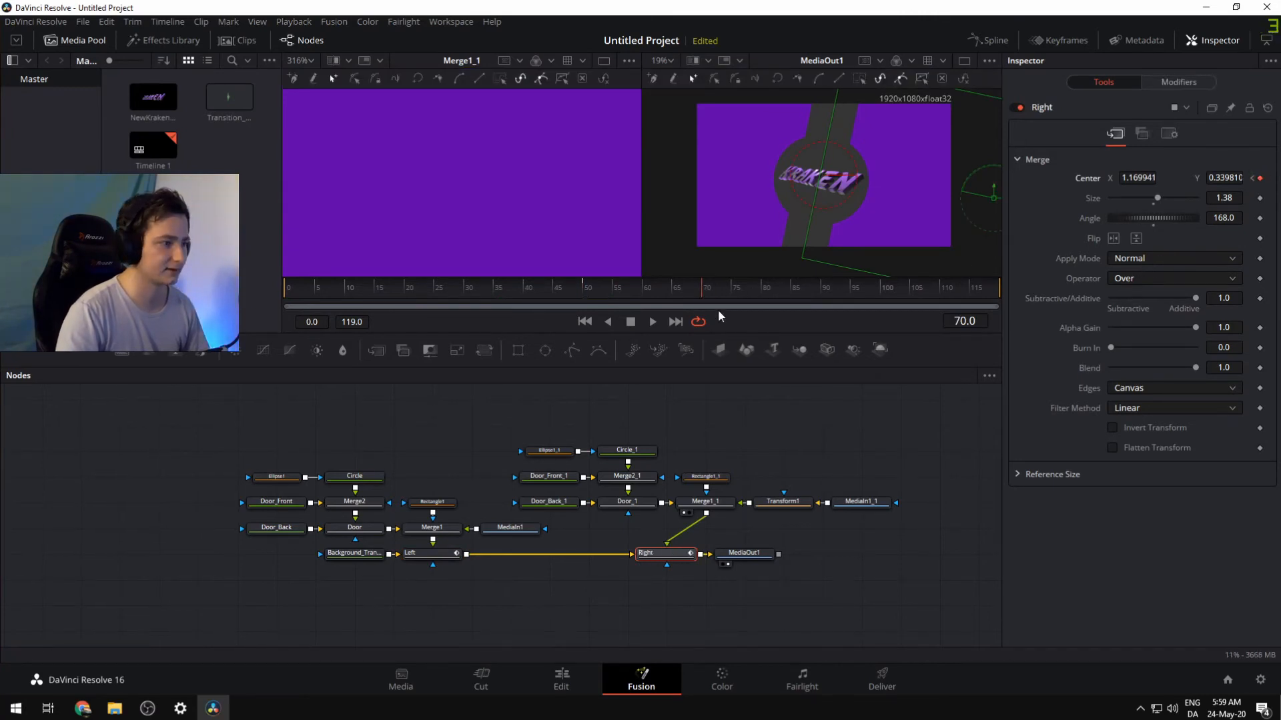
# Keyframe the left door open by moving the Left merge's Center X to about -0.776 at frame 0 and -0.771 at frame 119
pyautogui.click(425, 557)
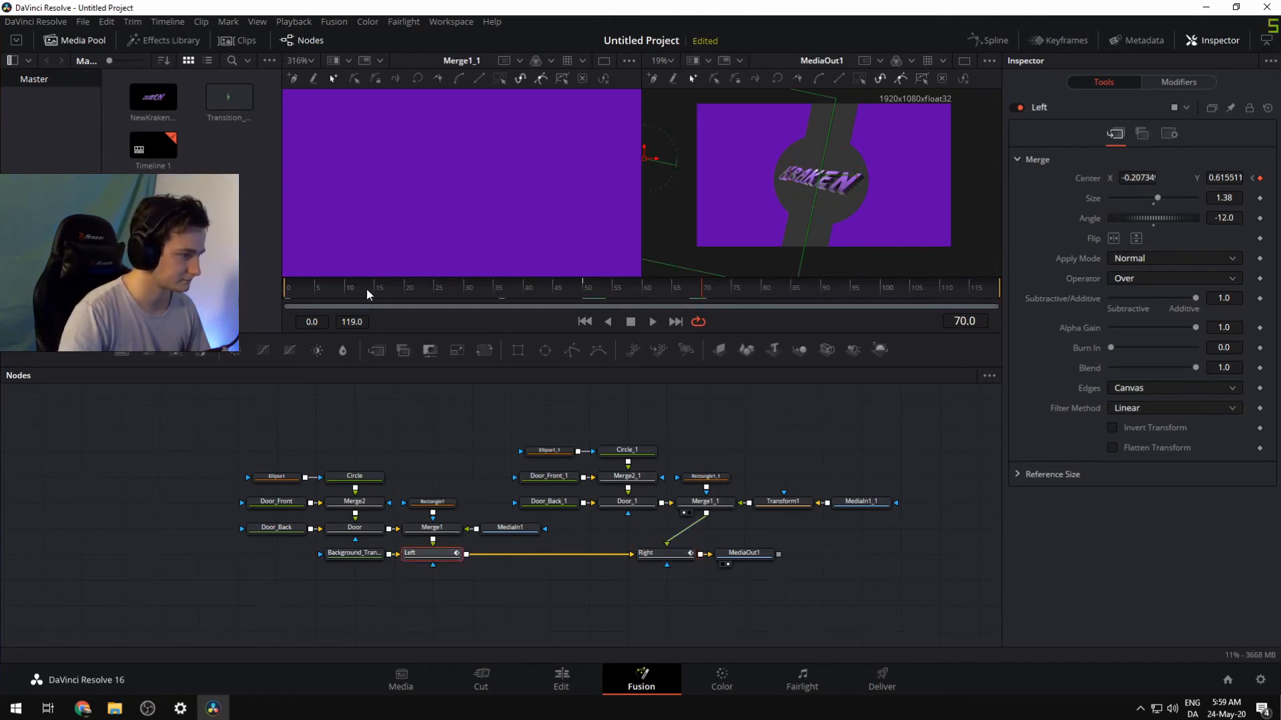
pyautogui.click(289, 291)
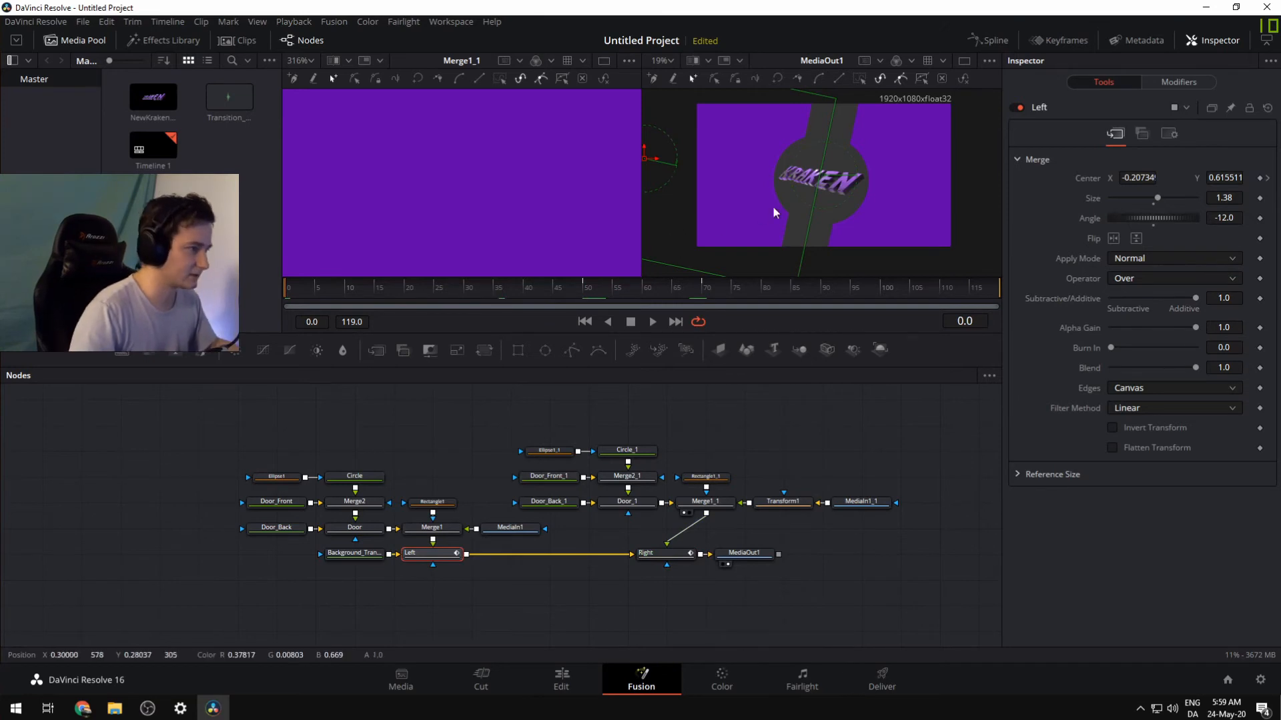
pyautogui.scroll(-4, 771, 206)
pyautogui.moveTo(714, 183); pyautogui.dragTo(643, 185)
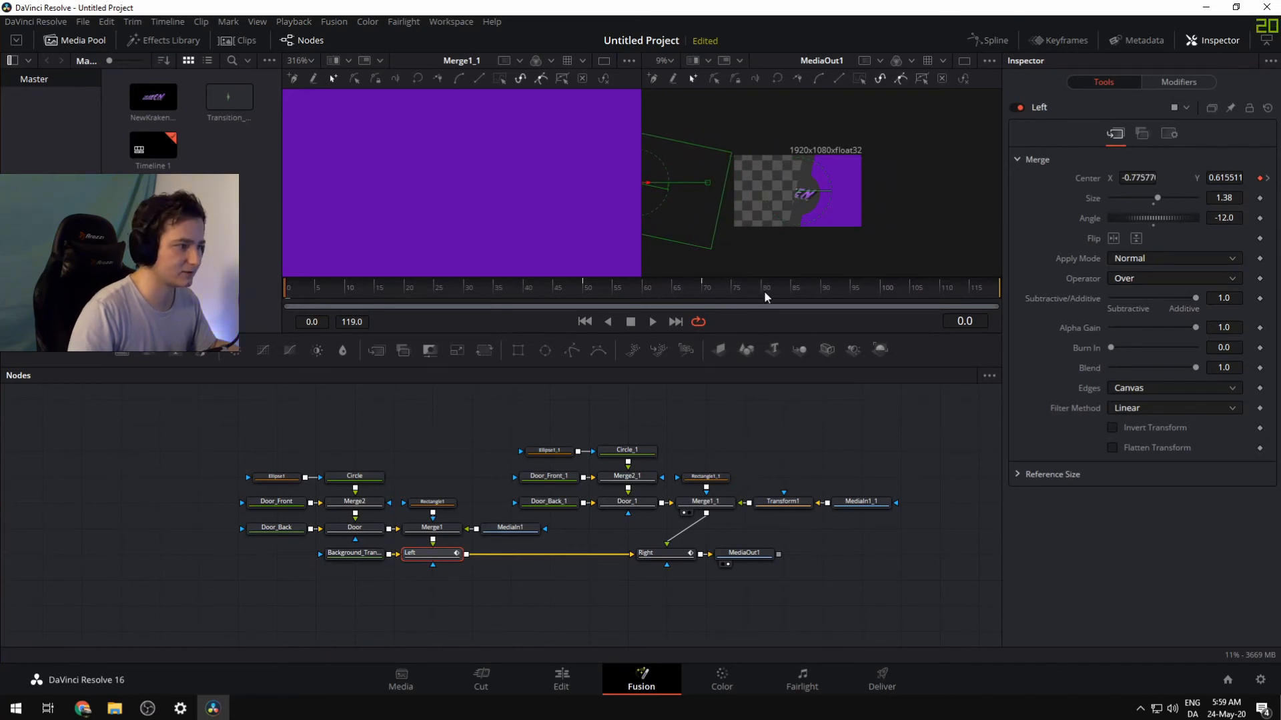
pyautogui.click(965, 287)
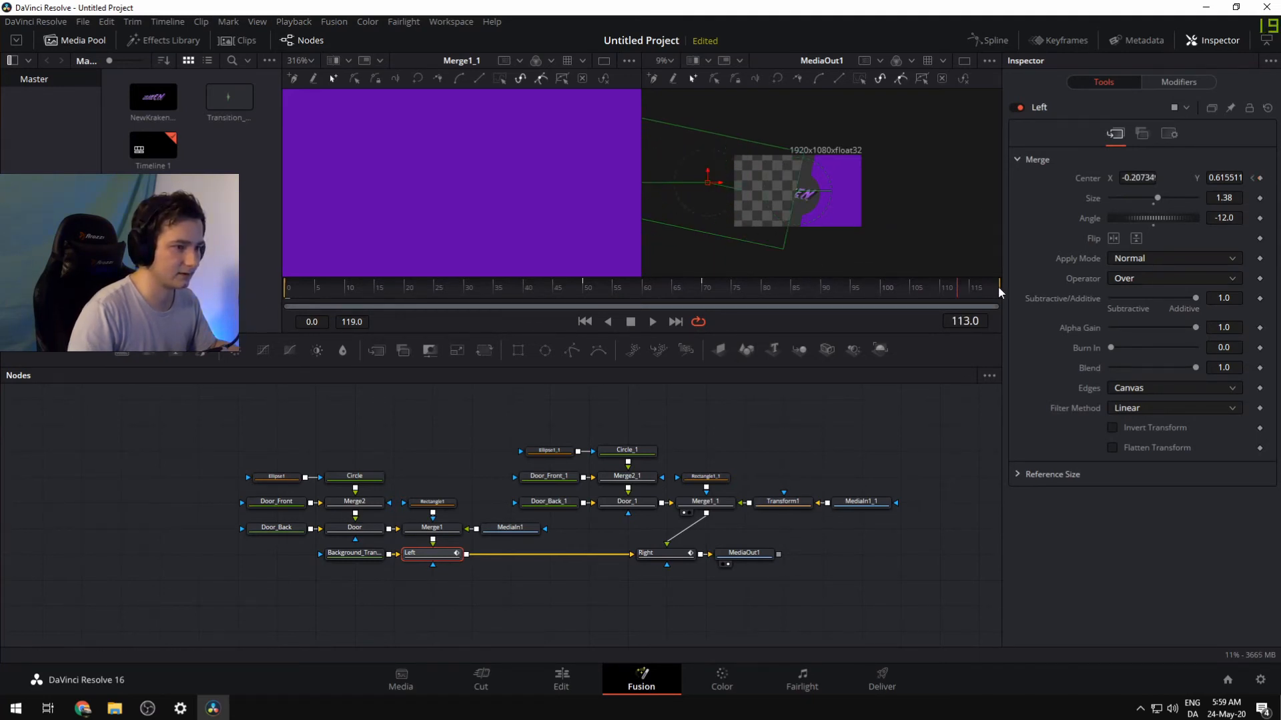
pyautogui.click(998, 286)
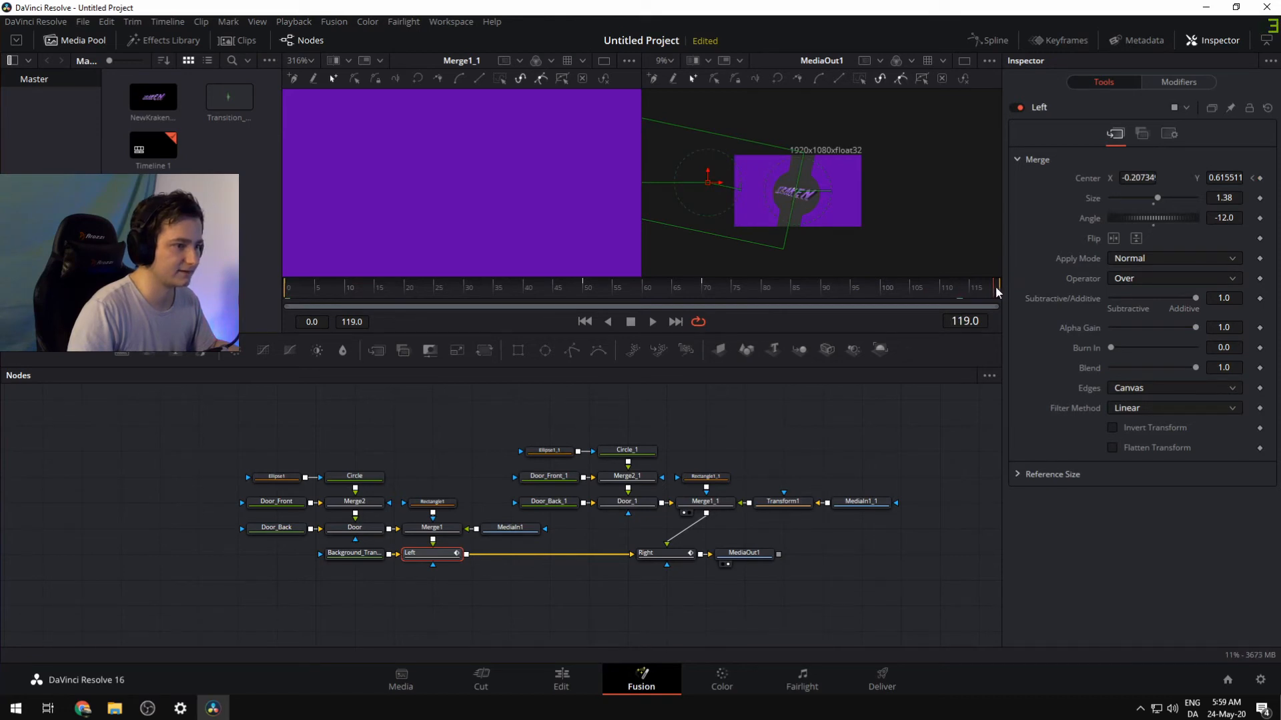
pyautogui.moveTo(719, 179); pyautogui.dragTo(648, 172)
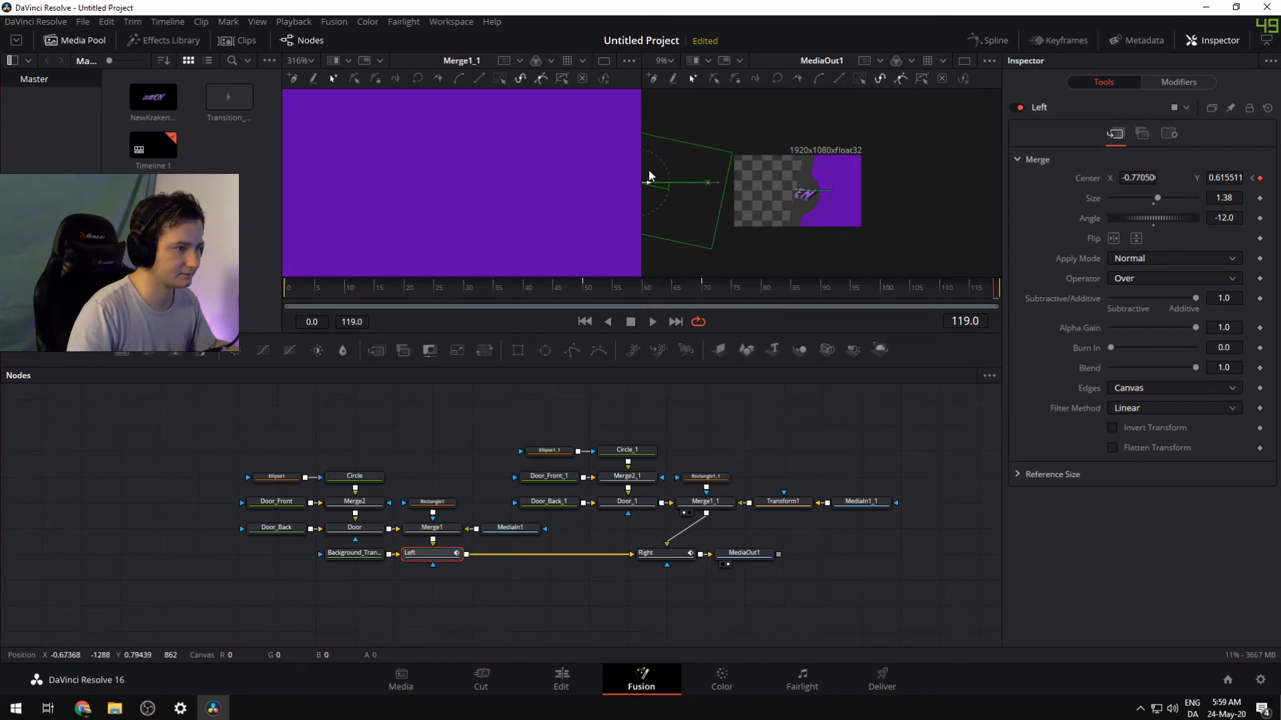
# Keyframe the right door out of frame by moving the Right merge's Center X to about 1.723 at frame 119 and 1.754 at frame 0
pyautogui.click(667, 550)
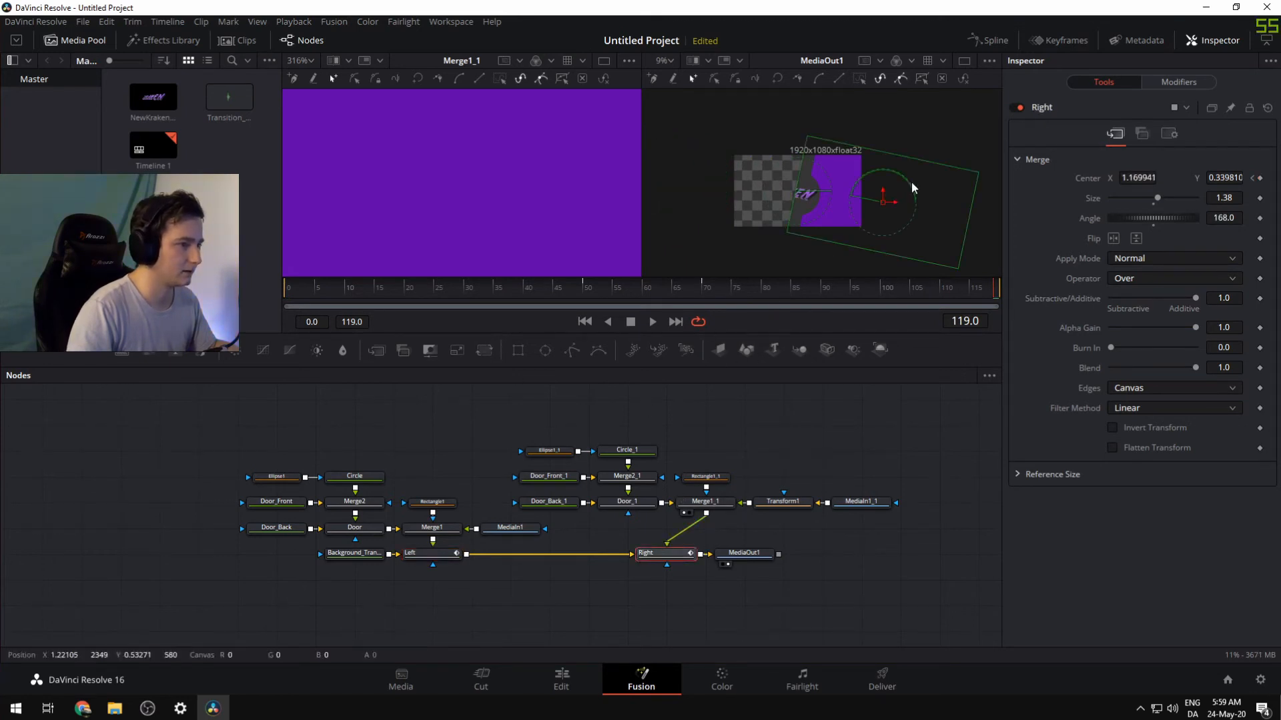
pyautogui.moveTo(894, 202); pyautogui.dragTo(965, 202)
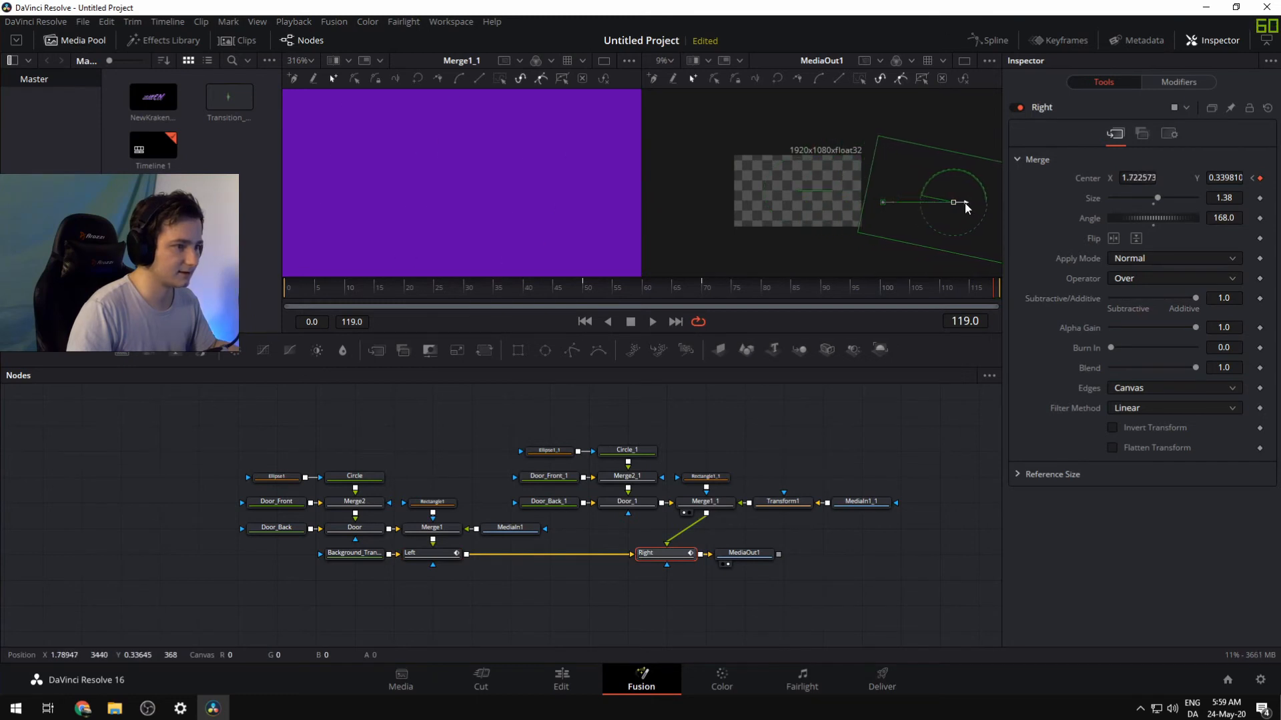
pyautogui.moveTo(304, 288); pyautogui.dragTo(285, 292)
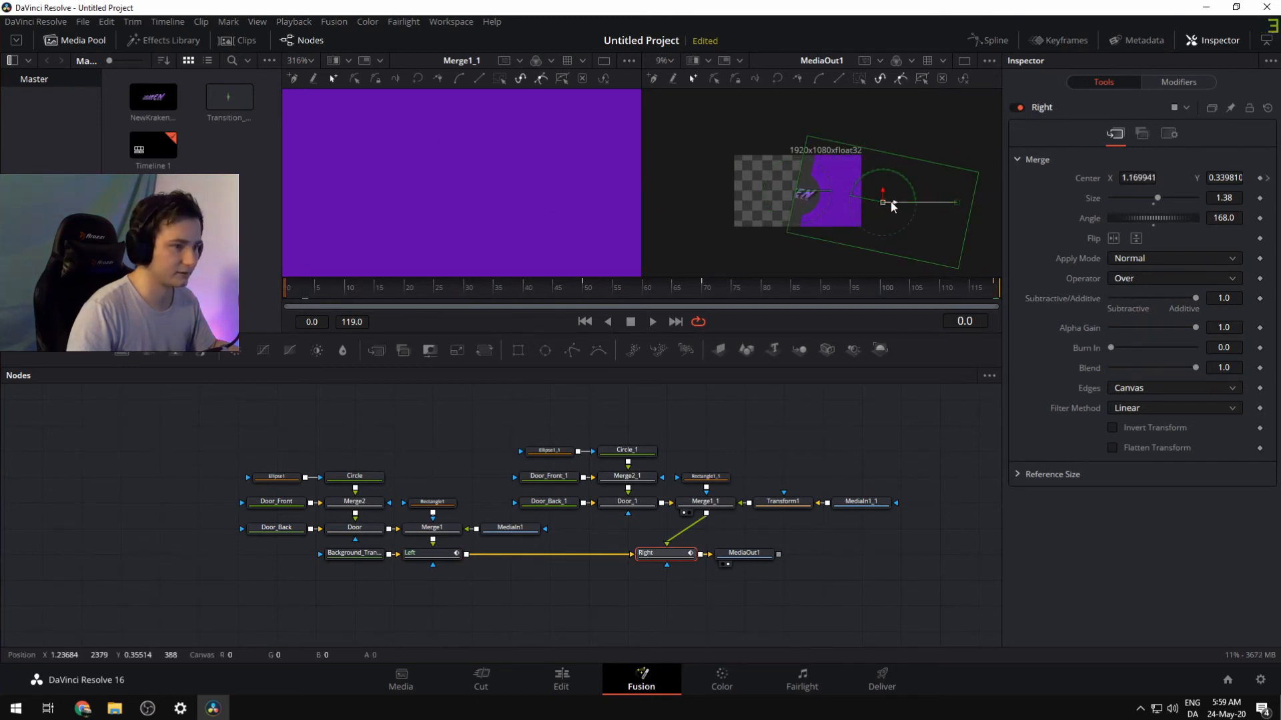
pyautogui.moveTo(890, 201); pyautogui.dragTo(964, 201)
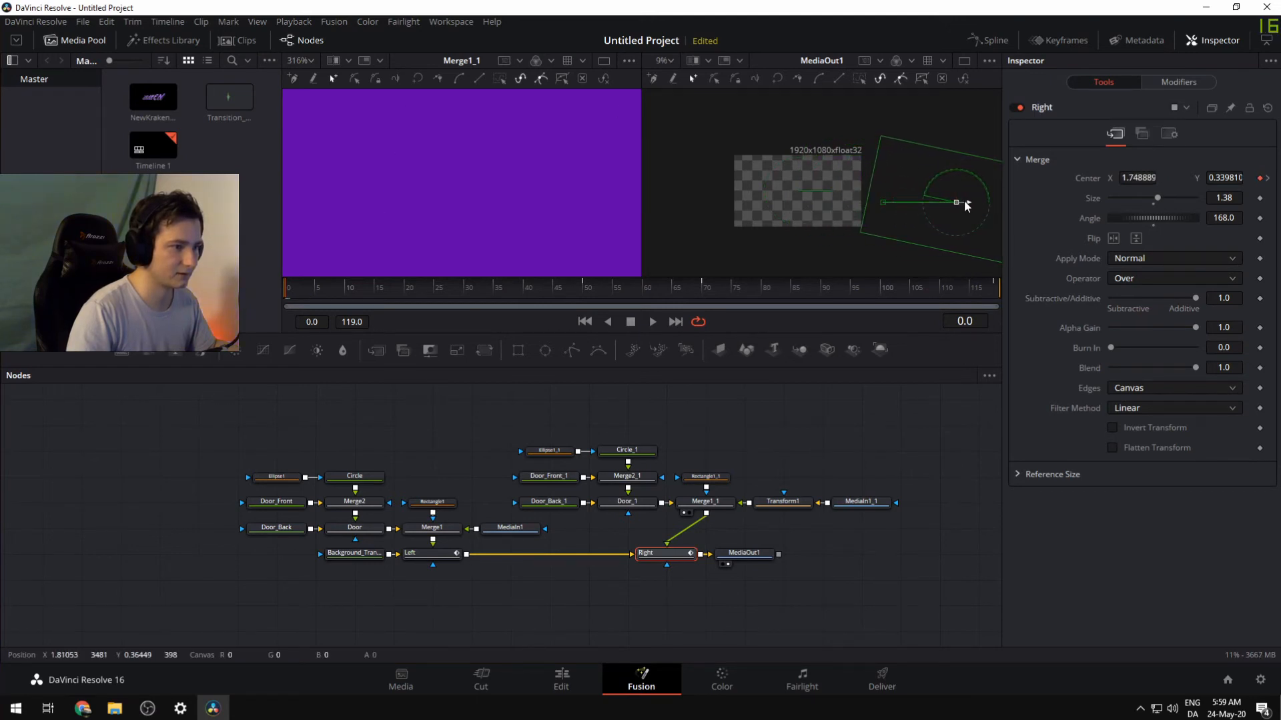
pyautogui.moveTo(964, 202); pyautogui.dragTo(966, 201)
pyautogui.scroll(4, 870, 224)
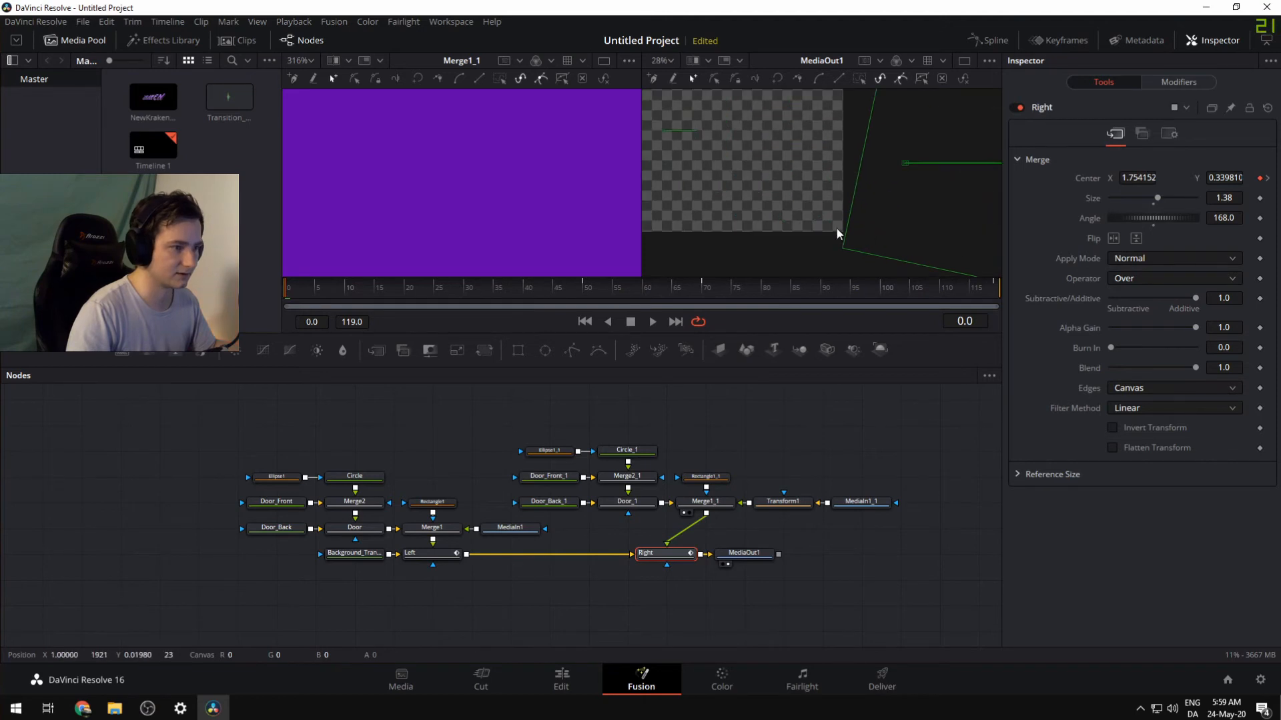
pyautogui.scroll(-2, 650, 176)
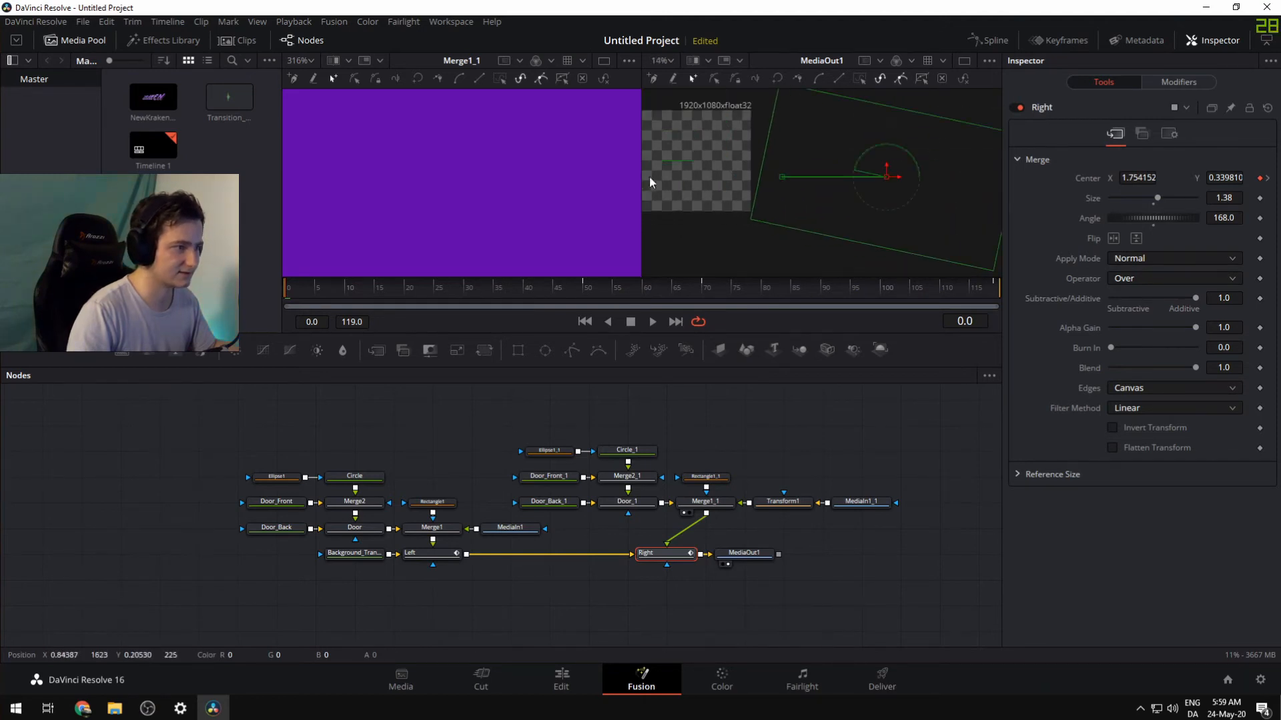
pyautogui.scroll(-1, 959, 200)
pyautogui.scroll(2, 818, 172)
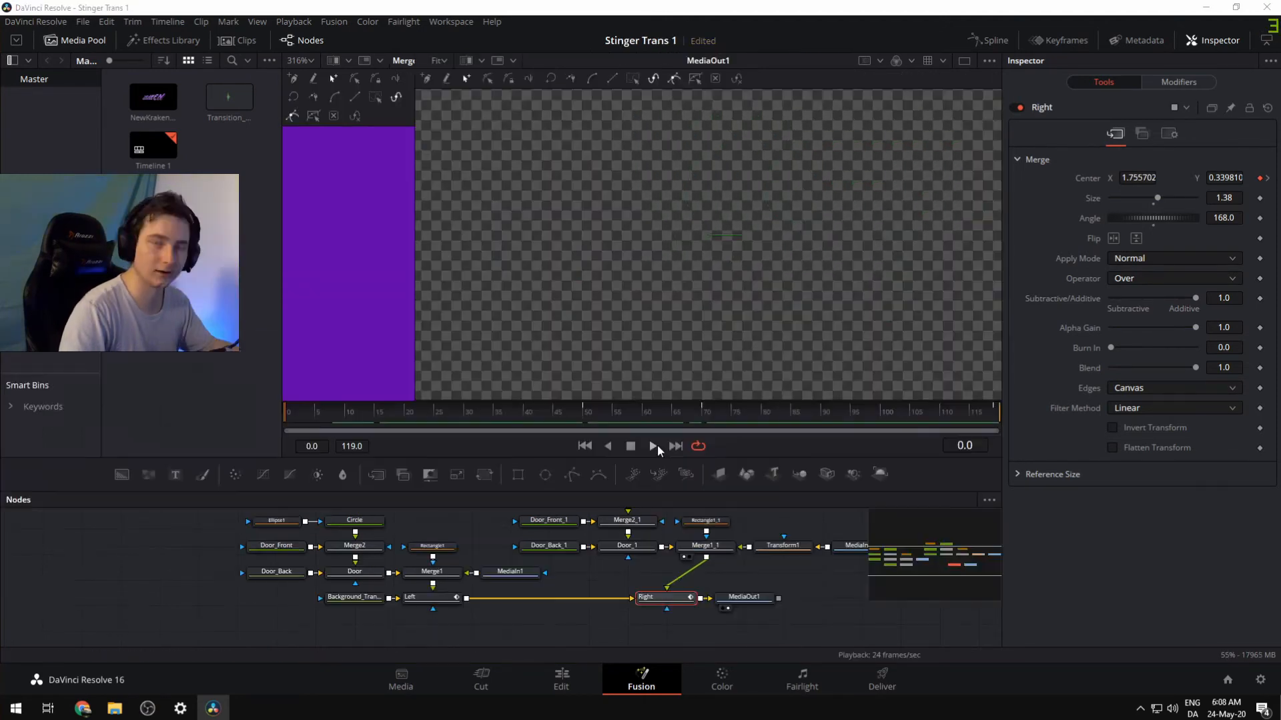
# Play back the door animation on MediaOut1, stop it, and return to frame 0
pyautogui.scroll(-2, 651, 526)
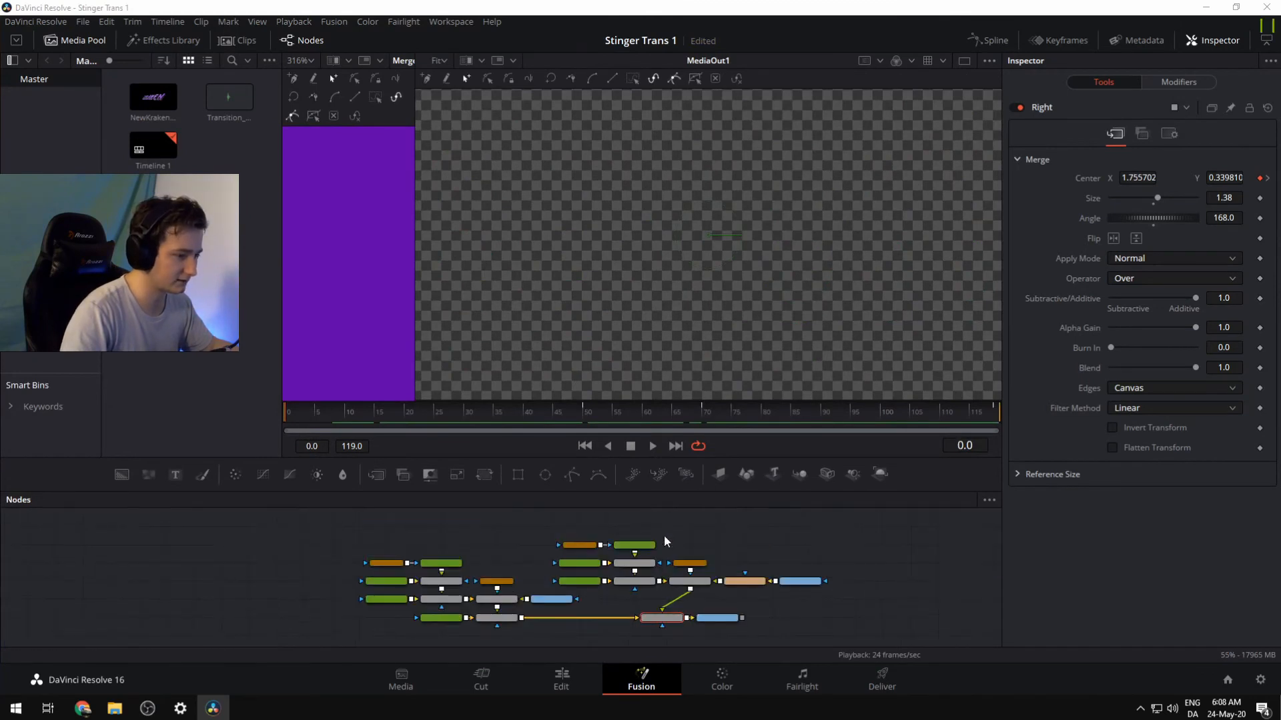
pyautogui.click(651, 446)
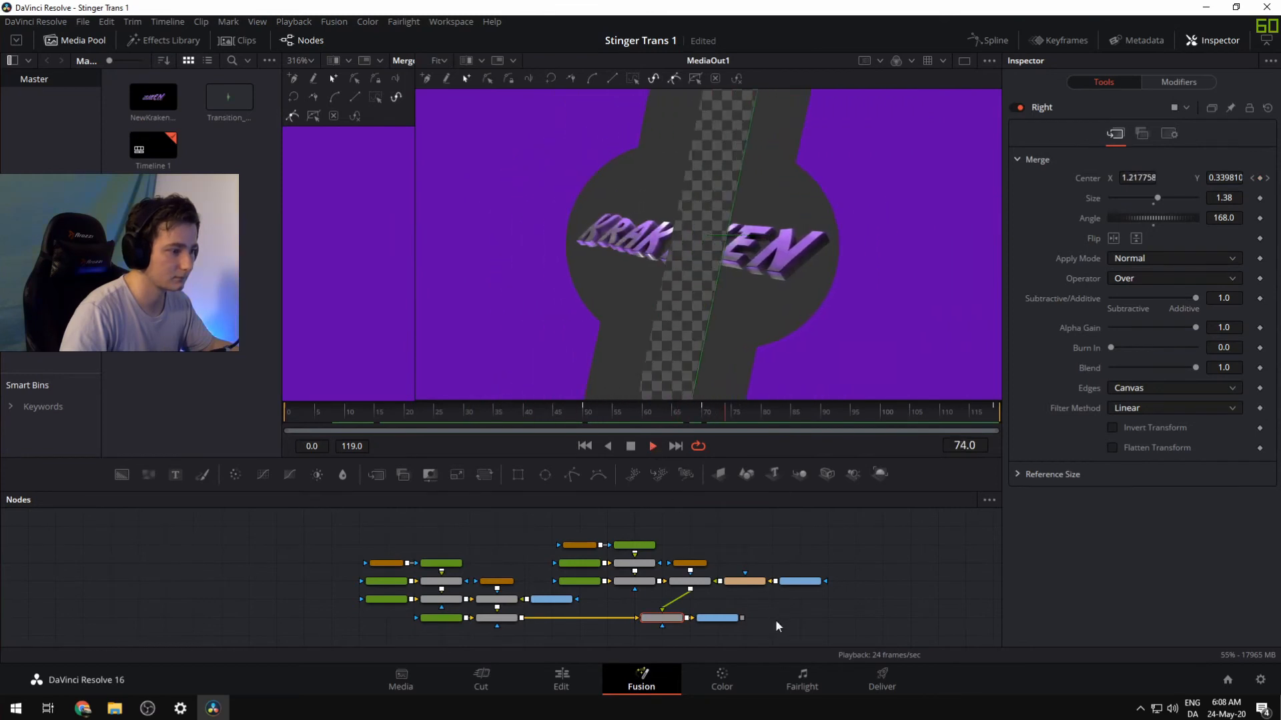
pyautogui.click(715, 614)
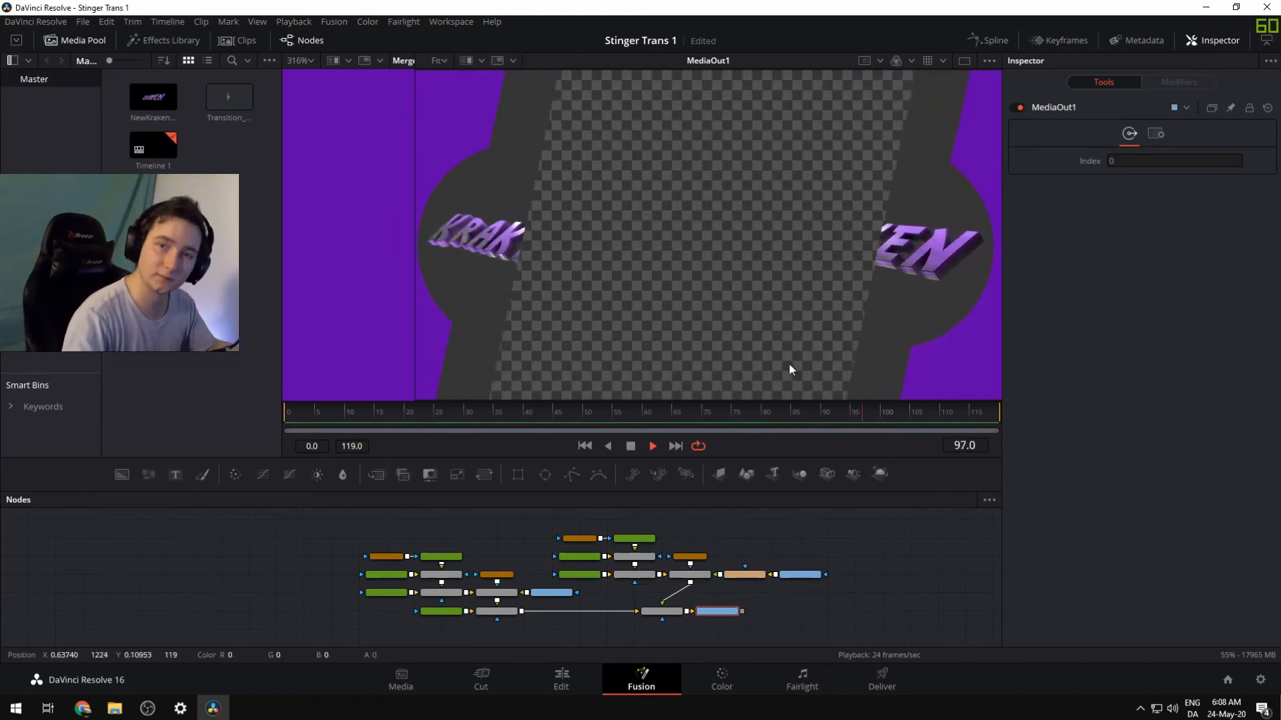
pyautogui.click(630, 445)
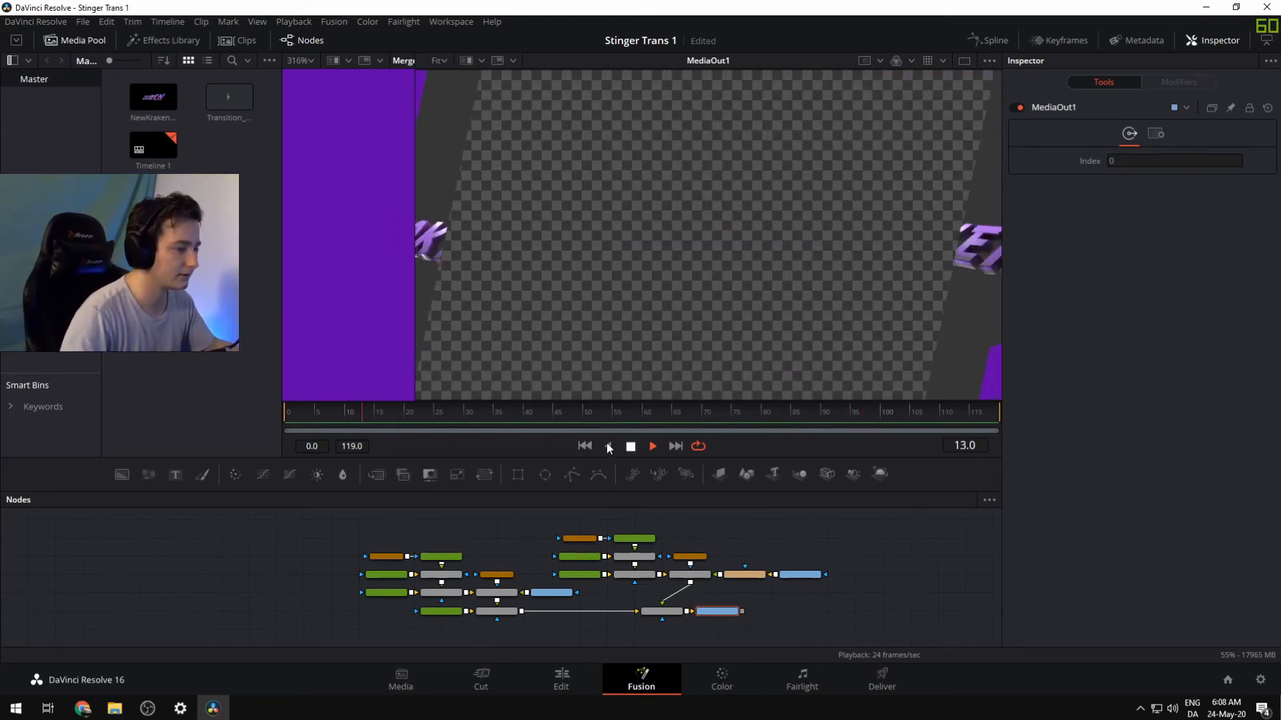
pyautogui.click(585, 445)
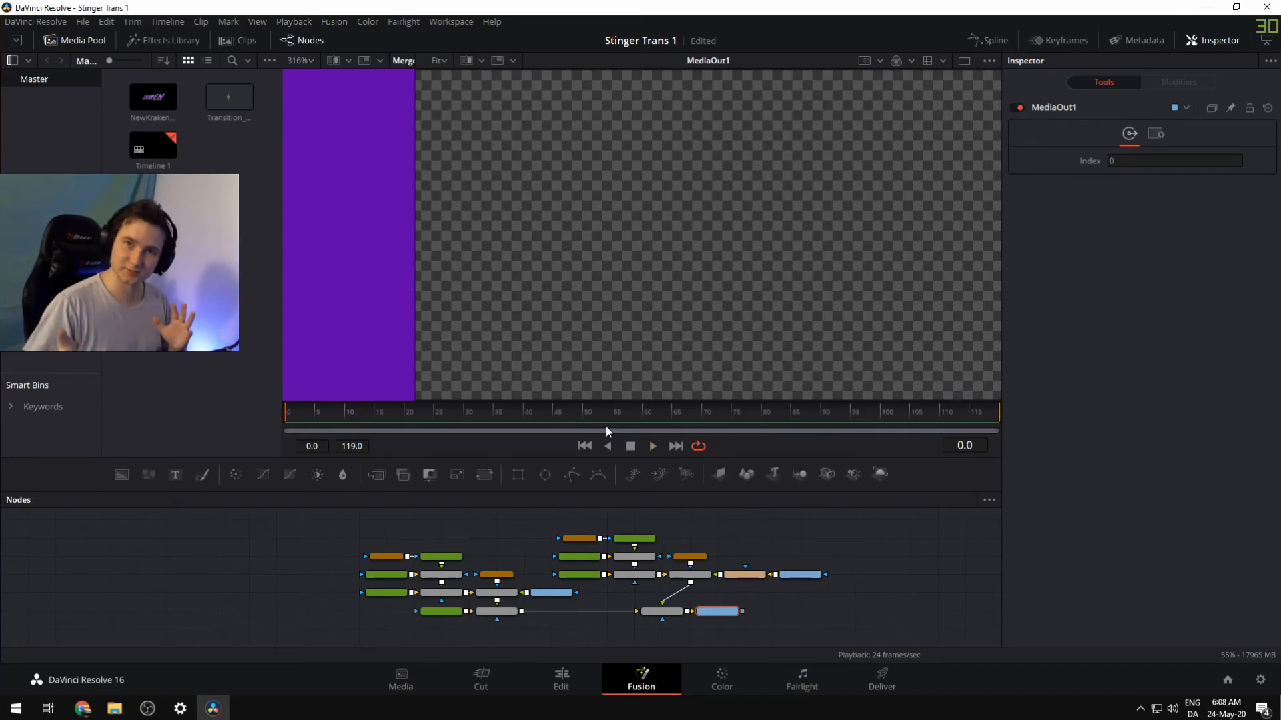
# Open an enlarged Spline editor beneath the viewers and display only the Right merge's displacement curve
pyautogui.moveTo(559, 456); pyautogui.dragTo(558, 375)
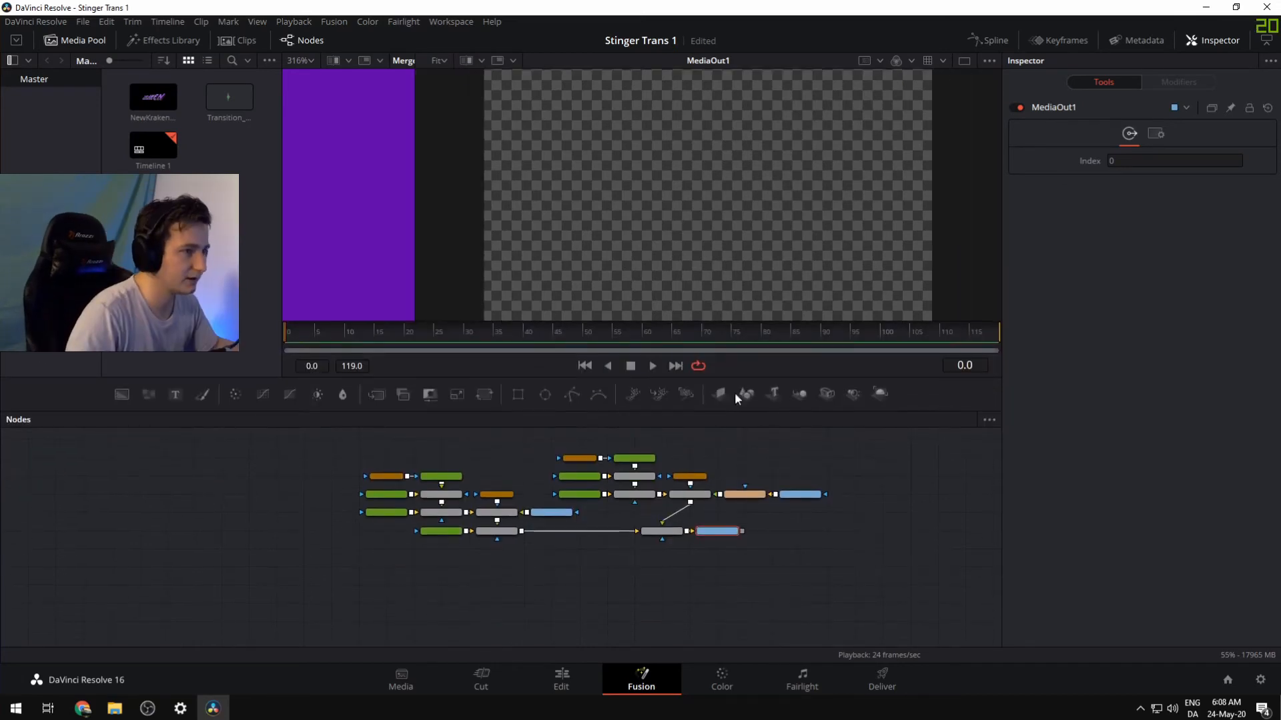
pyautogui.click(989, 40)
pyautogui.click(691, 456)
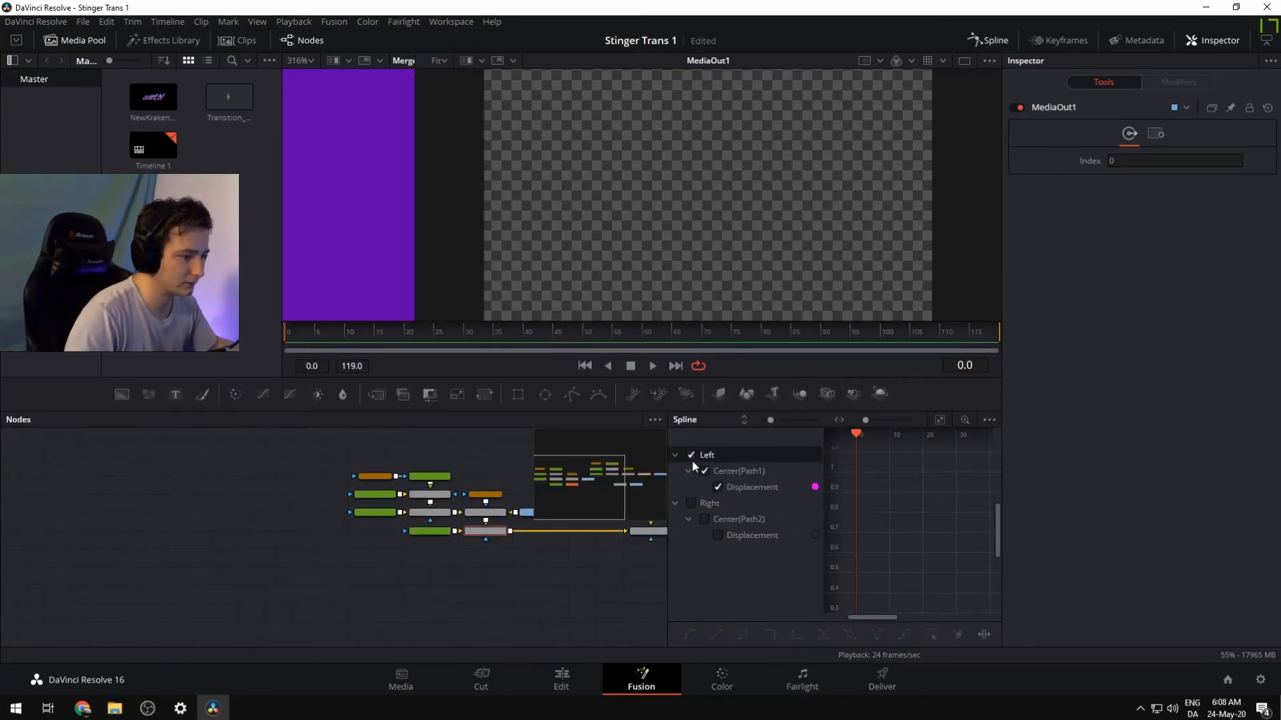
pyautogui.click(691, 503)
pyautogui.moveTo(668, 518); pyautogui.dragTo(174, 520)
pyautogui.scroll(-5, 666, 558)
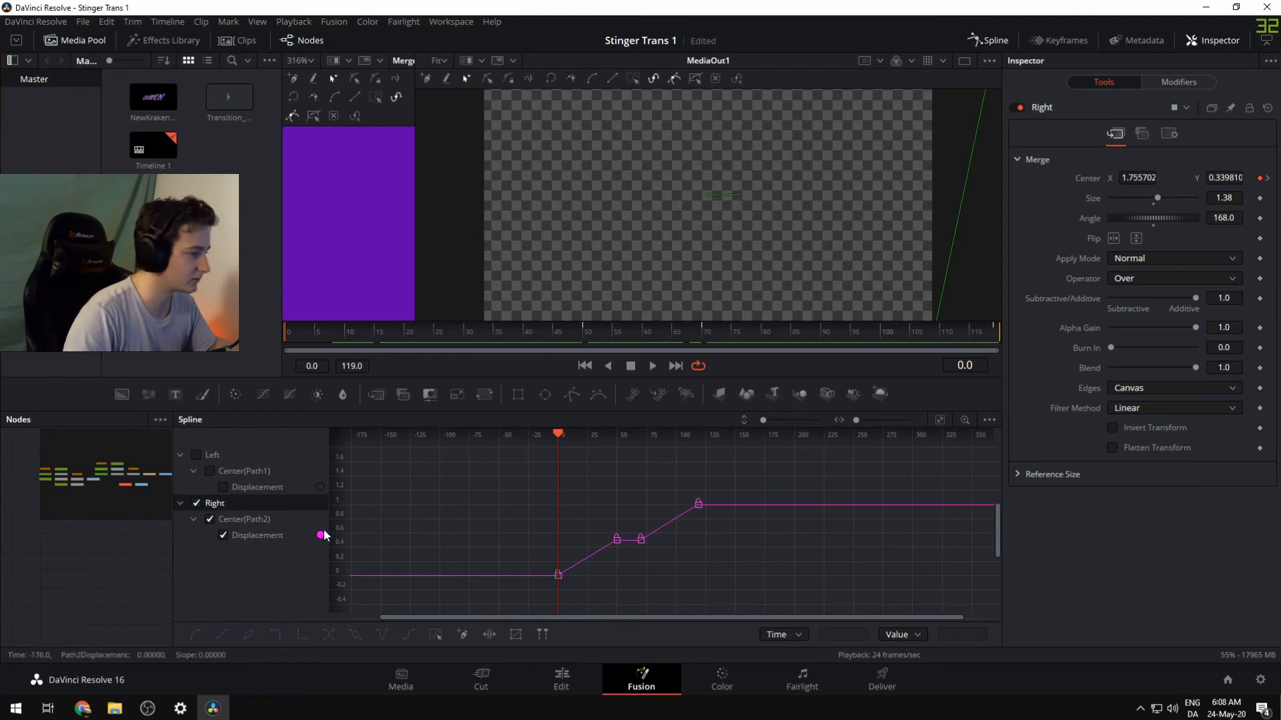
pyautogui.moveTo(174, 538); pyautogui.dragTo(275, 534)
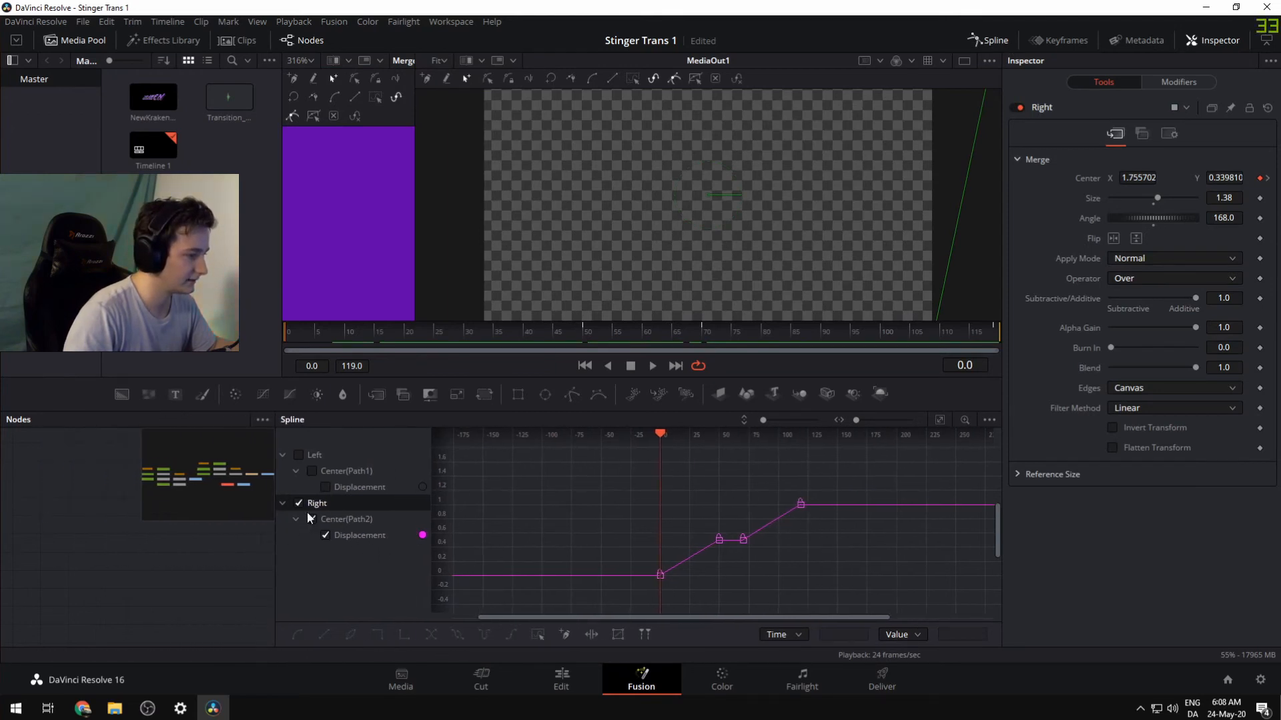
# Smooth all keyframes on the Right merge's displacement curve
pyautogui.moveTo(826, 486); pyautogui.dragTo(665, 599)
pyautogui.moveTo(840, 461); pyautogui.dragTo(587, 615)
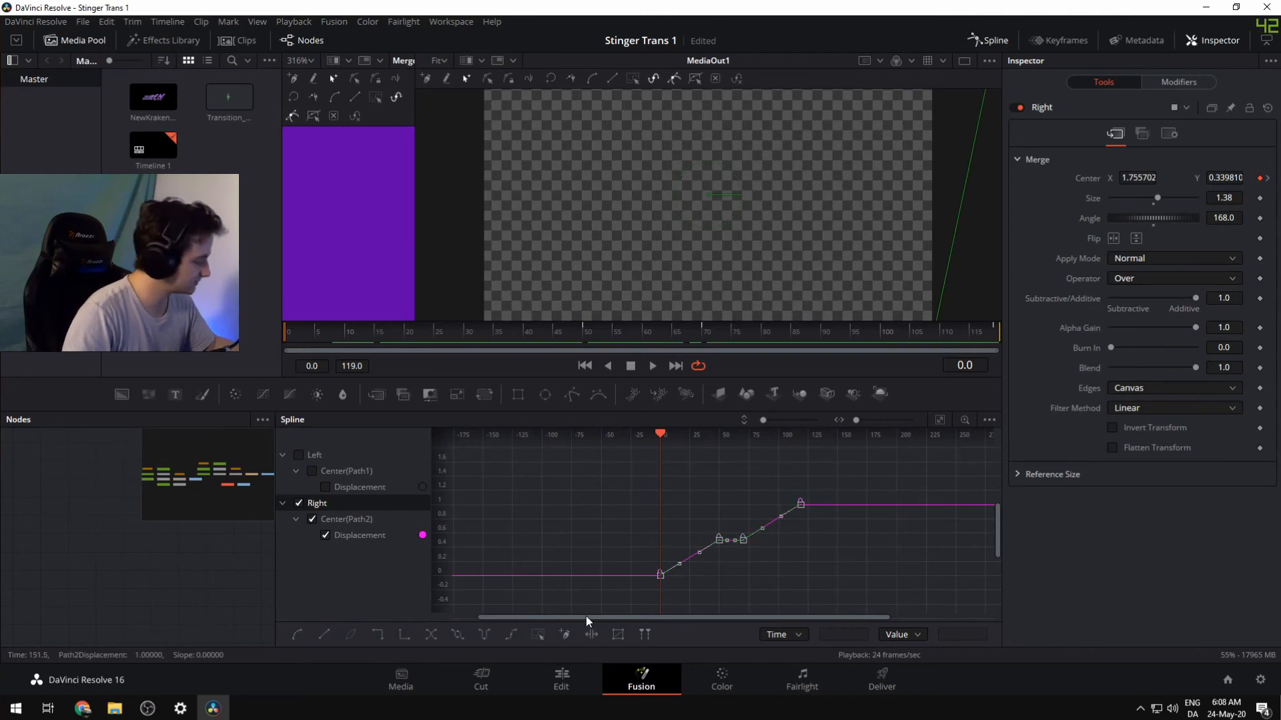
pyautogui.hotkey('shift', 's')
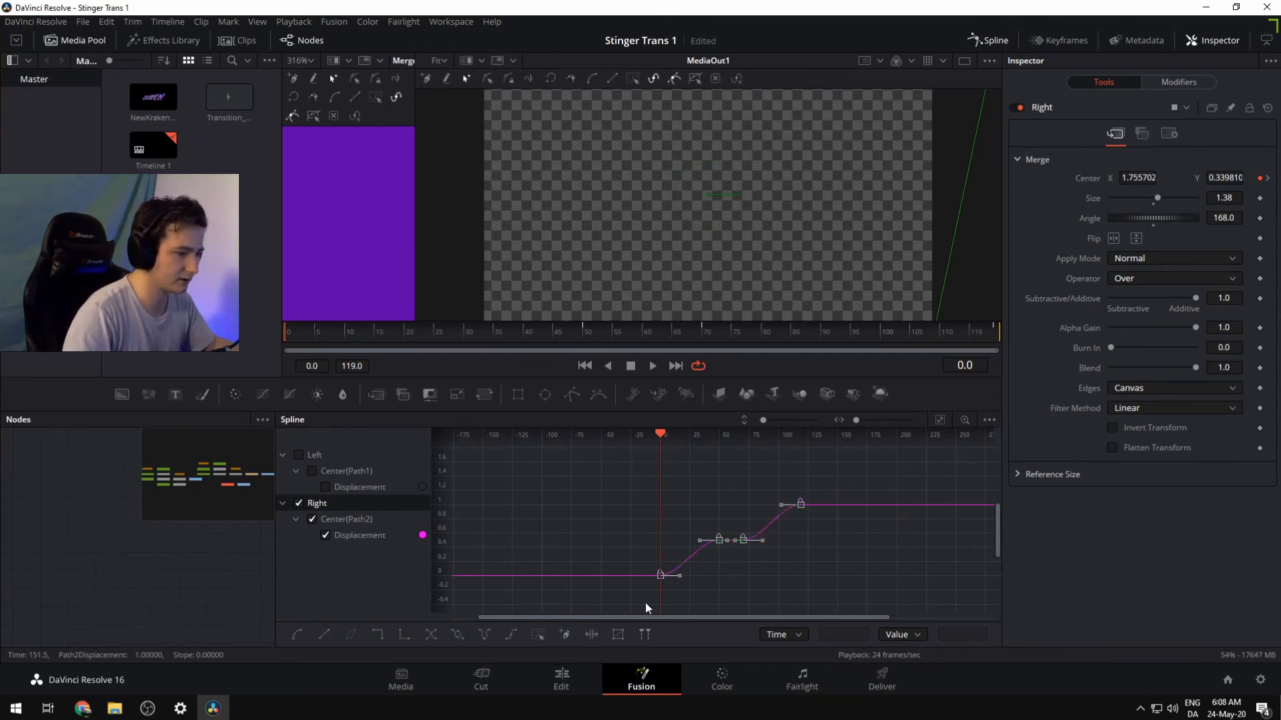
# Display the Left merge's displacement curve instead of the Right one and smooth all its keyframes
pyautogui.click(298, 455)
pyautogui.click(297, 503)
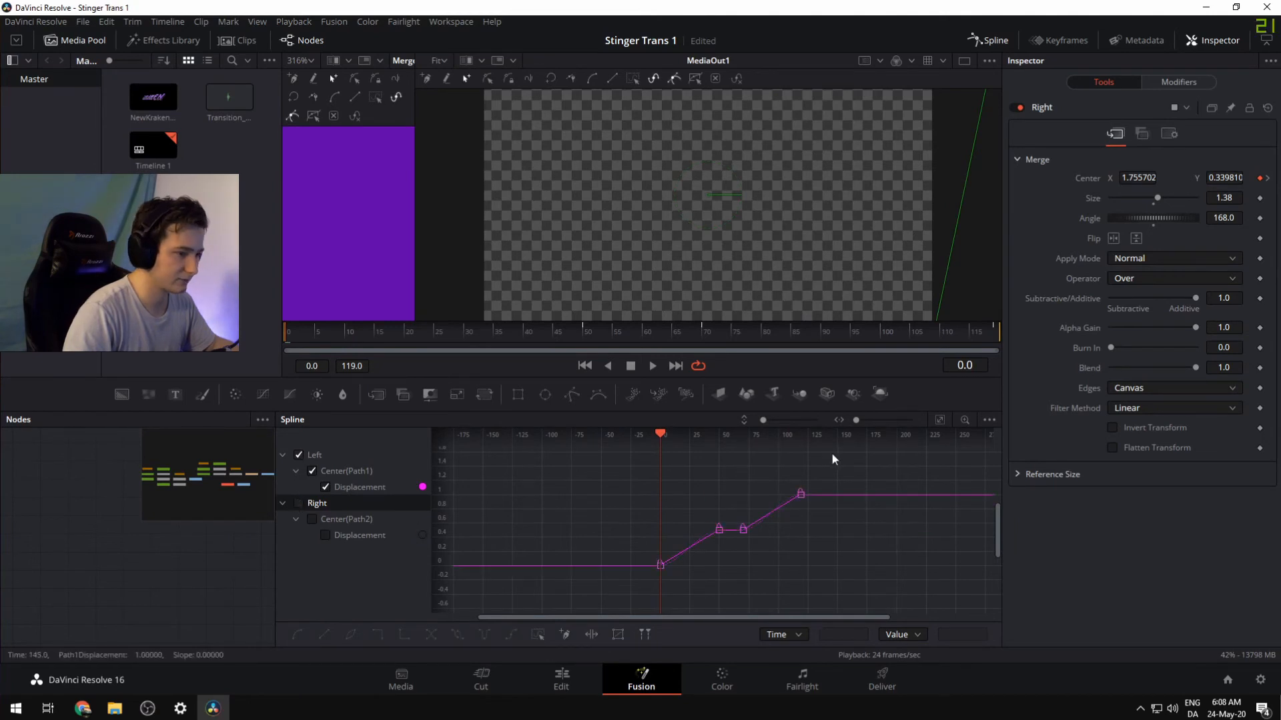
pyautogui.hotkey('shift', 's')
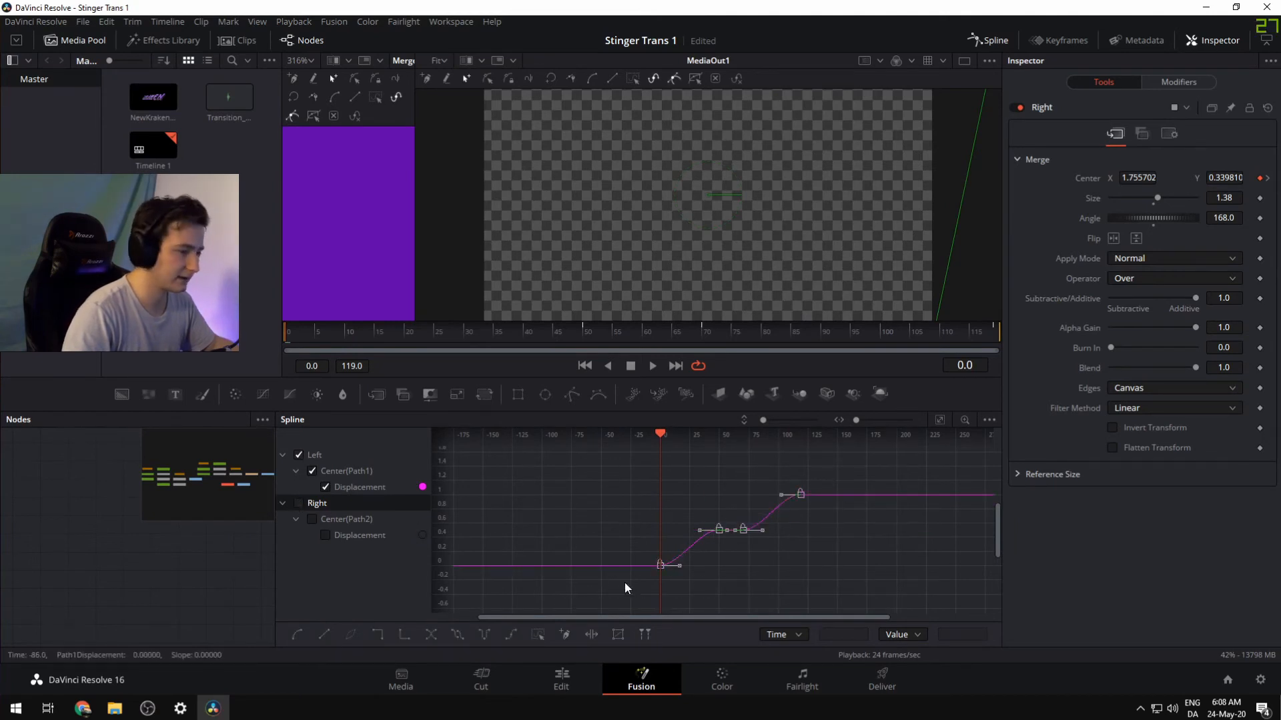
# Play back the door animation with the smoothed curves, stop it, and return to frame 0
pyautogui.click(910, 567)
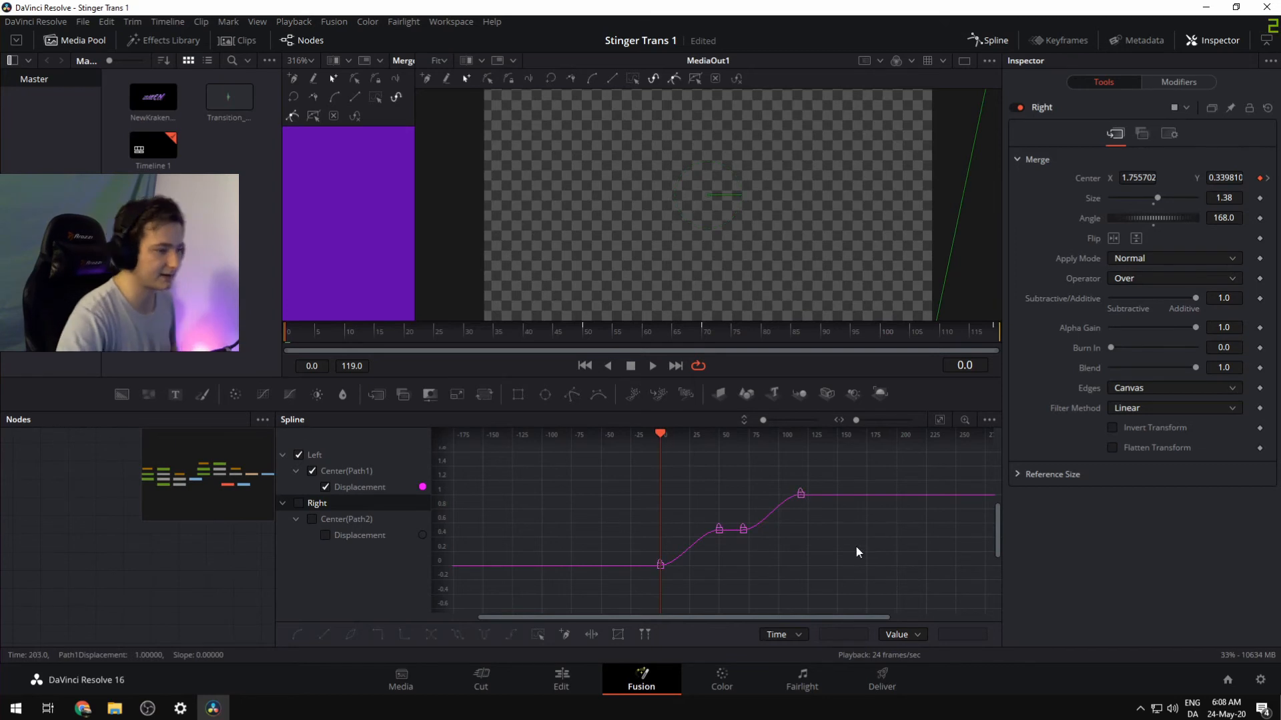
pyautogui.click(653, 367)
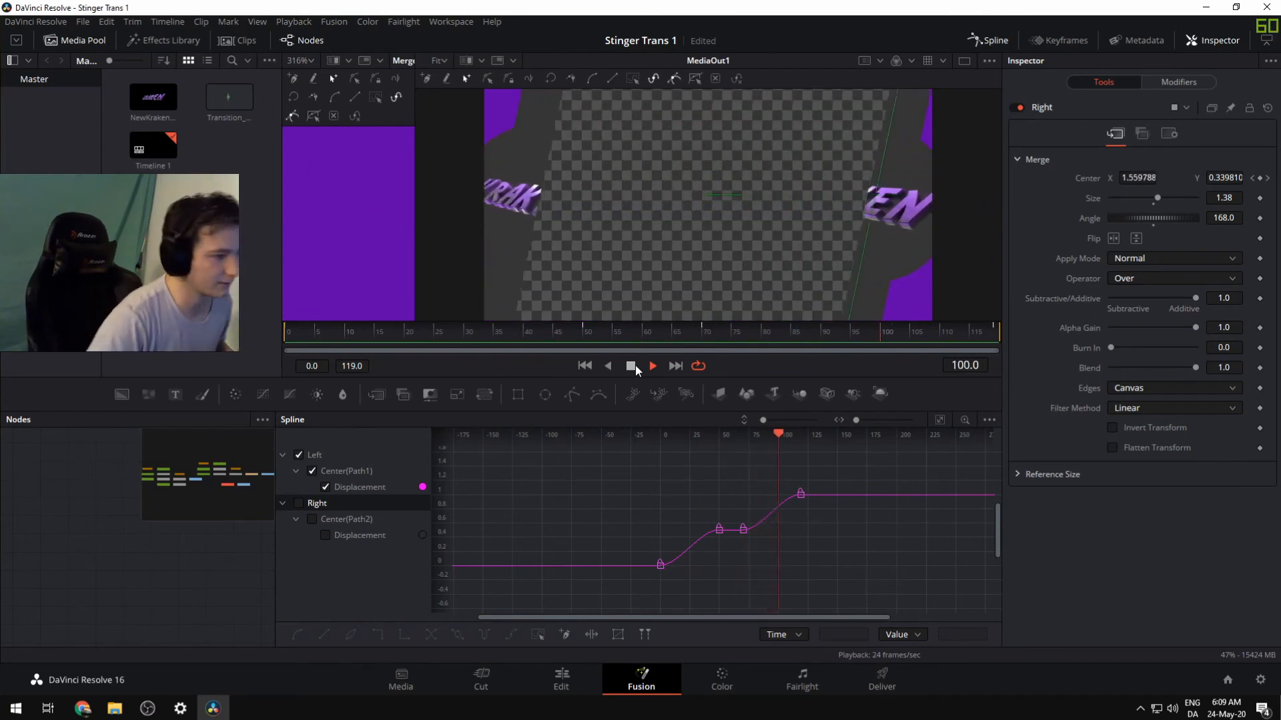
pyautogui.click(632, 366)
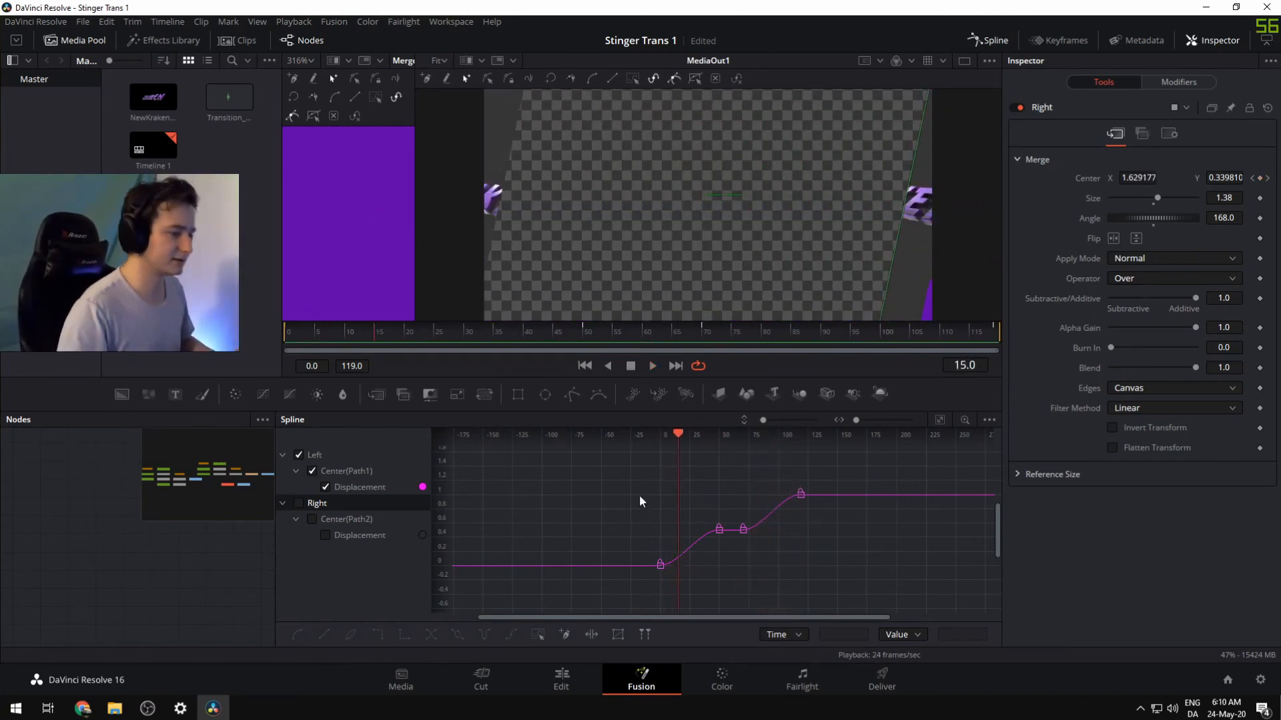
pyautogui.moveTo(507, 326); pyautogui.dragTo(494, 347)
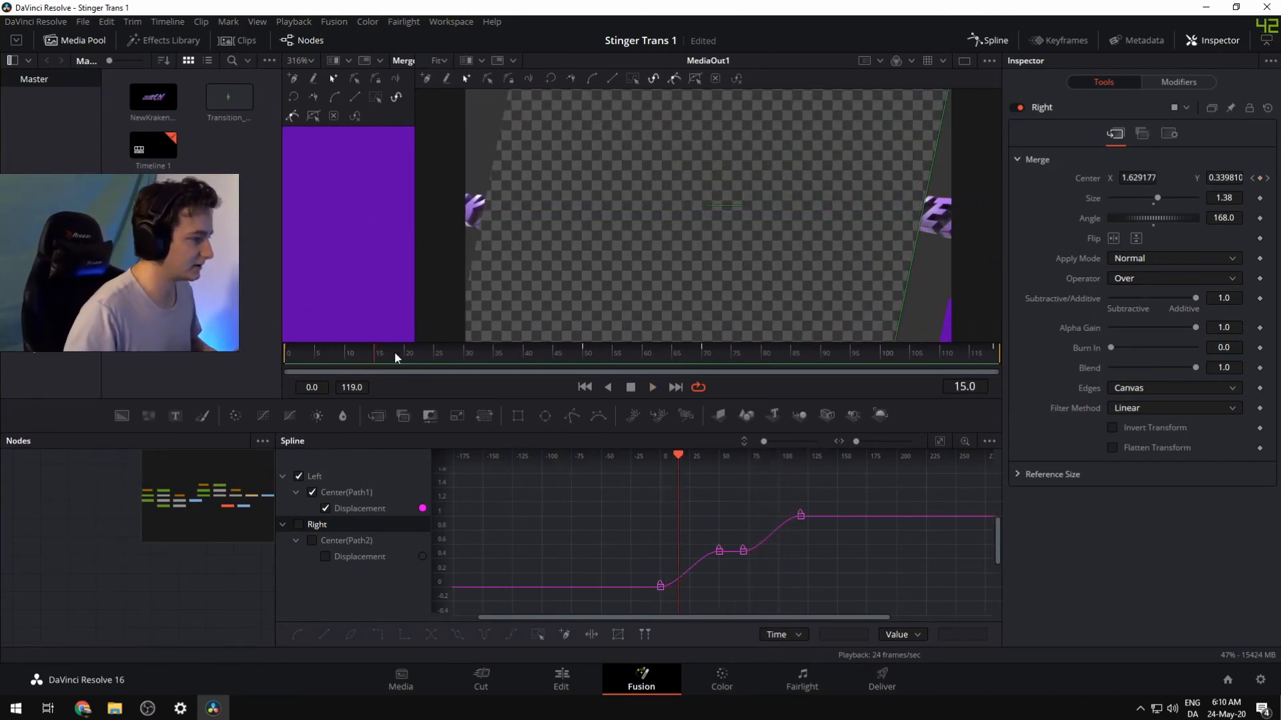
pyautogui.click(291, 363)
pyautogui.moveTo(290, 363); pyautogui.dragTo(220, 380)
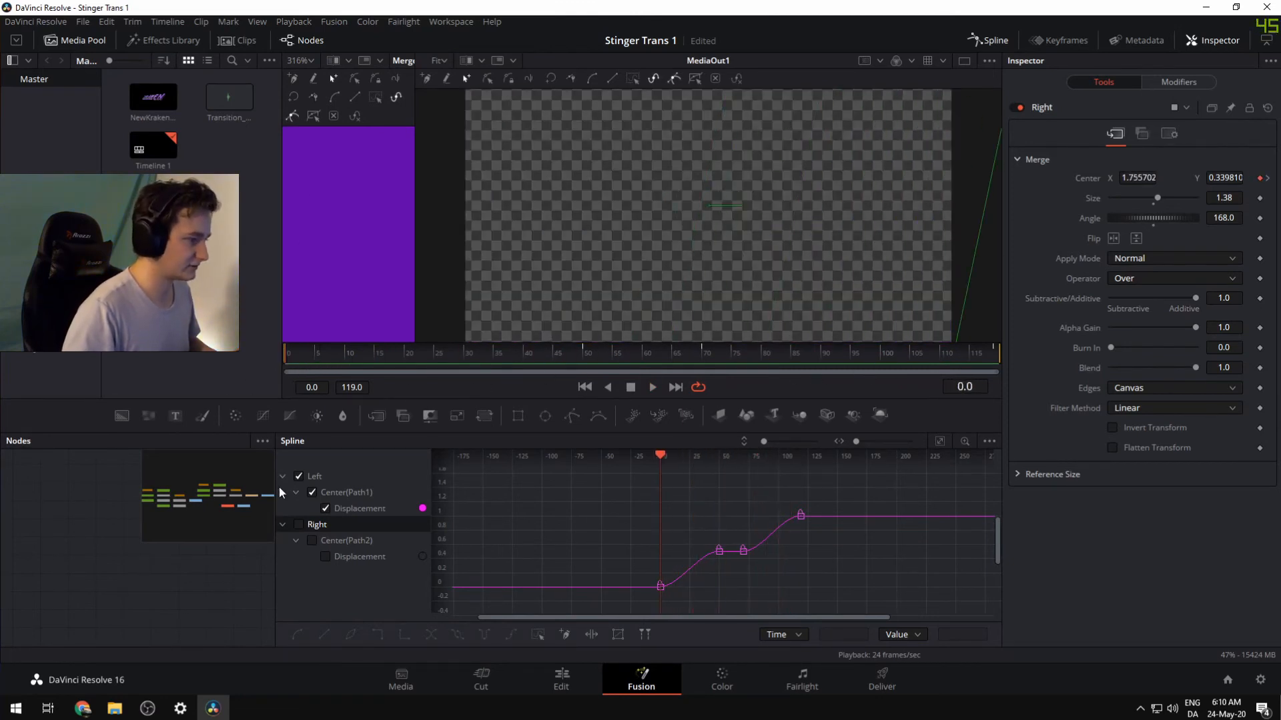
# Widen the node graph, close the Spline editor, and park the playhead at frame 0
pyautogui.moveTo(289, 488); pyautogui.dragTo(819, 488)
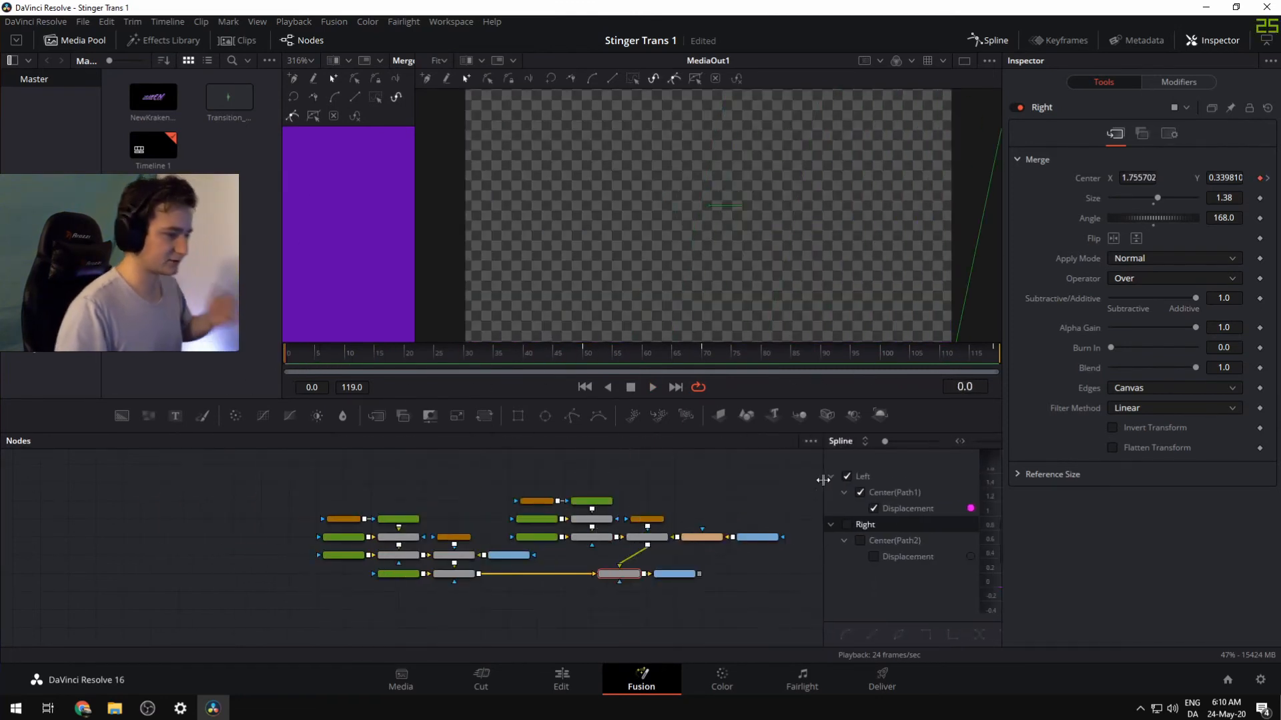
pyautogui.click(990, 41)
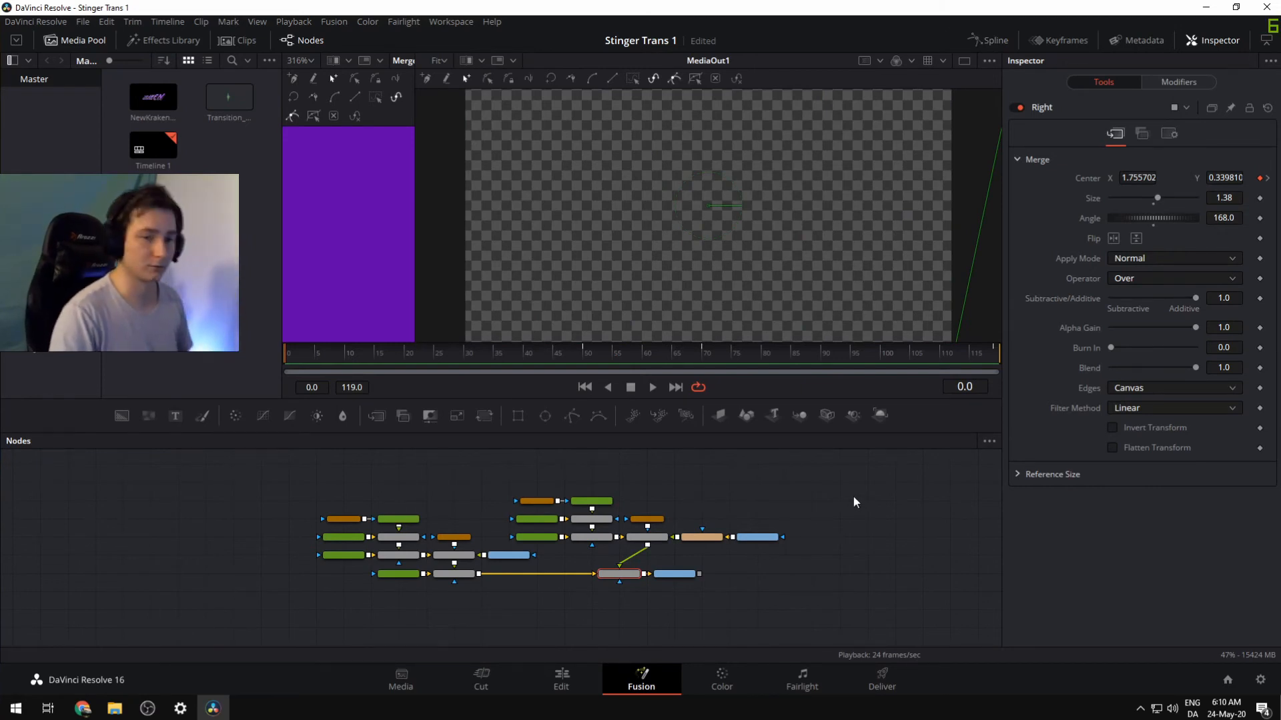
pyautogui.click(428, 352)
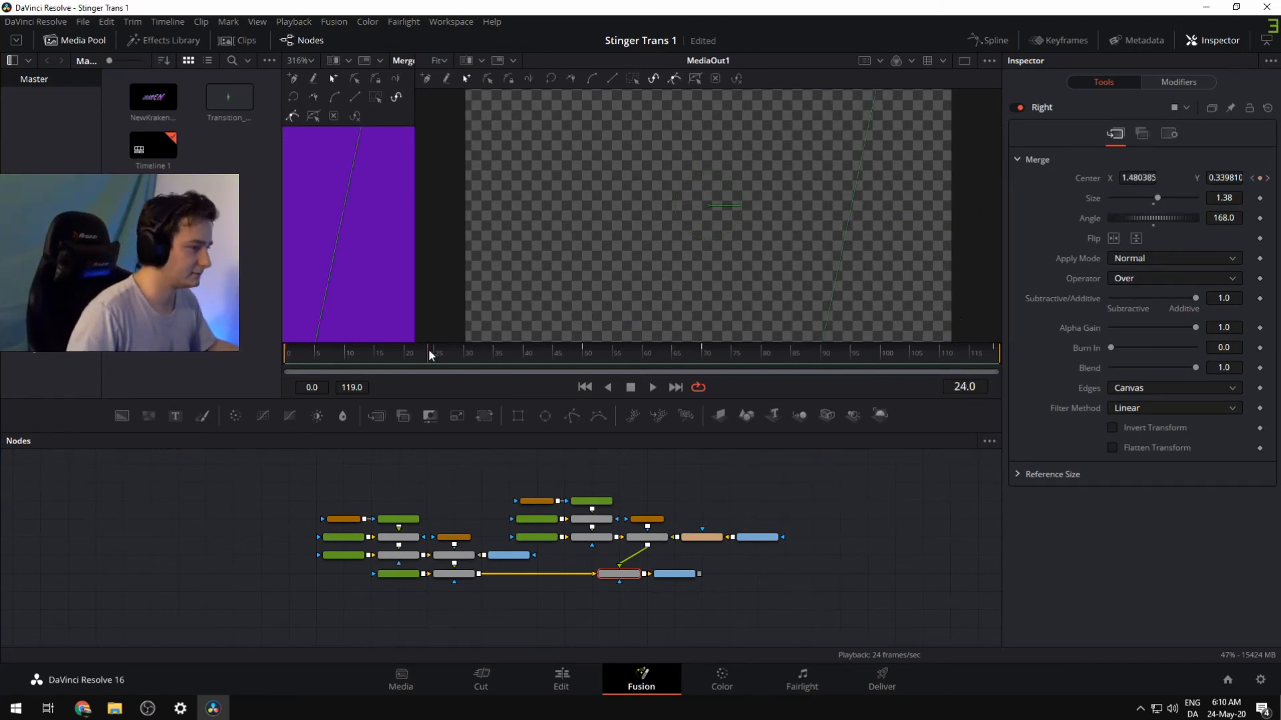
pyautogui.moveTo(429, 349); pyautogui.dragTo(289, 352)
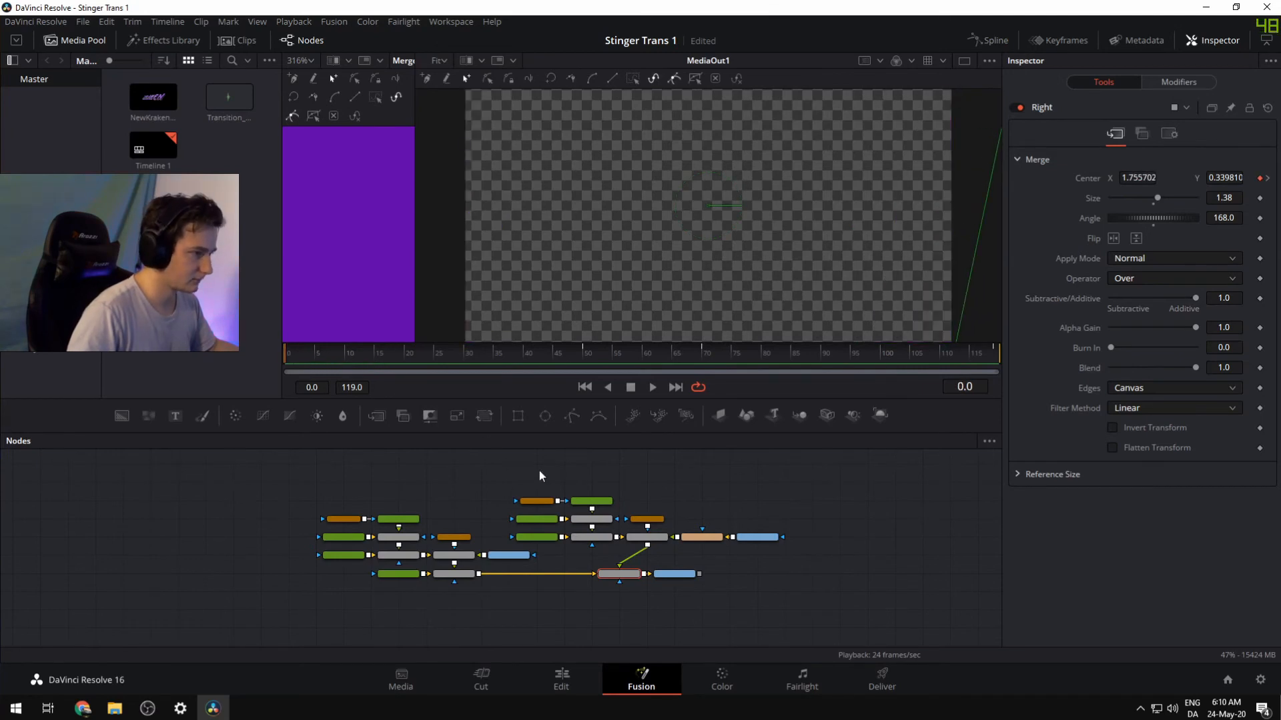
# Go to frame 50, where the doors are closed, and select the Door_1 merge
pyautogui.scroll(2, 542, 472)
pyautogui.scroll(-2, 672, 483)
pyautogui.scroll(-1, 671, 486)
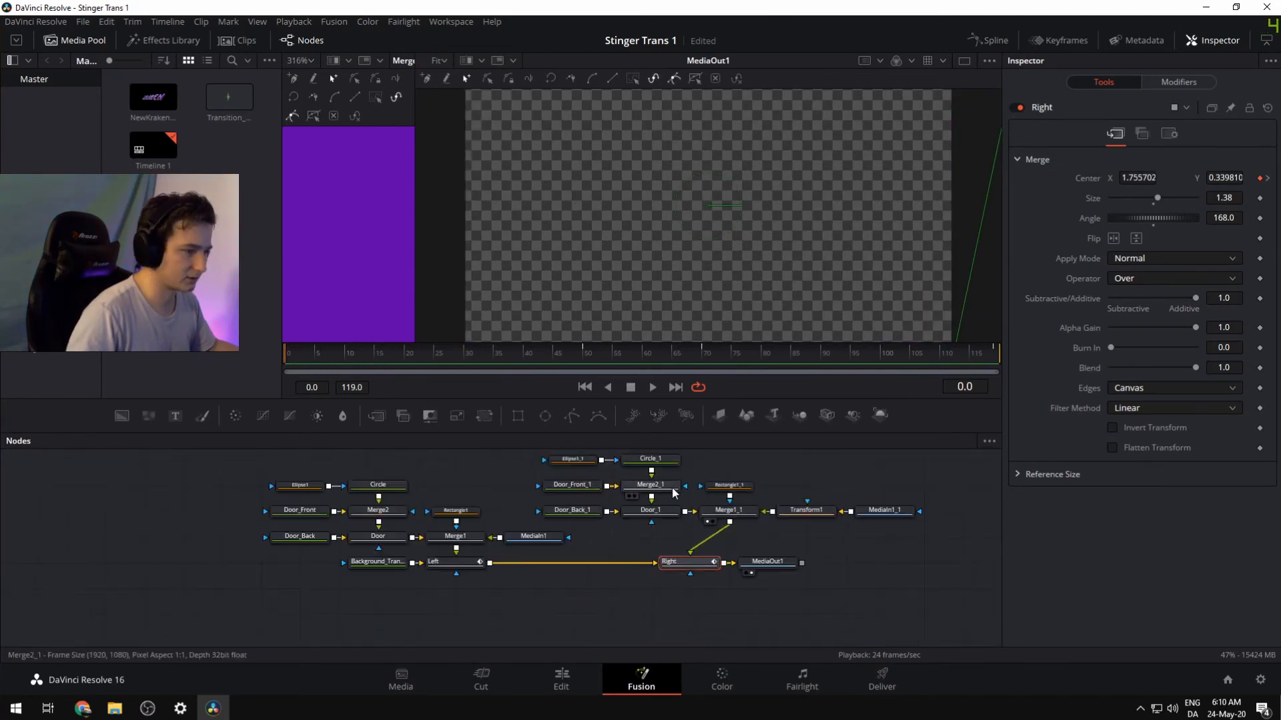
pyautogui.scroll(1, 532, 506)
pyautogui.scroll(-1, 530, 505)
pyautogui.scroll(1, 530, 506)
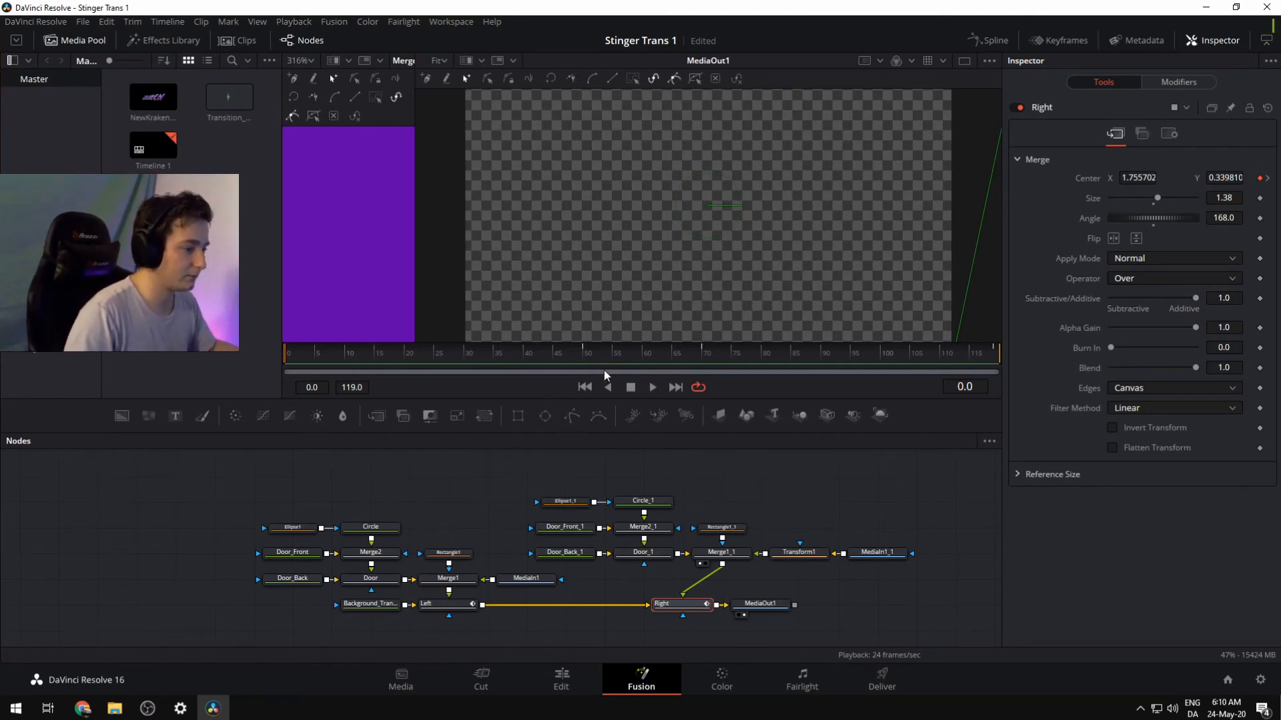
pyautogui.moveTo(367, 357); pyautogui.dragTo(587, 360)
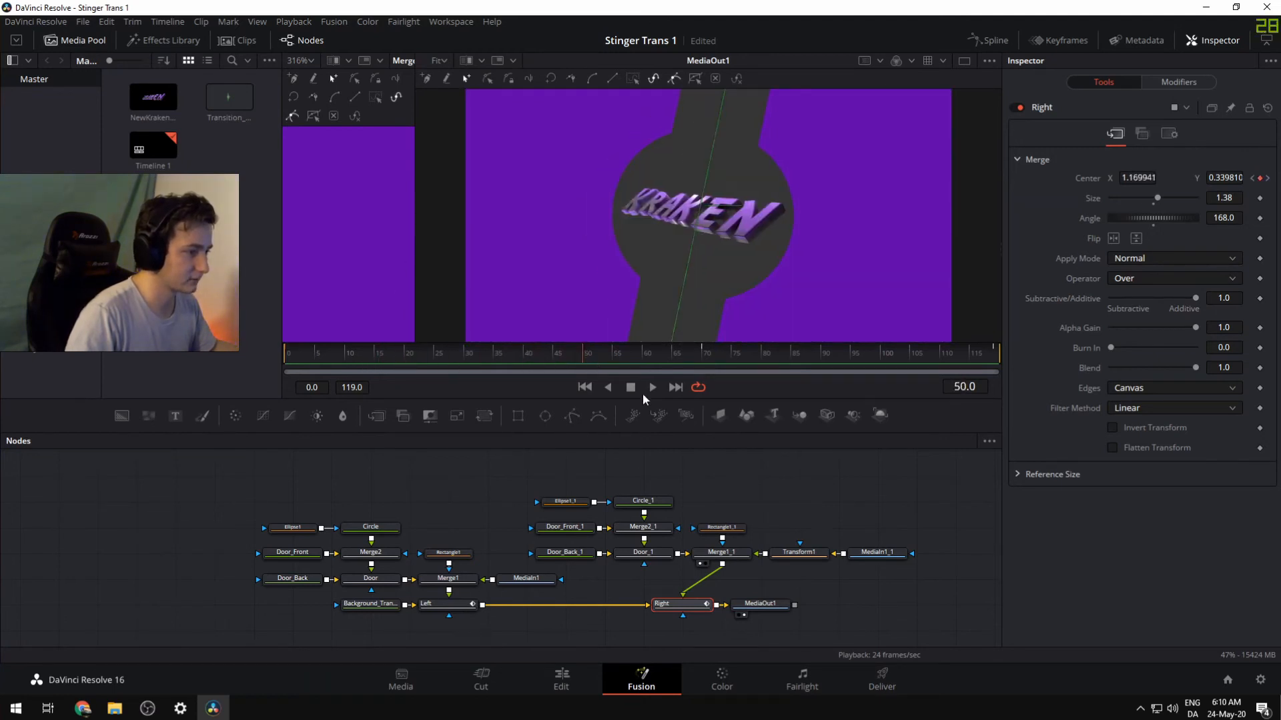
pyautogui.click(644, 558)
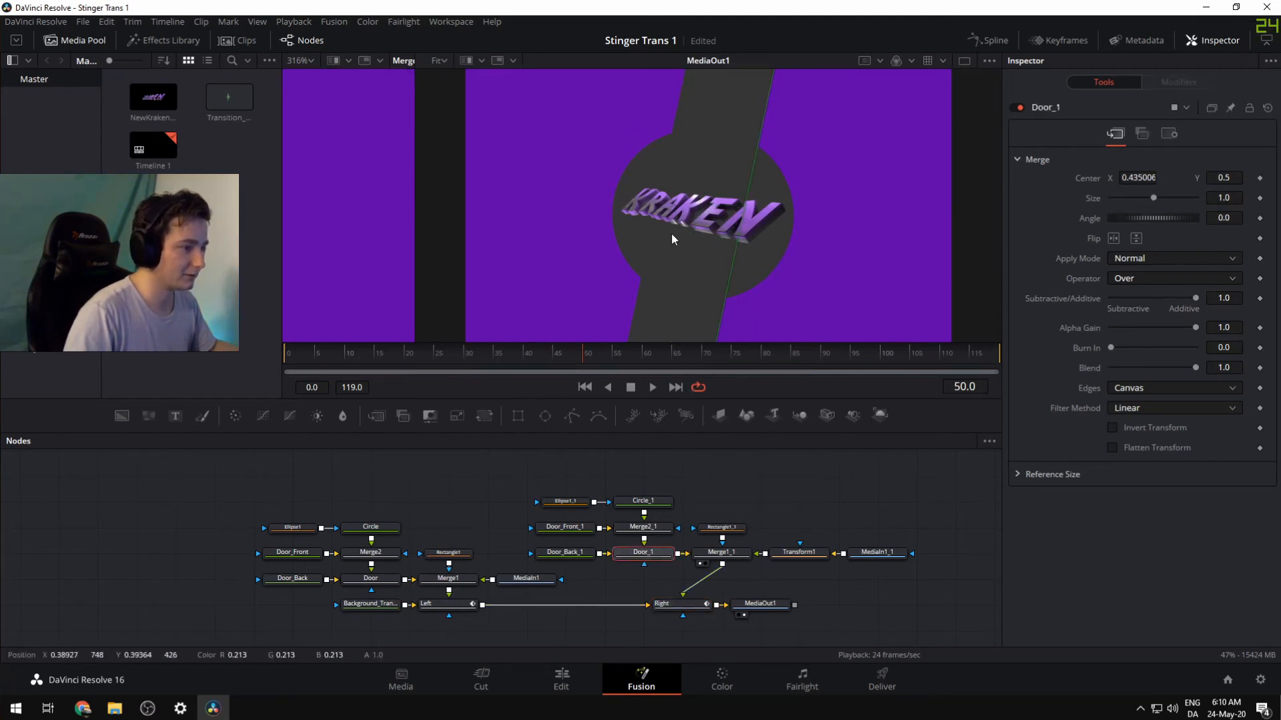
# Try shifting the Door_1 merge horizontally in the MediaOut1 viewer at frame 50, and undo the move
pyautogui.scroll(-3, 671, 234)
pyautogui.moveTo(886, 250); pyautogui.dragTo(895, 250)
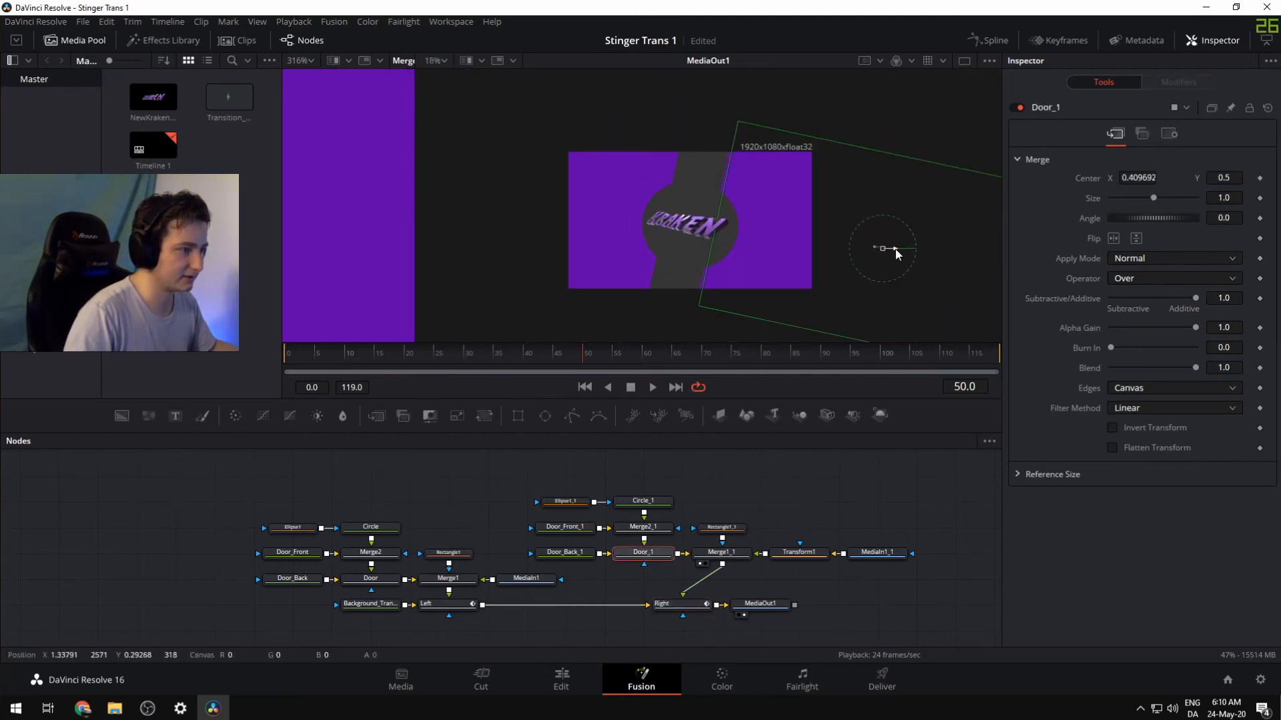
pyautogui.hotkey('ctrl', 'z')
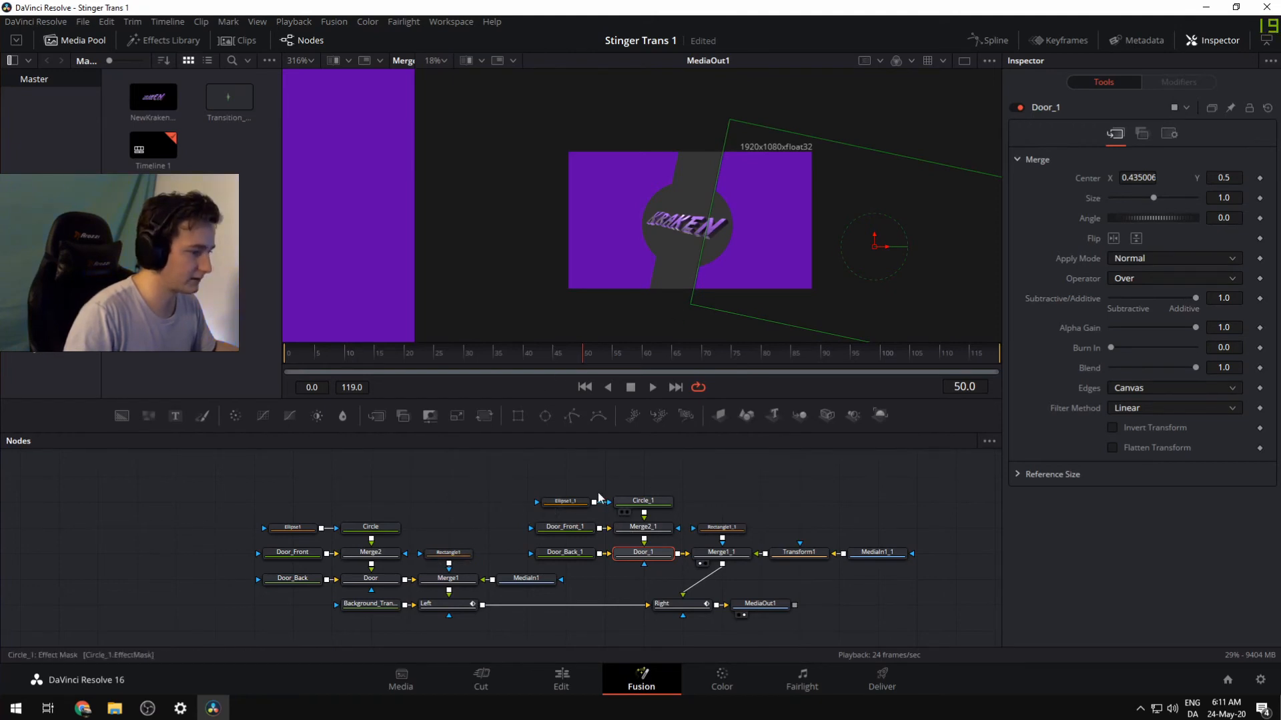
# Keyframe the Door_1 merge's Center at frames 50 and 70
pyautogui.moveTo(388, 358); pyautogui.dragTo(314, 358)
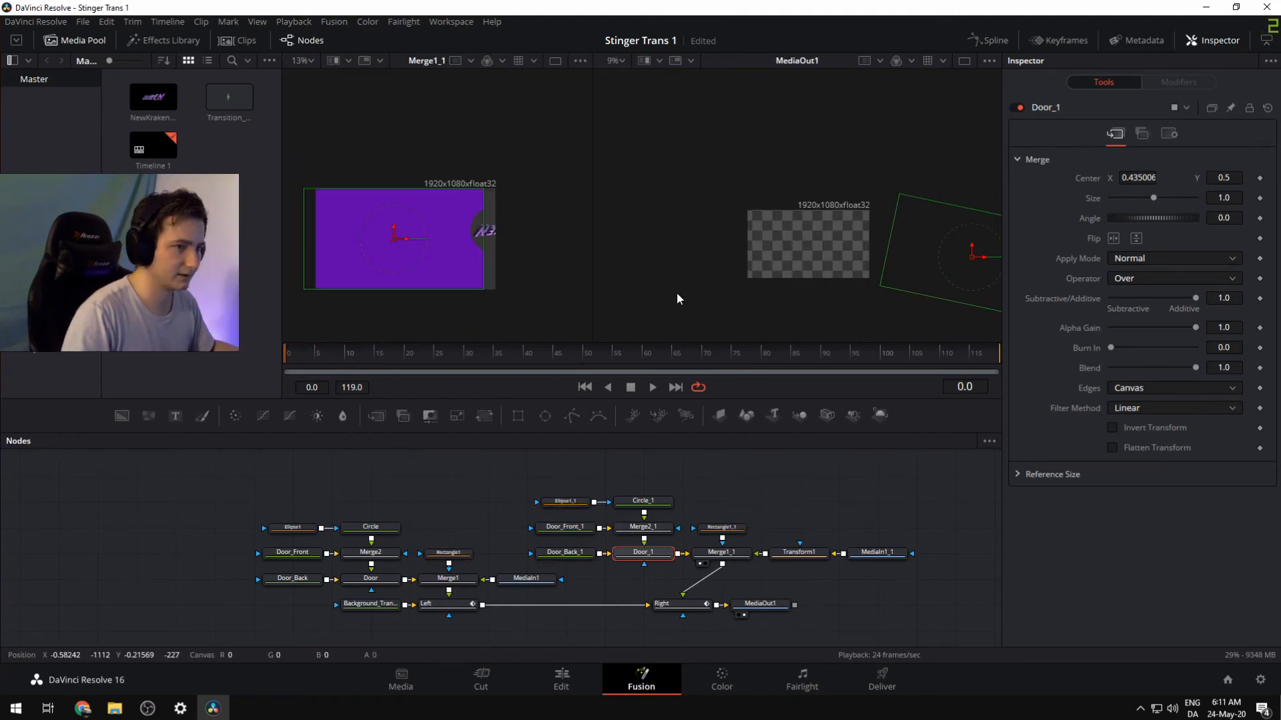
pyautogui.click(581, 354)
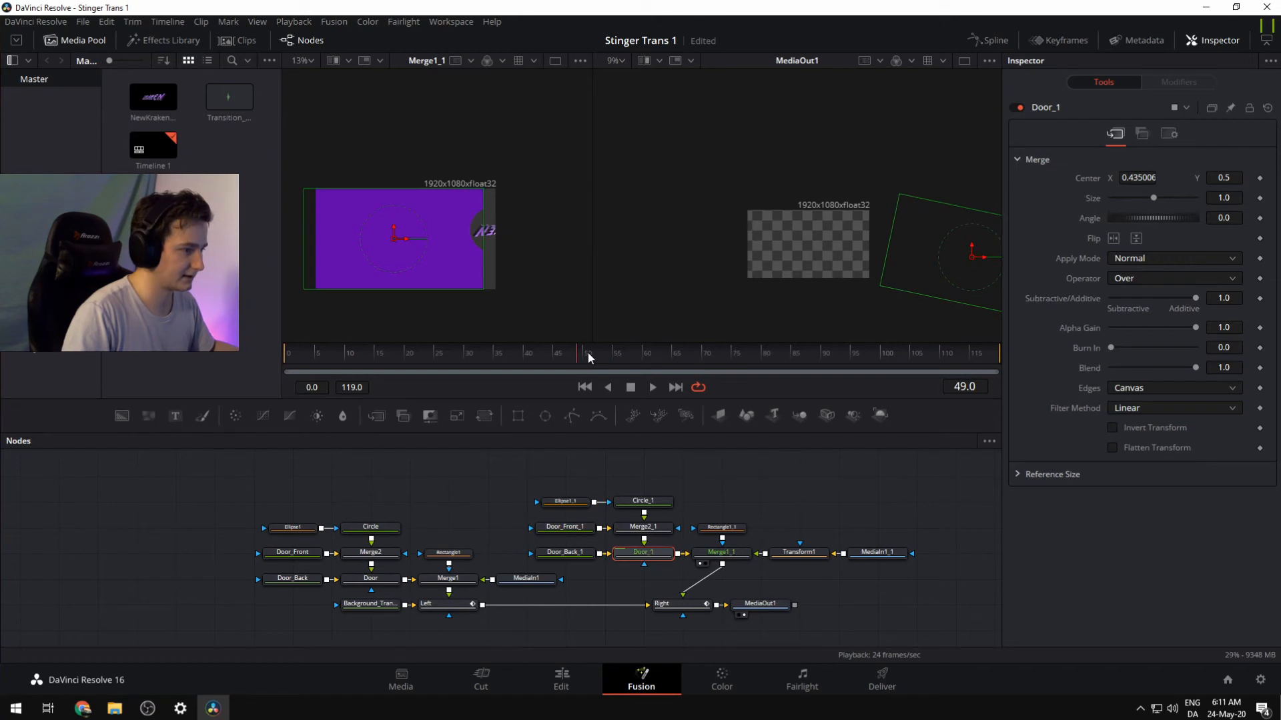
pyautogui.click(587, 352)
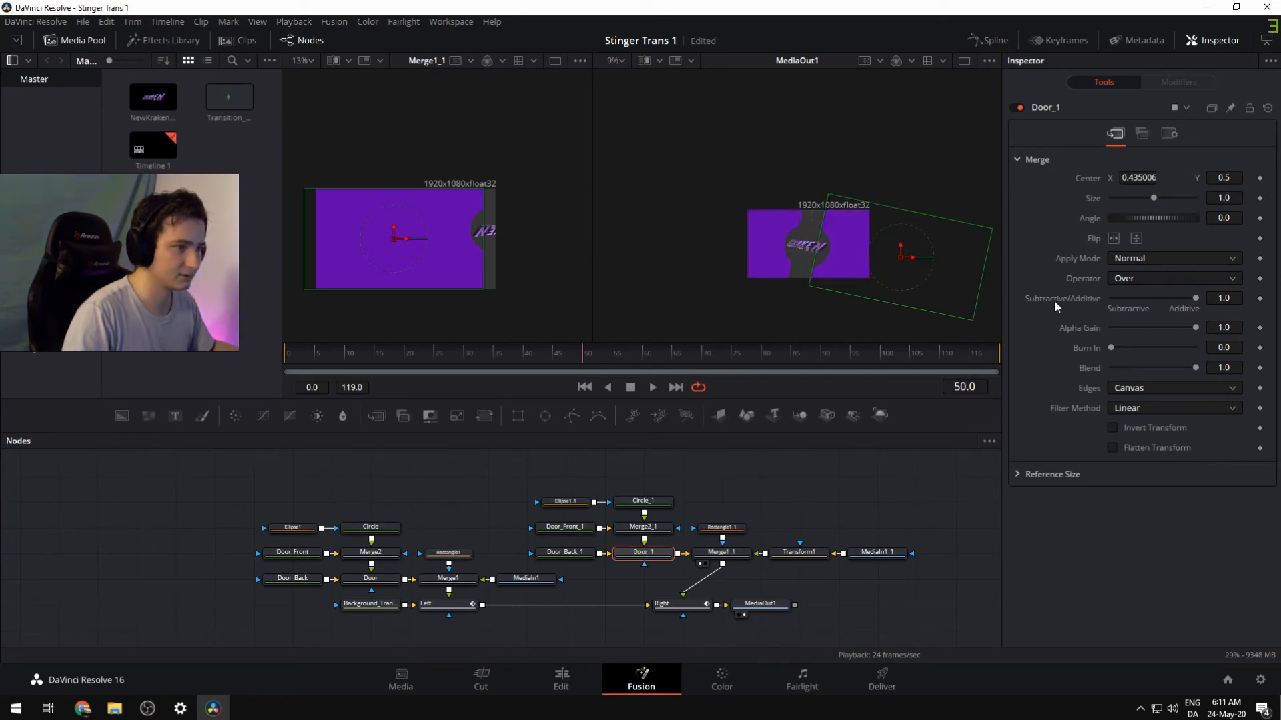
pyautogui.click(1260, 178)
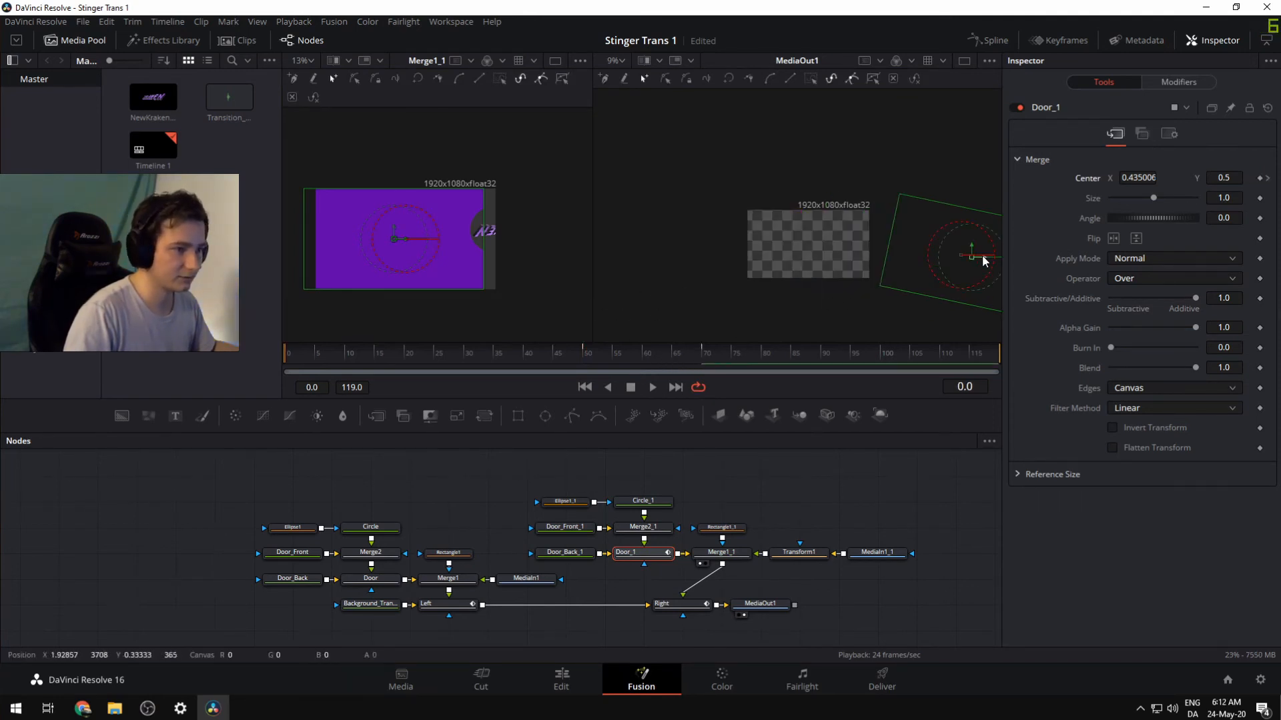
# Shift Door_1 outward in the MediaOut1 viewer to Center X about 0.319 at frame 0 and about 0.318 at frame 119
pyautogui.scroll(-1, 806, 259)
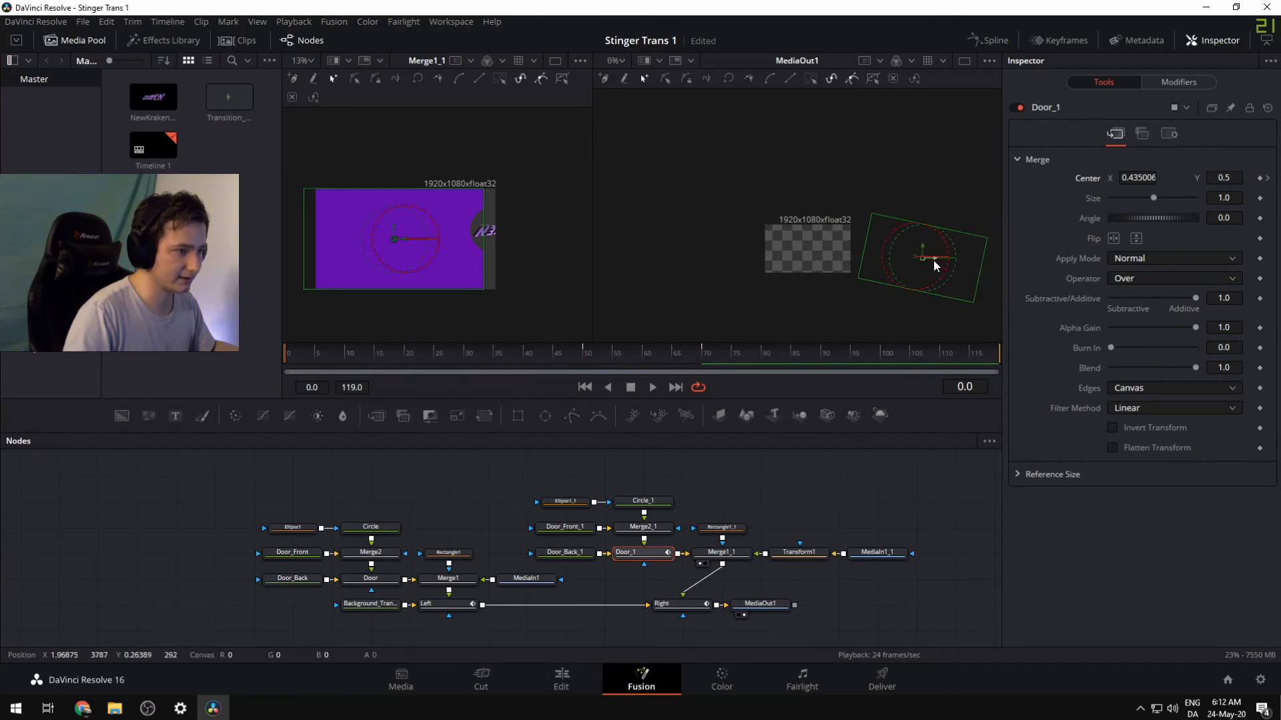
pyautogui.moveTo(934, 260); pyautogui.dragTo(947, 261)
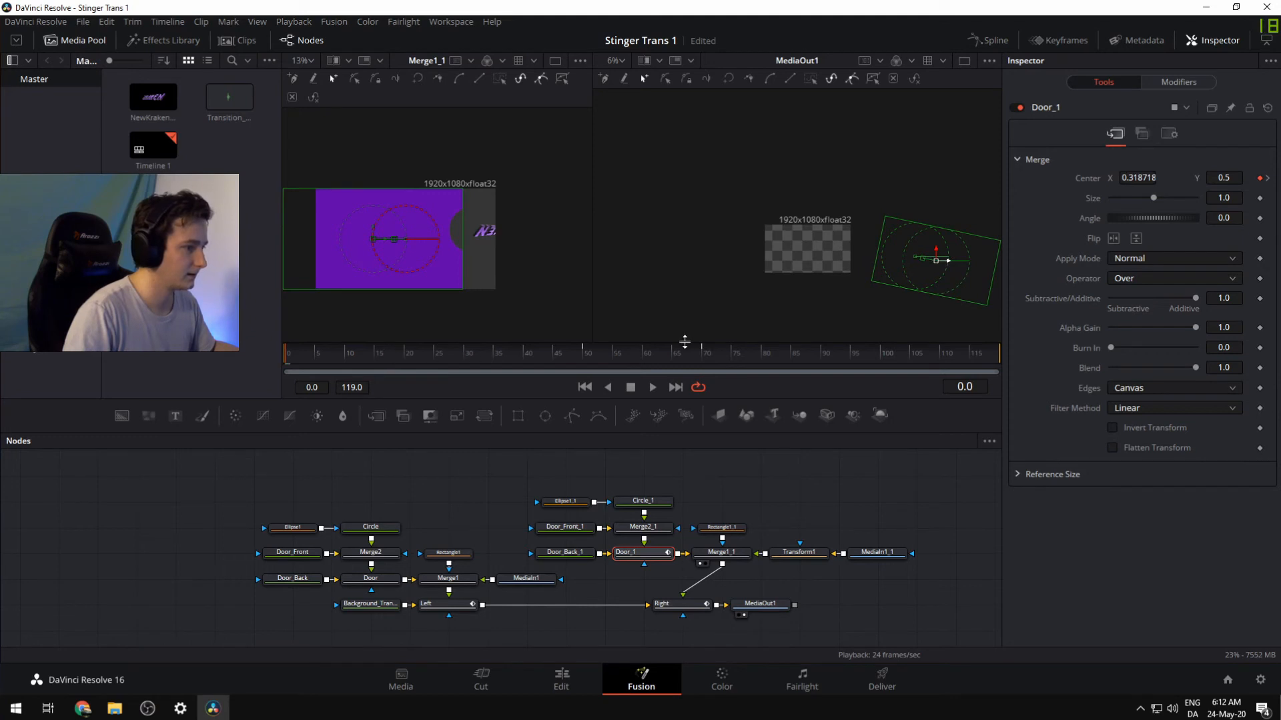
pyautogui.click(704, 353)
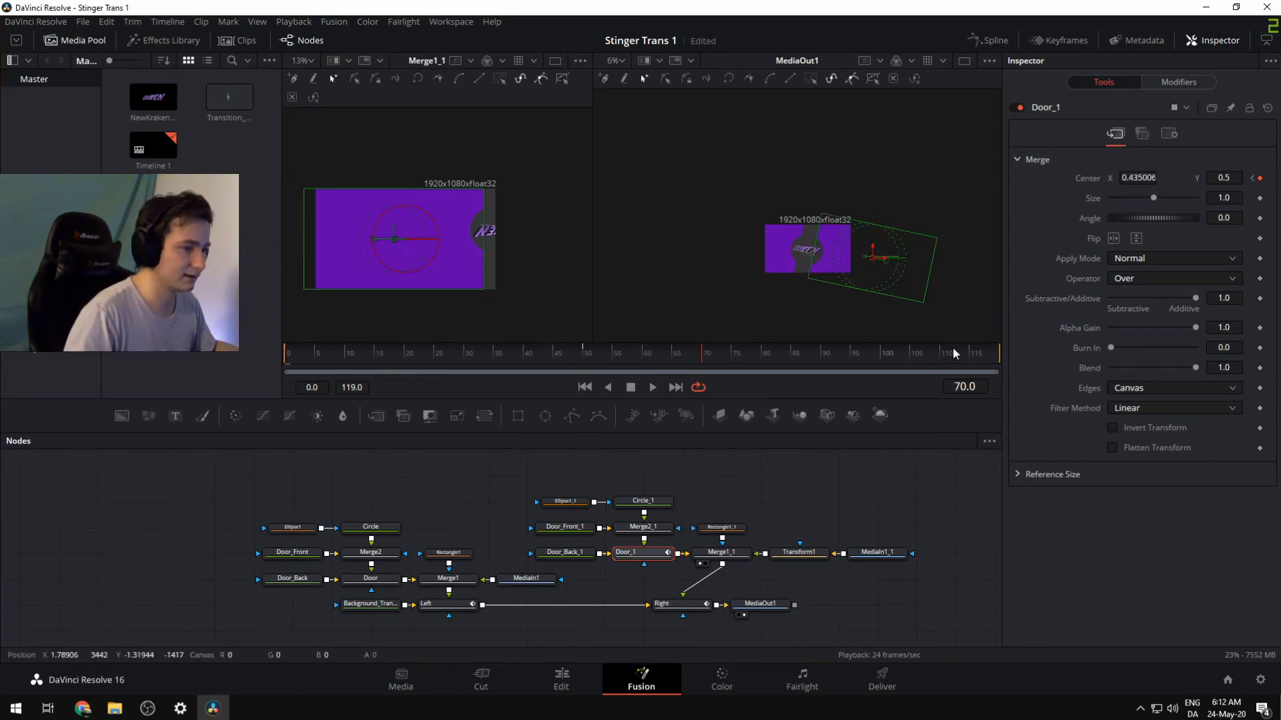
pyautogui.click(969, 352)
pyautogui.click(997, 357)
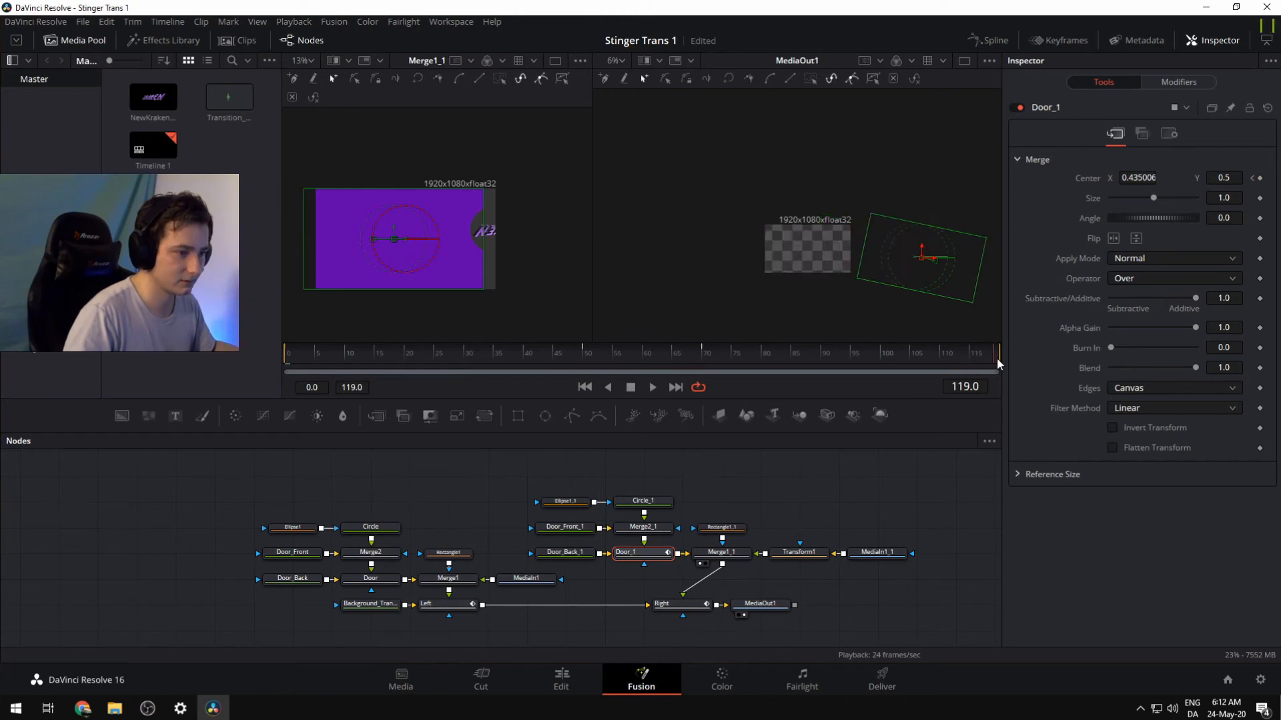
pyautogui.moveTo(933, 262); pyautogui.dragTo(946, 261)
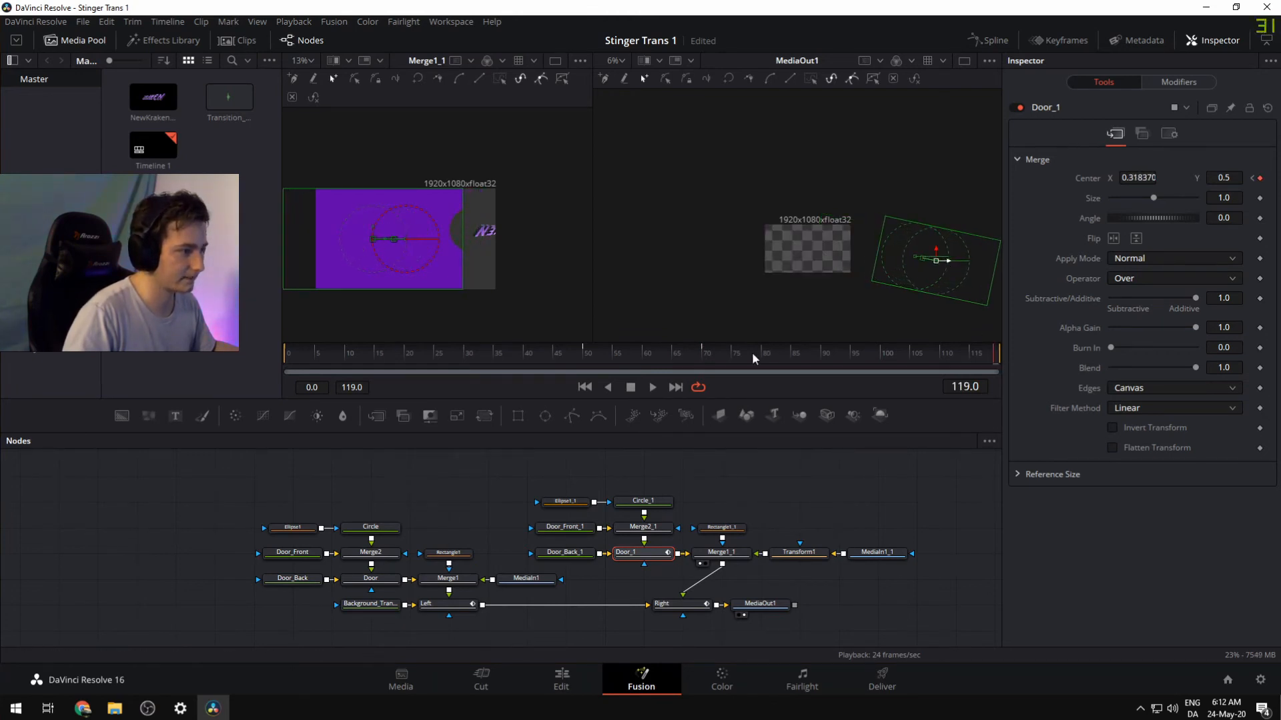
# Fit the MediaOut1 image to its viewer, play back the Door_1 animation, stop it, and go to frame 70
pyautogui.click(701, 350)
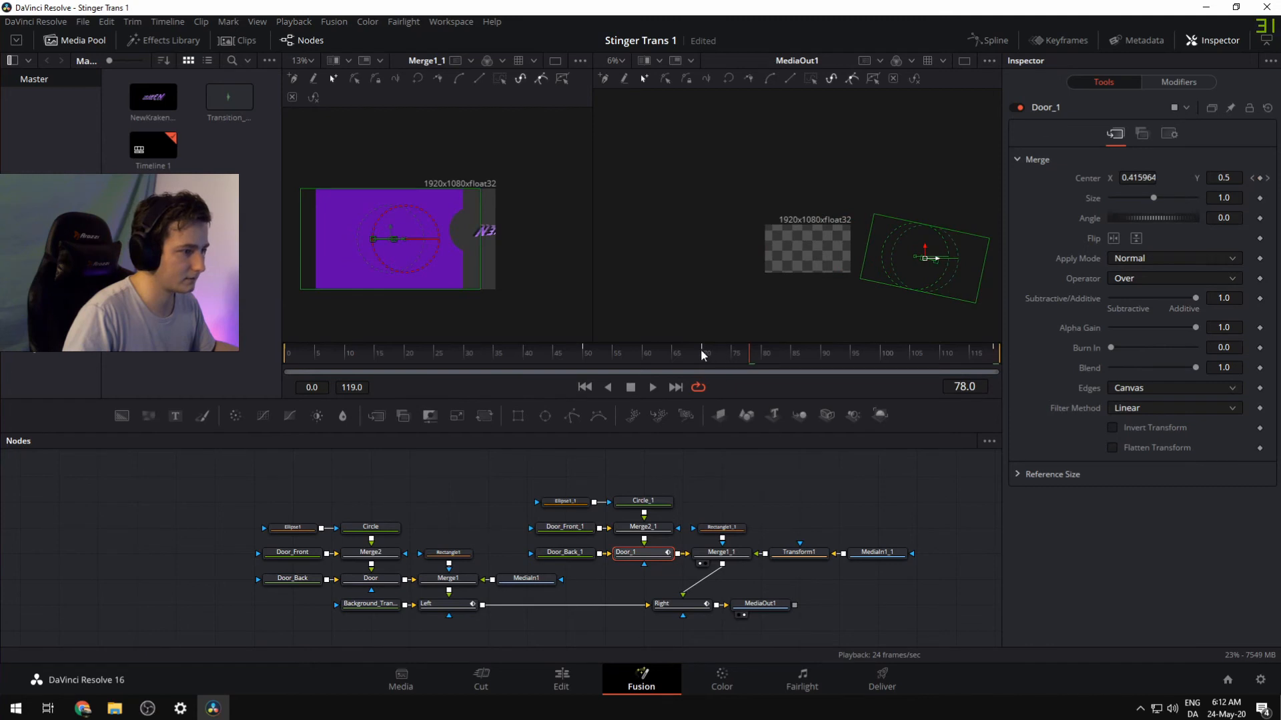
pyautogui.click(624, 352)
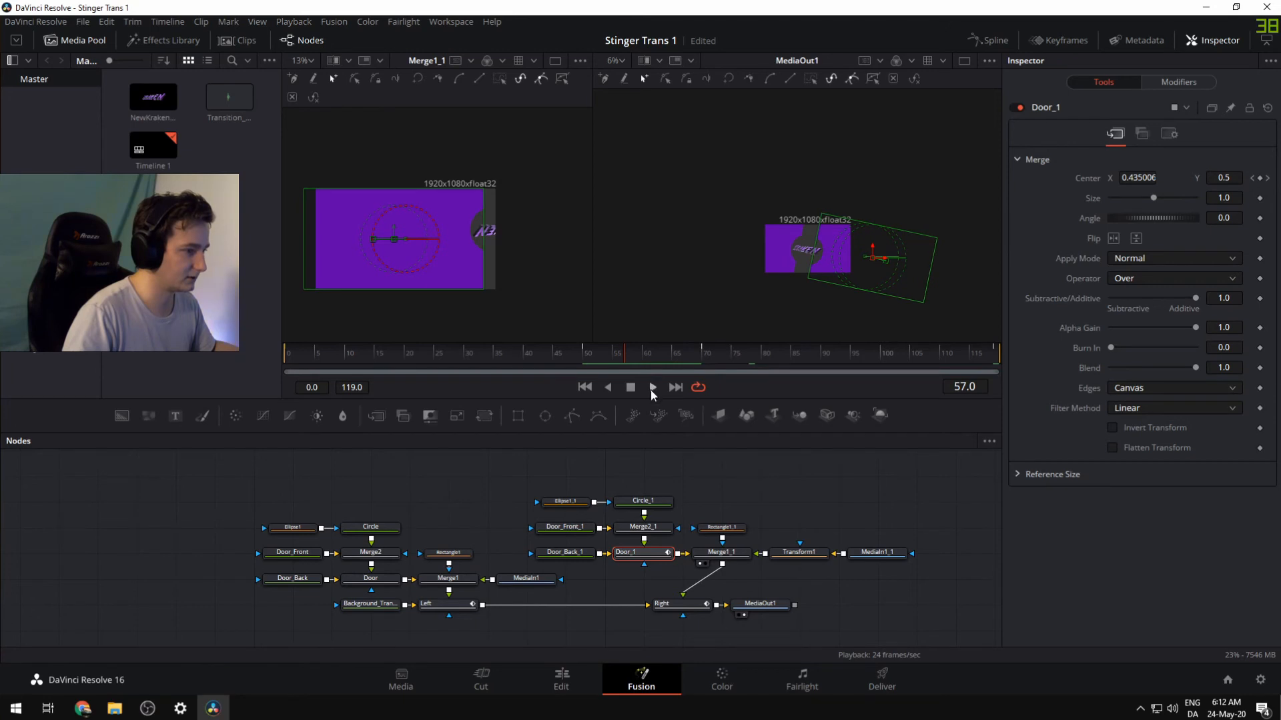
pyautogui.click(613, 61)
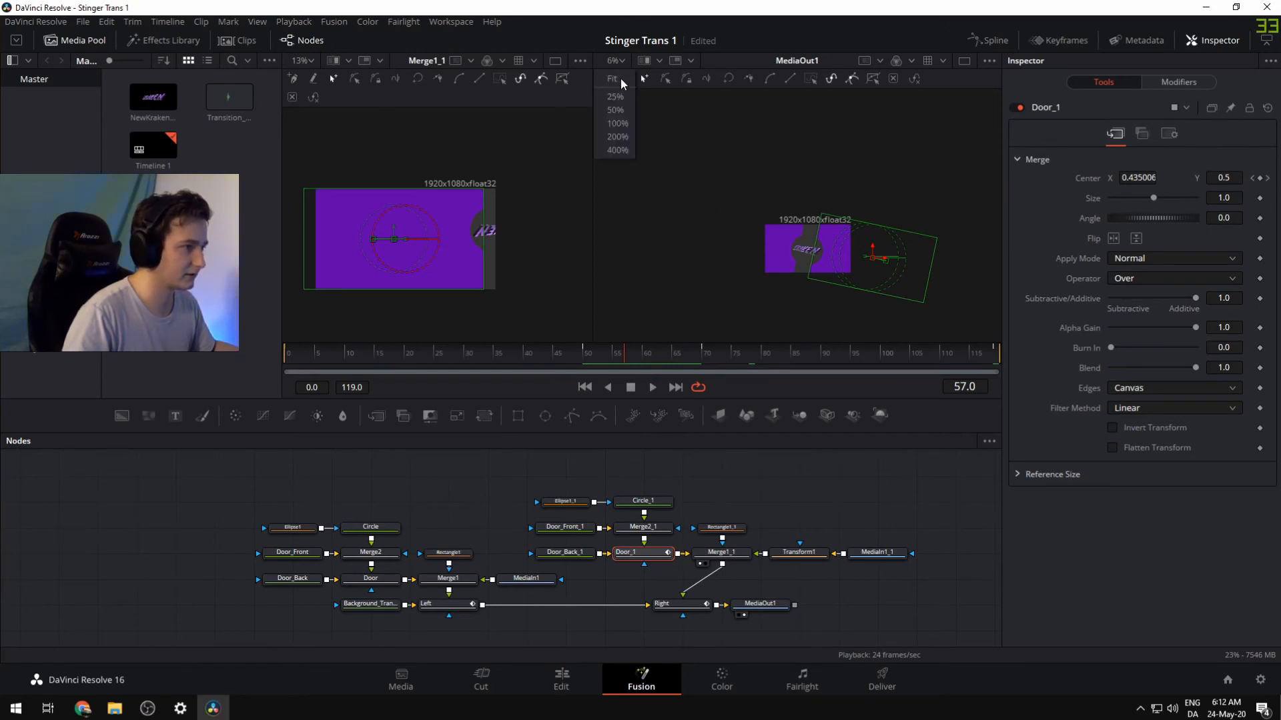
pyautogui.click(612, 78)
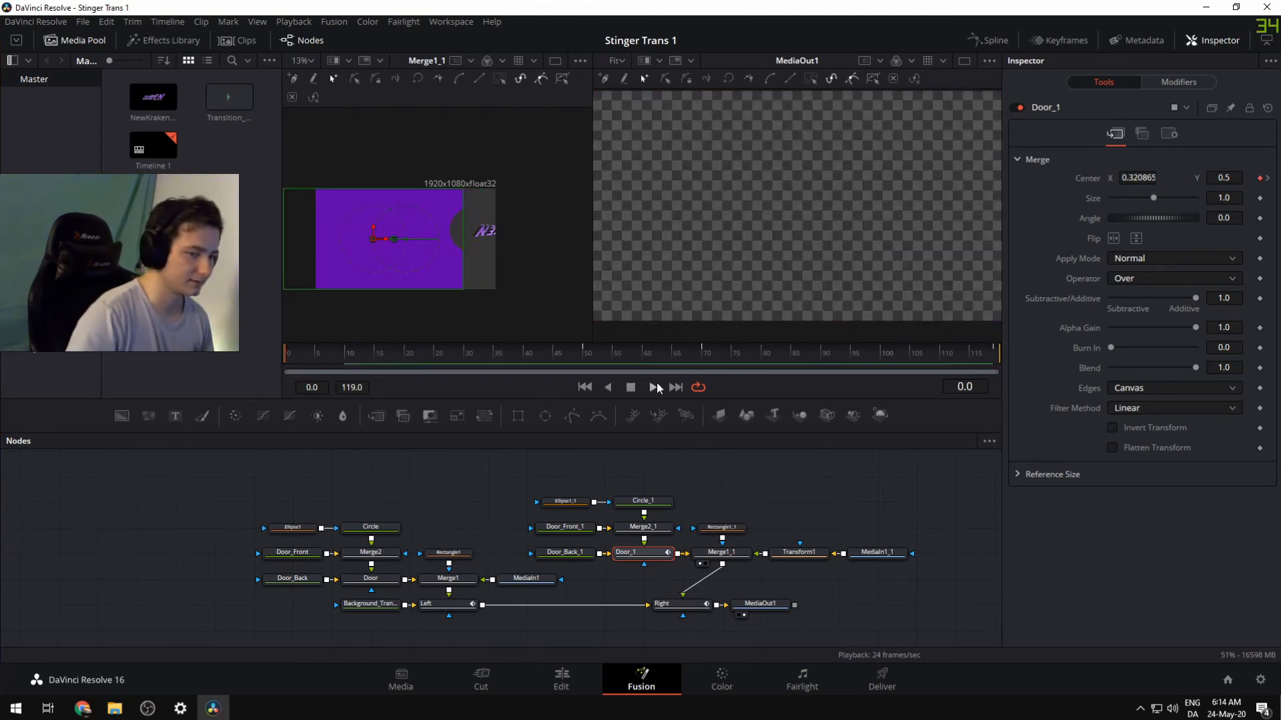
pyautogui.click(657, 383)
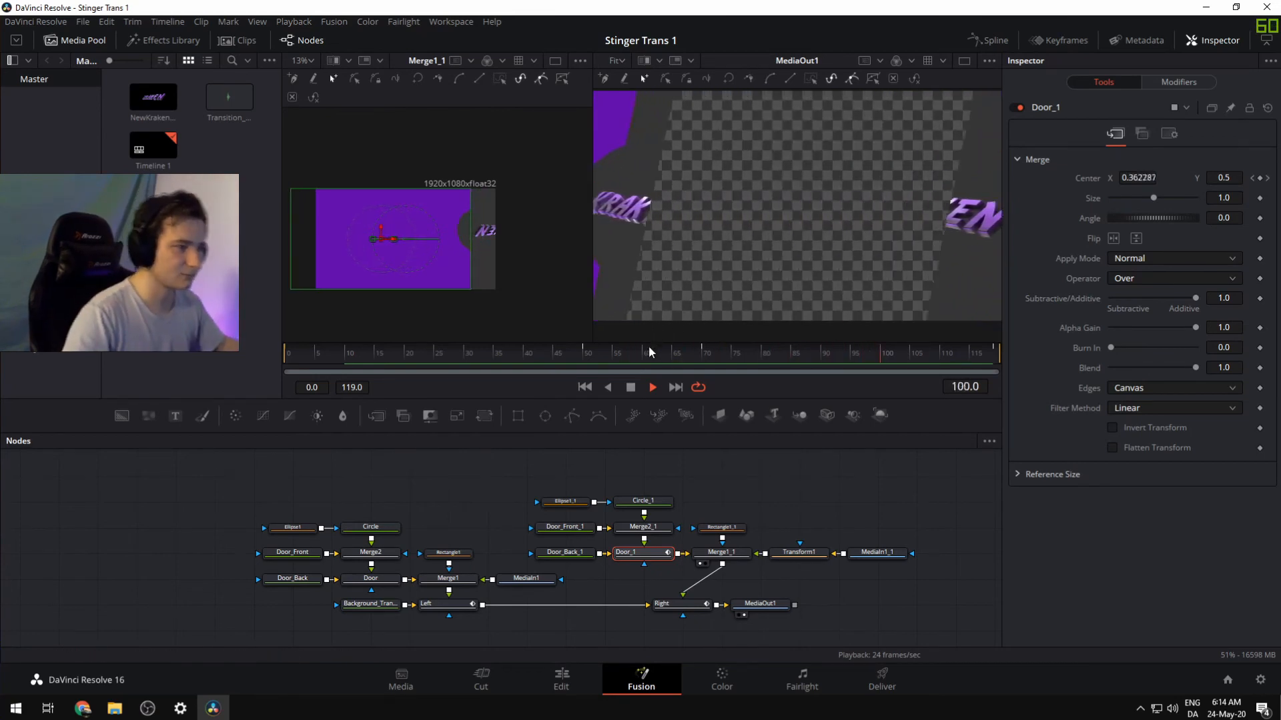
pyautogui.click(636, 388)
pyautogui.moveTo(667, 360); pyautogui.dragTo(704, 361)
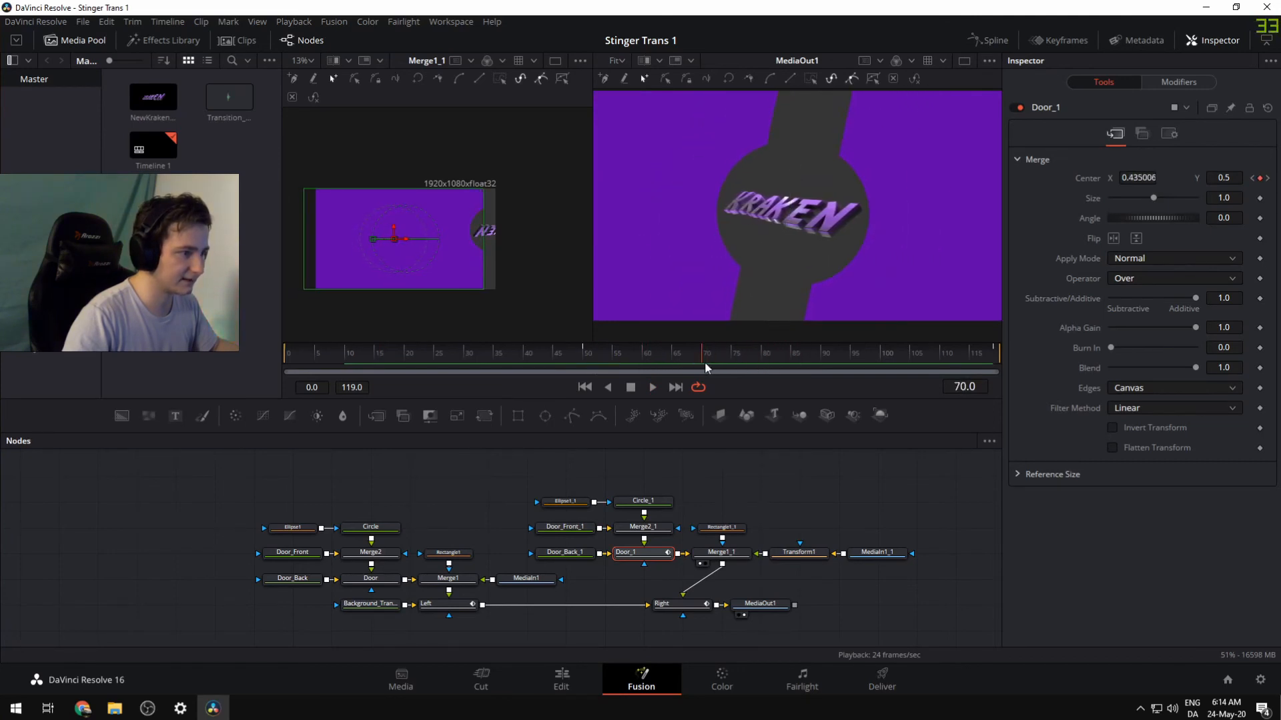
# Open an enlarged Spline editor and hide the Left merge's curve so only Door_1's displacement curve is shown
pyautogui.click(986, 40)
pyautogui.moveTo(808, 397); pyautogui.dragTo(809, 270)
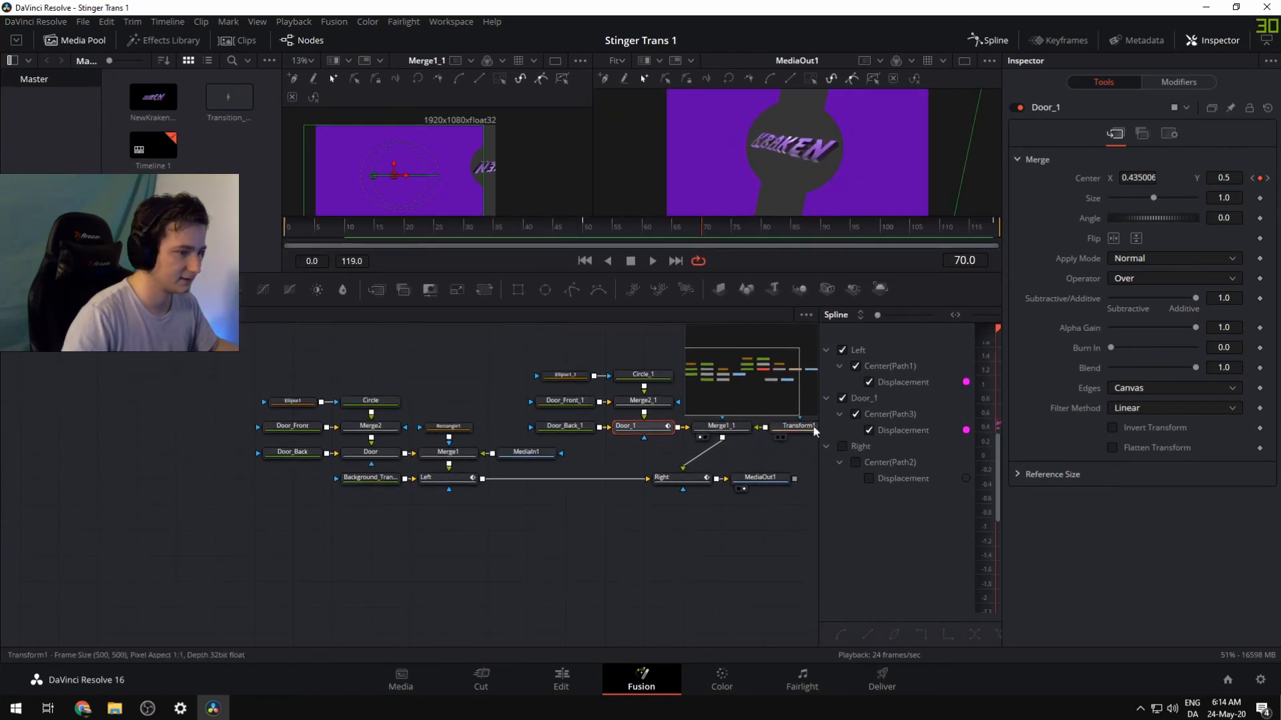
pyautogui.moveTo(819, 433); pyautogui.dragTo(414, 433)
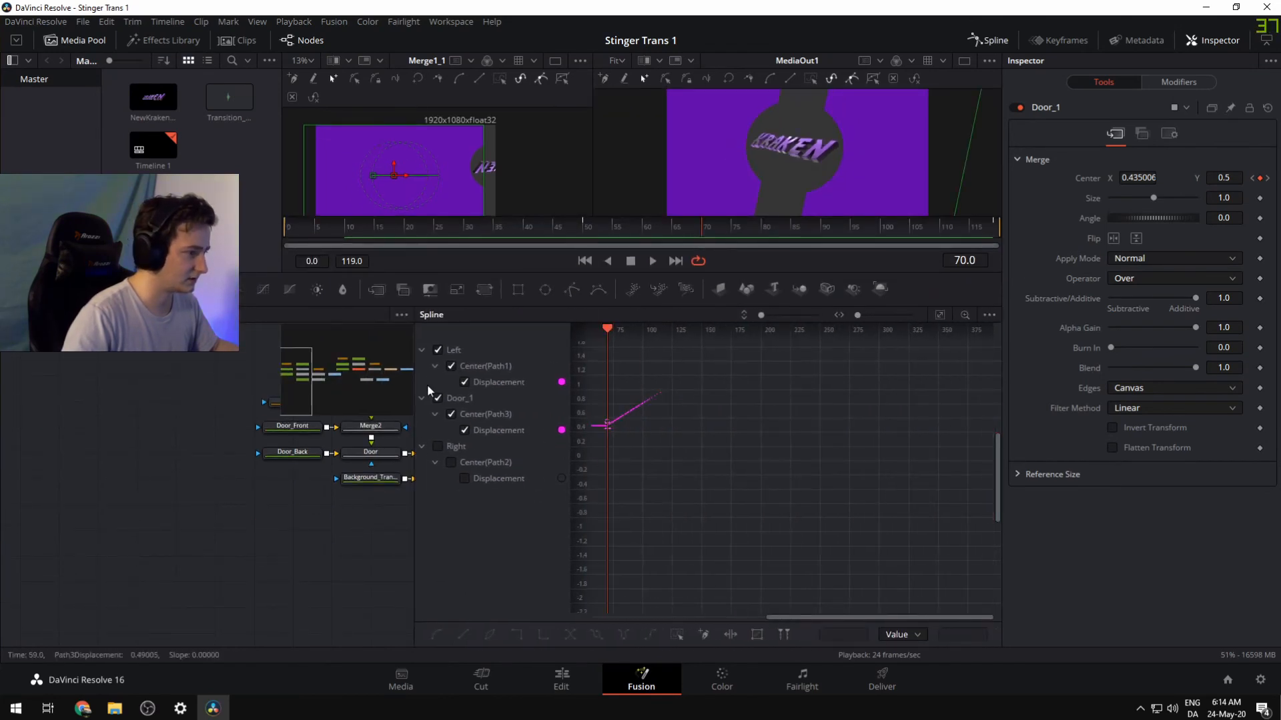
pyautogui.click(438, 351)
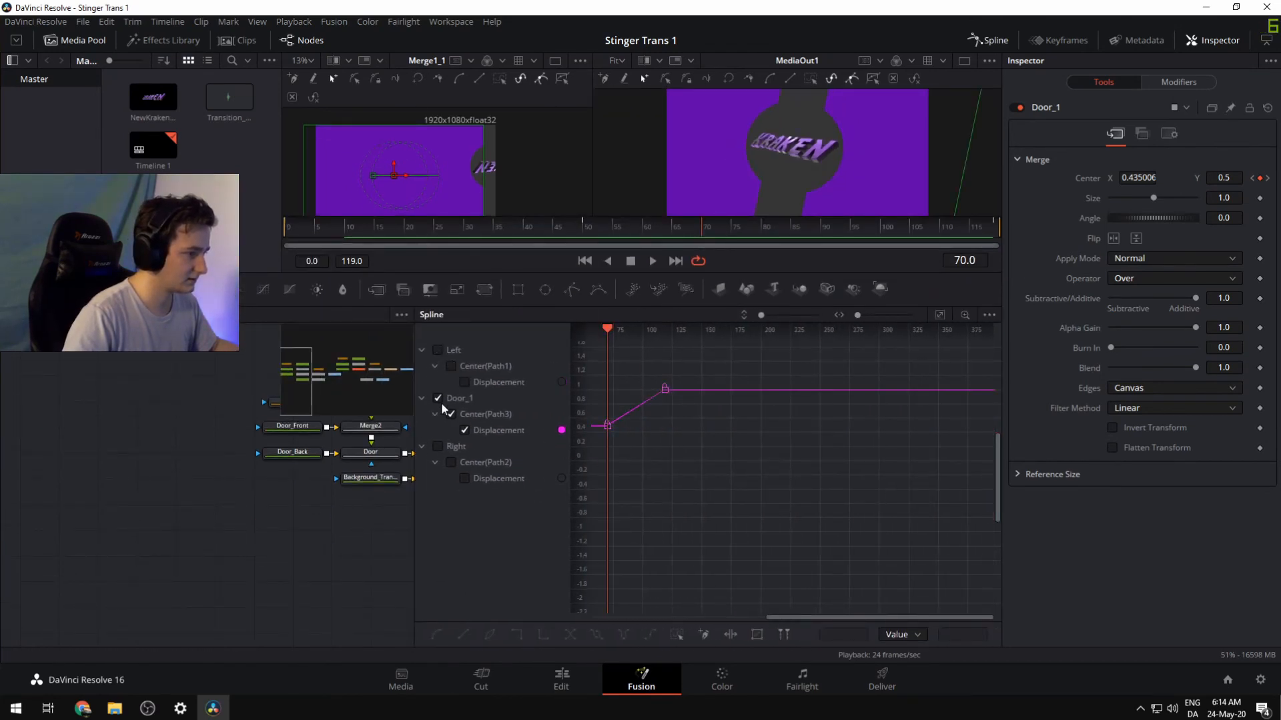
# Select all of Door_1's displacement keyframes in the Spline editor and smooth the curve between them
pyautogui.moveTo(723, 354)
pyautogui.mouseDown()
pyautogui.moveTo(599, 456)
pyautogui.moveTo(647, 447)
pyautogui.moveTo(886, 475)
pyautogui.mouseUp()
pyautogui.click(875, 492)
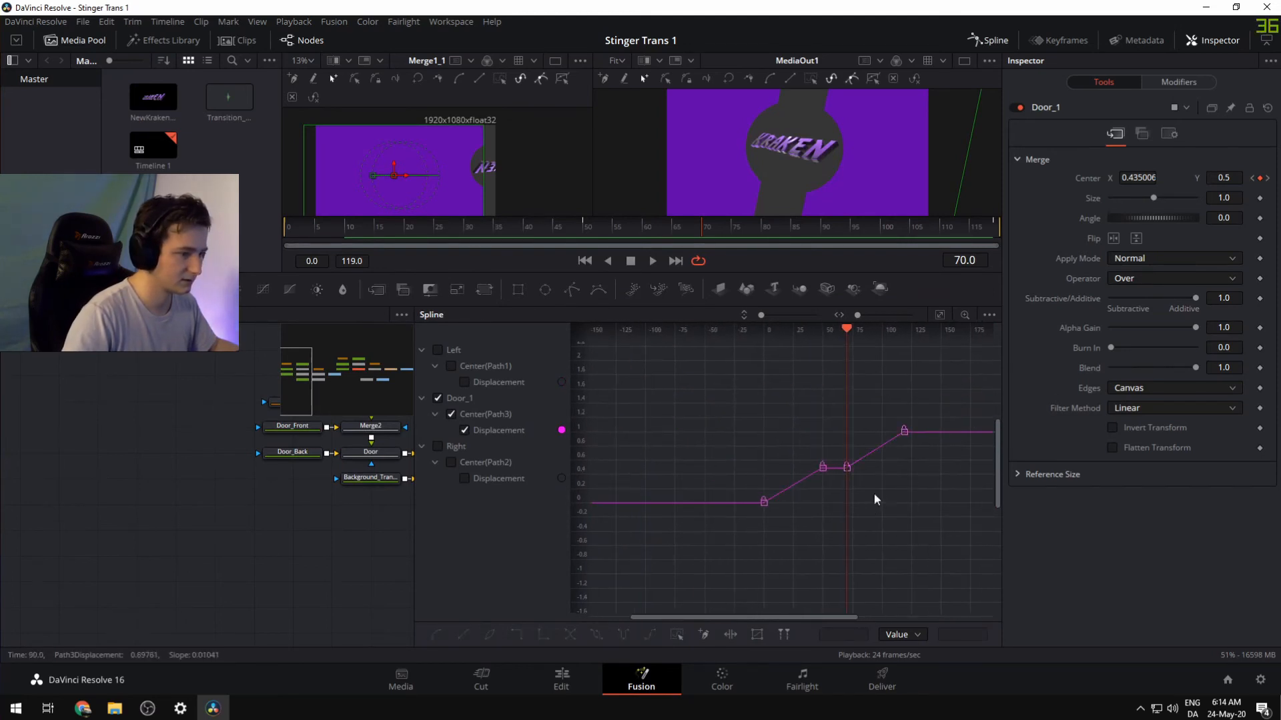
pyautogui.moveTo(937, 389); pyautogui.dragTo(742, 542)
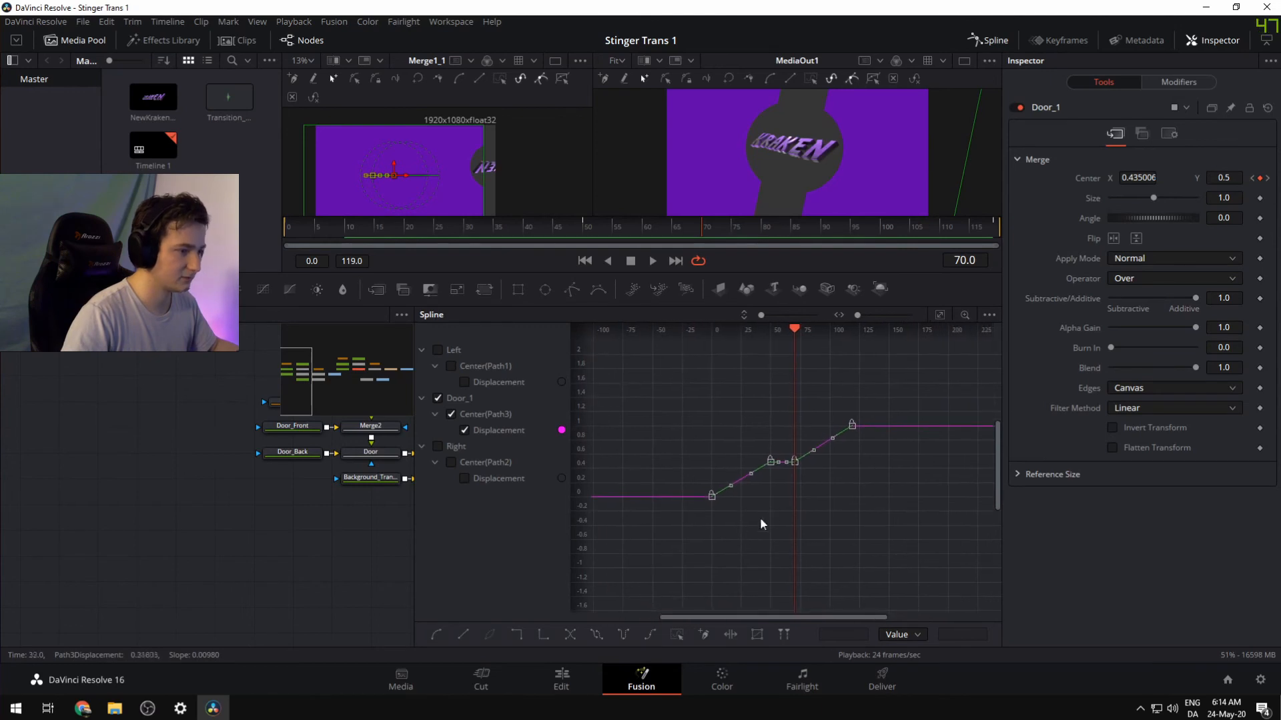
pyautogui.moveTo(847, 512)
pyautogui.mouseDown()
pyautogui.moveTo(829, 443)
pyautogui.moveTo(832, 480)
pyautogui.moveTo(854, 489)
pyautogui.mouseUp()
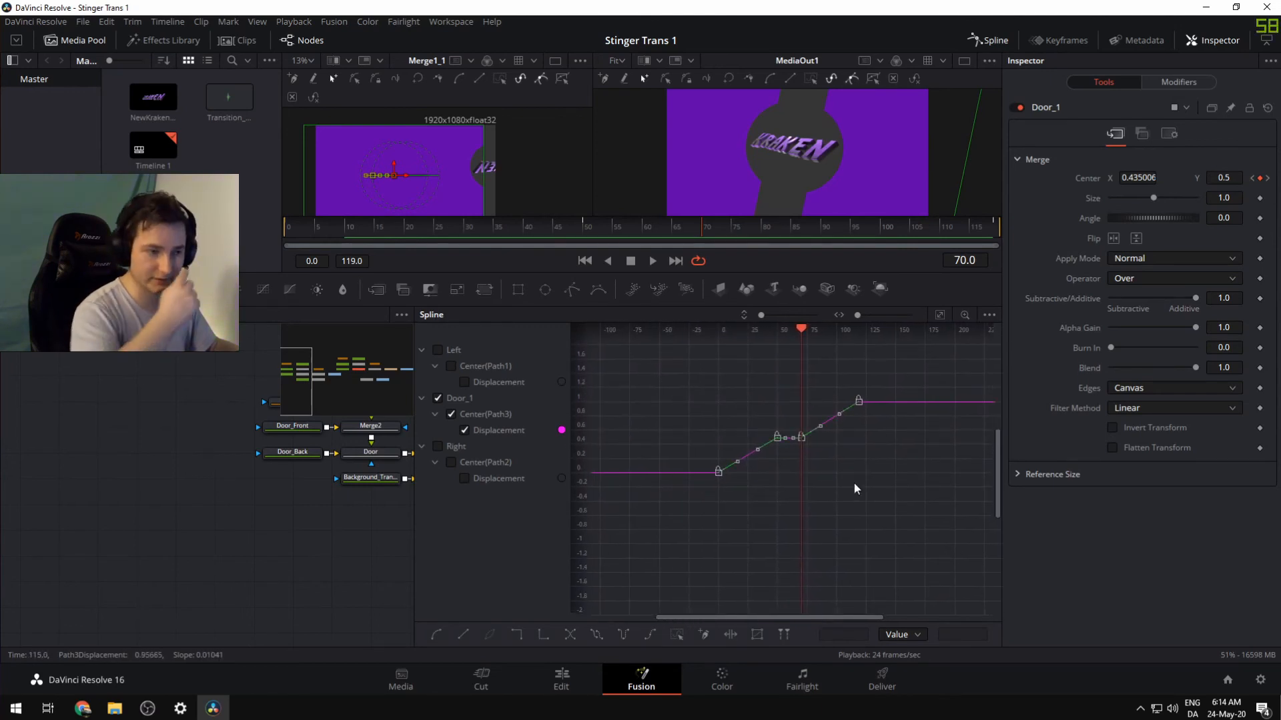
pyautogui.press('s')
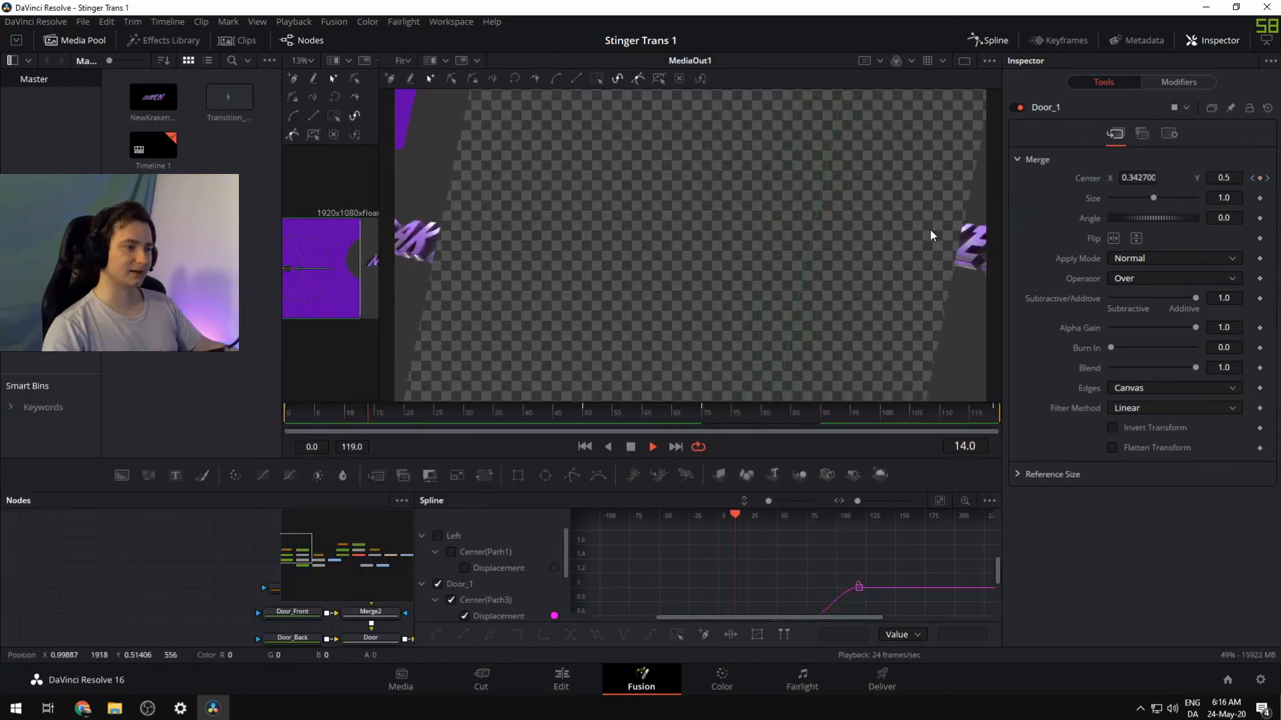
# Close the Spline editor, stop the playback, and enlarge the Nodes area to show the whole node tree
pyautogui.scroll(-1, 851, 563)
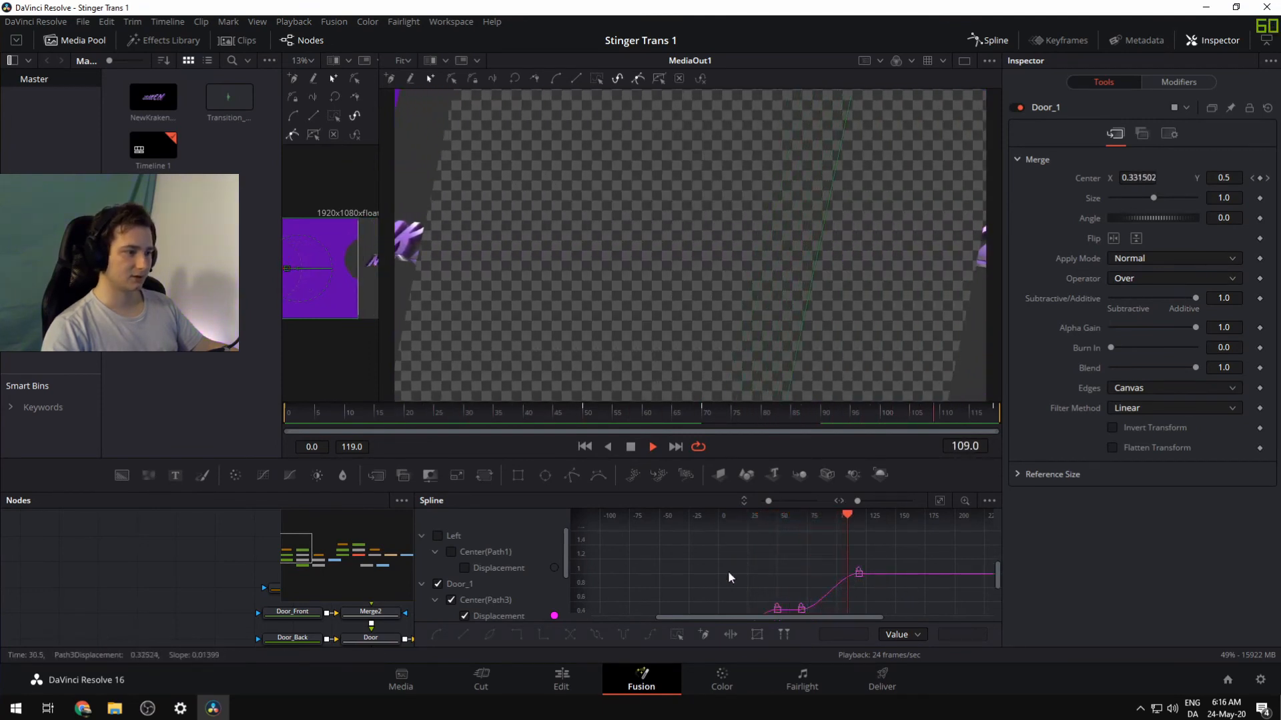
pyautogui.scroll(-1, 785, 604)
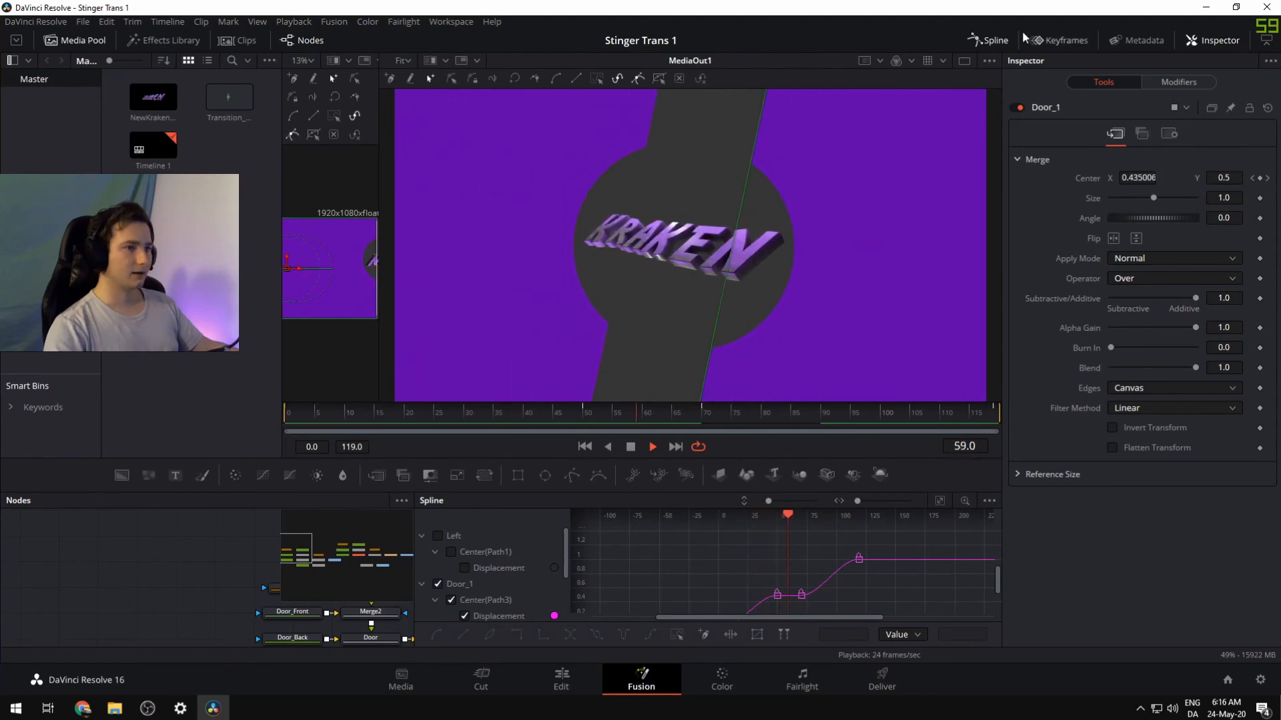
pyautogui.click(987, 40)
pyautogui.press('space')
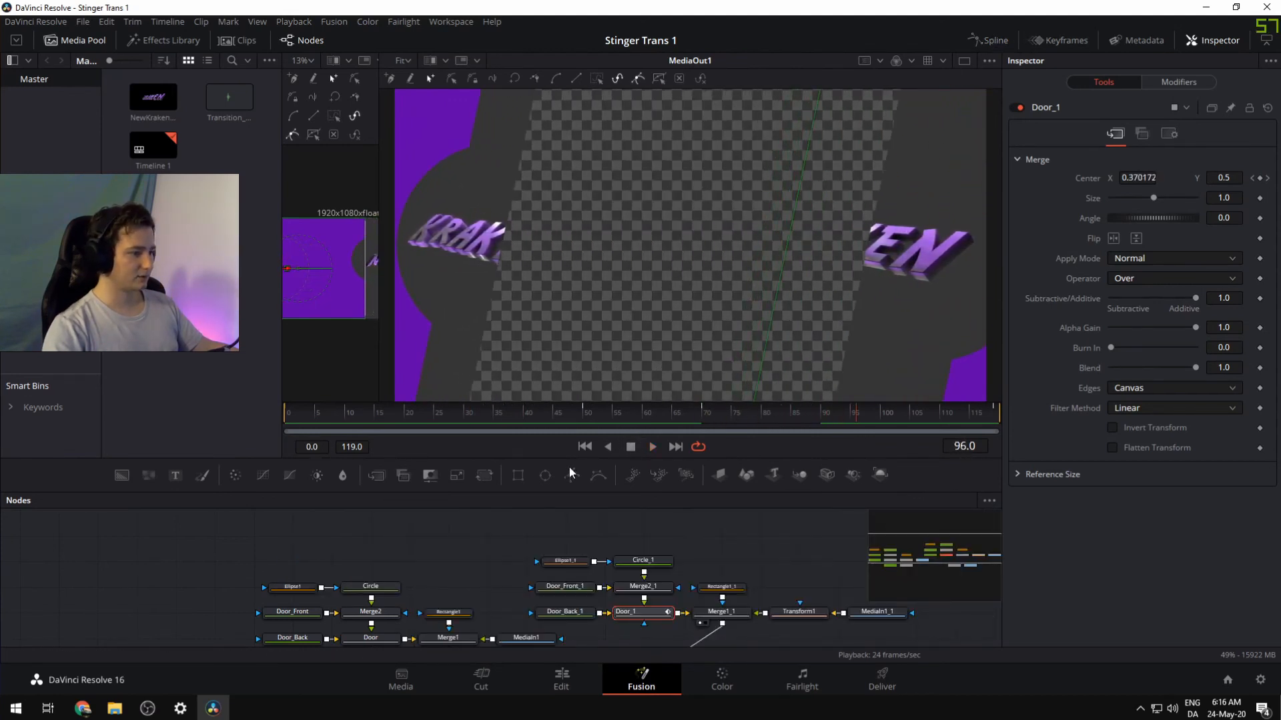
pyautogui.moveTo(553, 459); pyautogui.dragTo(560, 347)
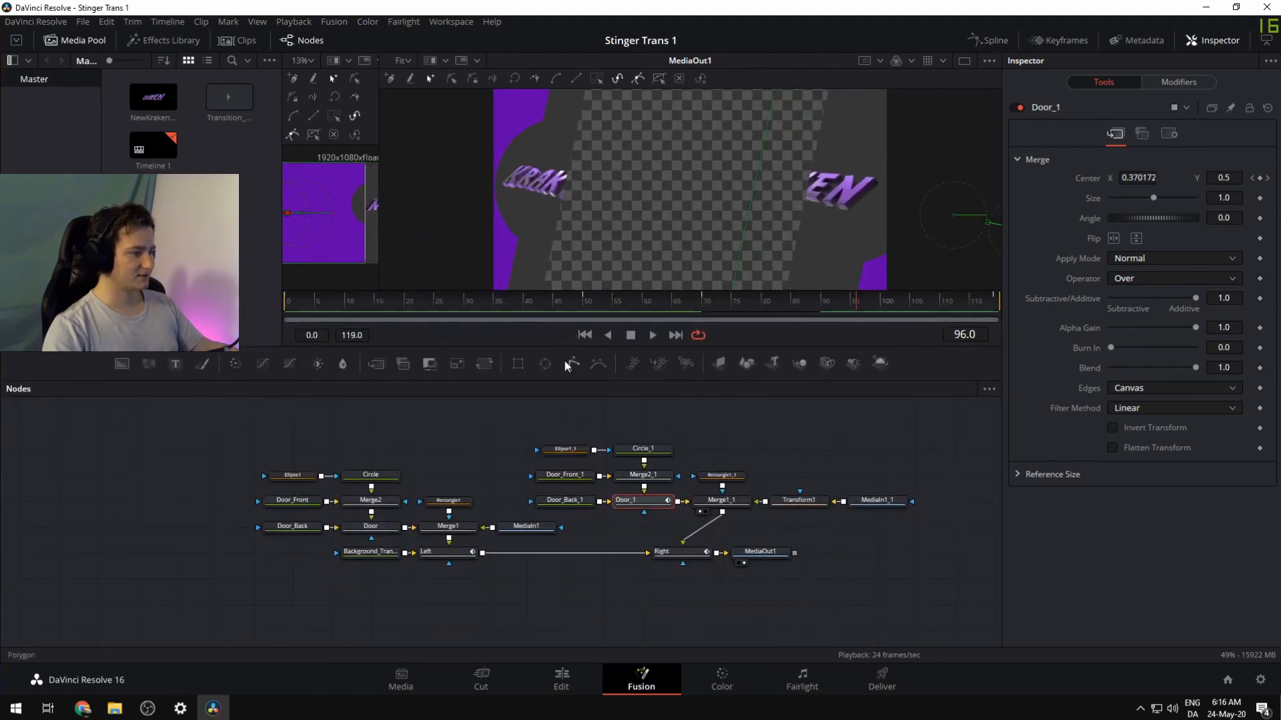
# Keyframe the Door merge's Center at frames 50 and 70
pyautogui.click(371, 528)
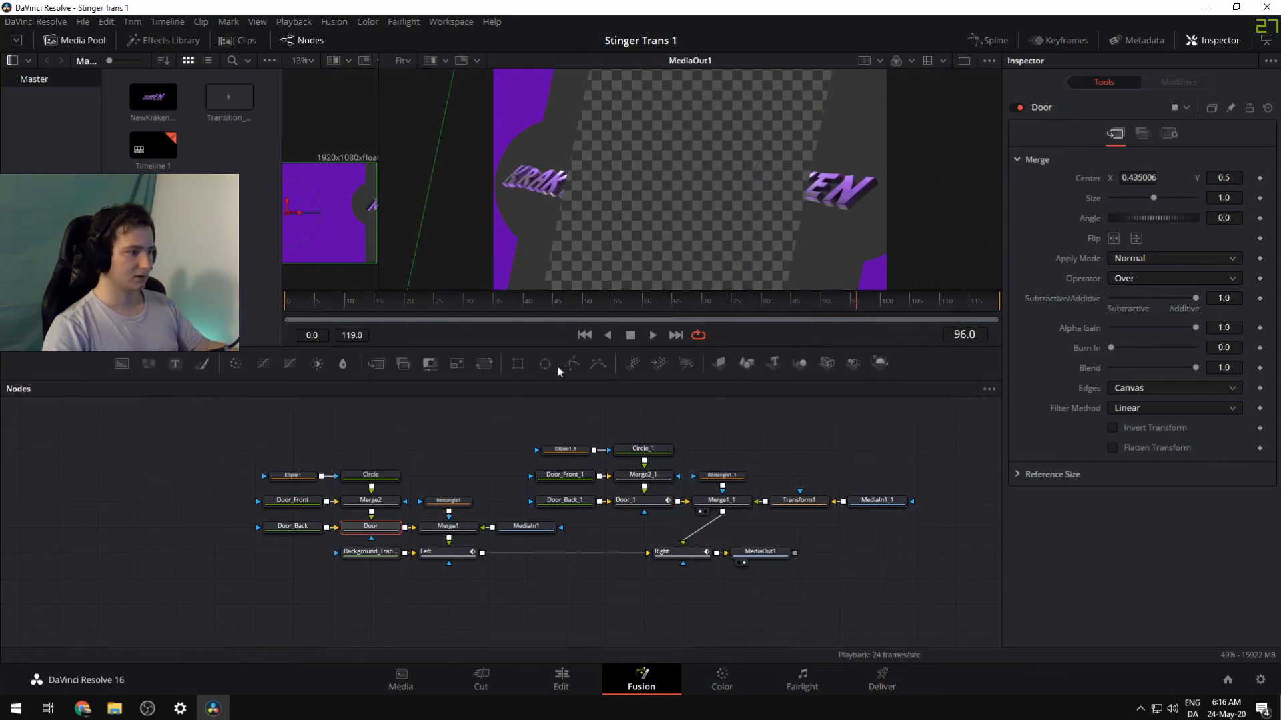
pyautogui.scroll(-2, 675, 194)
pyautogui.moveTo(400, 306); pyautogui.dragTo(275, 306)
pyautogui.click(585, 304)
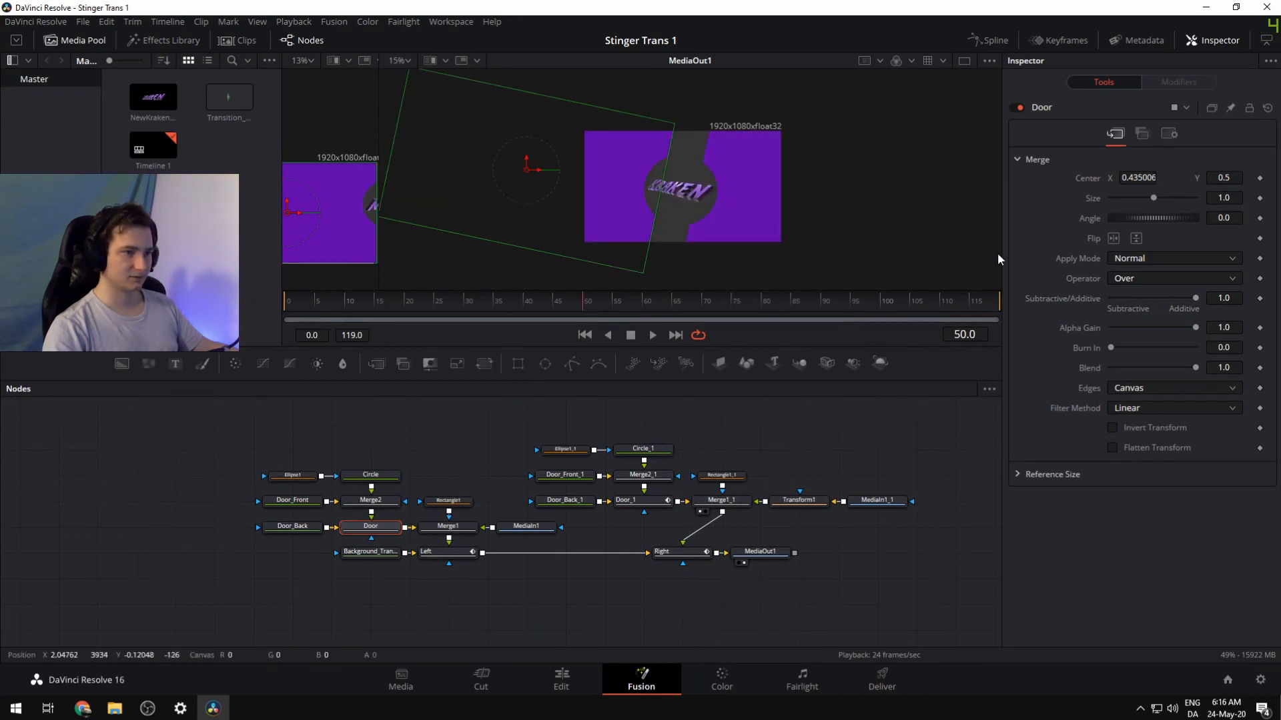
pyautogui.click(1260, 179)
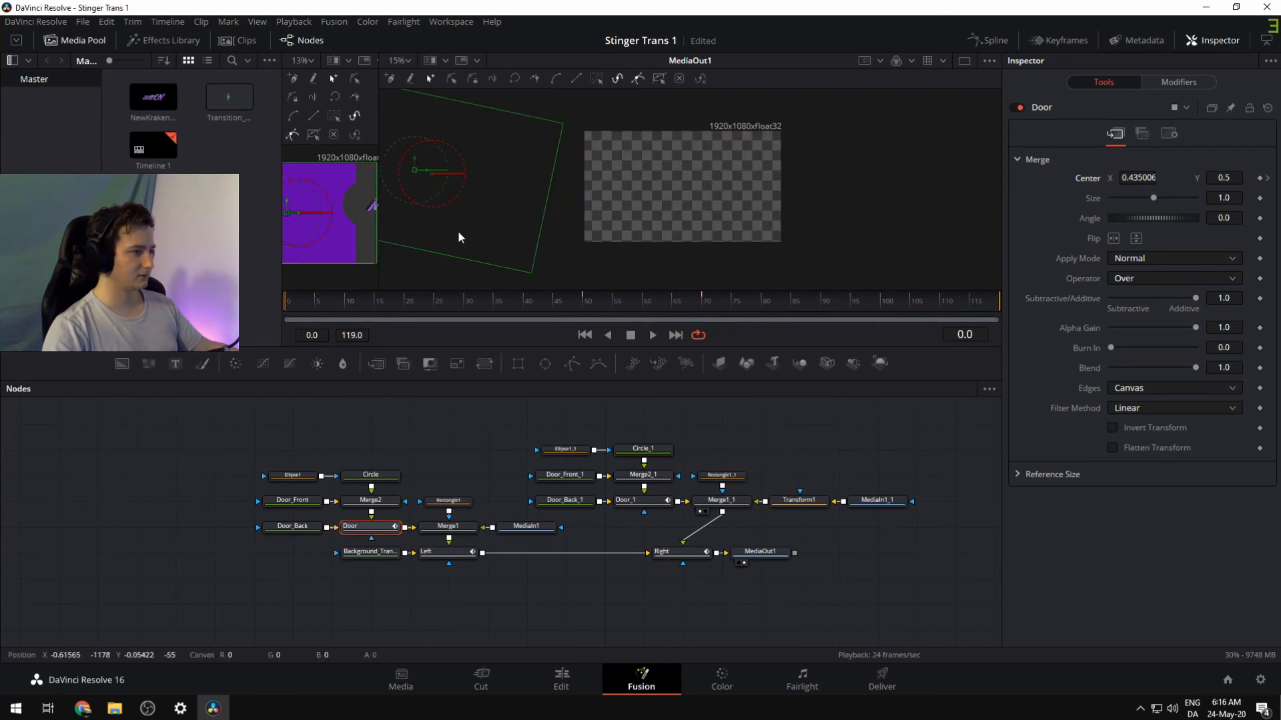
# Shift Door outward in the viewer to Center X about 0.322 at frame 0 and about 0.312 at frame 119
pyautogui.moveTo(439, 172); pyautogui.dragTo(395, 165)
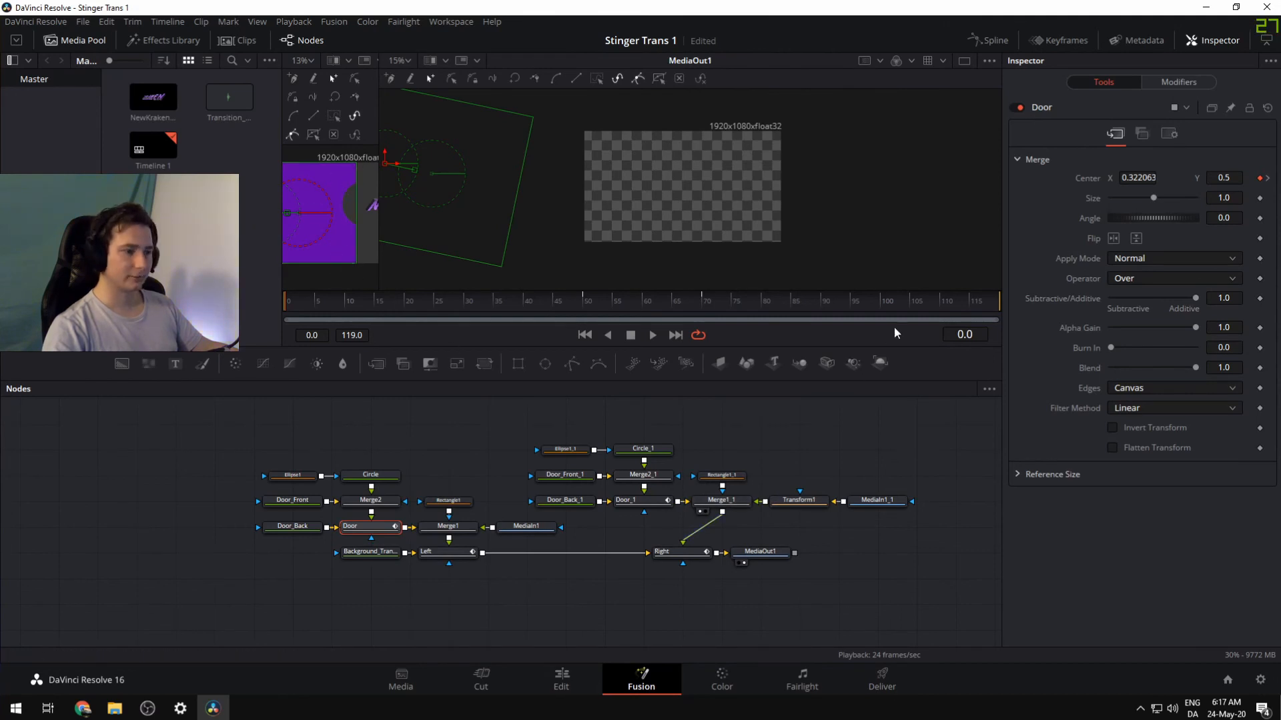
pyautogui.click(952, 301)
pyautogui.click(1000, 302)
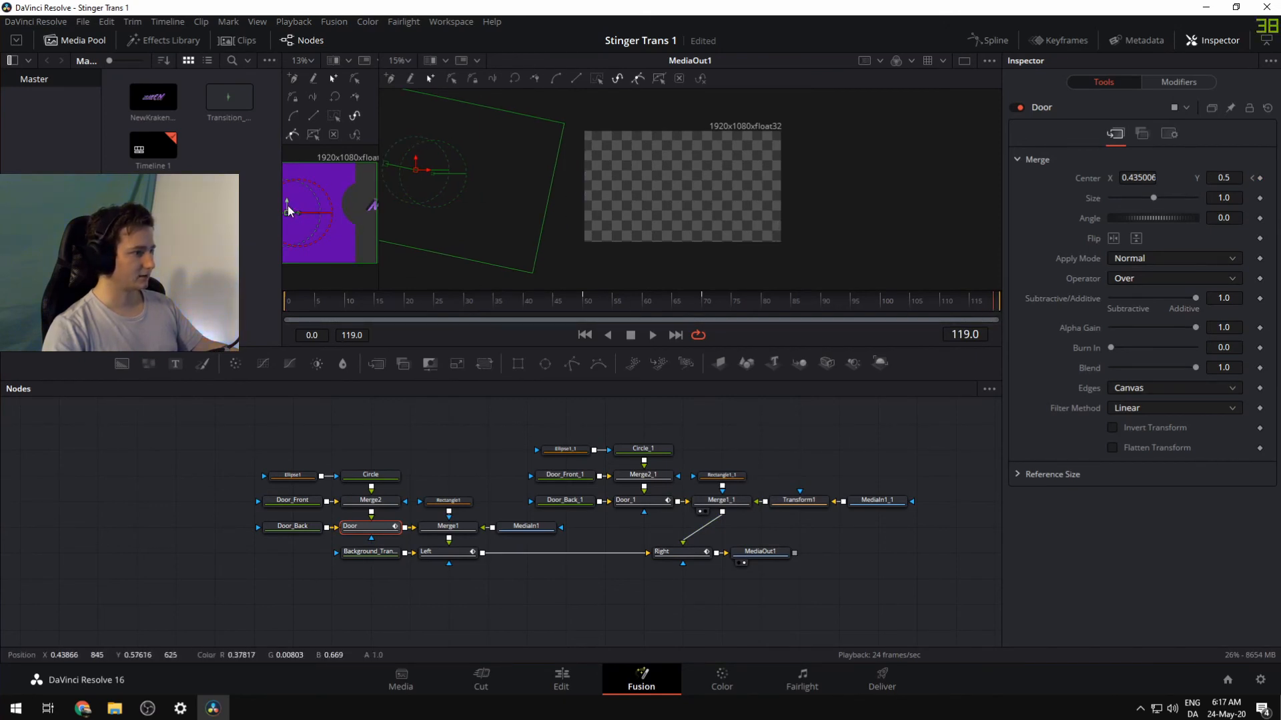
pyautogui.moveTo(296, 215); pyautogui.dragTo(272, 214)
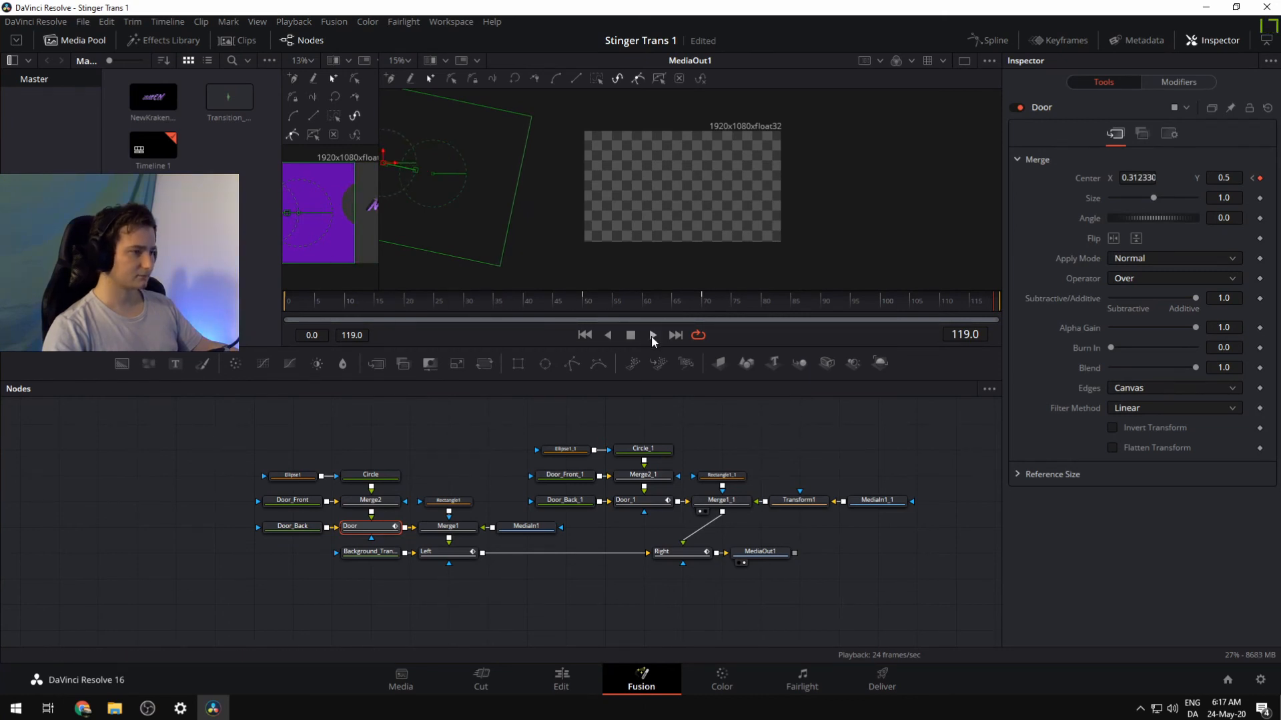
pyautogui.hotkey('ctrl', 's')
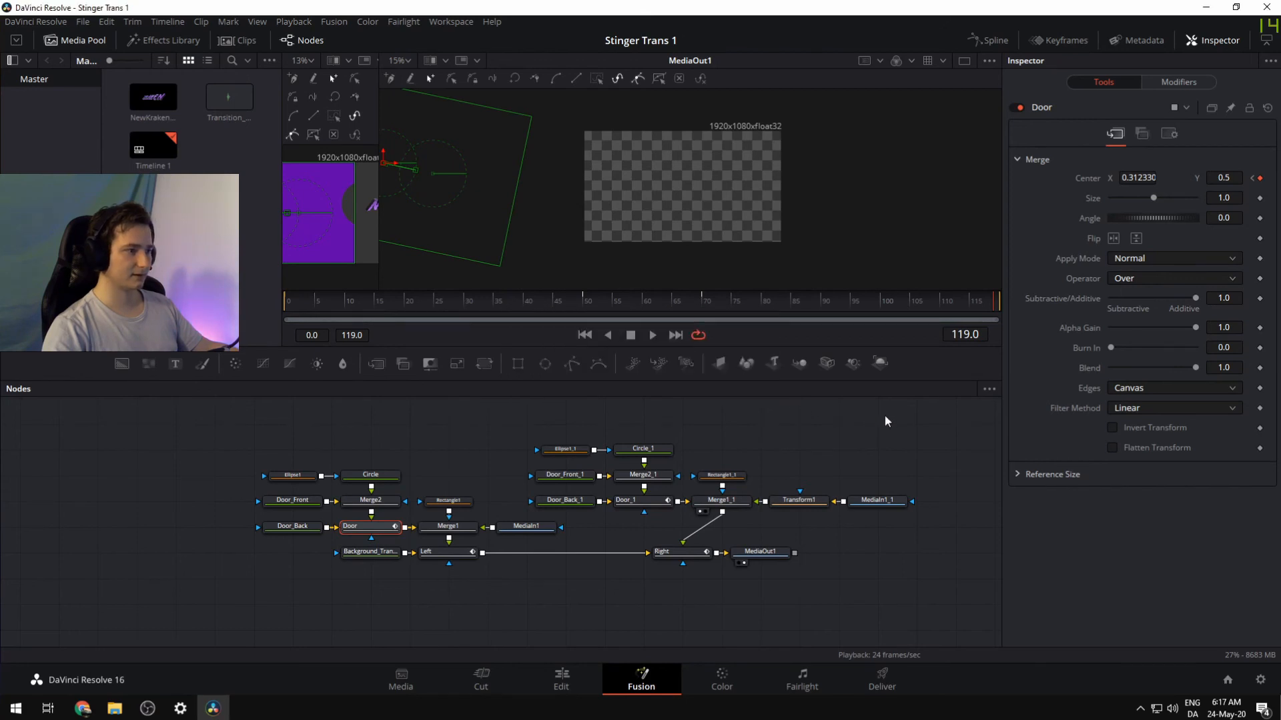
# Adjust the MediaOut1 viewer's zoom, review the full door animation, and go to frame 60
pyautogui.click(407, 61)
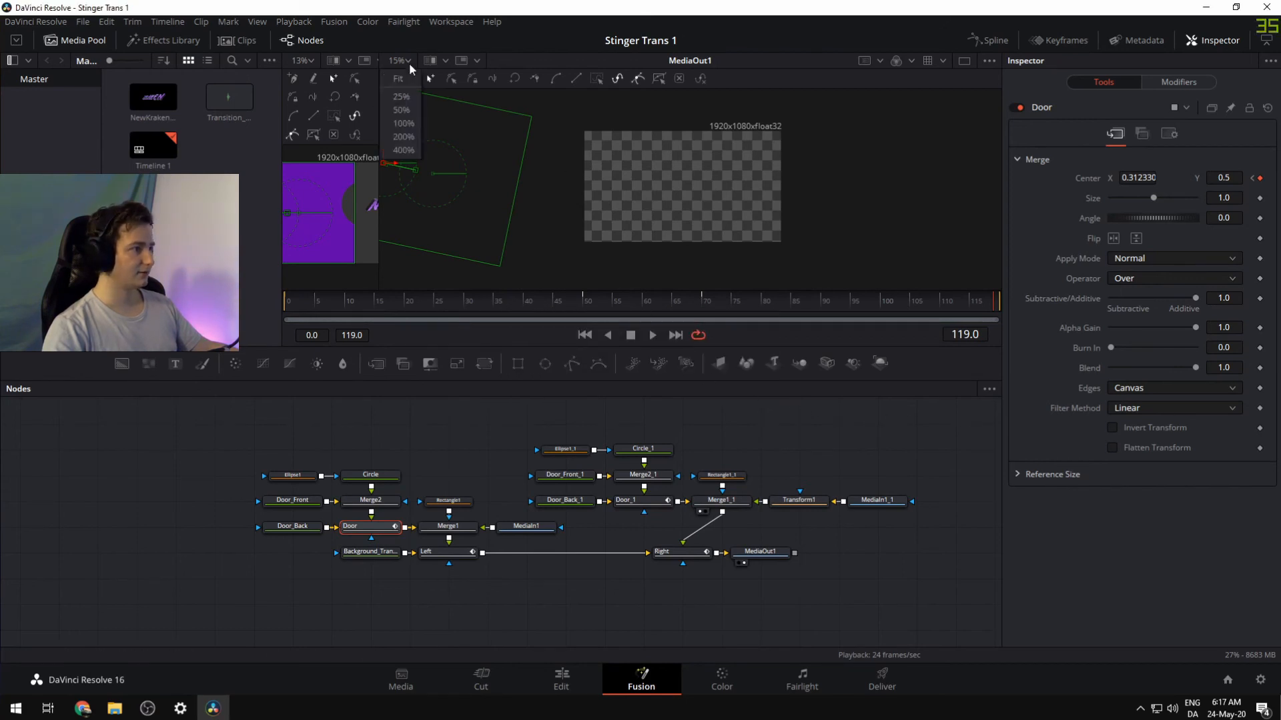
pyautogui.click(401, 97)
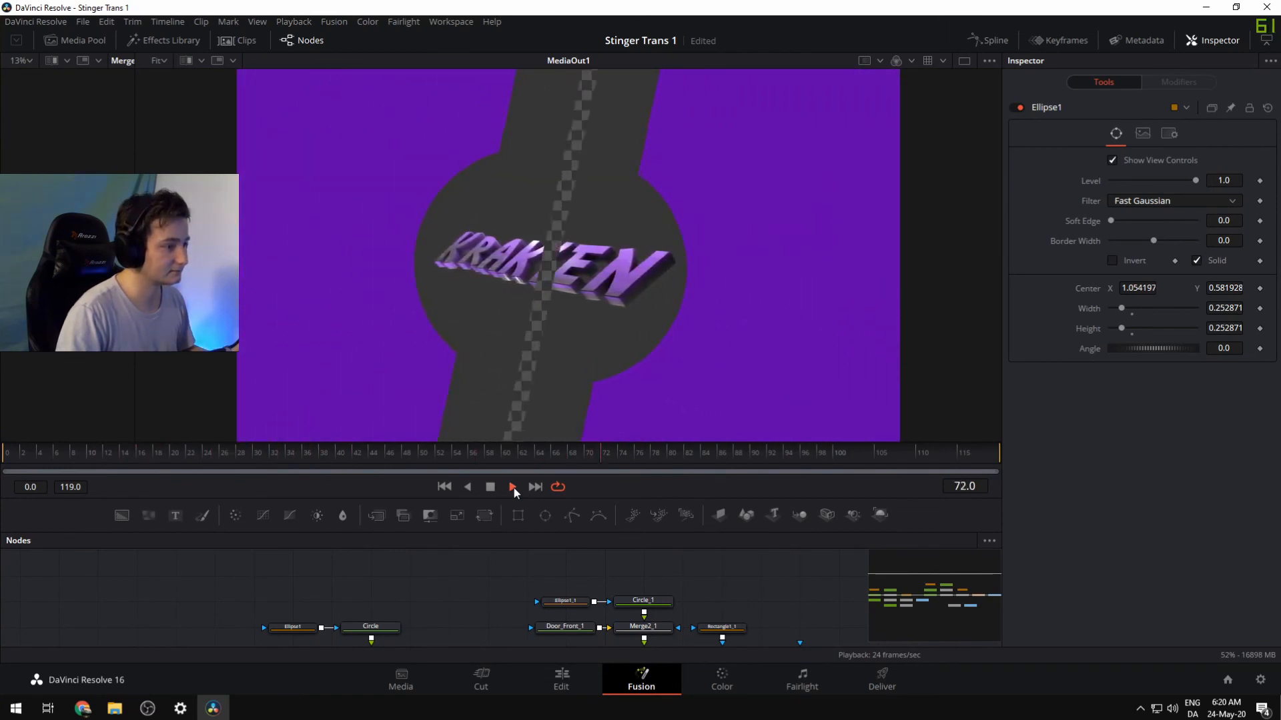
pyautogui.click(493, 486)
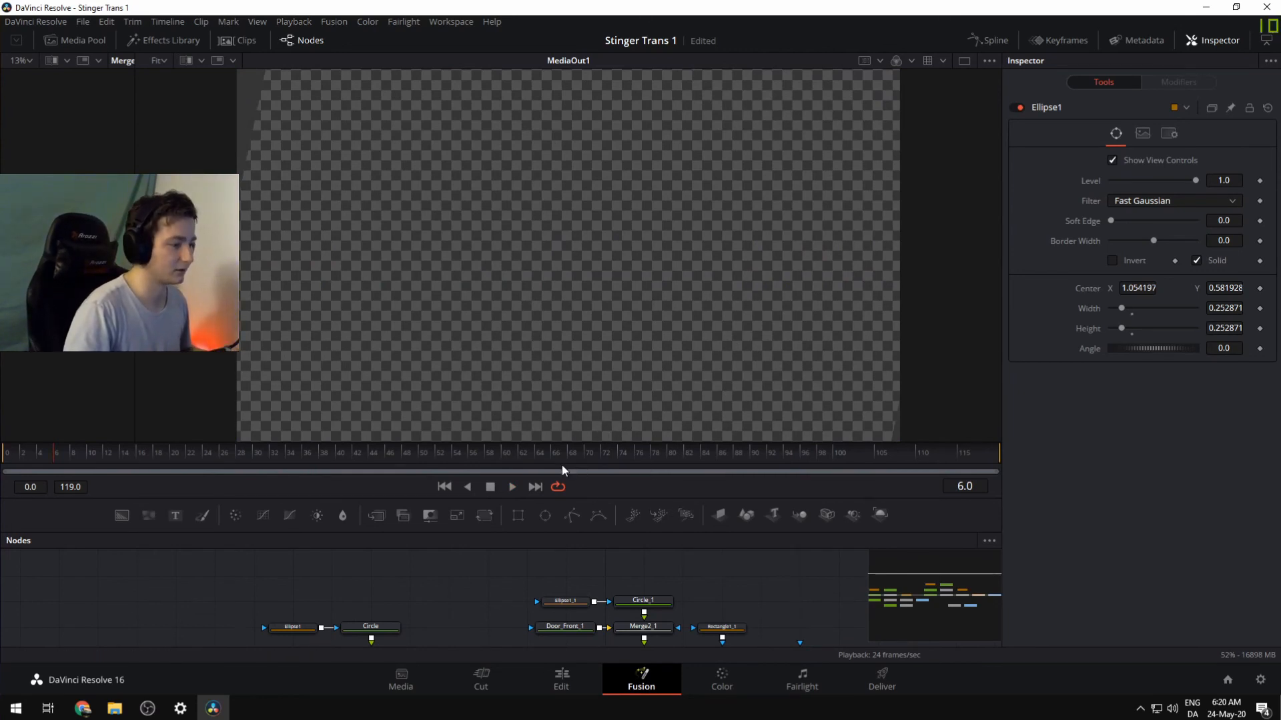
pyautogui.click(506, 452)
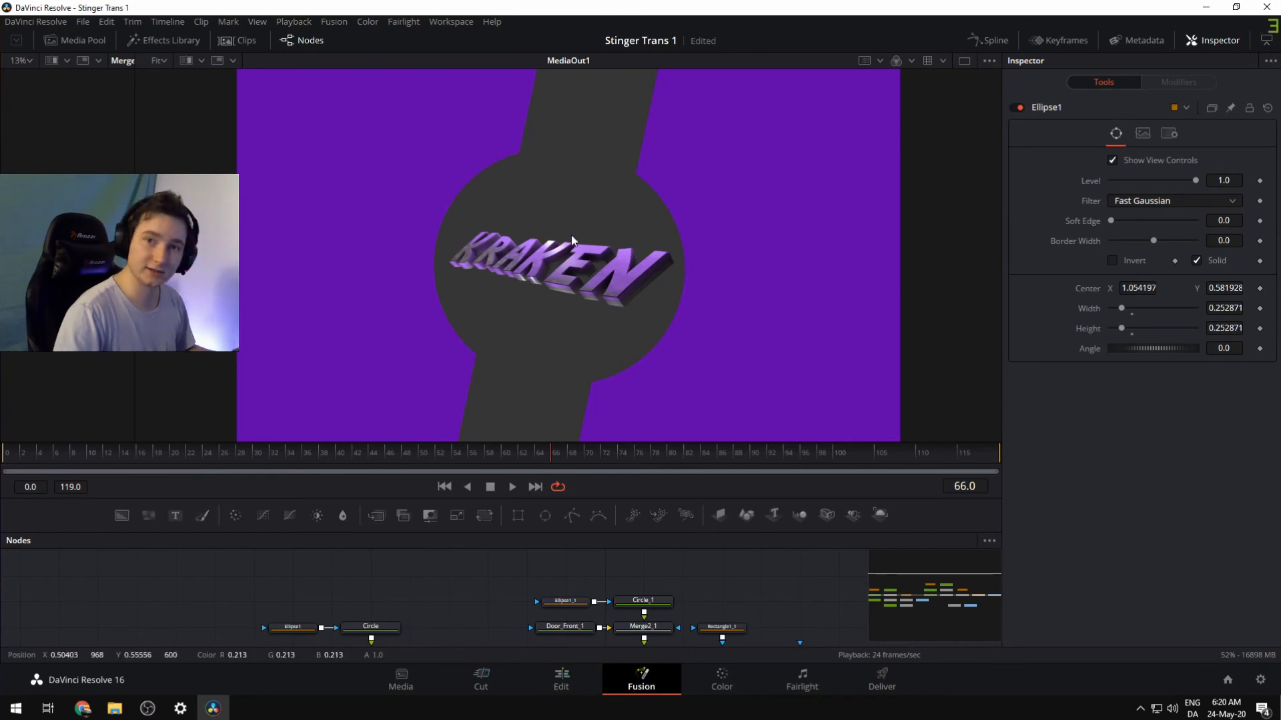
pyautogui.click(501, 453)
# Switch to the Edit page, place the Transition sound clip on Audio 1 around the closed-door moment, and play it back
pyautogui.click(575, 683)
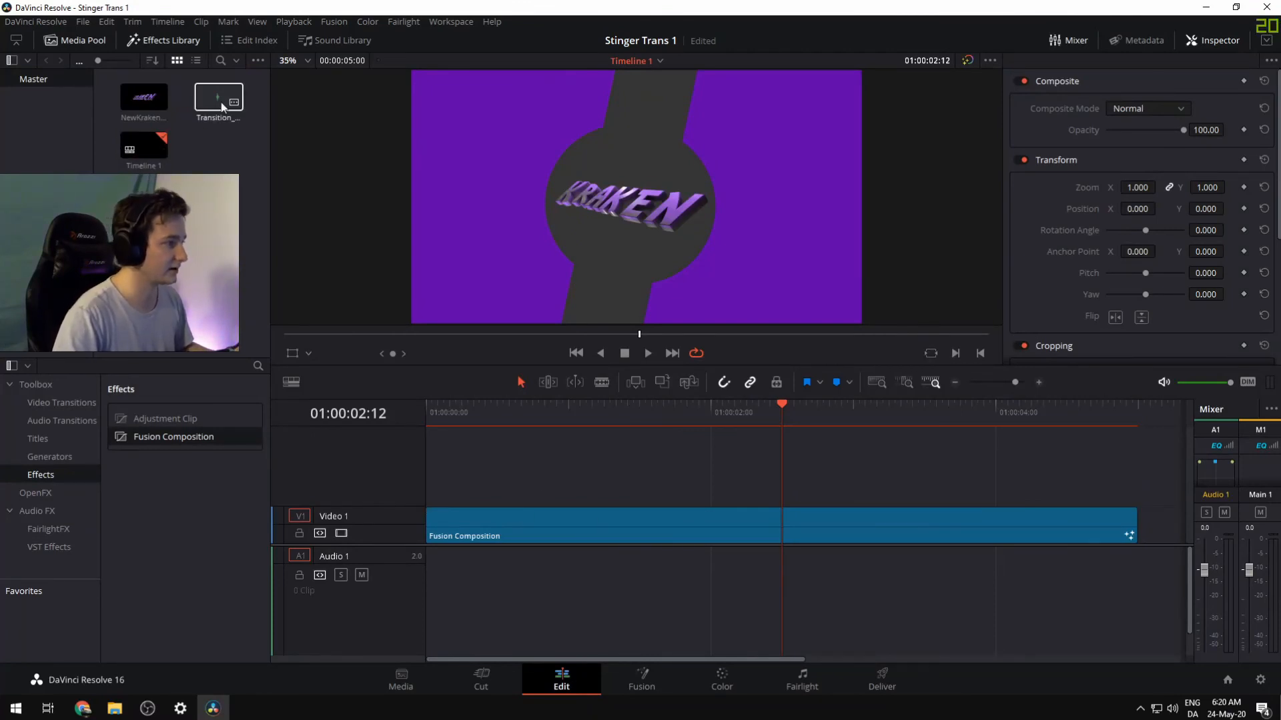
pyautogui.moveTo(221, 107); pyautogui.dragTo(693, 579)
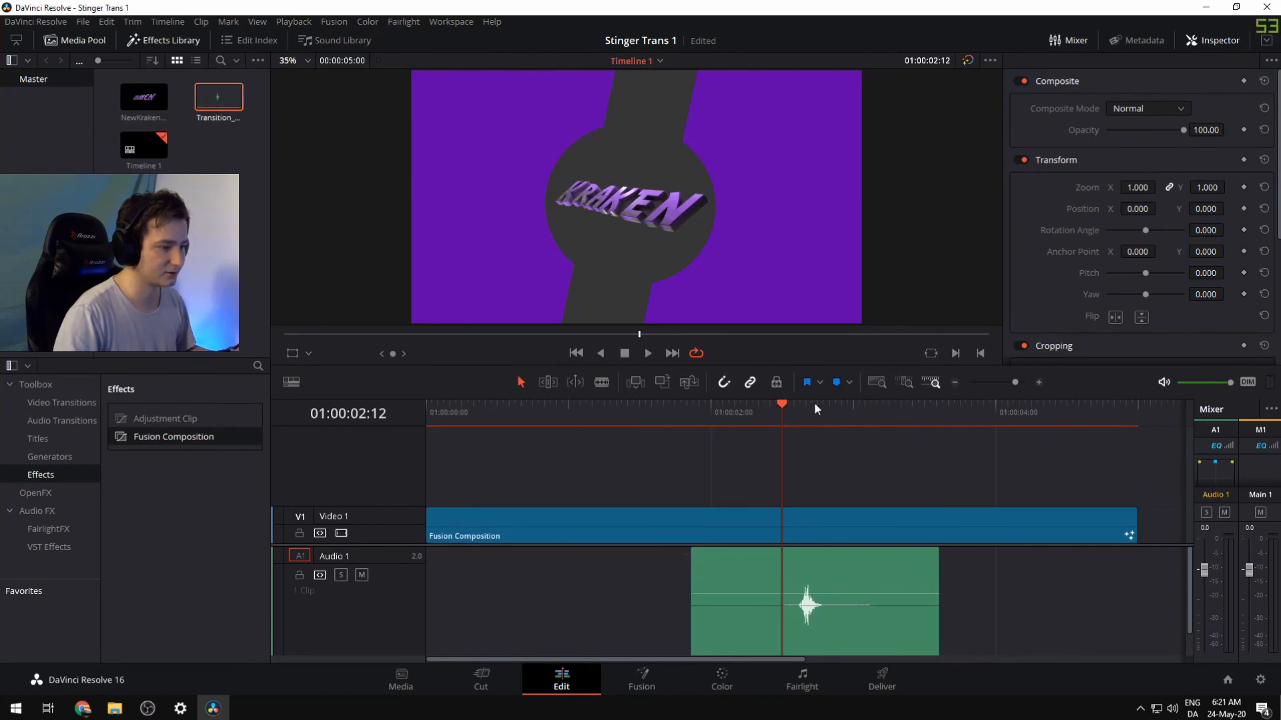
pyautogui.press('space')
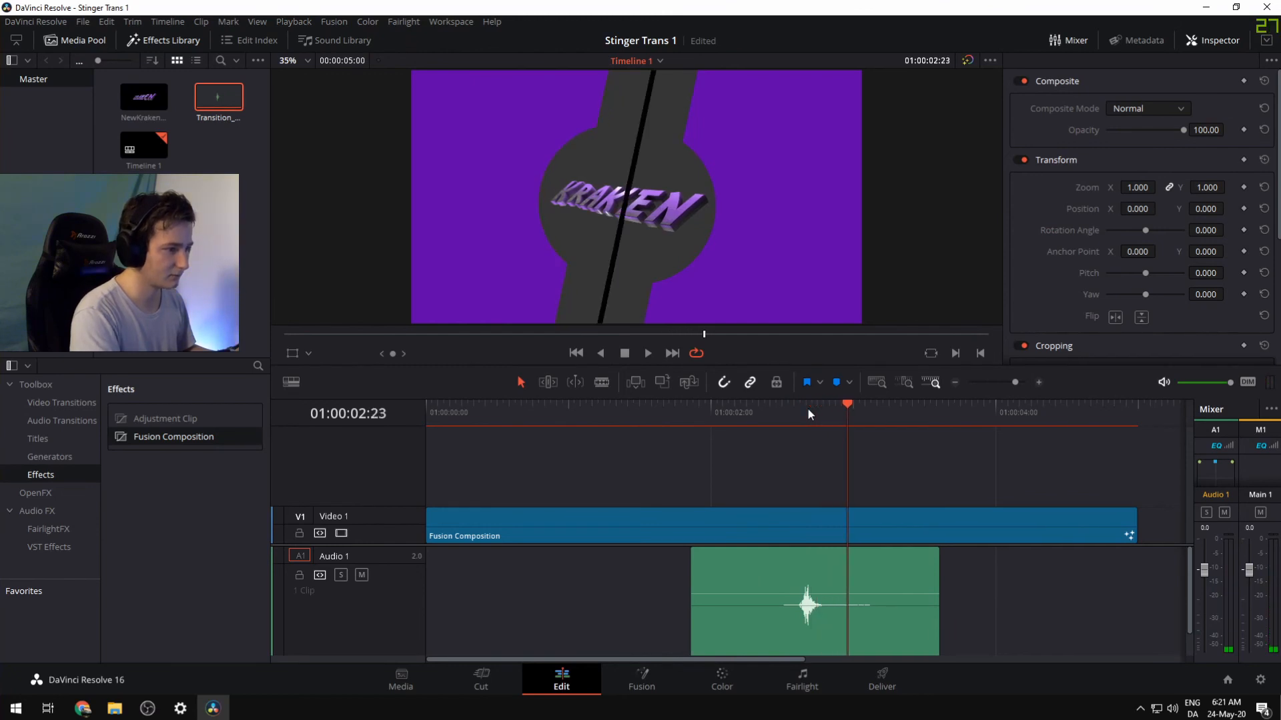
# Move the sound clip later on Audio 1 to match its burst to the doors opening, and step back to 01:00:02:17
pyautogui.moveTo(778, 572); pyautogui.dragTo(830, 571)
pyautogui.press('Left')
pyautogui.press('Left')
pyautogui.press('Left')
pyautogui.press('Left')
pyautogui.press('Left')
pyautogui.press('Left')
pyautogui.press('Left')
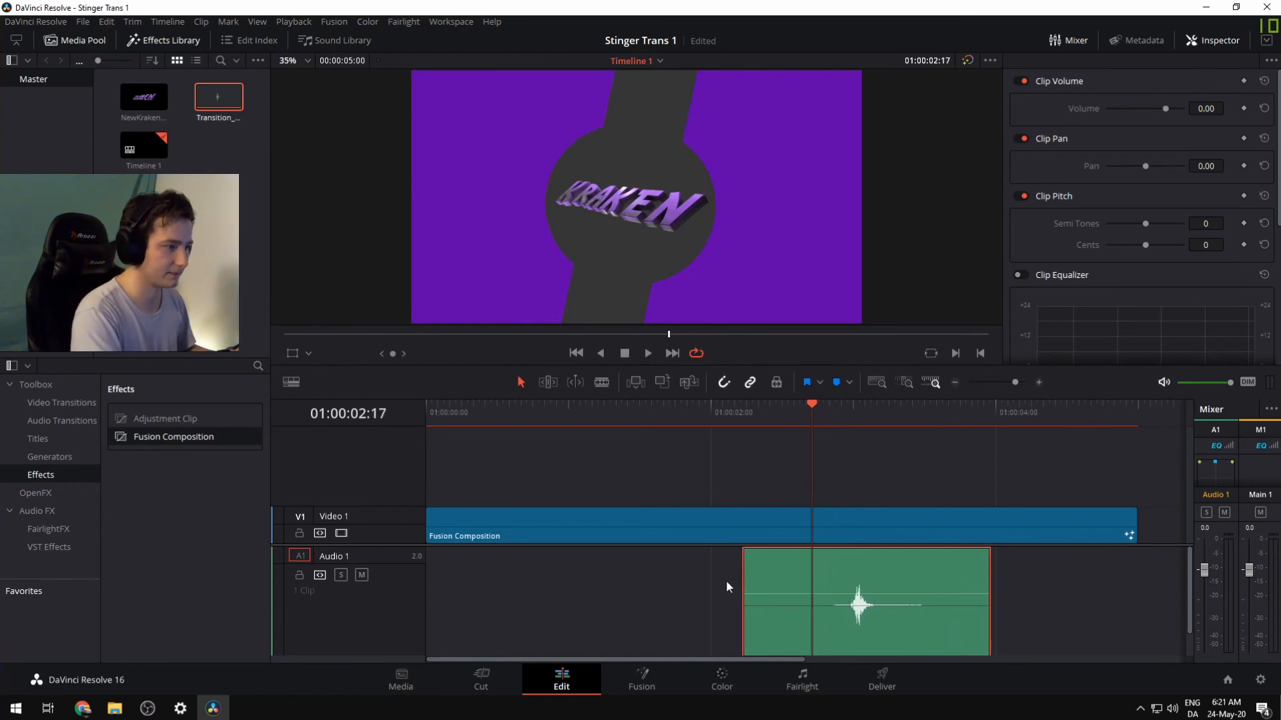
# Step forward frame by frame through the doors' opening to check the sound's timing, and play back the transition
pyautogui.press('Right')
pyautogui.press('Right')
pyautogui.press('Right')
pyautogui.press('Right')
pyautogui.press('Right')
pyautogui.press('Right')
pyautogui.press('Right')
pyautogui.press('Right')
pyautogui.press('Right')
pyautogui.press('Right')
pyautogui.press('Right')
pyautogui.press('Right')
pyautogui.press('Right')
pyautogui.press('Right')
pyautogui.press('Right')
pyautogui.press('Right')
pyautogui.press('Right')
pyautogui.press('Right')
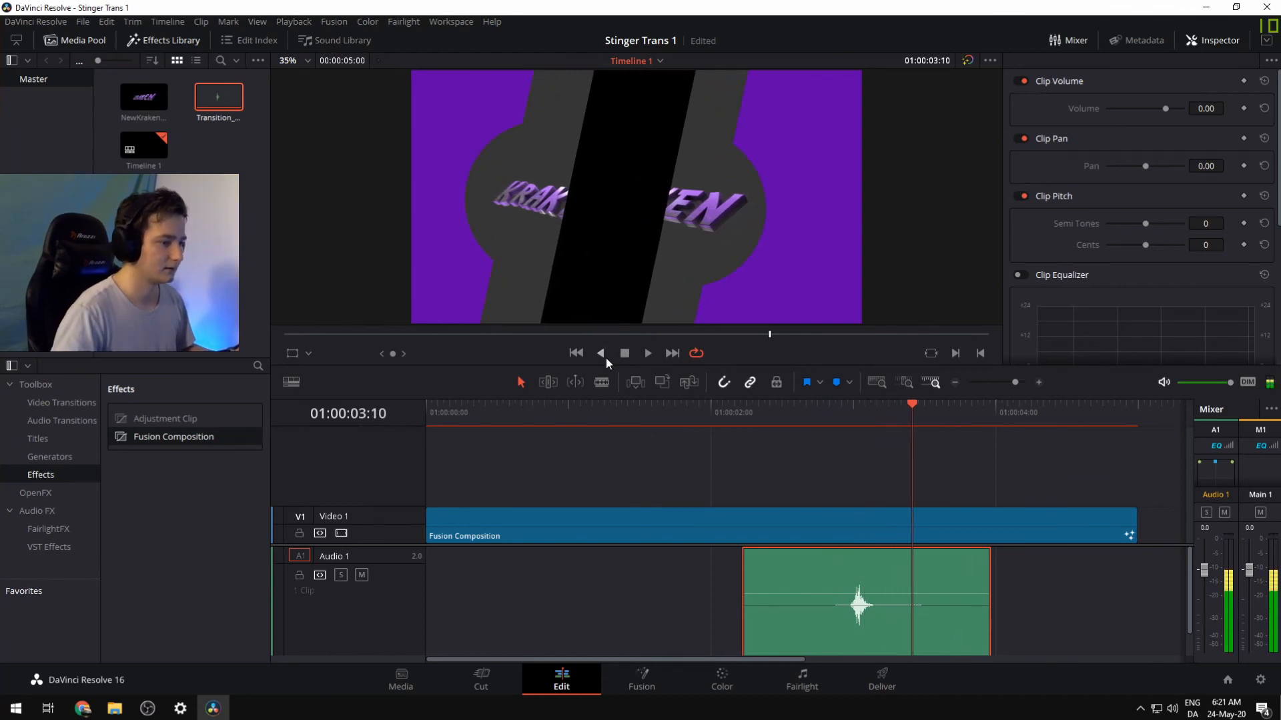
pyautogui.click(644, 358)
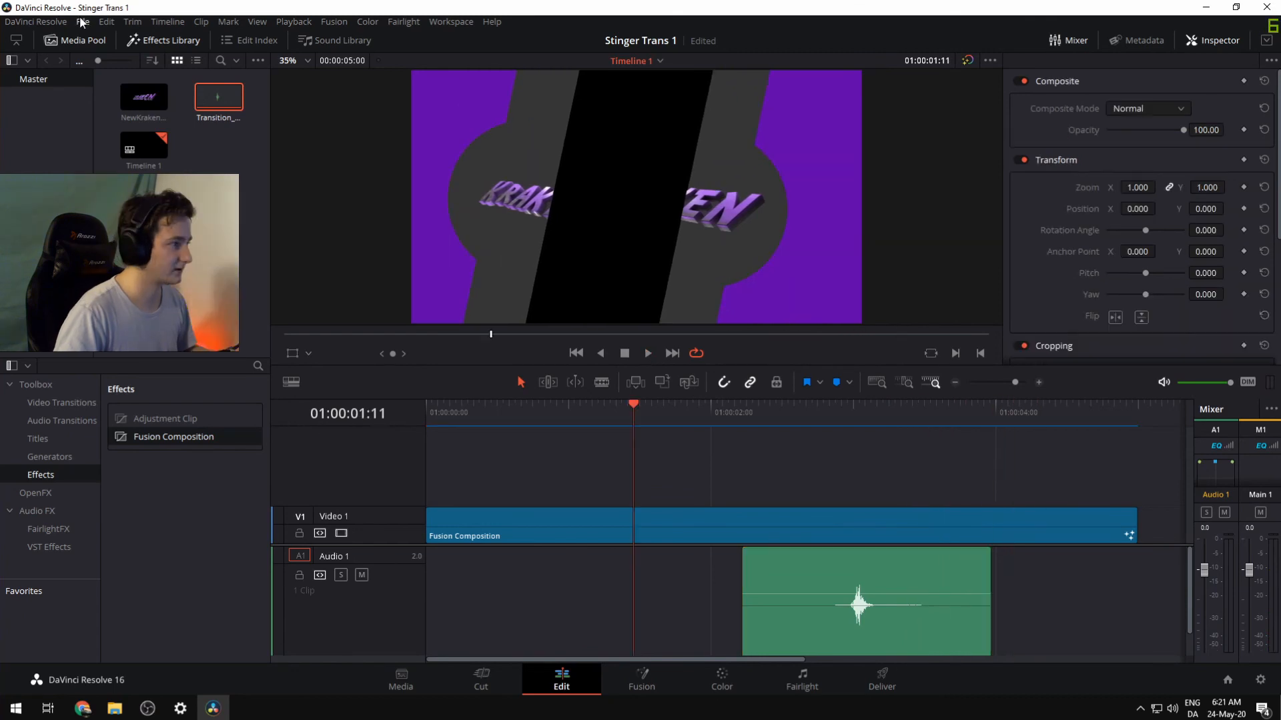
# Edit the playback frame rate in the project's Master Settings and save the settings
pyautogui.click(81, 22)
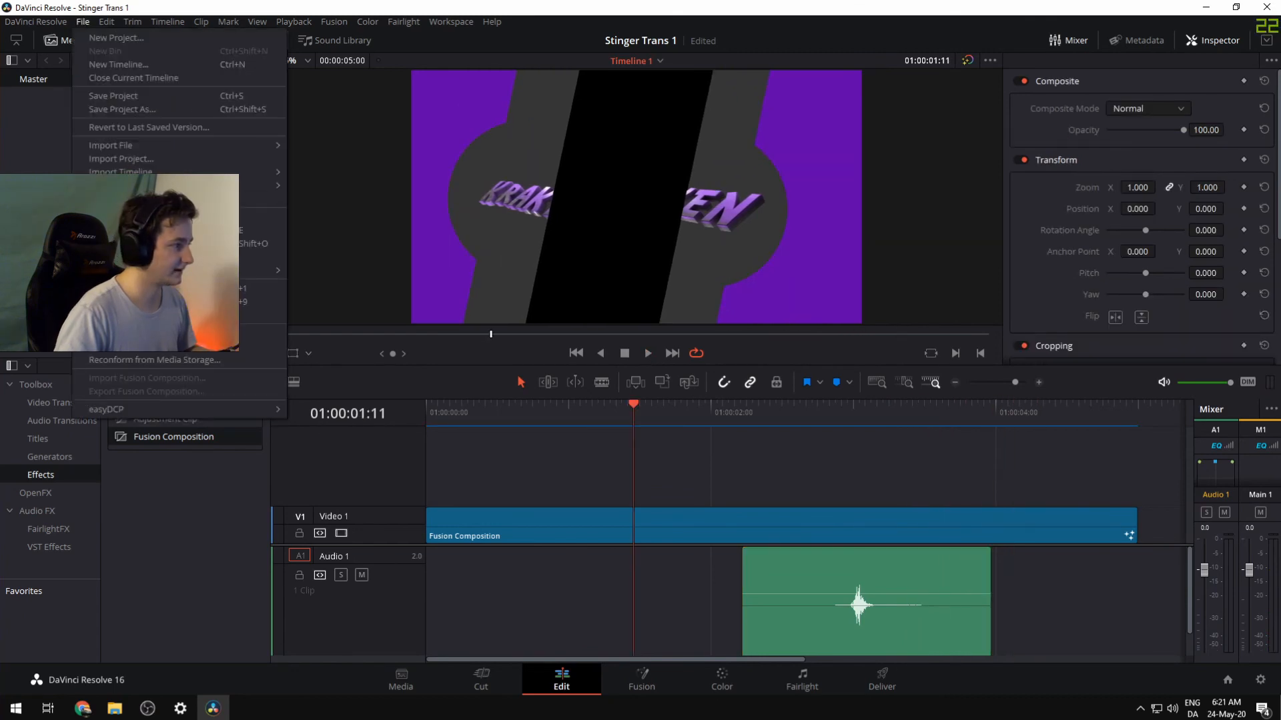
pyautogui.click(134, 302)
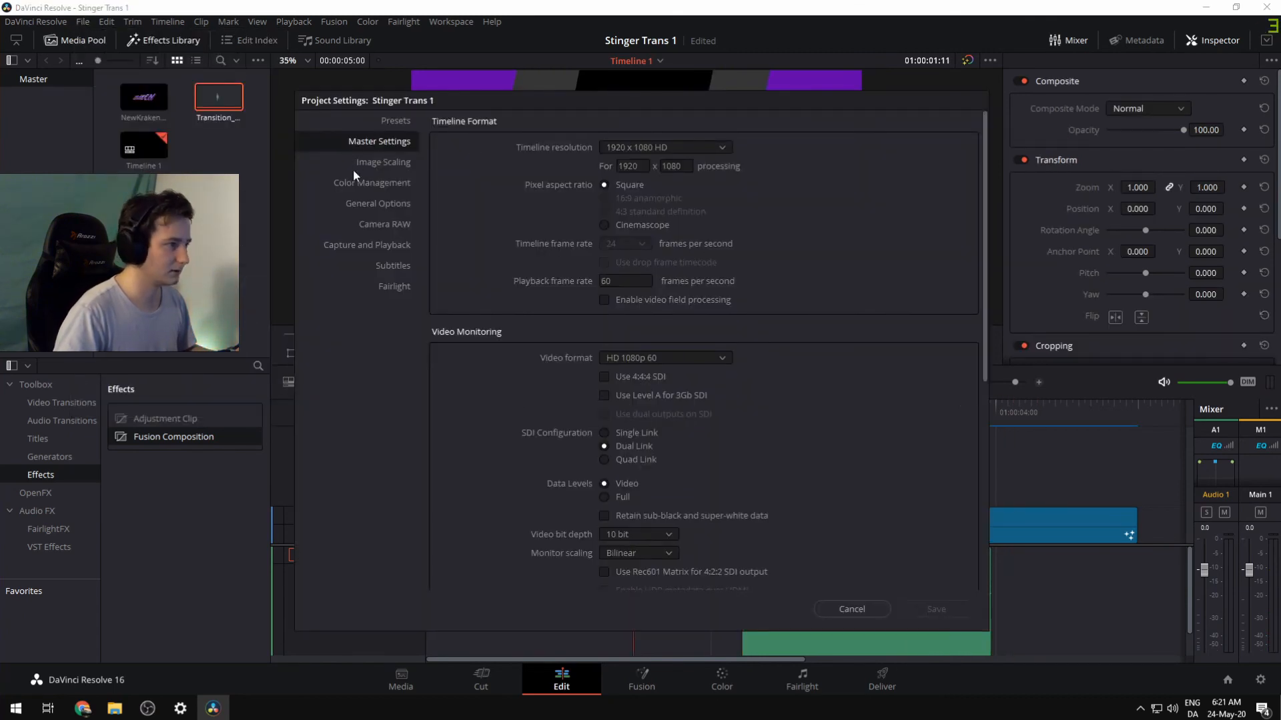
pyautogui.click(605, 281)
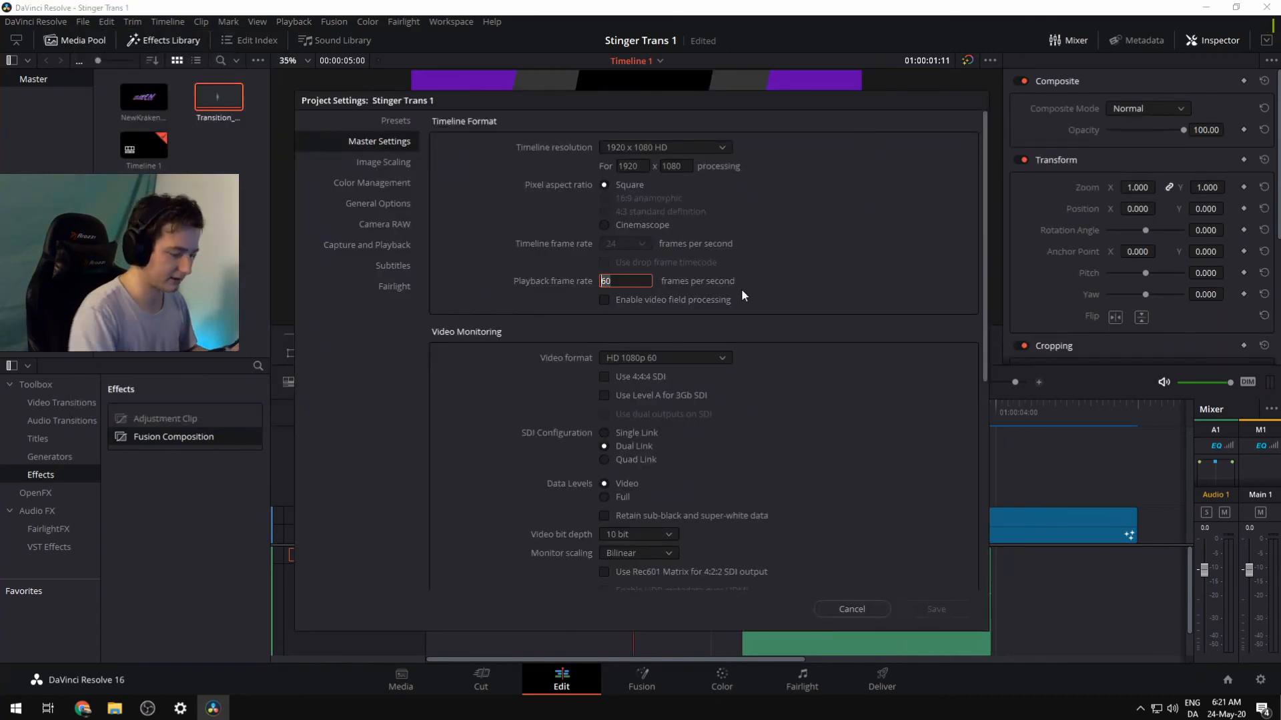
pyautogui.click(941, 608)
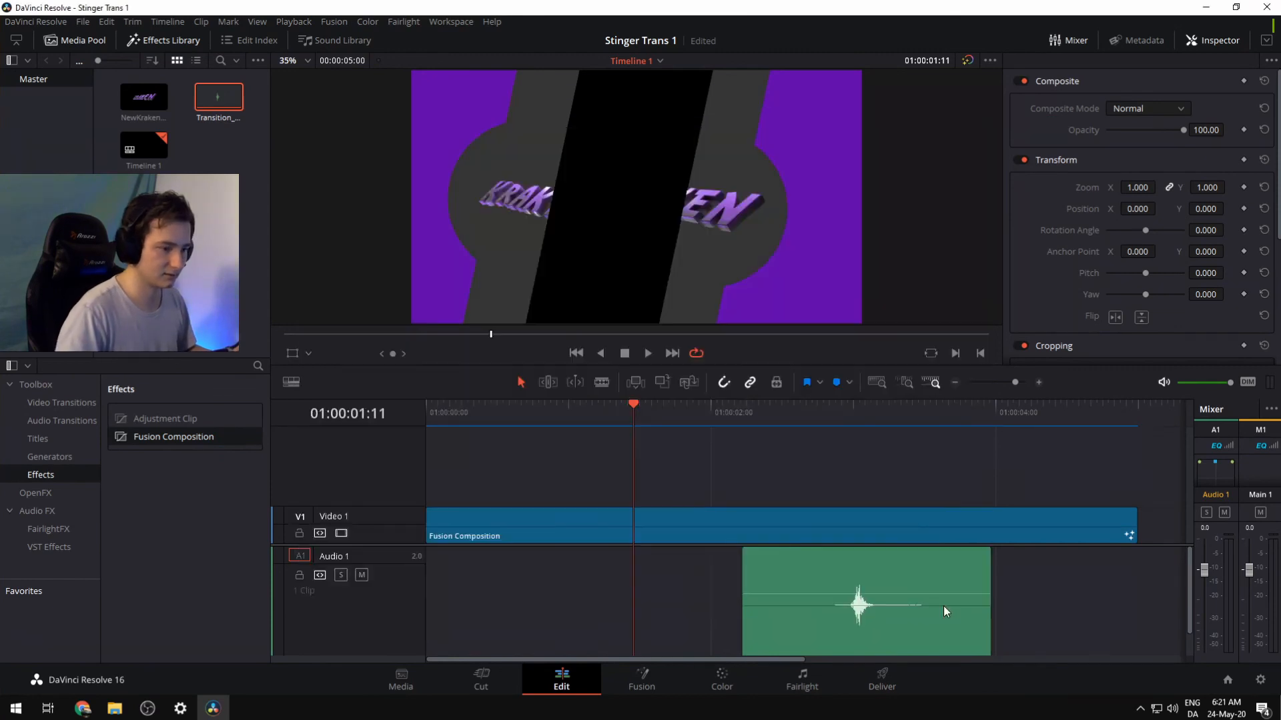
# Play the transition with its sound from the start of the timeline and stop at 01:00:04:12
pyautogui.click(573, 355)
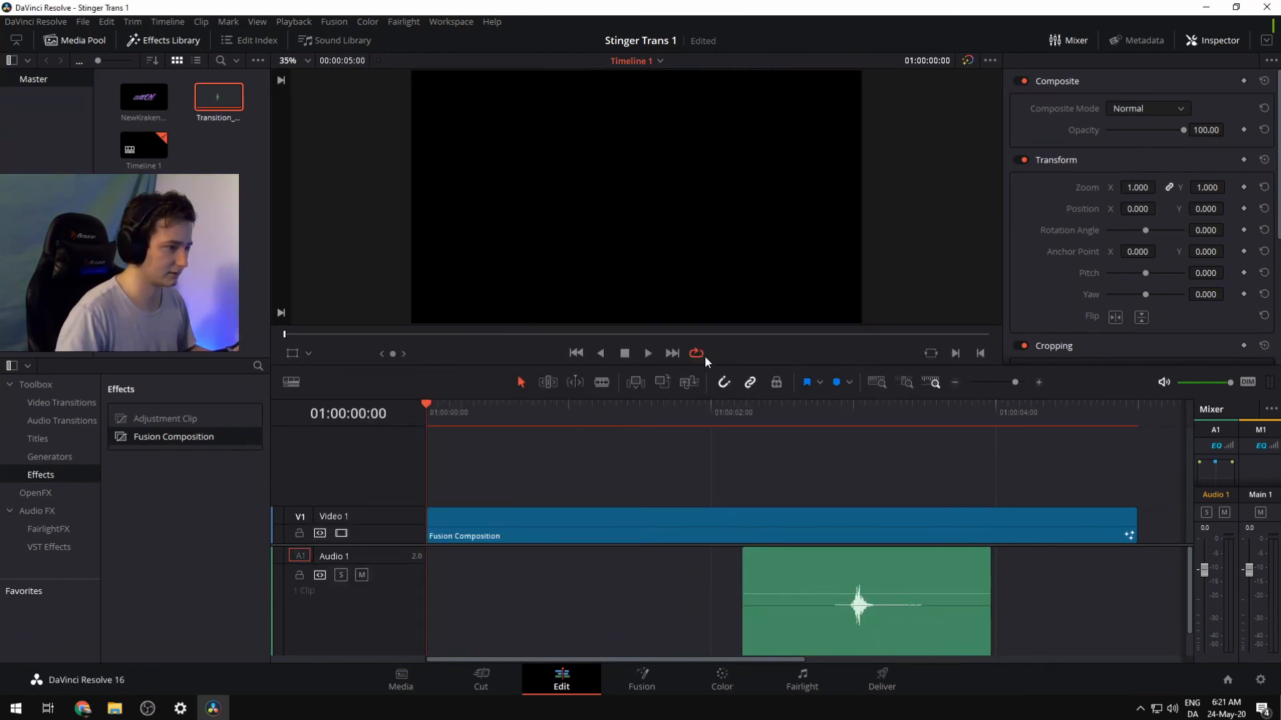
pyautogui.click(648, 352)
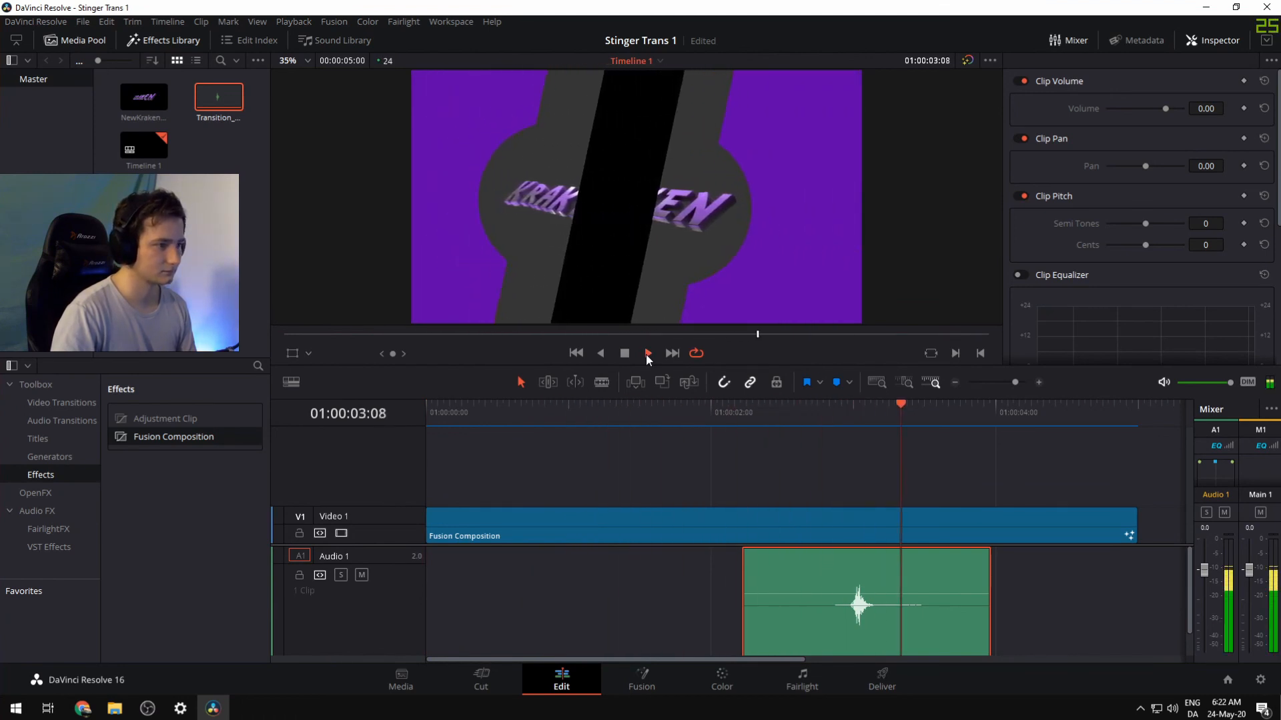
pyautogui.click(625, 355)
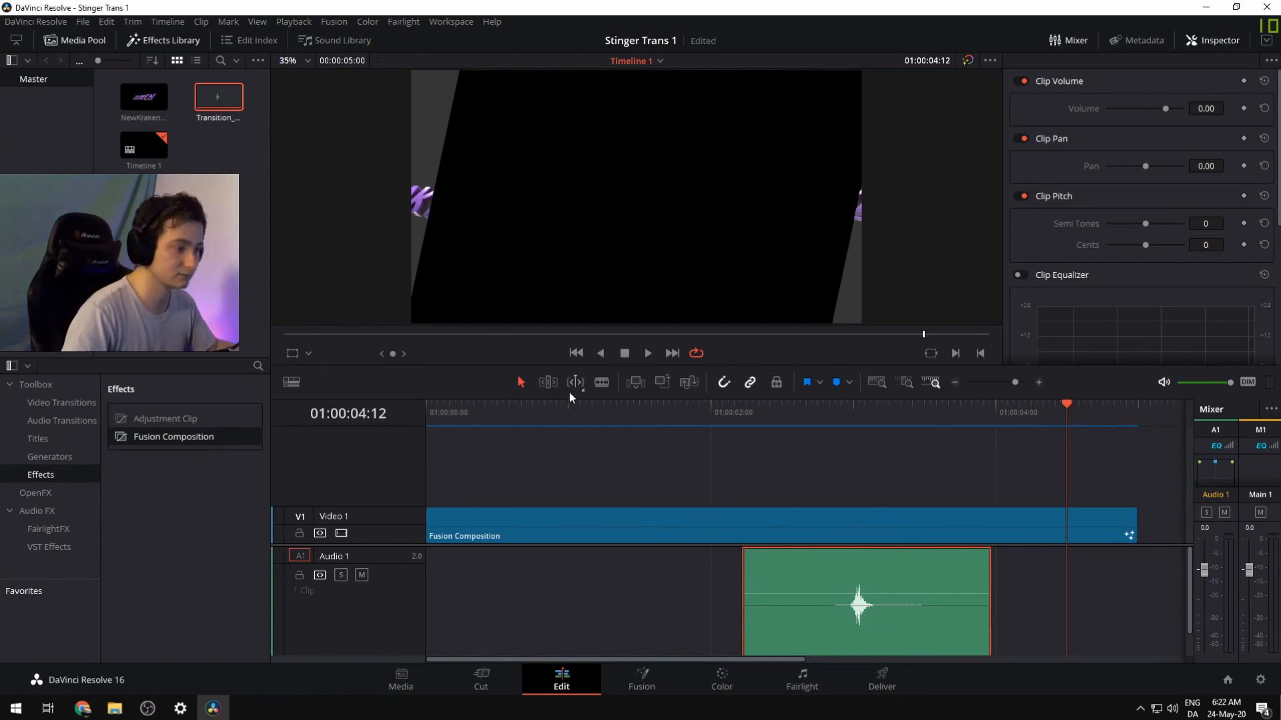
# Combine the Fusion Composition and the sound clip into a new compound clip named Compound Clip 1
pyautogui.click(735, 511)
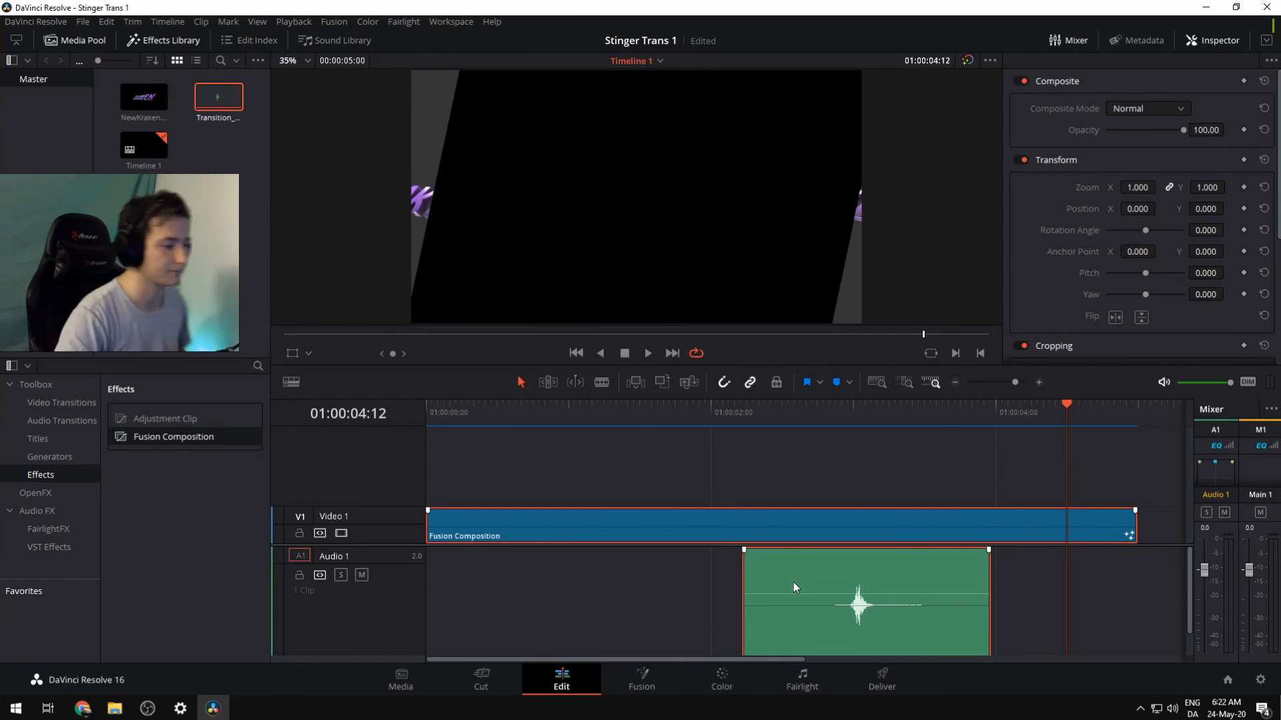
pyautogui.rightClick(798, 565)
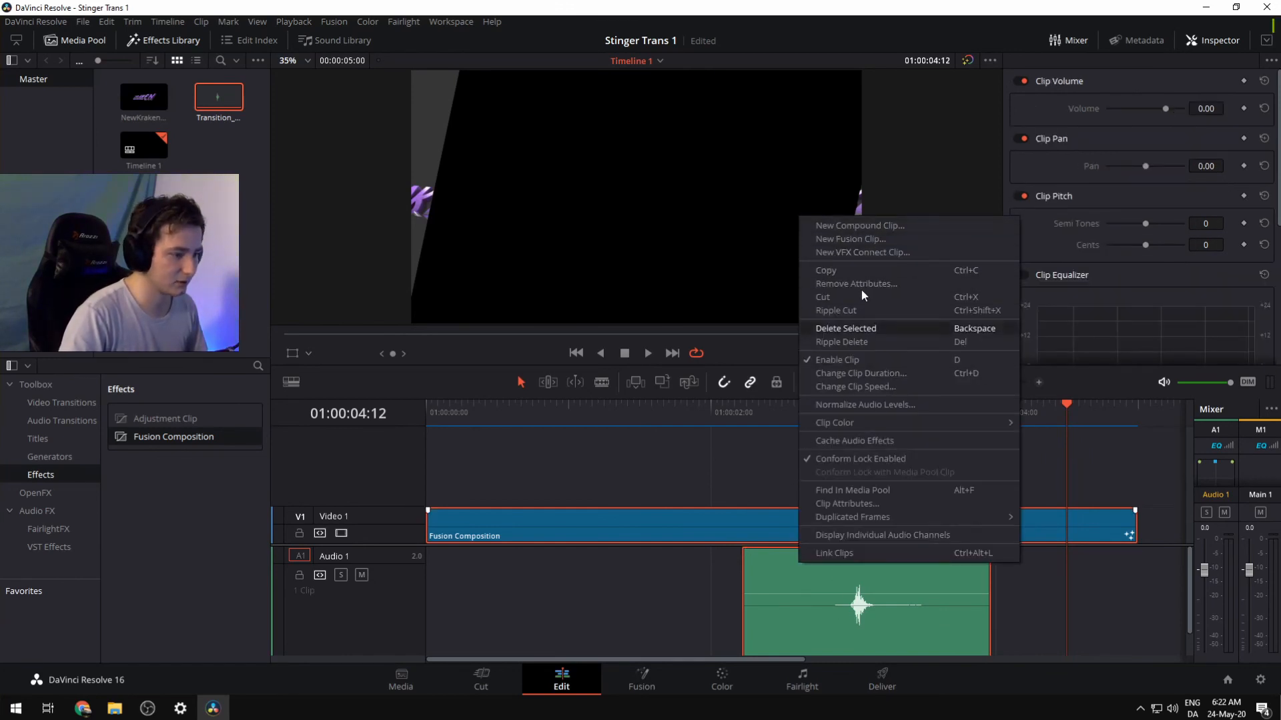
pyautogui.click(886, 226)
pyautogui.click(722, 396)
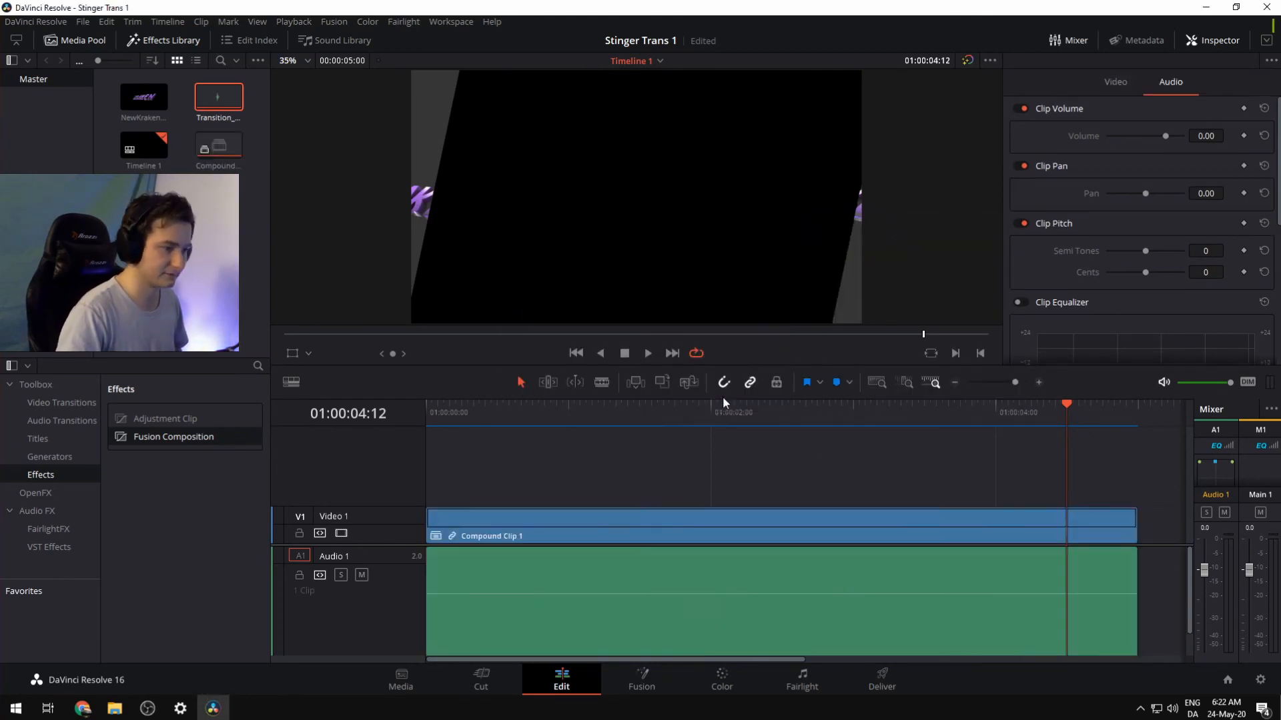
# Play the compound clip from the start of the timeline to check the transition with its sound, and stop playback
pyautogui.click(575, 360)
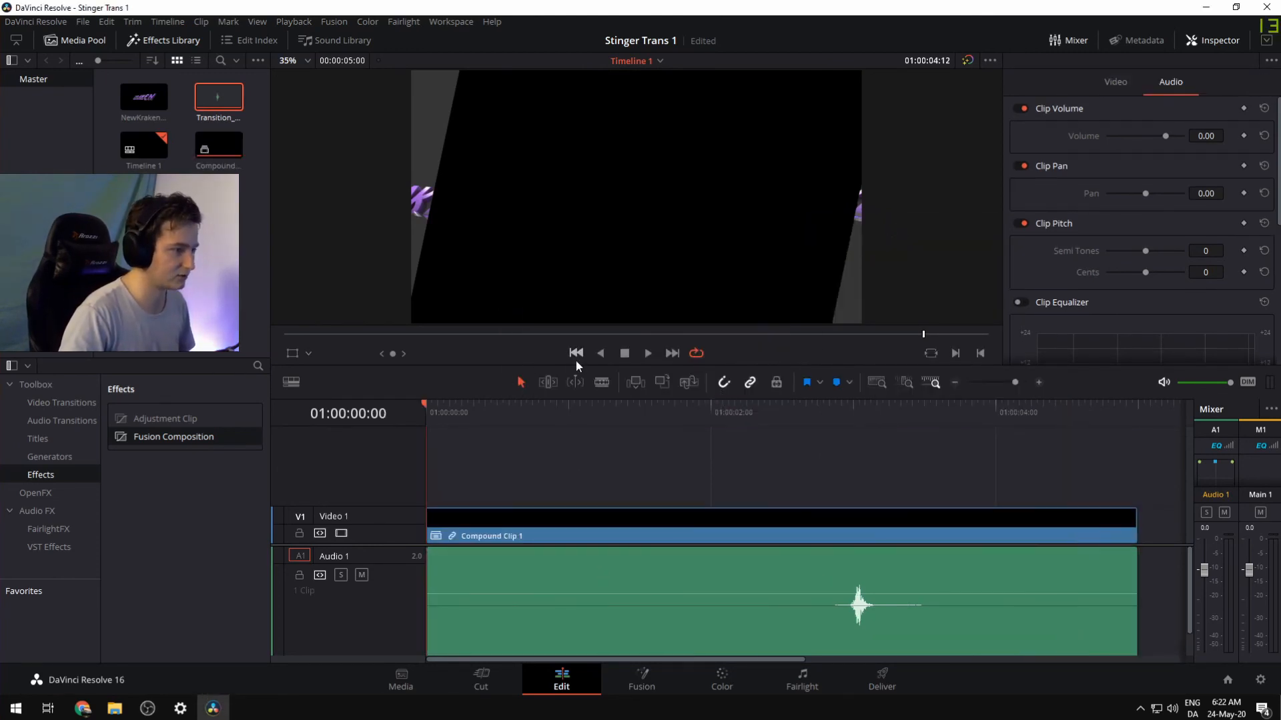
pyautogui.click(646, 354)
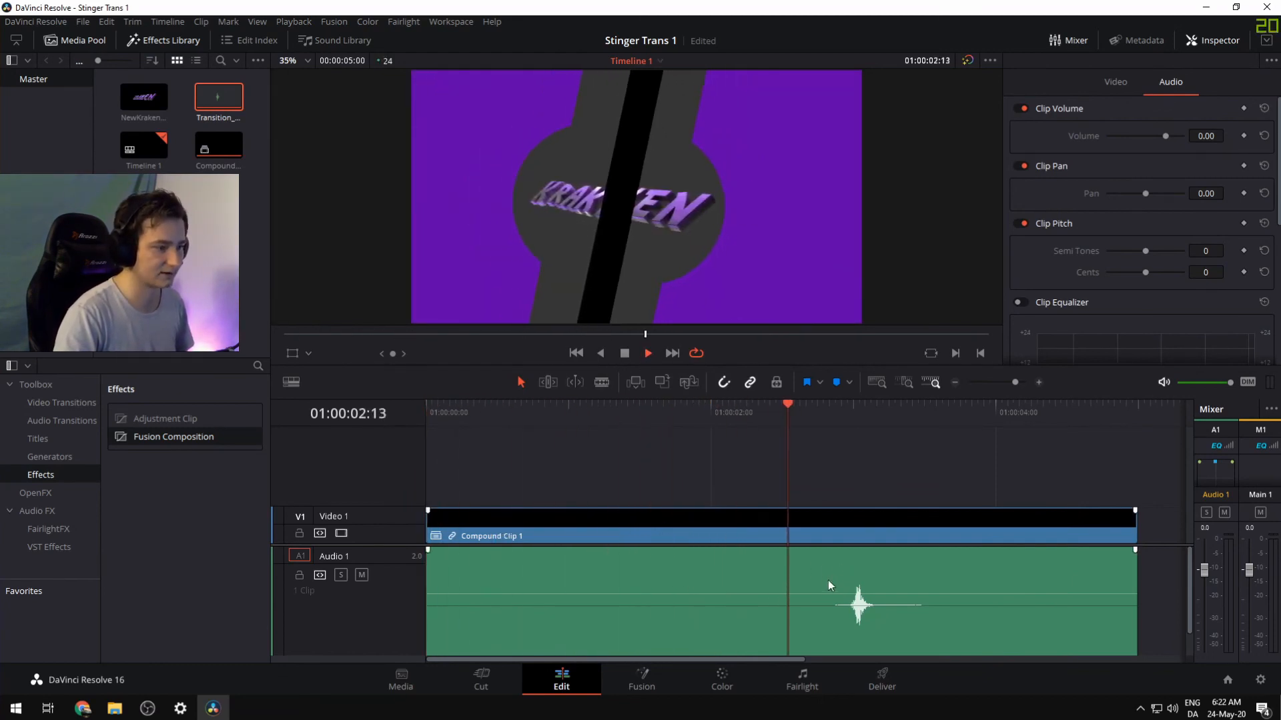
pyautogui.click(623, 354)
# Switch to the delivery workspace and configure the render for individual clips in QuickTime format
pyautogui.click(881, 684)
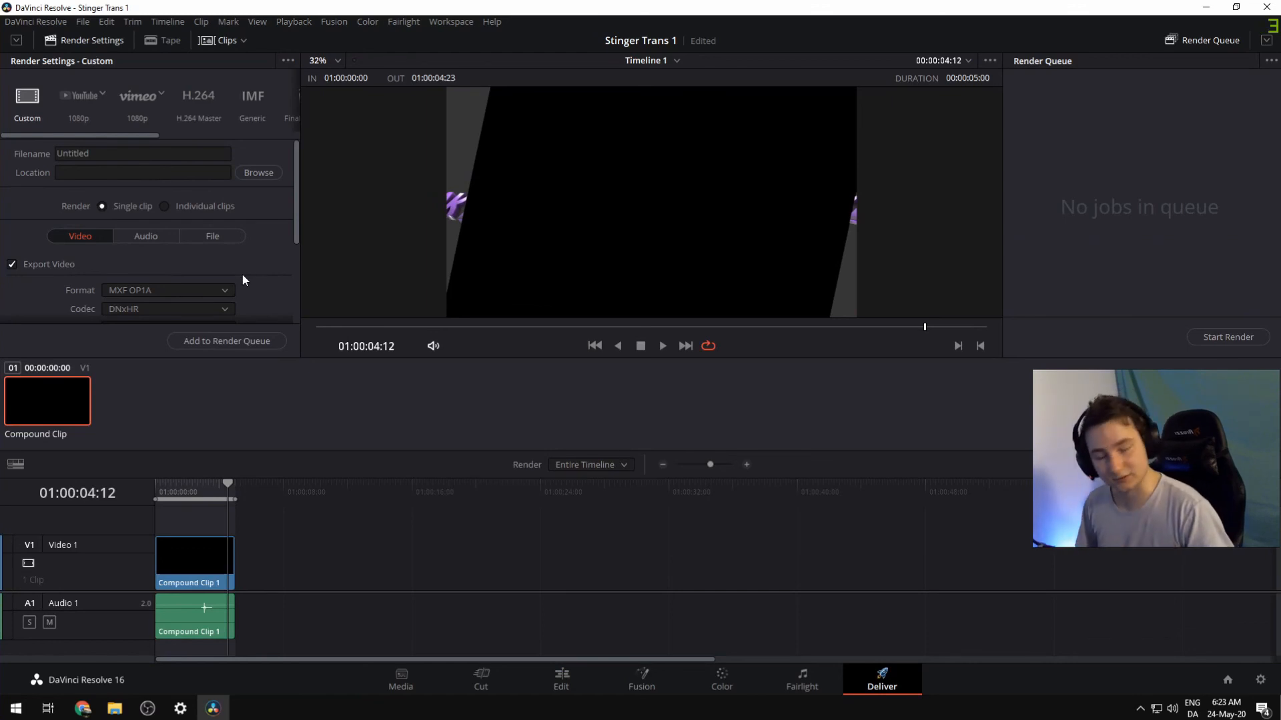
pyautogui.click(163, 208)
pyautogui.click(167, 250)
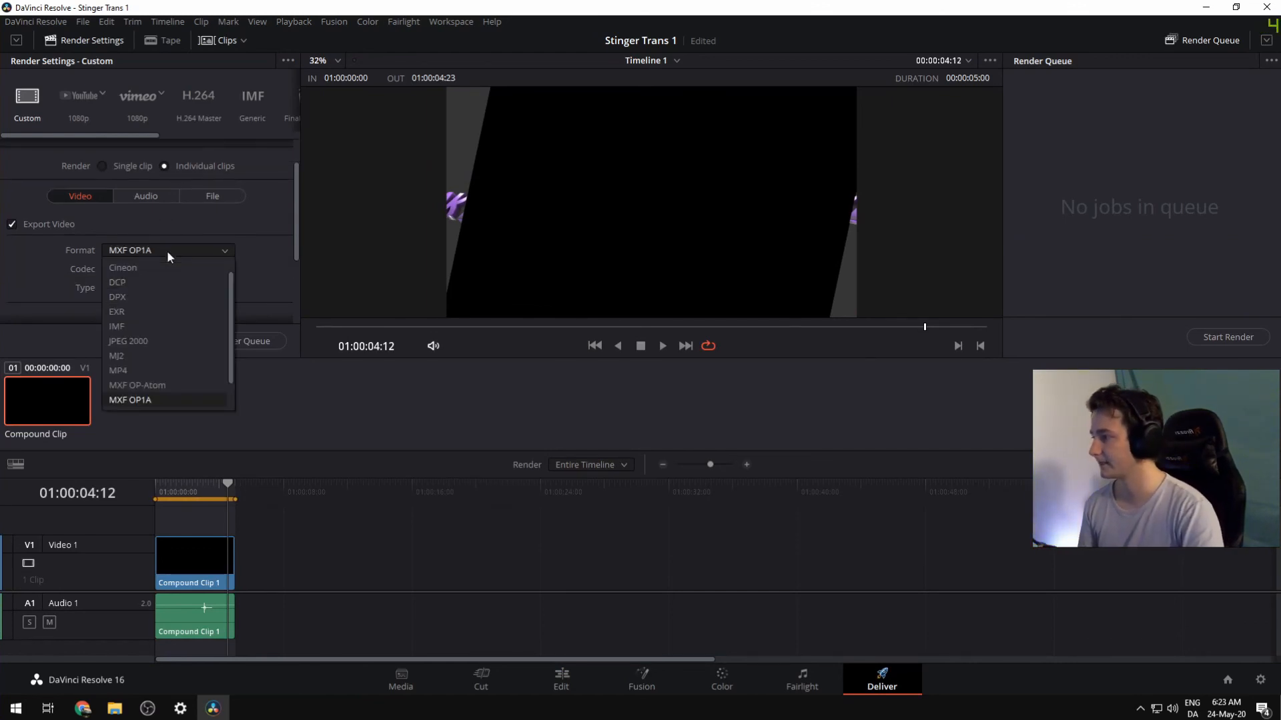
pyautogui.scroll(-1, 160, 315)
pyautogui.click(150, 386)
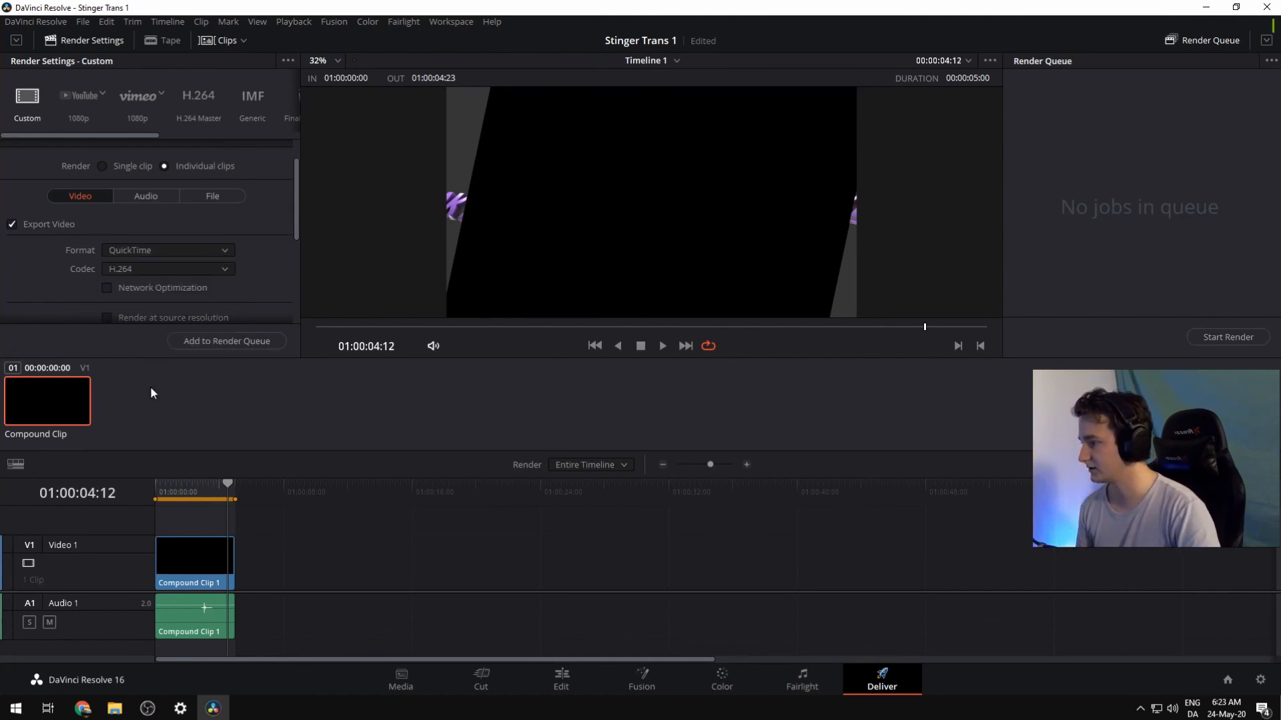
# Set the export codec to GoPro CineForm with type RGB 16-bit, and enable rendering at source resolution
pyautogui.click(174, 271)
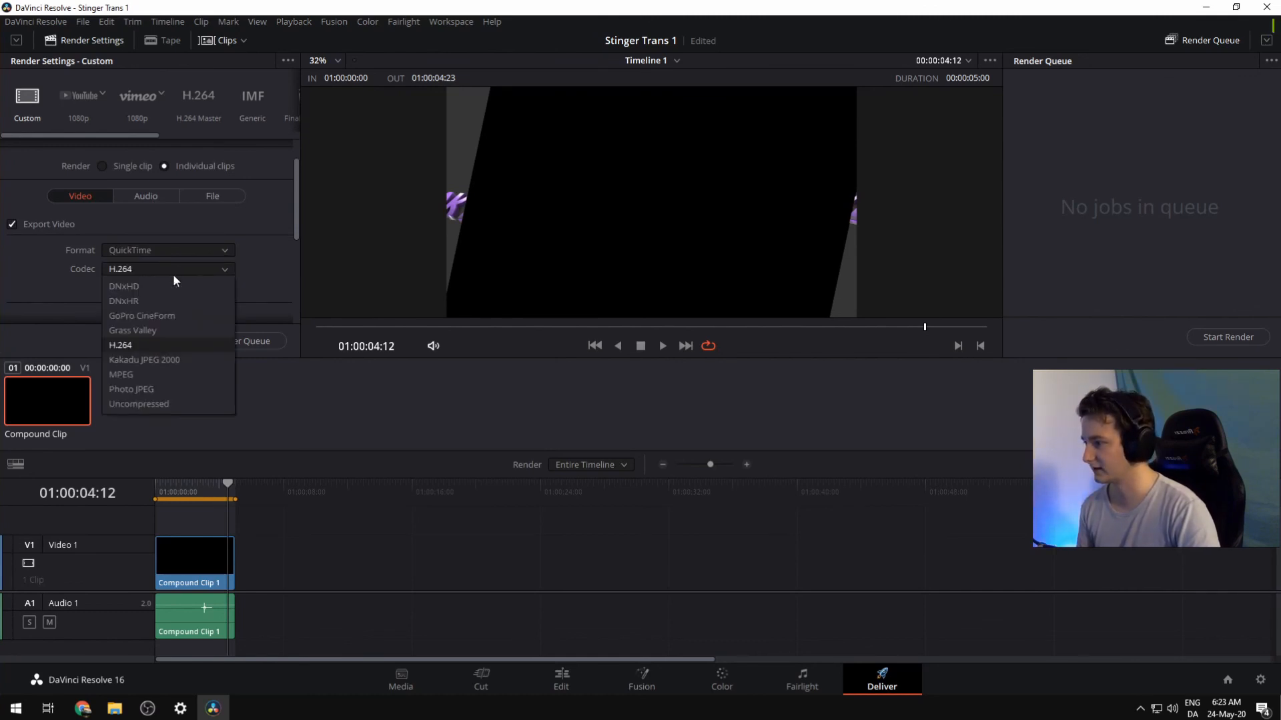
pyautogui.click(168, 318)
pyautogui.scroll(-1, 220, 266)
pyautogui.click(214, 251)
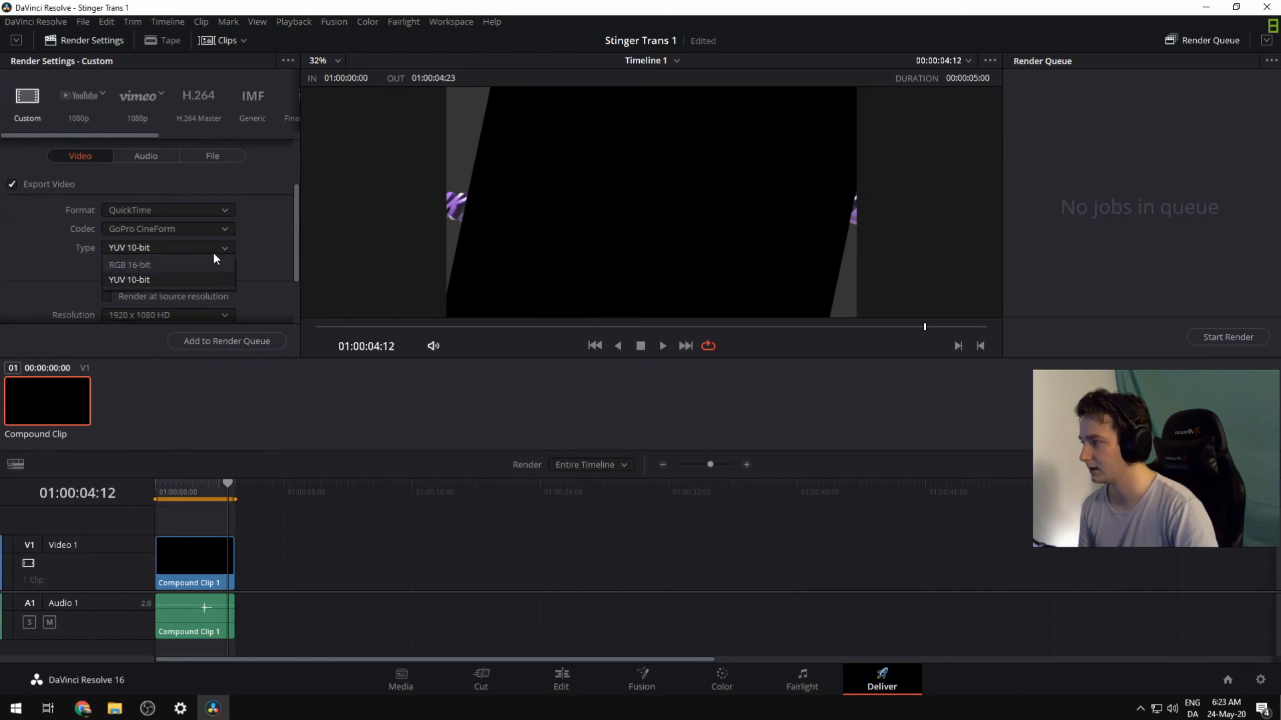
pyautogui.click(190, 267)
pyautogui.scroll(-1, 113, 247)
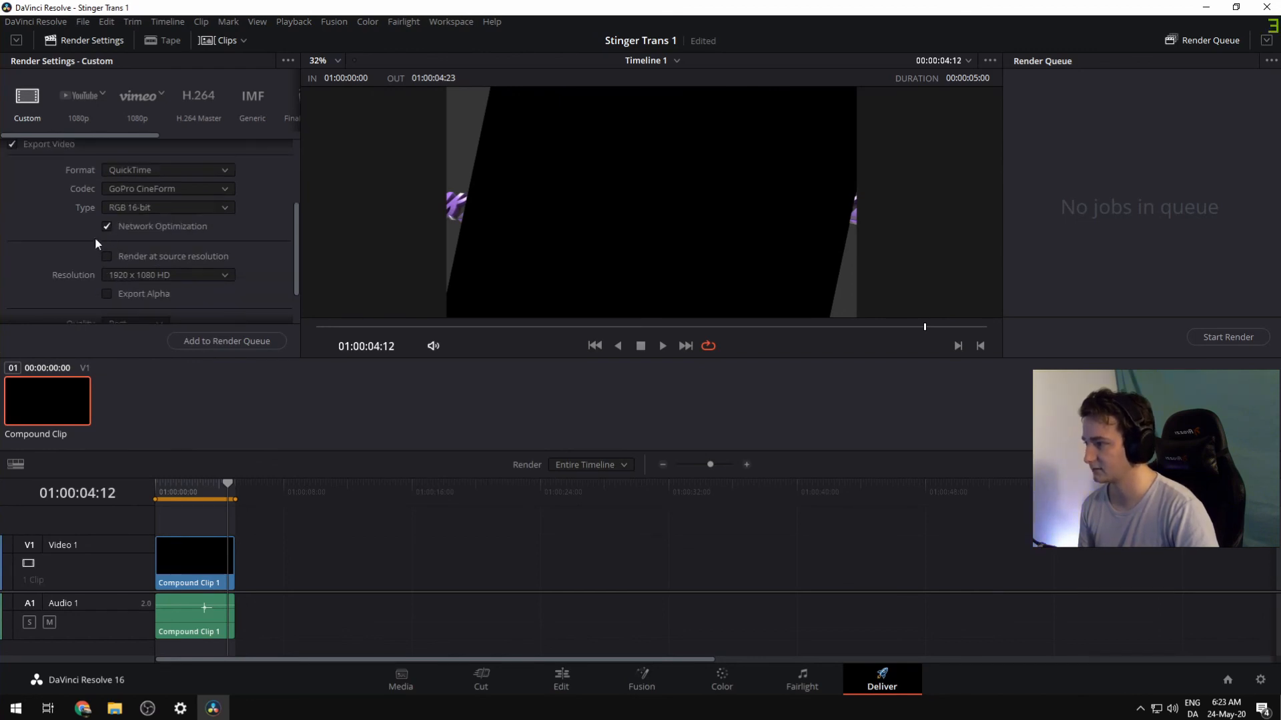
pyautogui.click(105, 254)
pyautogui.scroll(-1, 87, 243)
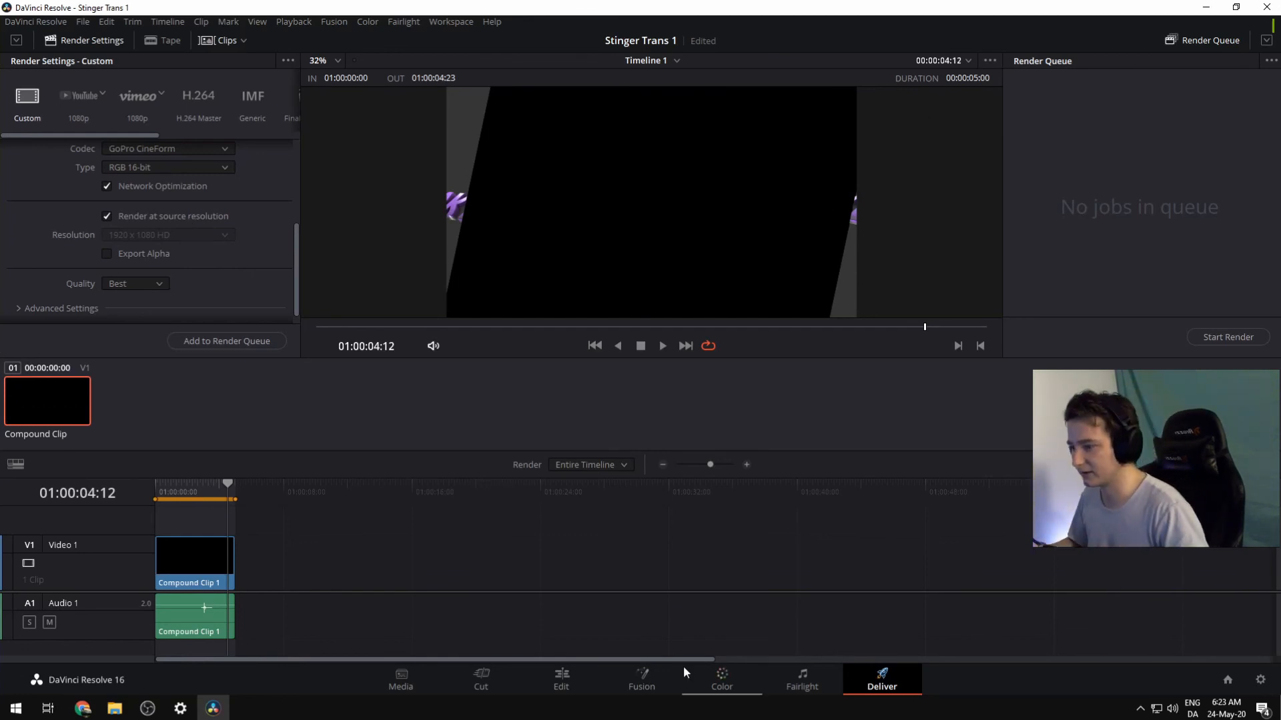
# Inspect the transparent area of the compound clip in the Fusion workspace and return to the render settings
pyautogui.click(655, 672)
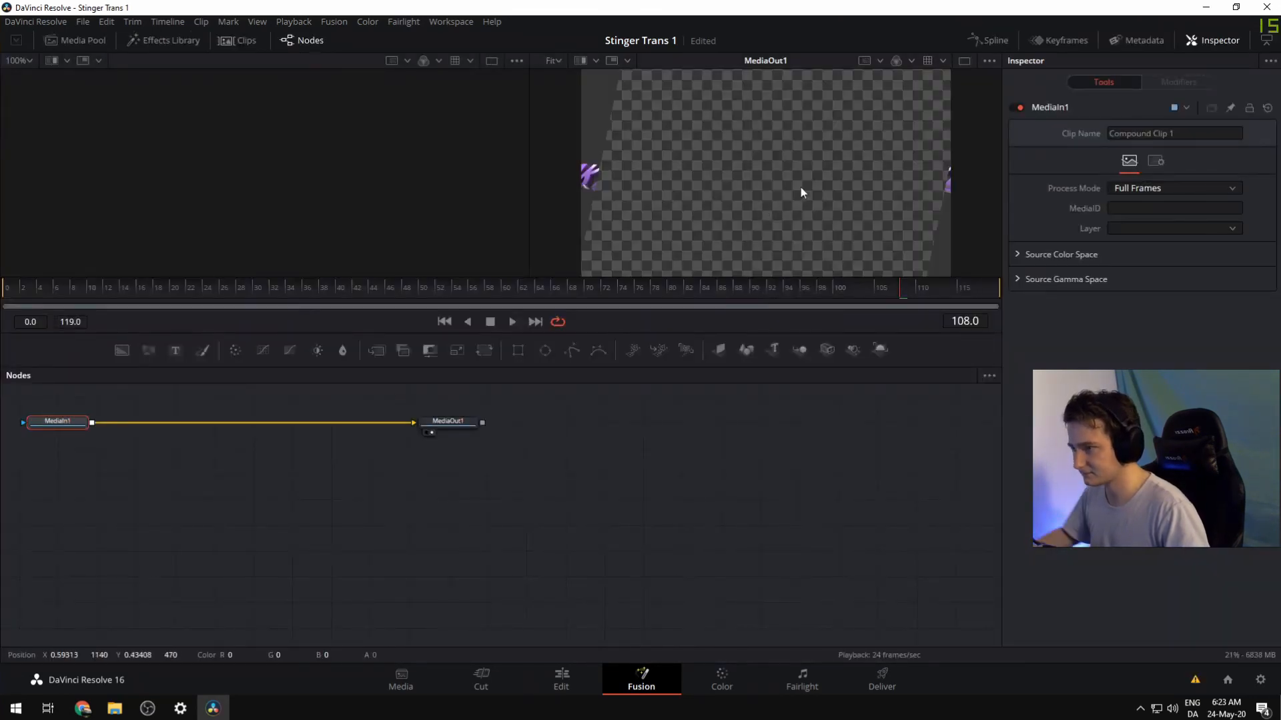
pyautogui.scroll(-1, 800, 186)
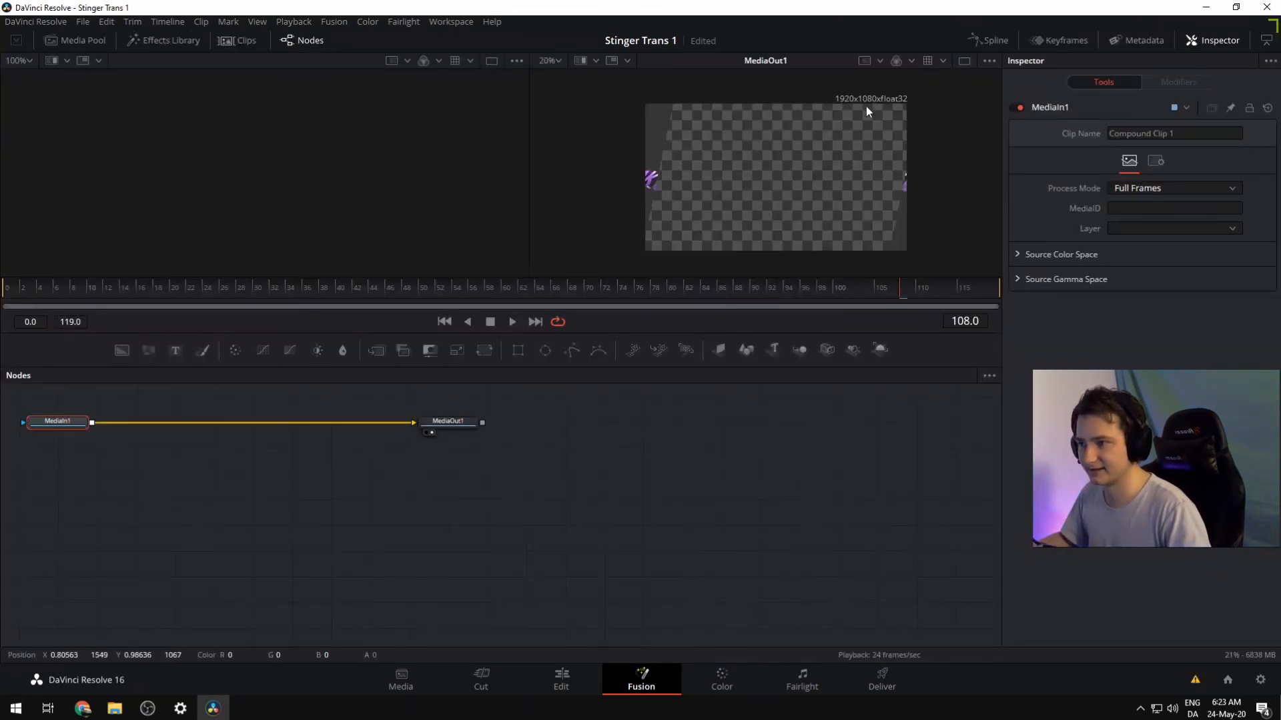
pyautogui.click(870, 683)
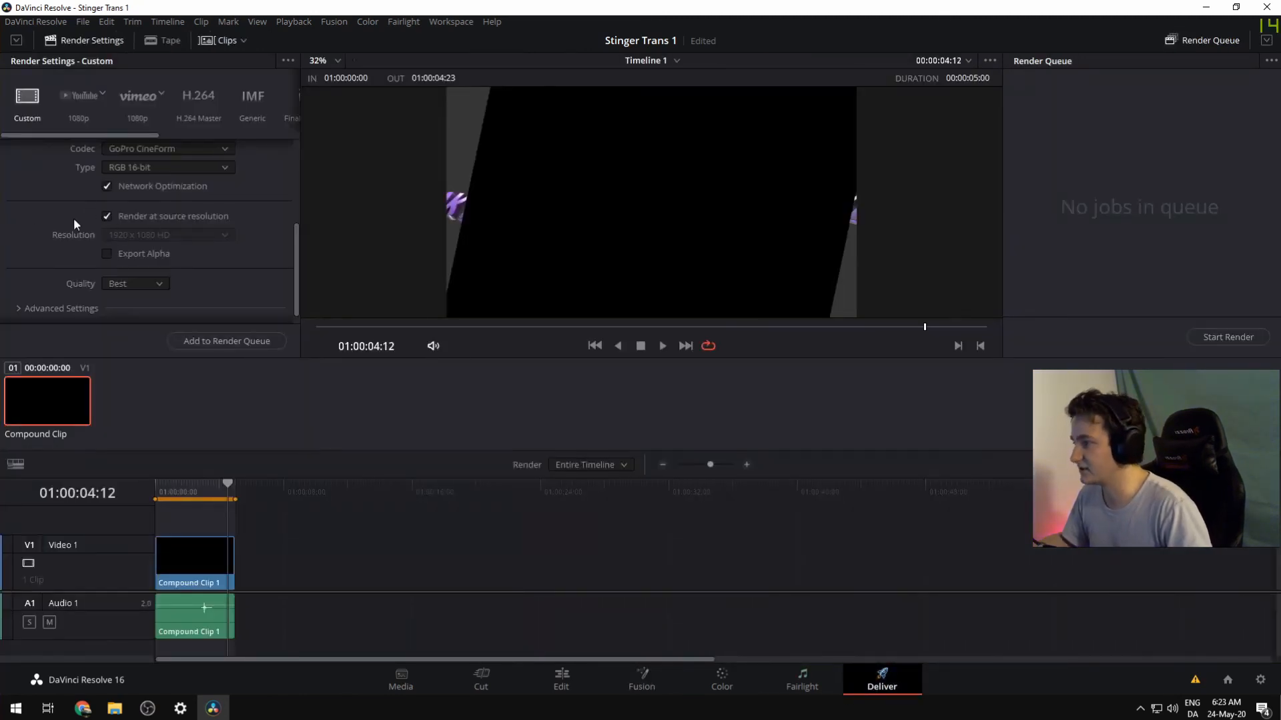
# Enable alpha export for the render, using the Premultiplied alpha mode
pyautogui.click(107, 255)
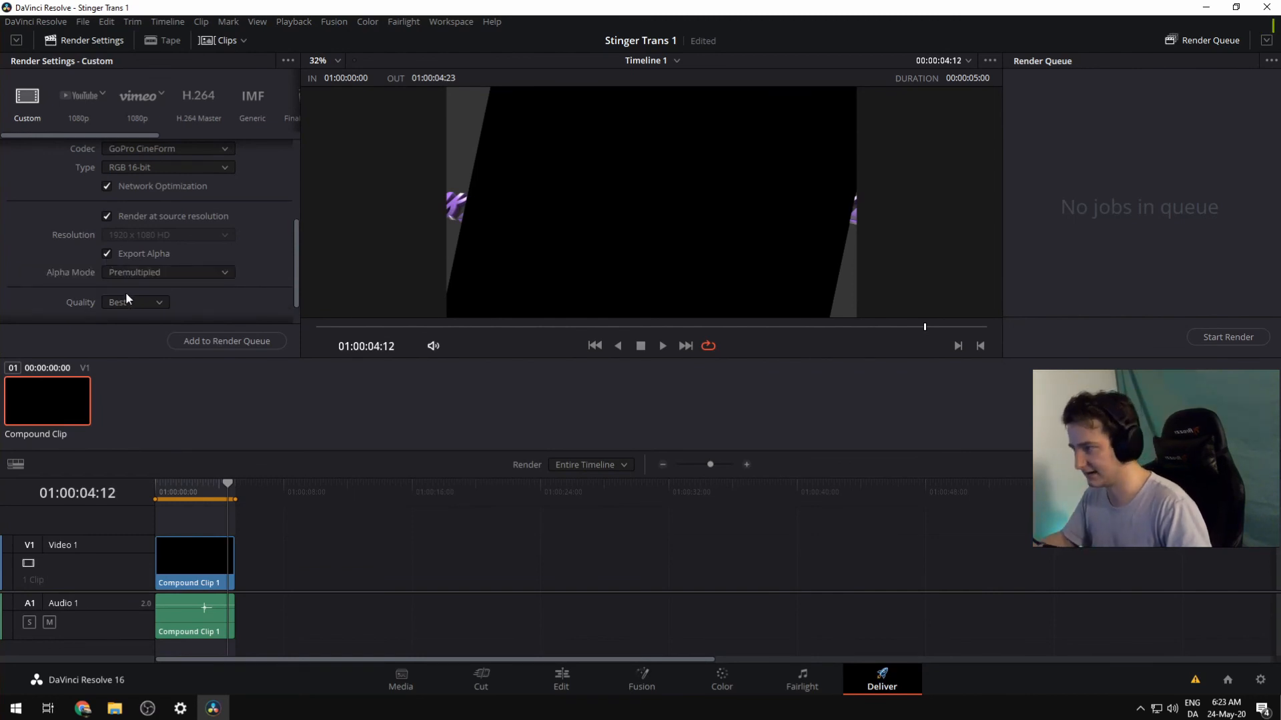
pyautogui.click(227, 273)
pyautogui.click(158, 270)
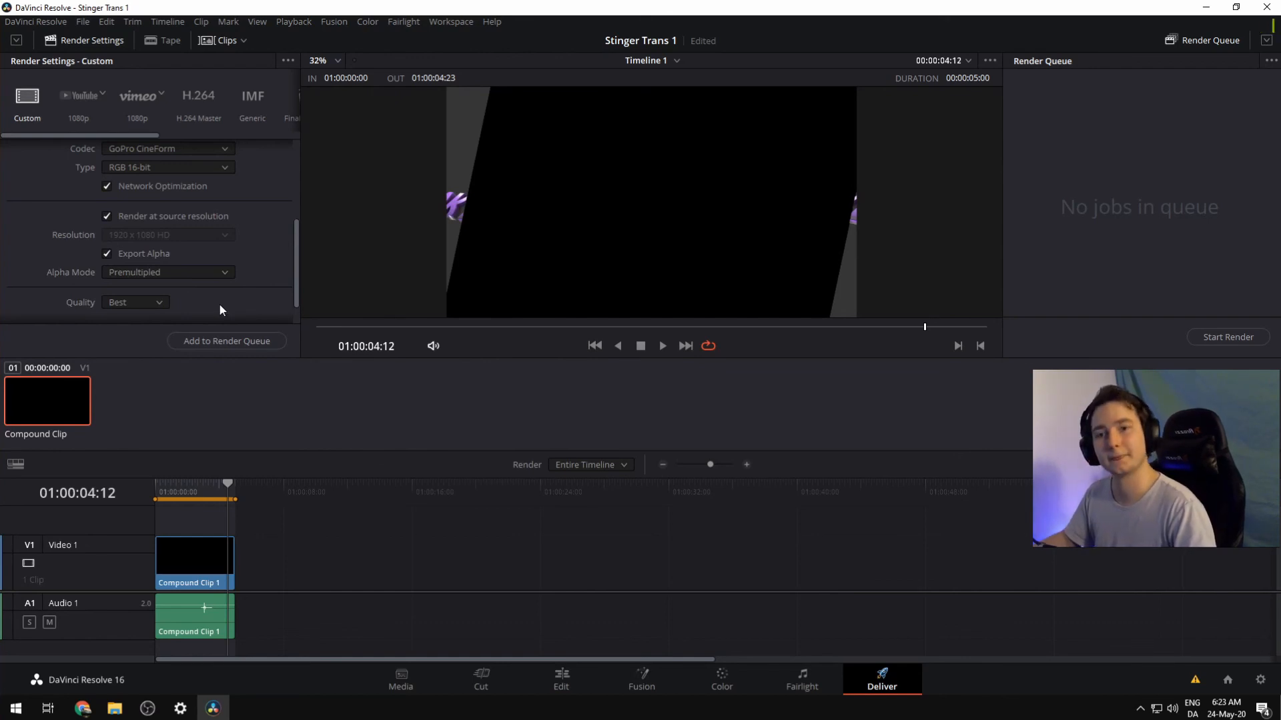
# Add the clip to the render queue with the Desktop as its save location, and start the render
pyautogui.click(228, 340)
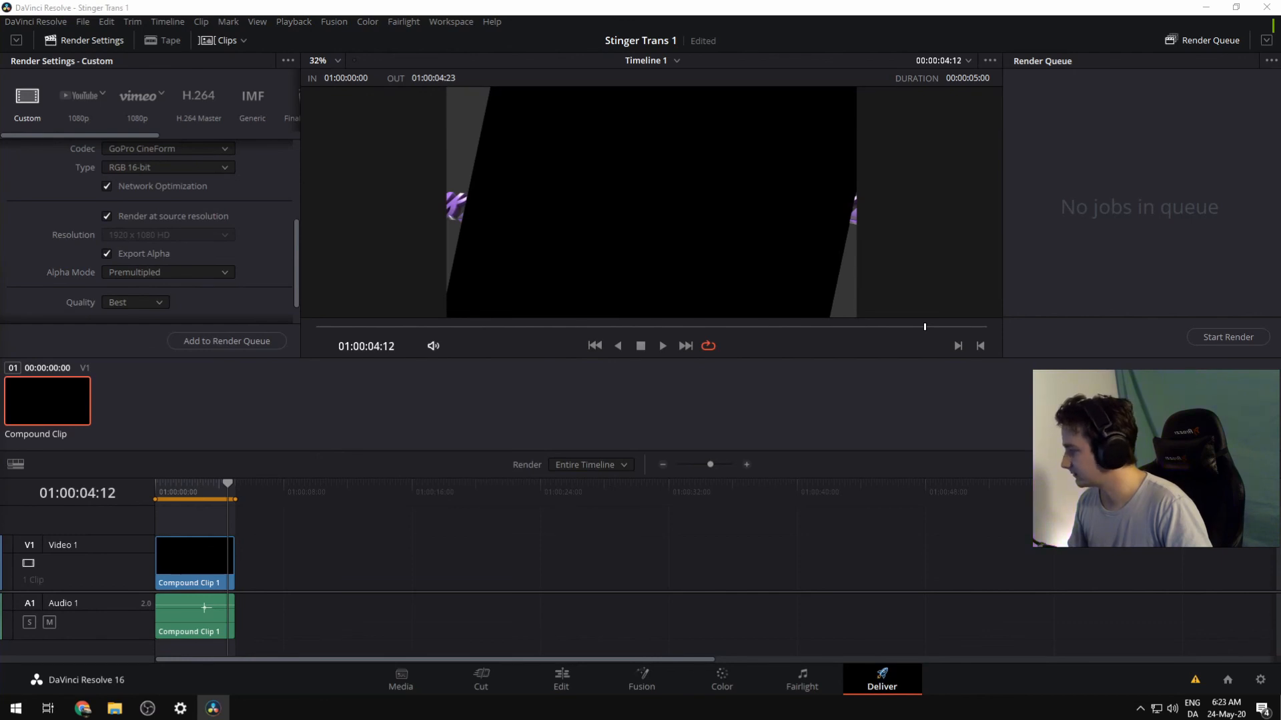
pyautogui.click(198, 158)
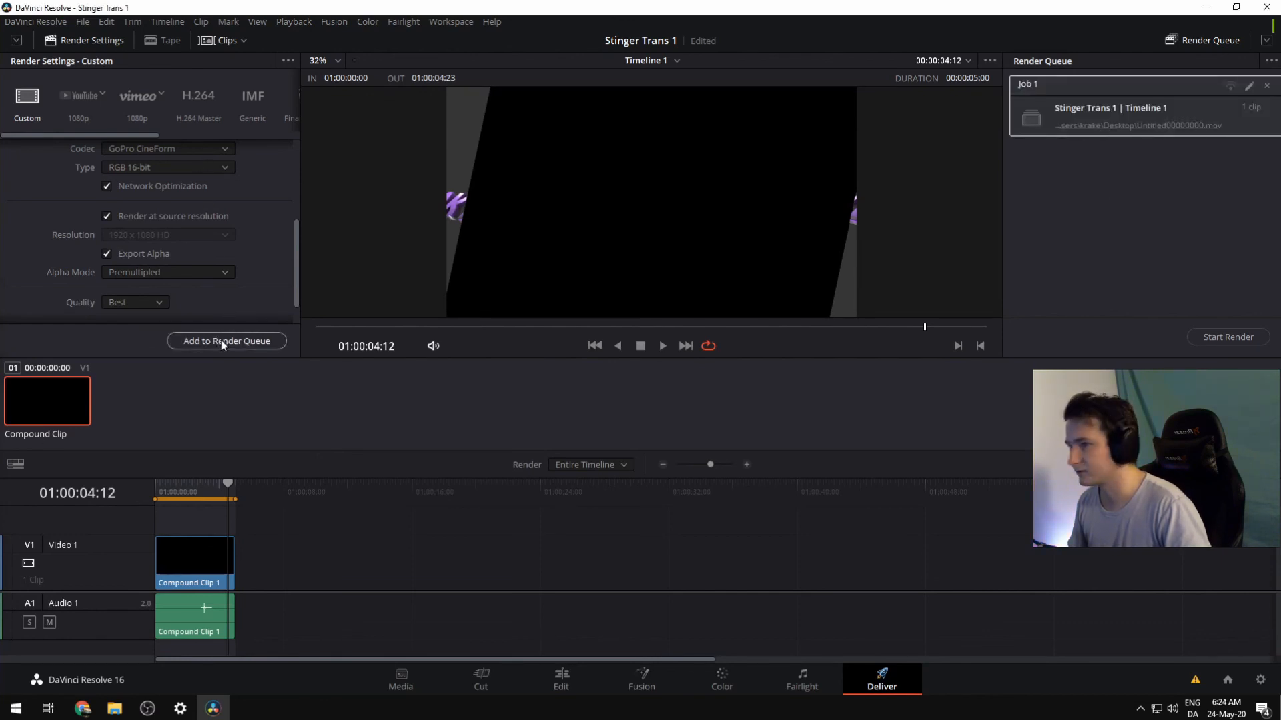
pyautogui.click(1200, 337)
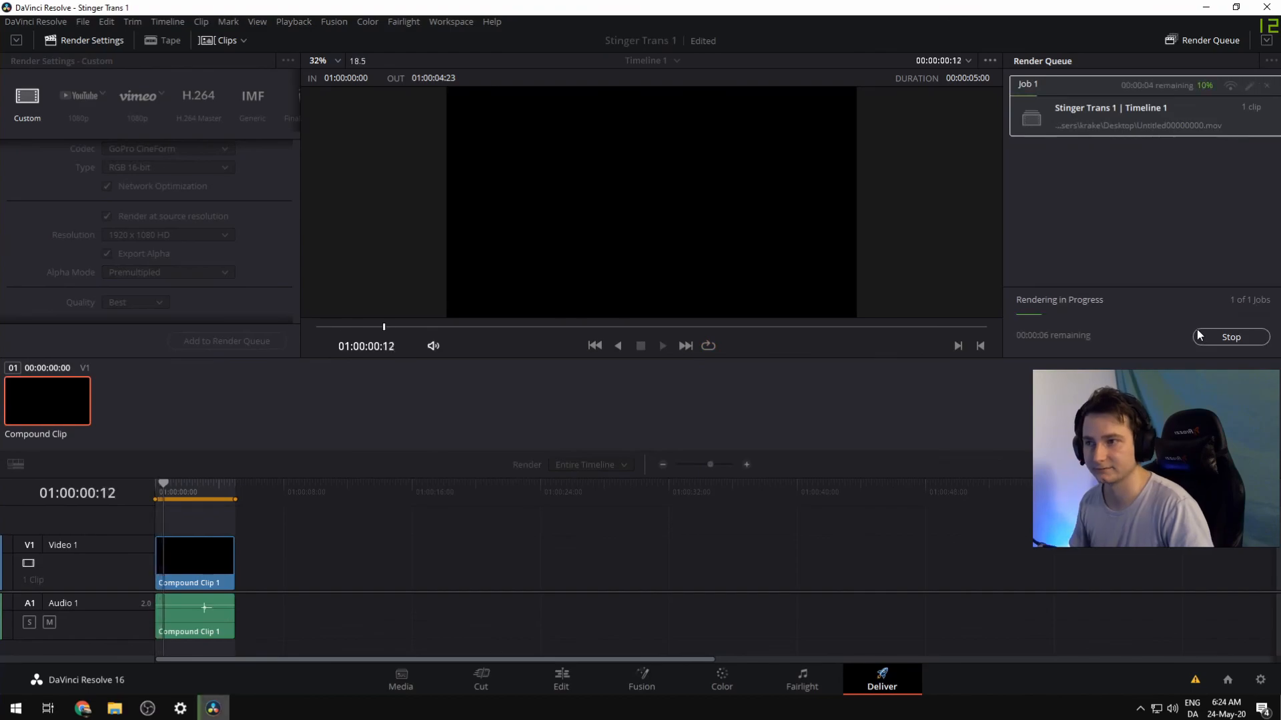